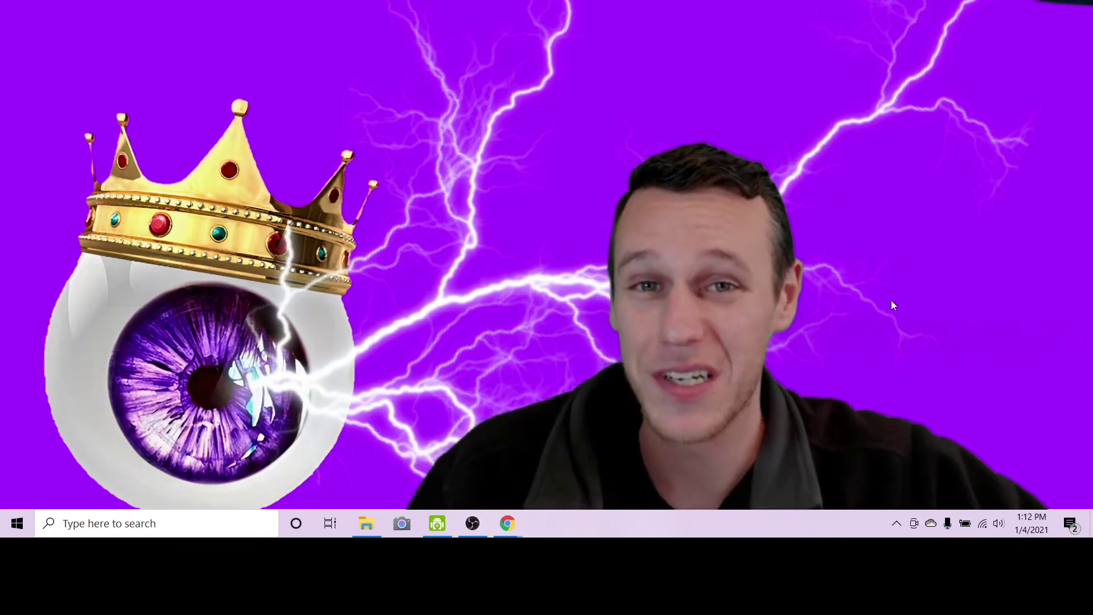
# Bring up the OBS recording window, reposition it over the desktop, and minimize it
pyautogui.click(473, 523)
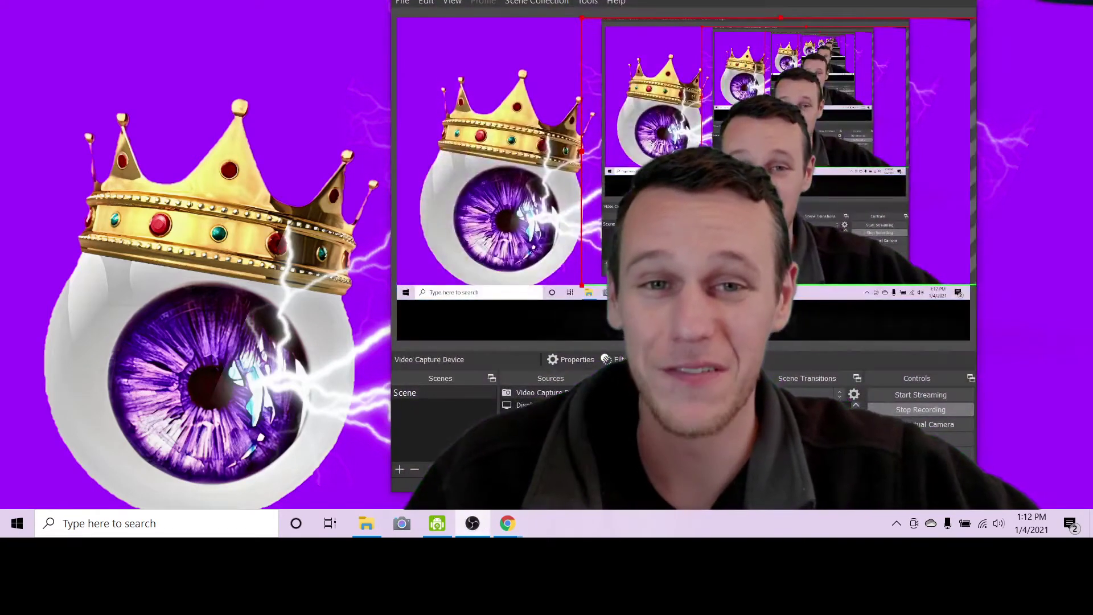
pyautogui.moveTo(862, 1); pyautogui.dragTo(654, 12)
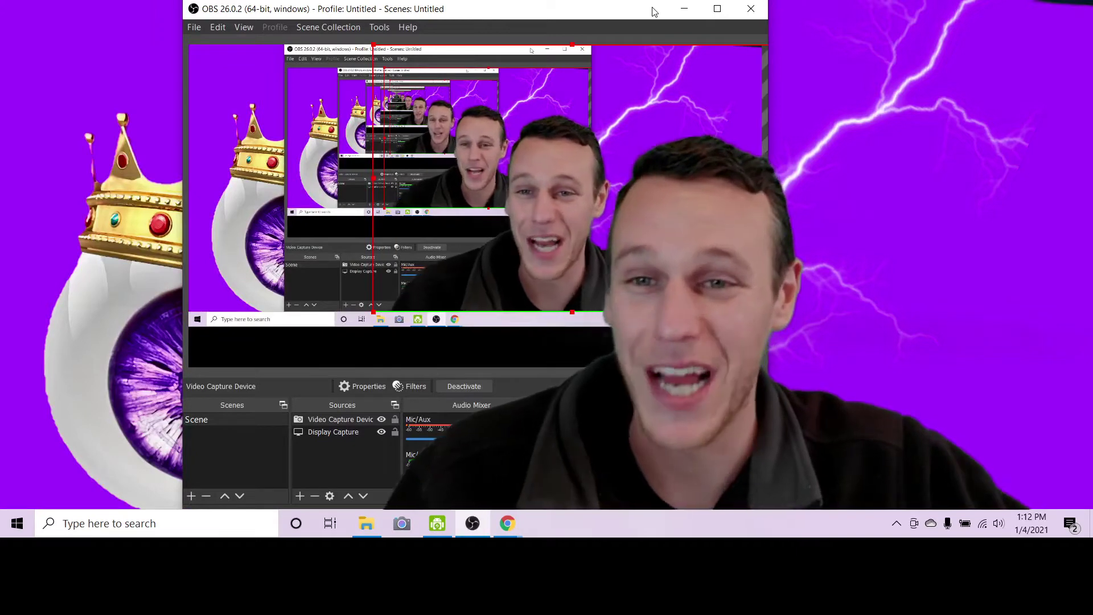
pyautogui.moveTo(621, 12); pyautogui.dragTo(652, 4)
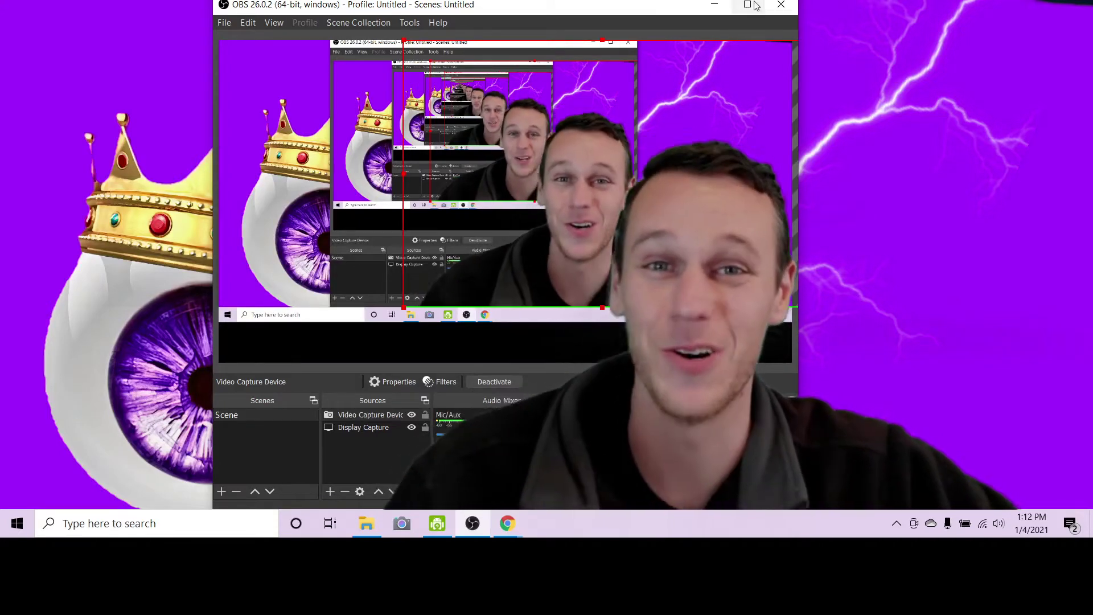
pyautogui.click(725, 4)
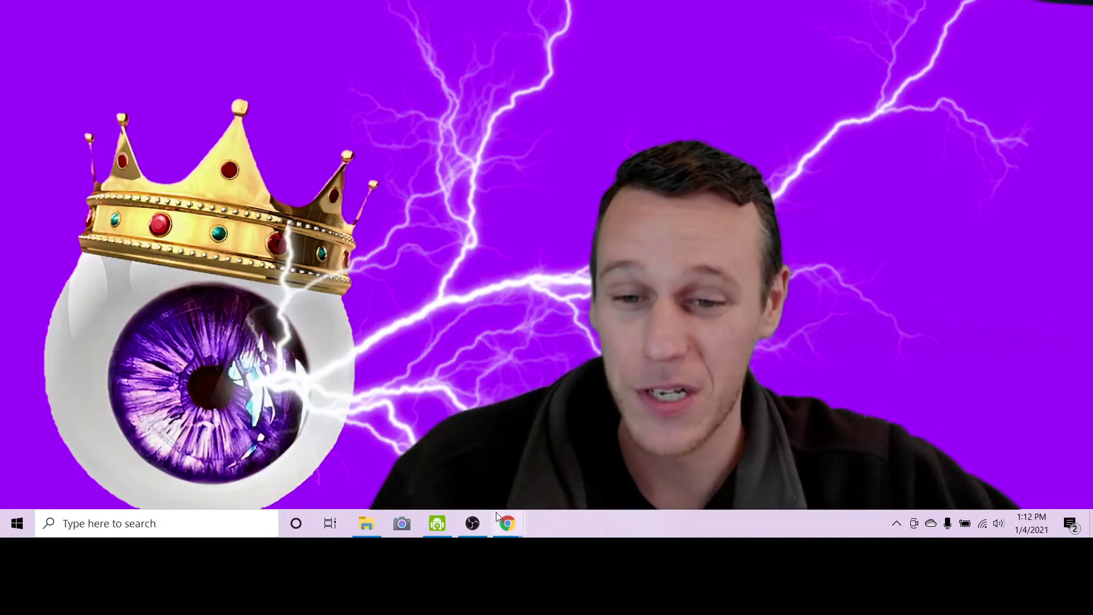
# Switch to the Facebook profile in Chrome, view the free SEO audit post's image enlarged, and close it
pyautogui.moveTo(506, 523)
pyautogui.click(438, 433)
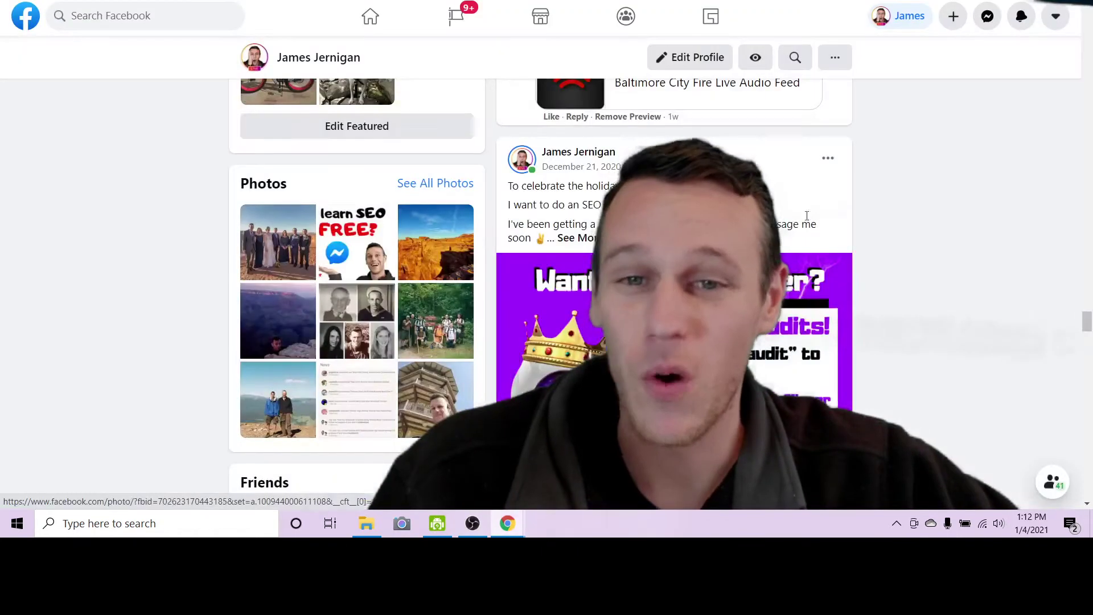
pyautogui.click(568, 314)
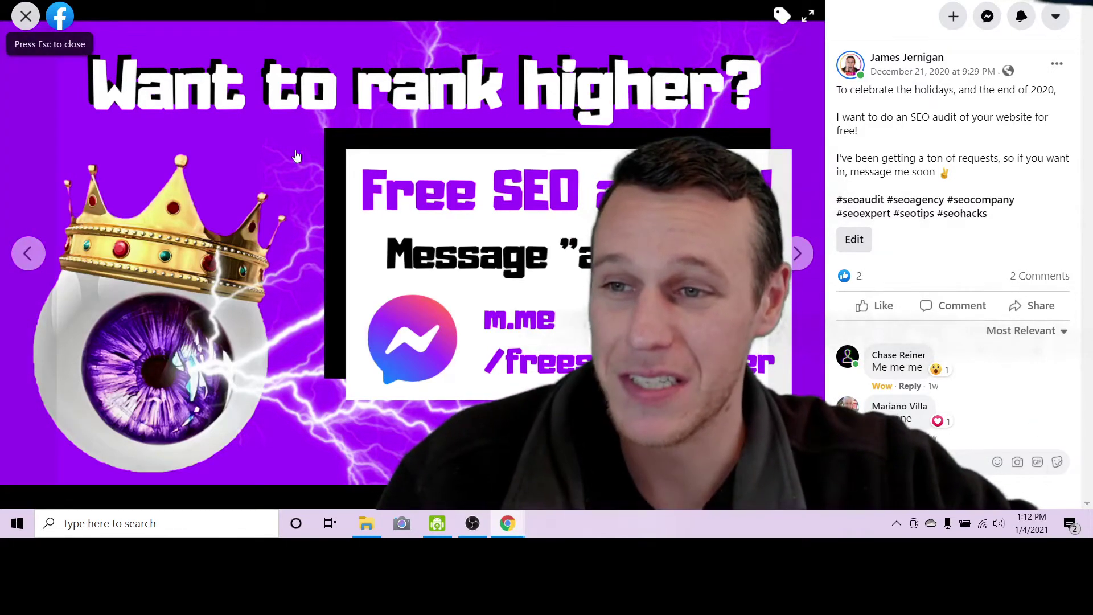
pyautogui.press('Escape')
# Examine the comments below the free SEO audit post and preview the profile of the commenter asking for an audit
pyautogui.scroll(-4, 850, 342)
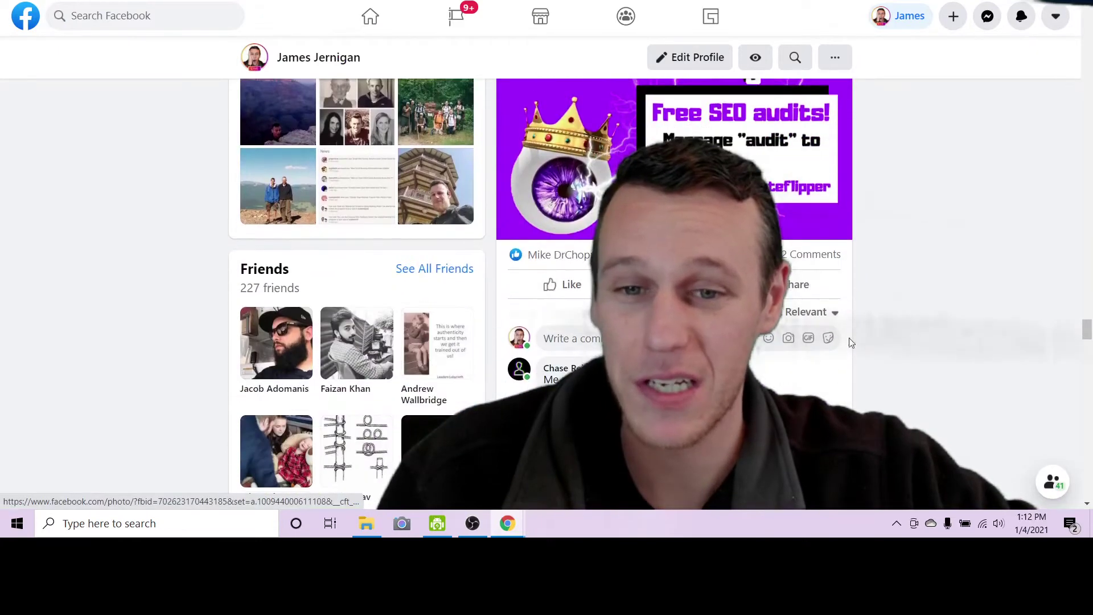
pyautogui.scroll(-3, 850, 342)
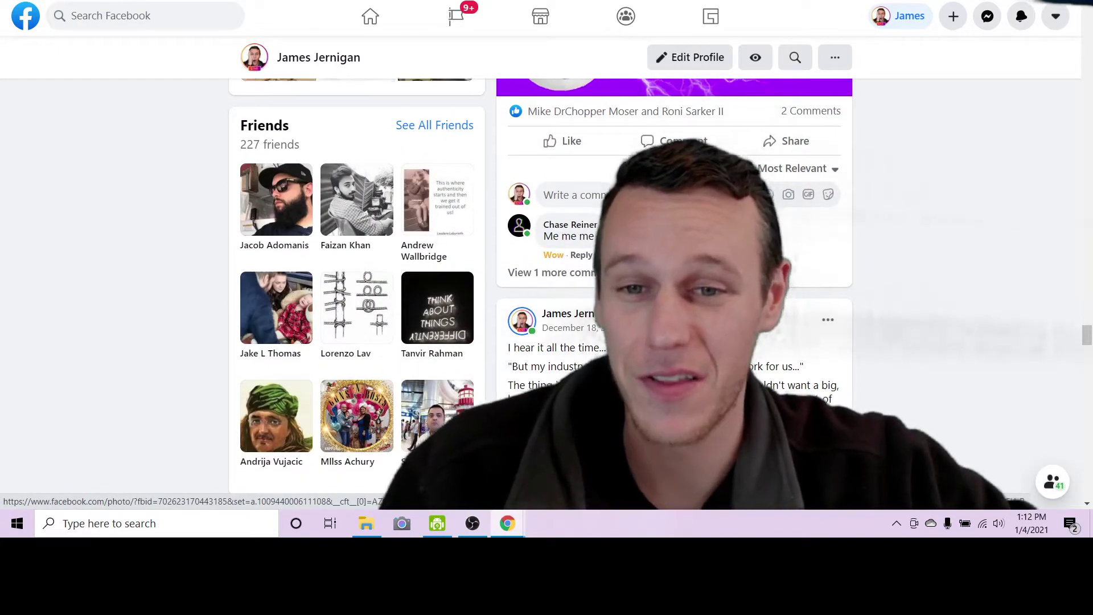
pyautogui.scroll(-1, 577, 163)
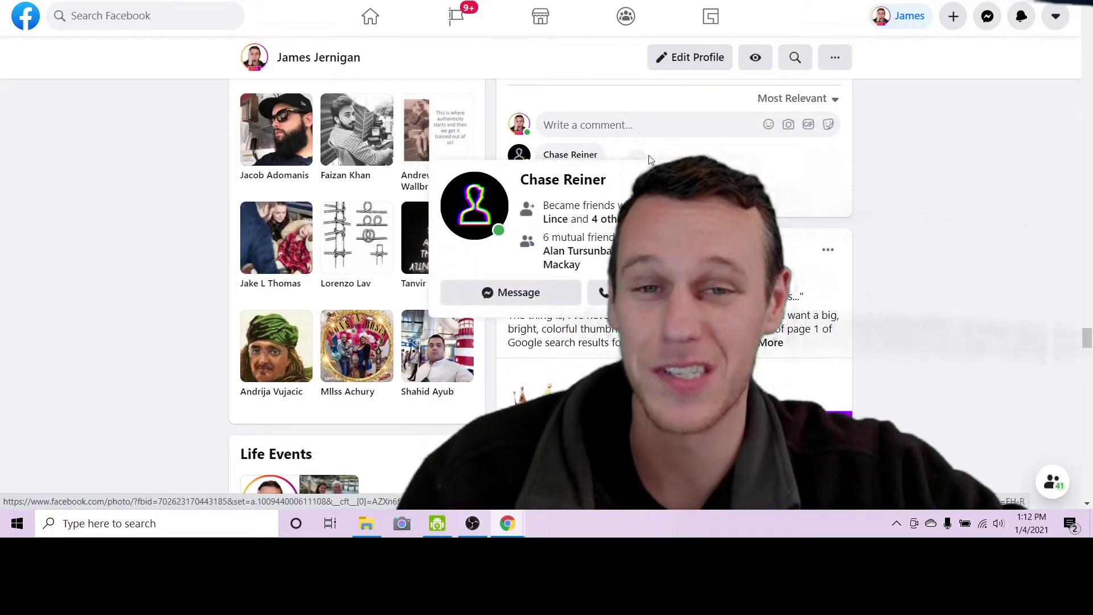
pyautogui.moveTo(579, 164)
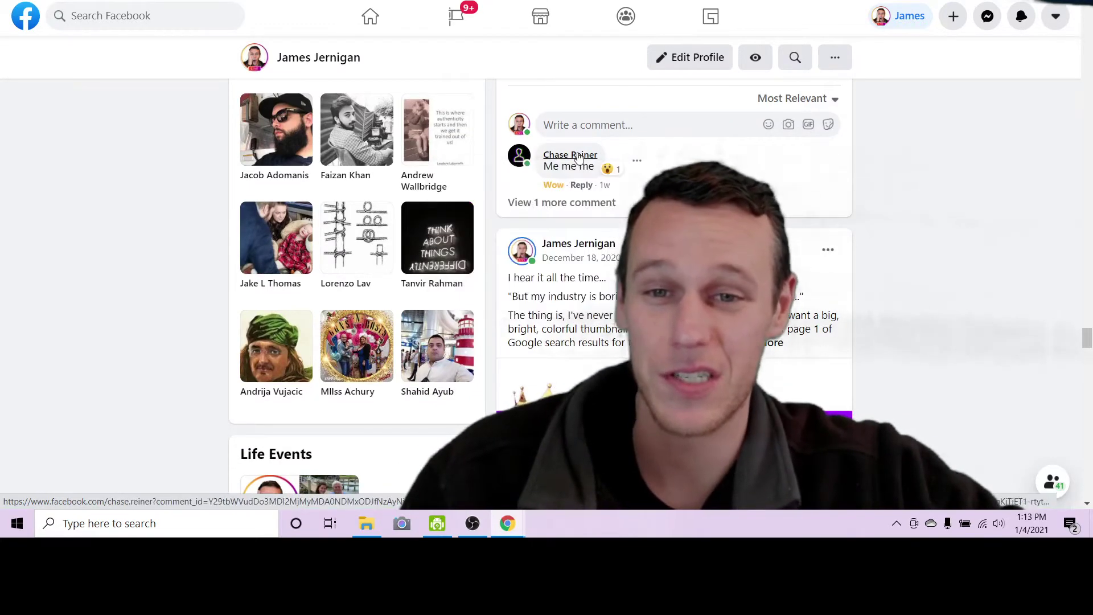
pyautogui.scroll(-1, 579, 163)
pyautogui.scroll(2, 580, 164)
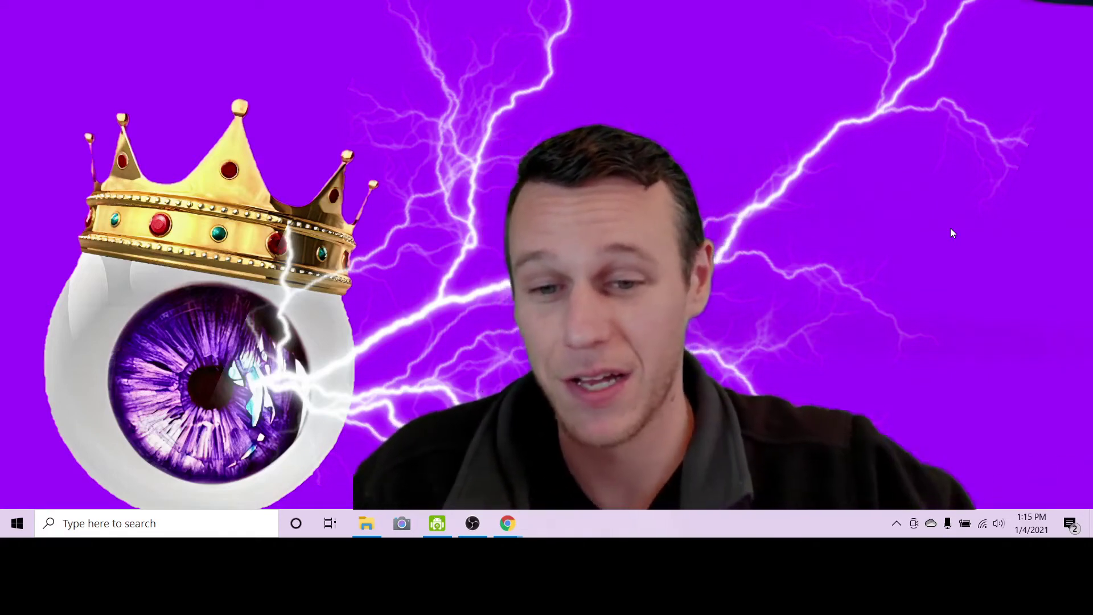
# Return to the Facebook profile in Chrome and review the free SEO audit post with its comment section again
pyautogui.click(508, 523)
pyautogui.scroll(1, 837, 341)
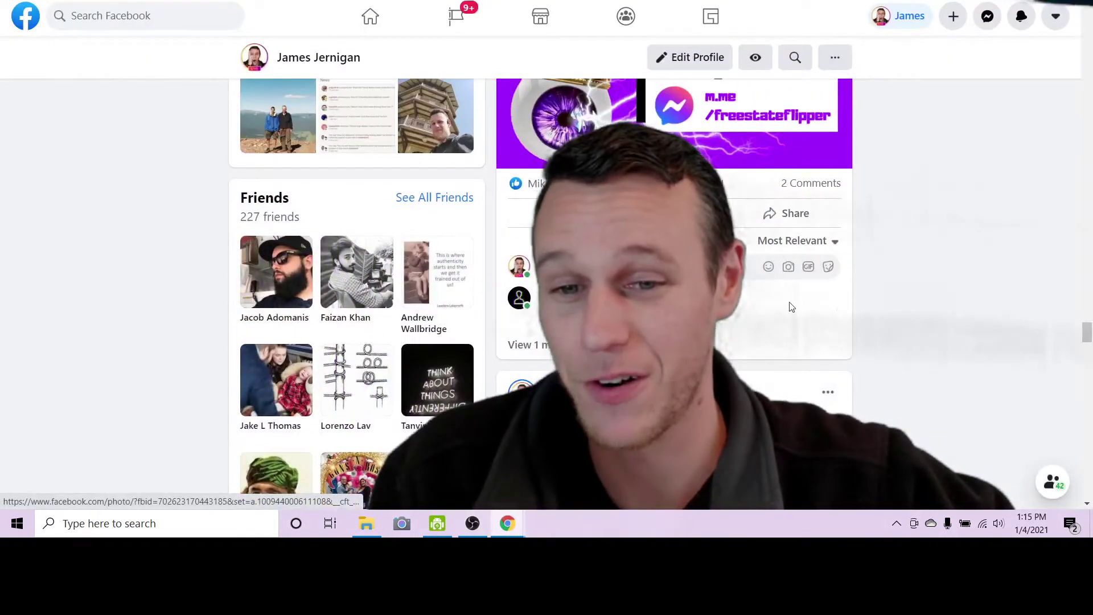
pyautogui.scroll(-1, 909, 254)
pyautogui.scroll(3, 1000, 346)
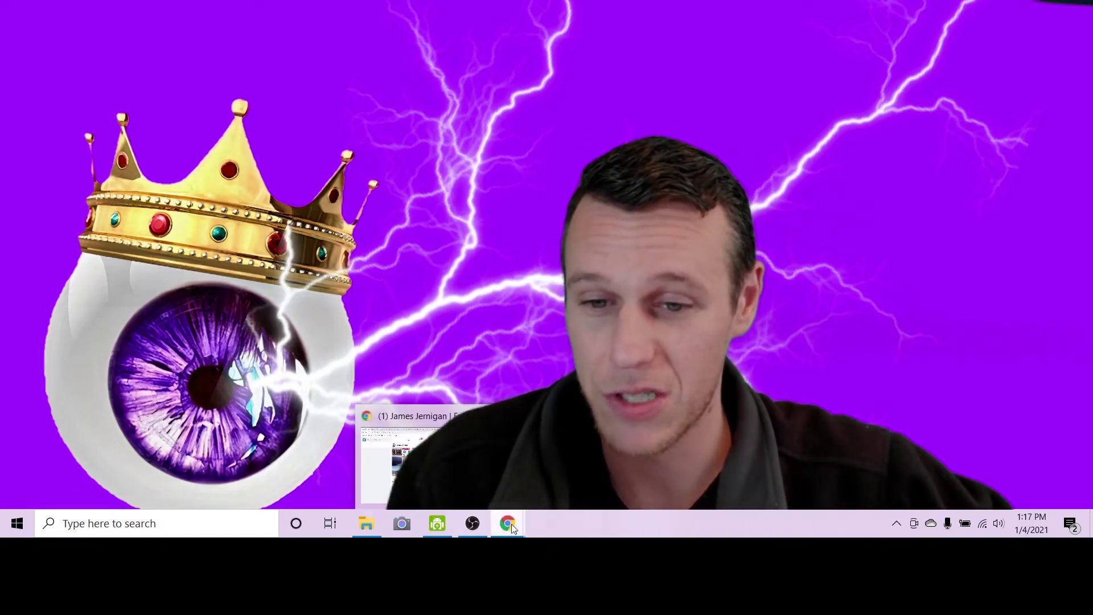
# Switch to the Chase Reiner website in Chrome and skim the homepage down to the testimonials and back to its header
pyautogui.click(422, 456)
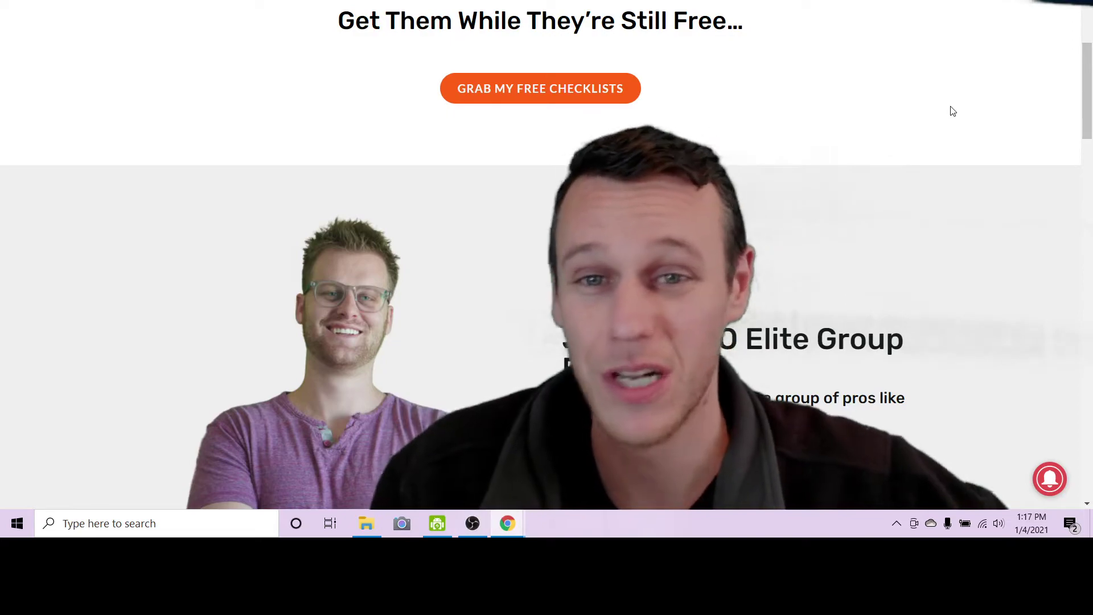
pyautogui.scroll(-10, 983, 108)
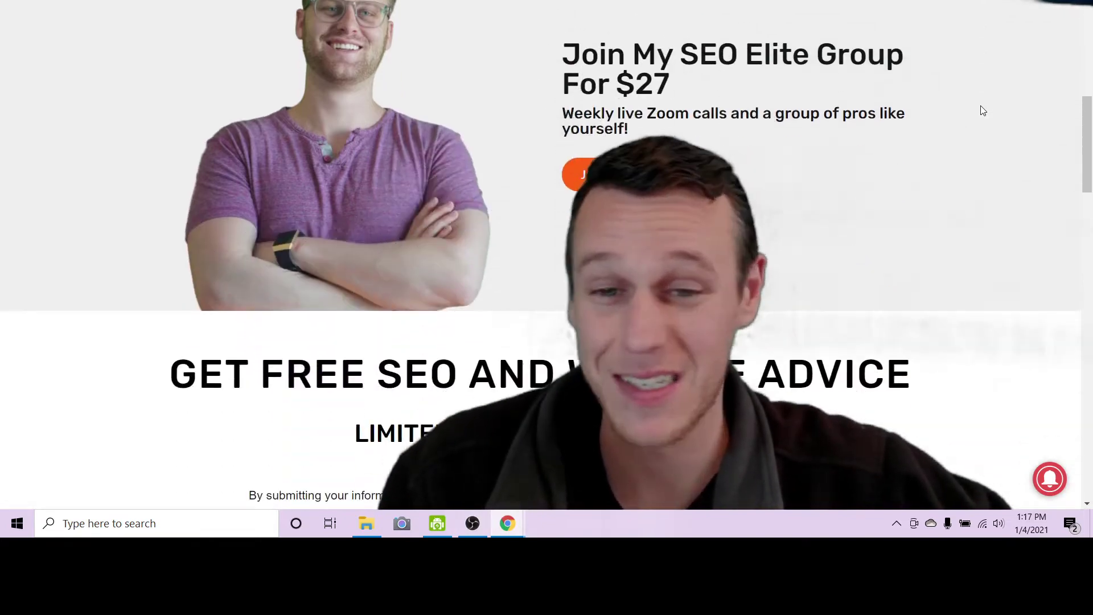
pyautogui.scroll(-15, 982, 112)
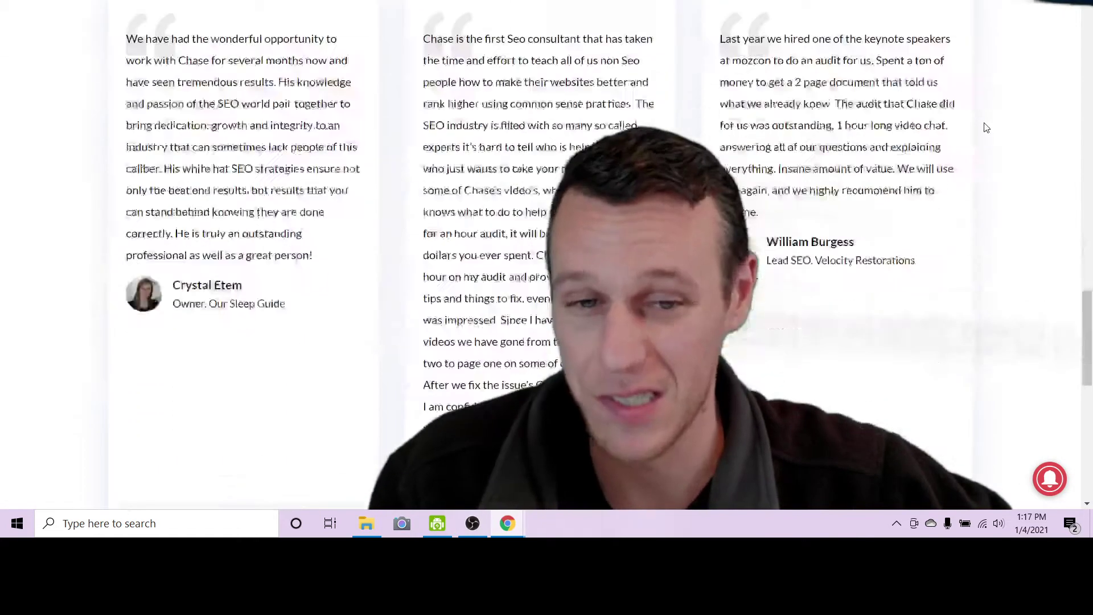
pyautogui.scroll(-4, 990, 132)
pyautogui.scroll(20, 991, 137)
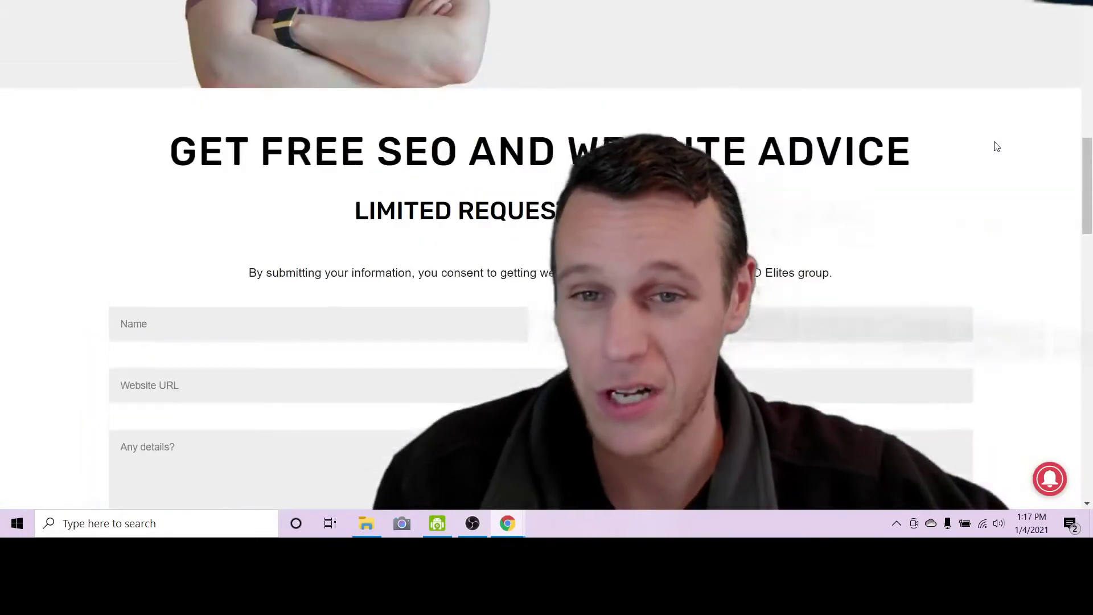
pyautogui.scroll(1, 995, 149)
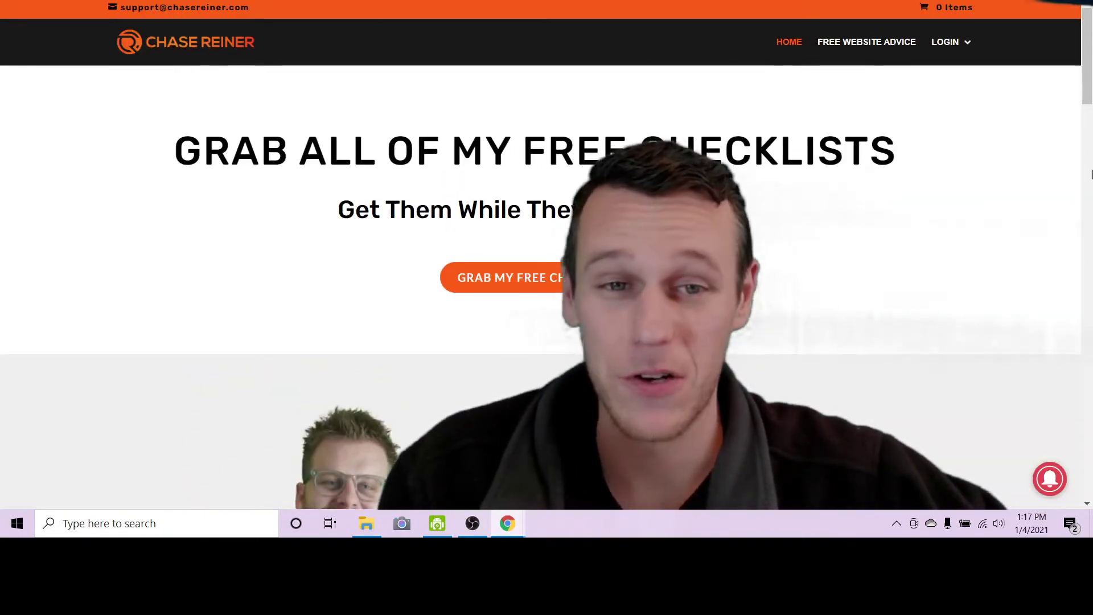
# Examine the homepage's free checklists offer, the SEO Elite Group section and the heading of the free website advice section
pyautogui.scroll(-1, 1024, 121)
pyautogui.scroll(-2, 1024, 121)
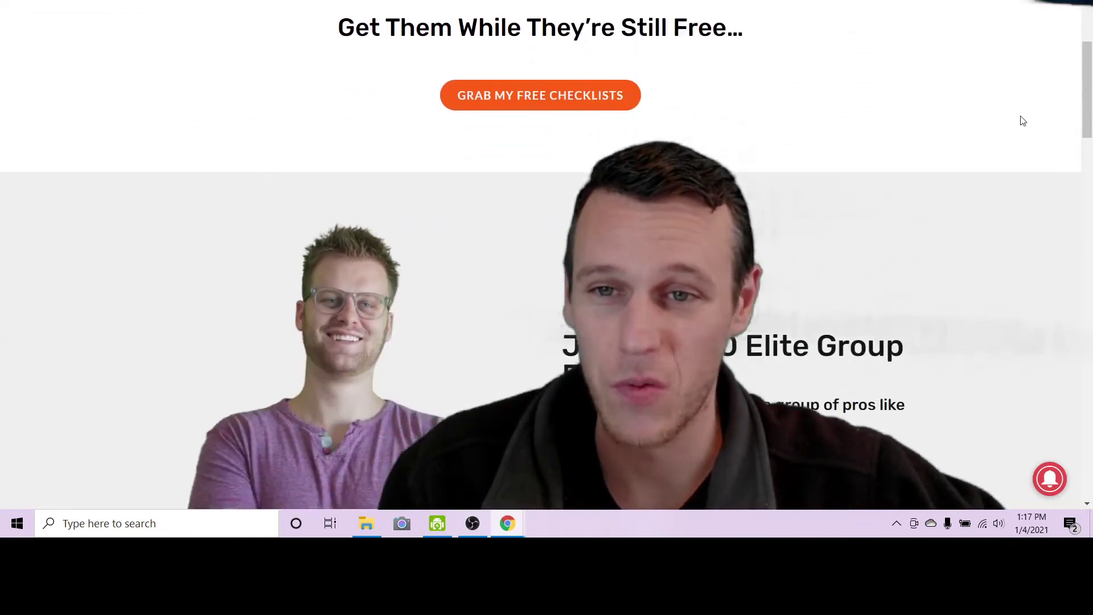
pyautogui.scroll(3, 1022, 117)
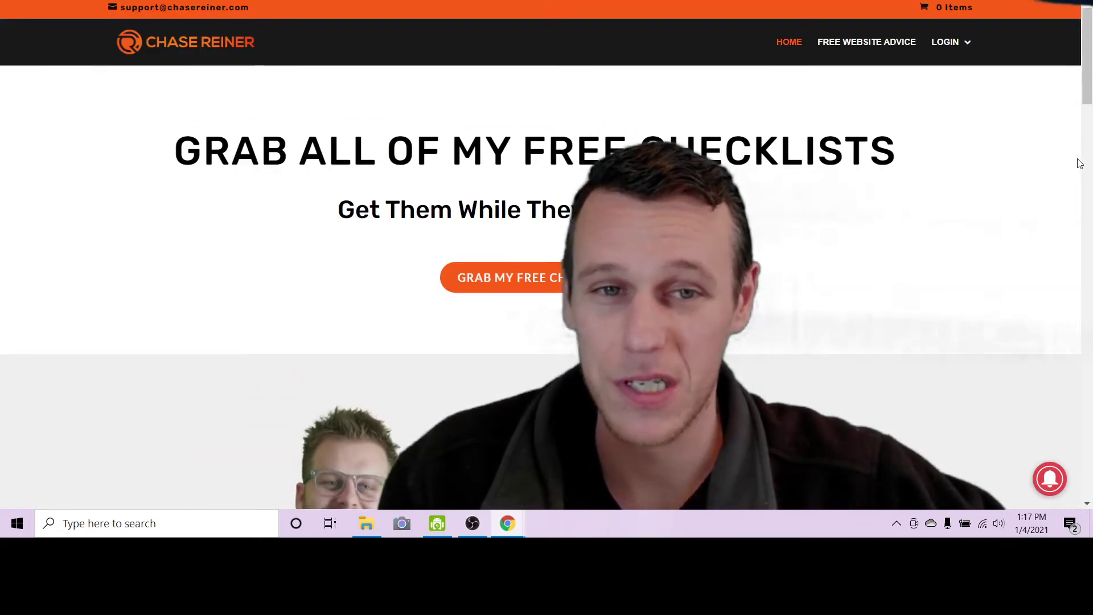
pyautogui.scroll(-1, 991, 108)
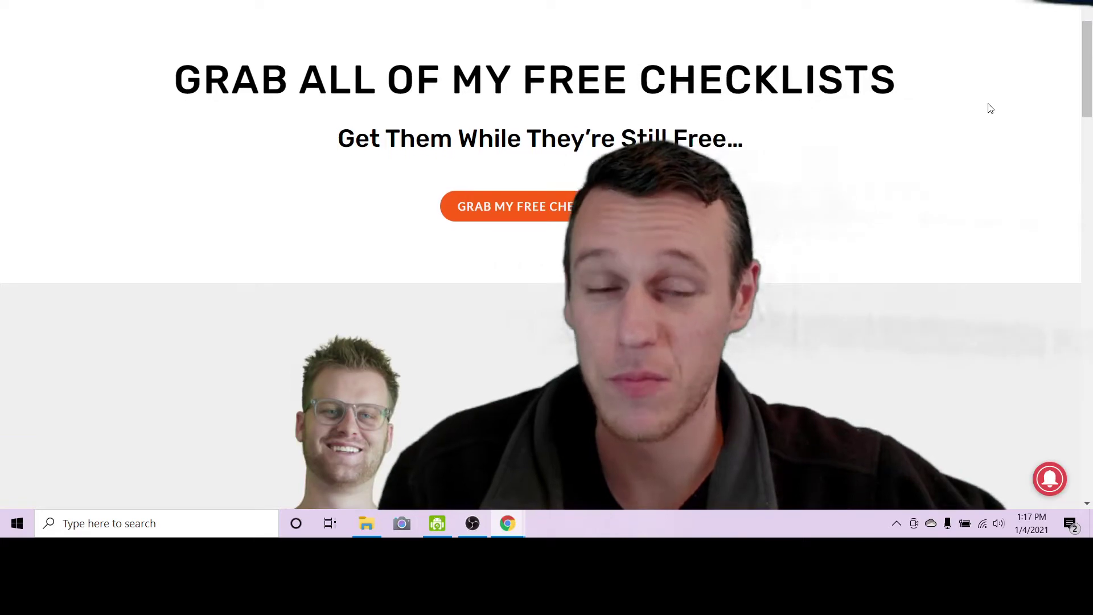
pyautogui.scroll(-1, 984, 108)
pyautogui.scroll(-3, 984, 108)
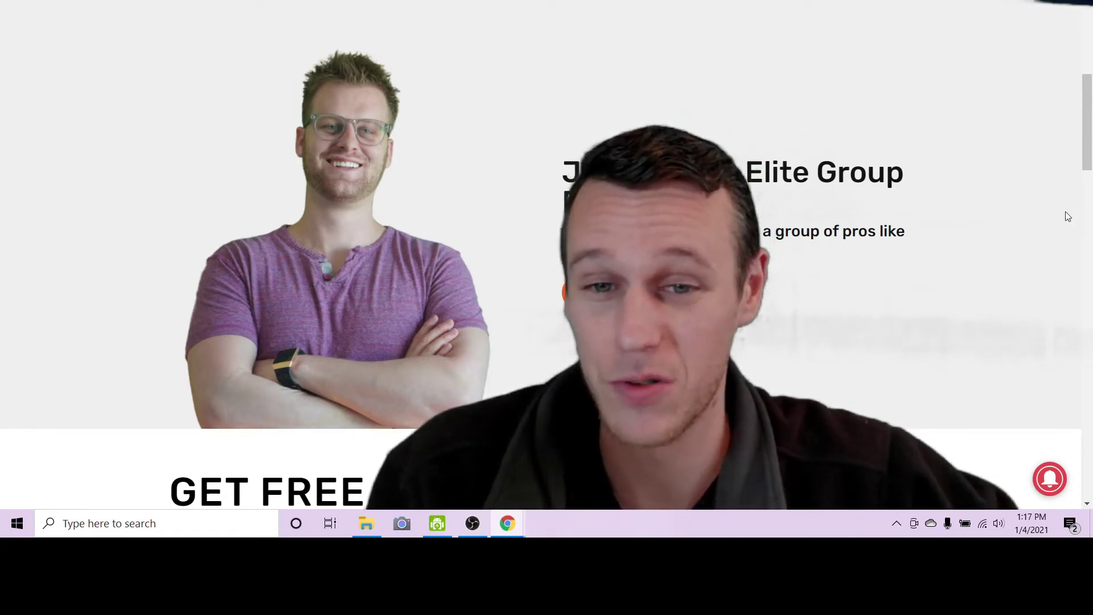
pyautogui.scroll(-1, 1053, 219)
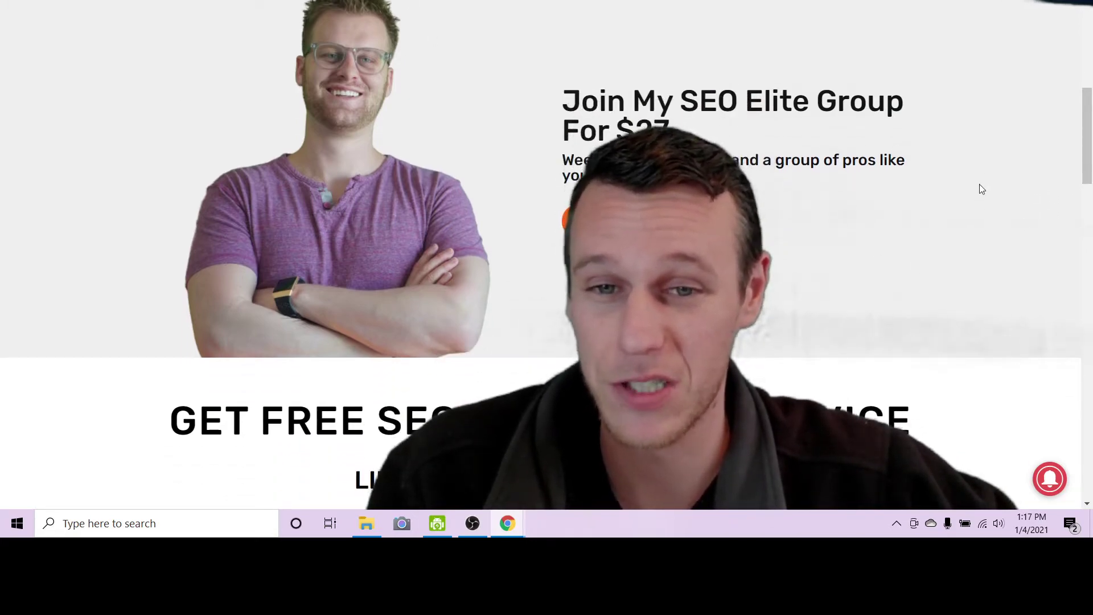
pyautogui.scroll(-1, 983, 206)
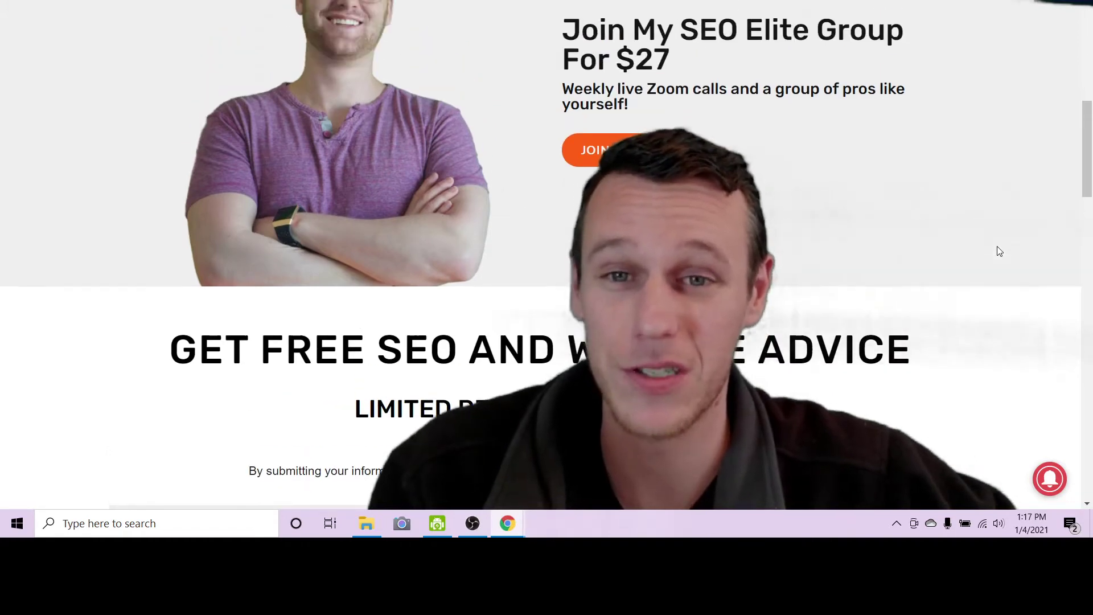
pyautogui.scroll(2, 989, 239)
pyautogui.scroll(1, 989, 239)
pyautogui.scroll(4, 955, 273)
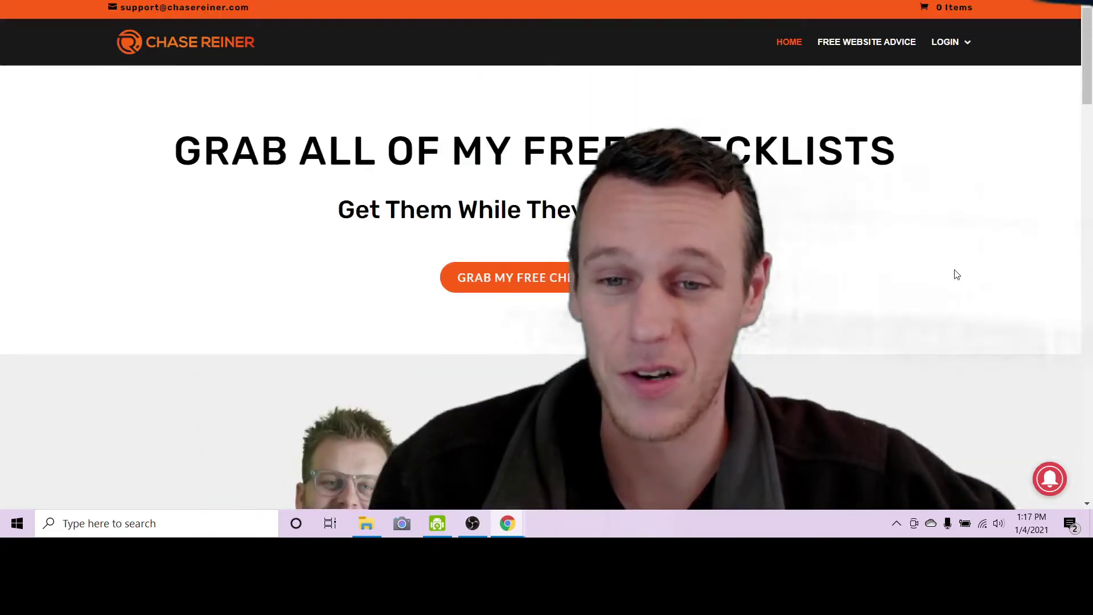
# Examine the free SEO and website advice form and the Five Star Reviews section further down the homepage
pyautogui.scroll(-10, 954, 273)
pyautogui.scroll(-10, 911, 208)
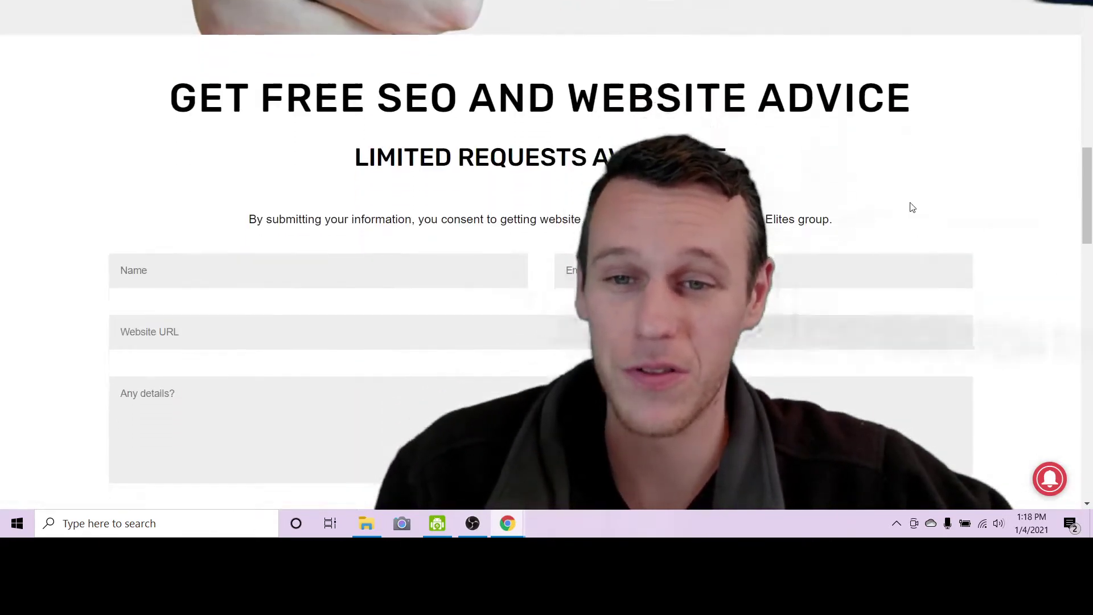
pyautogui.scroll(-2, 911, 208)
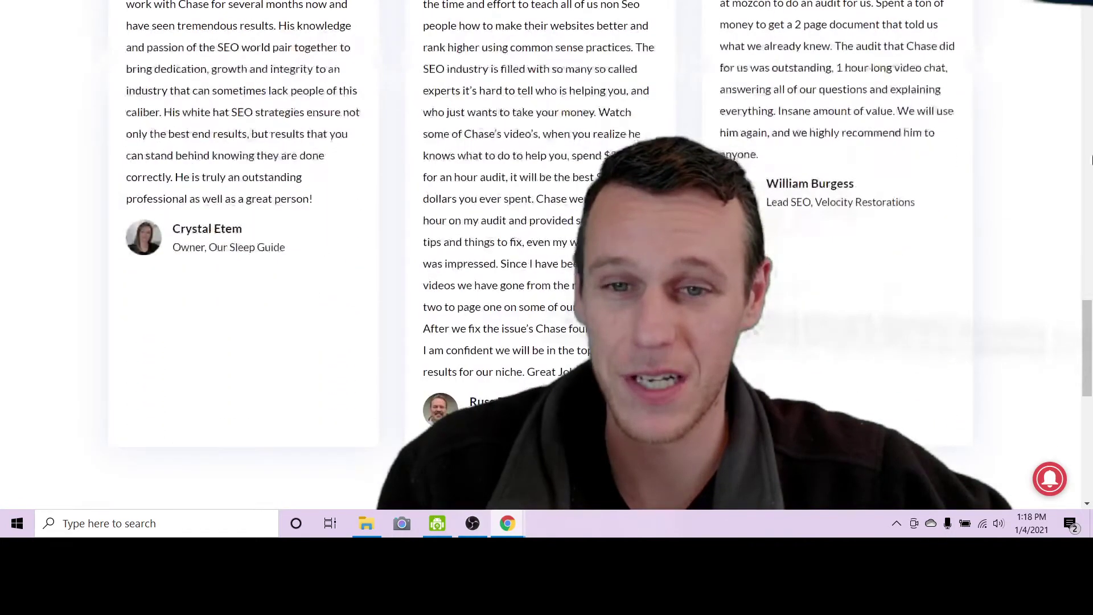
pyautogui.scroll(4, 997, 217)
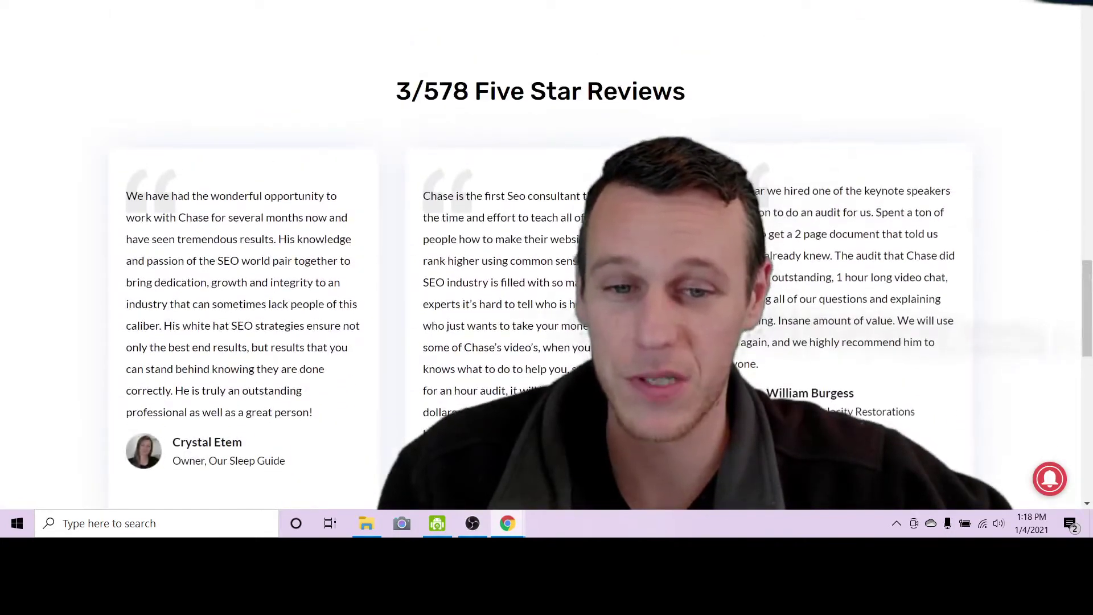
pyautogui.scroll(-3, 906, 246)
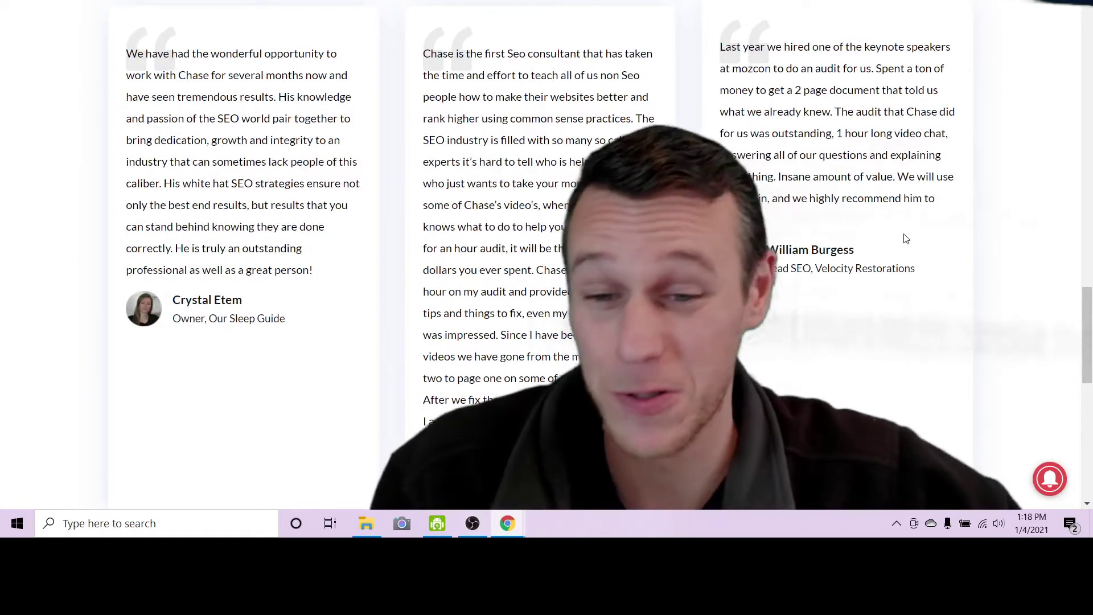
pyautogui.scroll(-4, 1076, 220)
pyautogui.scroll(-4, 1075, 220)
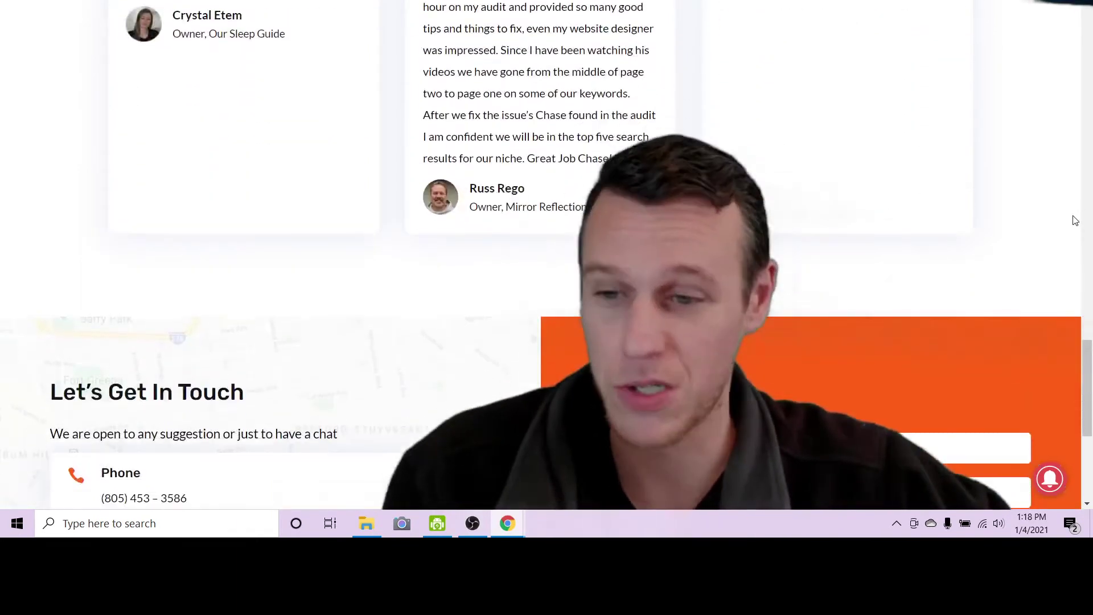
# Examine the homepage's Let's Get In Touch section, including its contact details, message form and footer
pyautogui.scroll(-1, 501, 190)
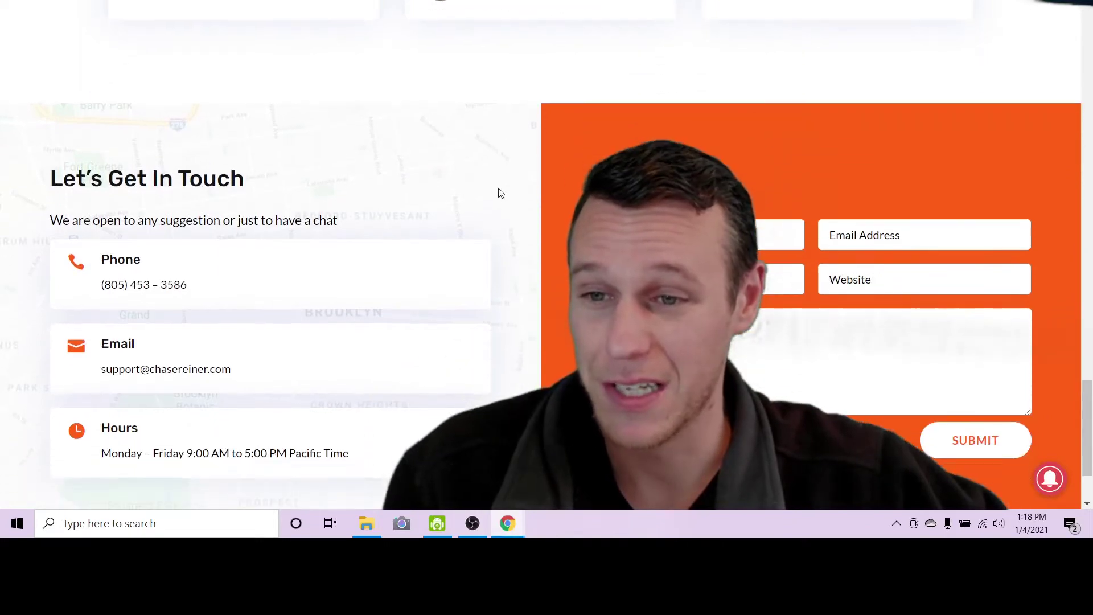
pyautogui.scroll(-2, 288, 142)
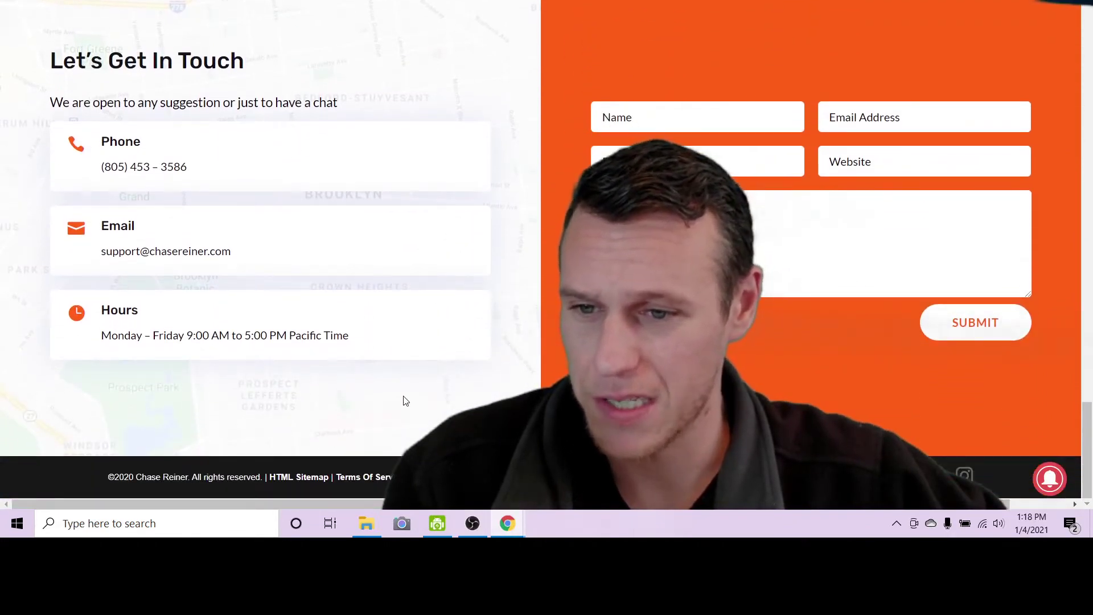
pyautogui.scroll(3, 405, 401)
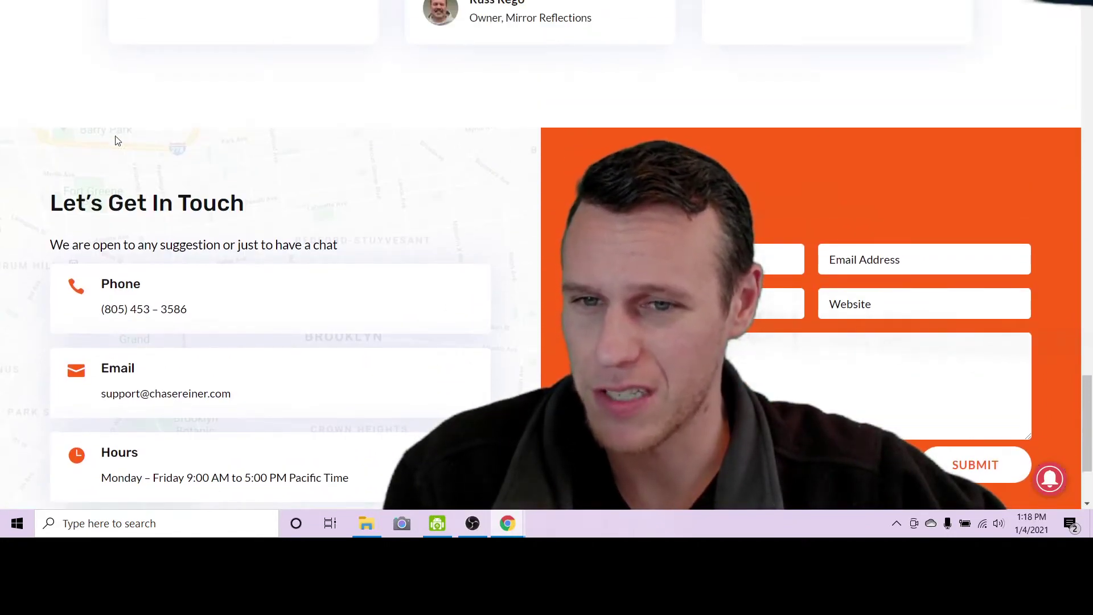
pyautogui.scroll(-3, 74, 399)
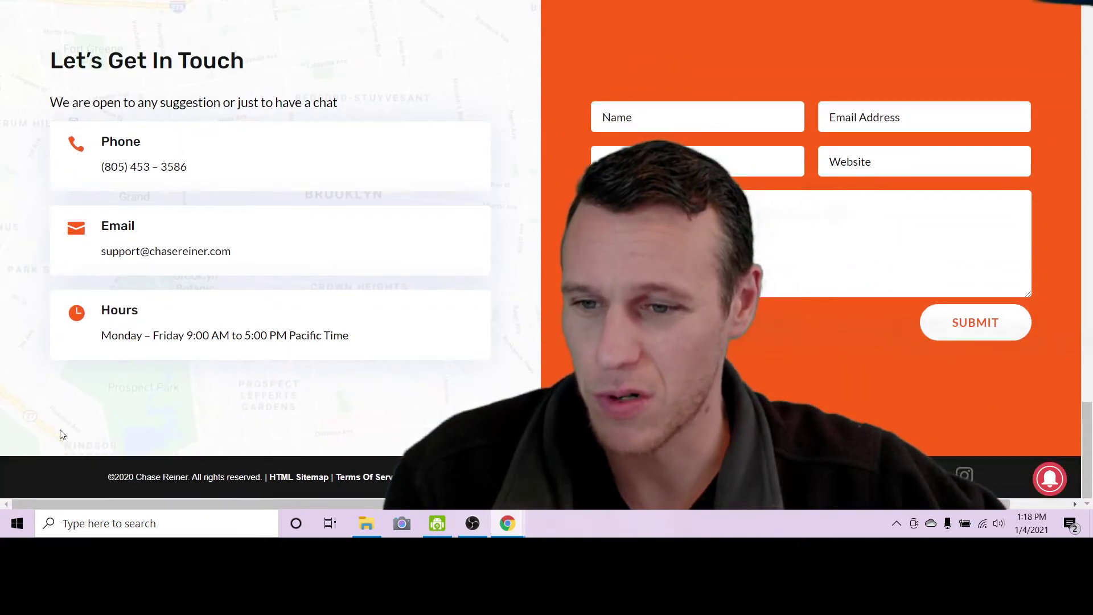
pyautogui.rightClick(75, 442)
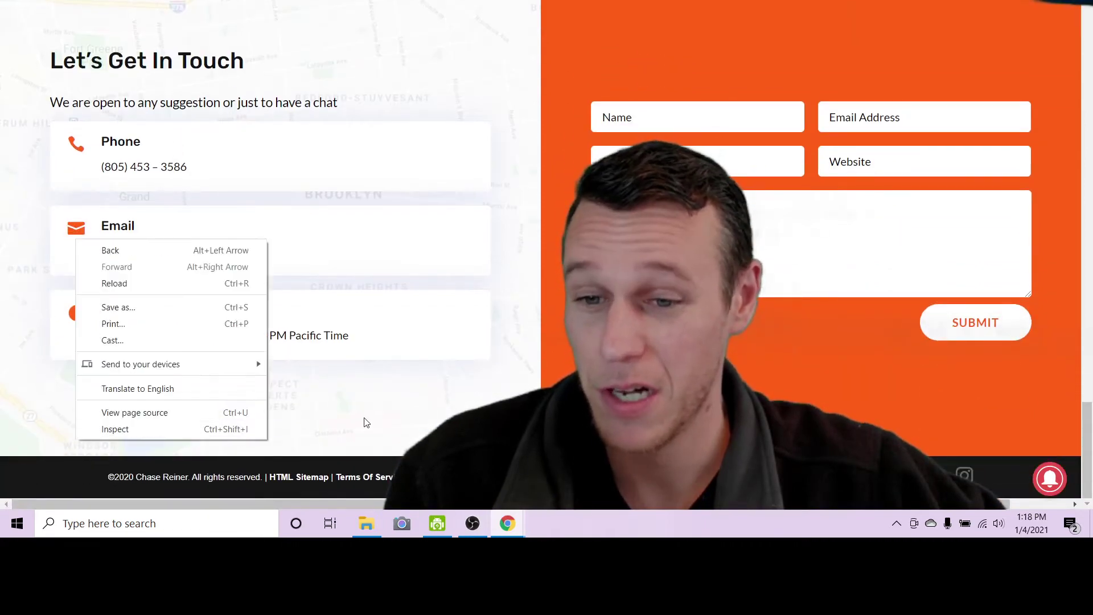
pyautogui.click(422, 412)
pyautogui.scroll(3, 477, 252)
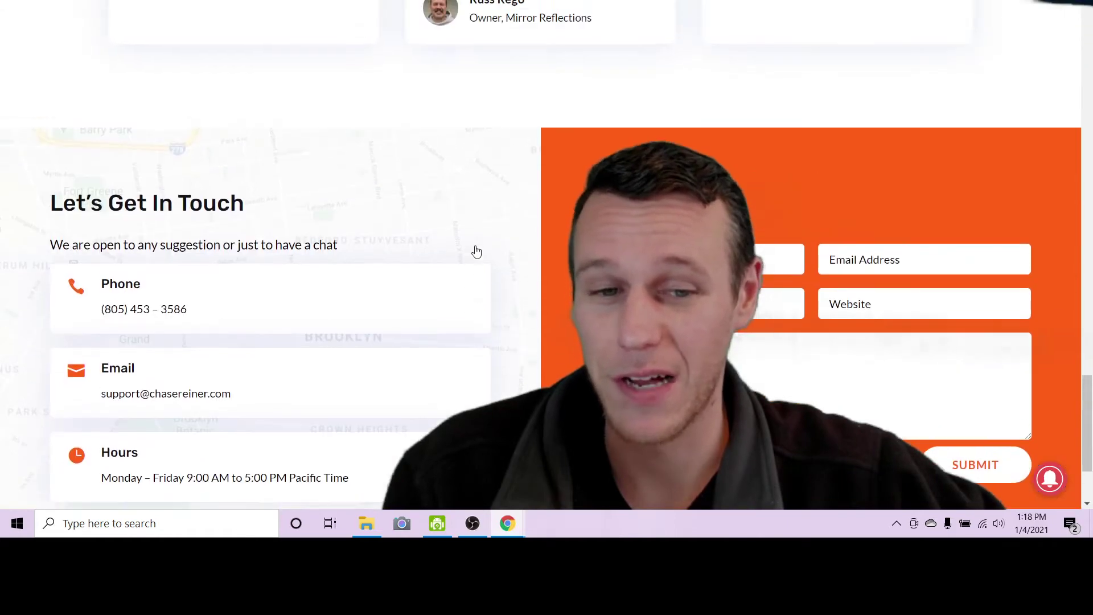
pyautogui.scroll(5, 481, 249)
pyautogui.scroll(-6, 483, 246)
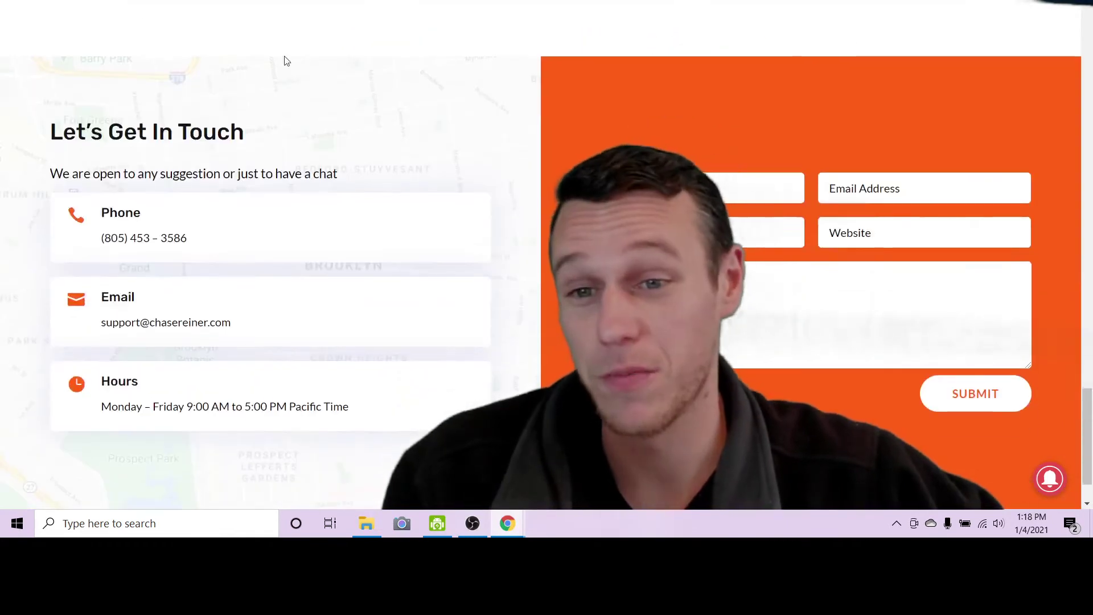
pyautogui.scroll(-2, 386, 112)
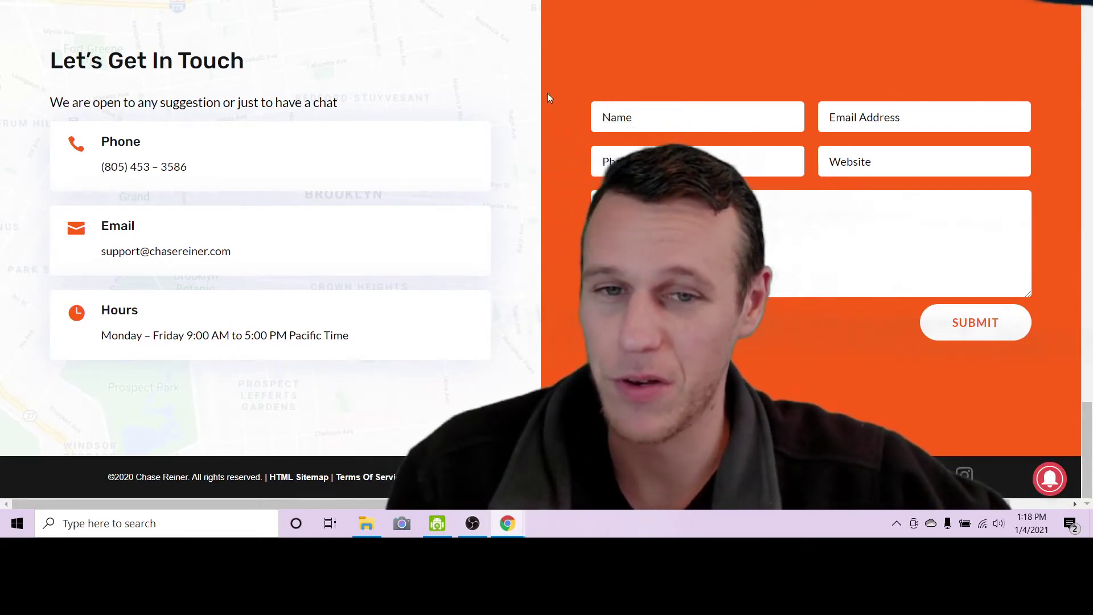
pyautogui.scroll(1, 820, 295)
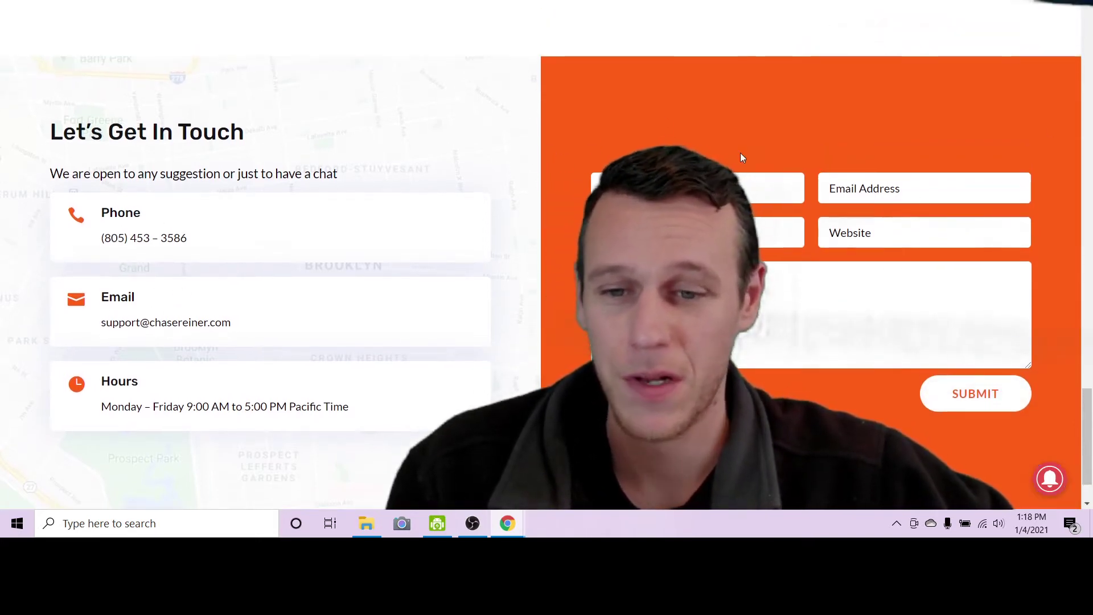
pyautogui.scroll(-1, 742, 154)
# Open the Free Website Advice page from the site header and examine its request form down to the footer
pyautogui.scroll(20, 763, 163)
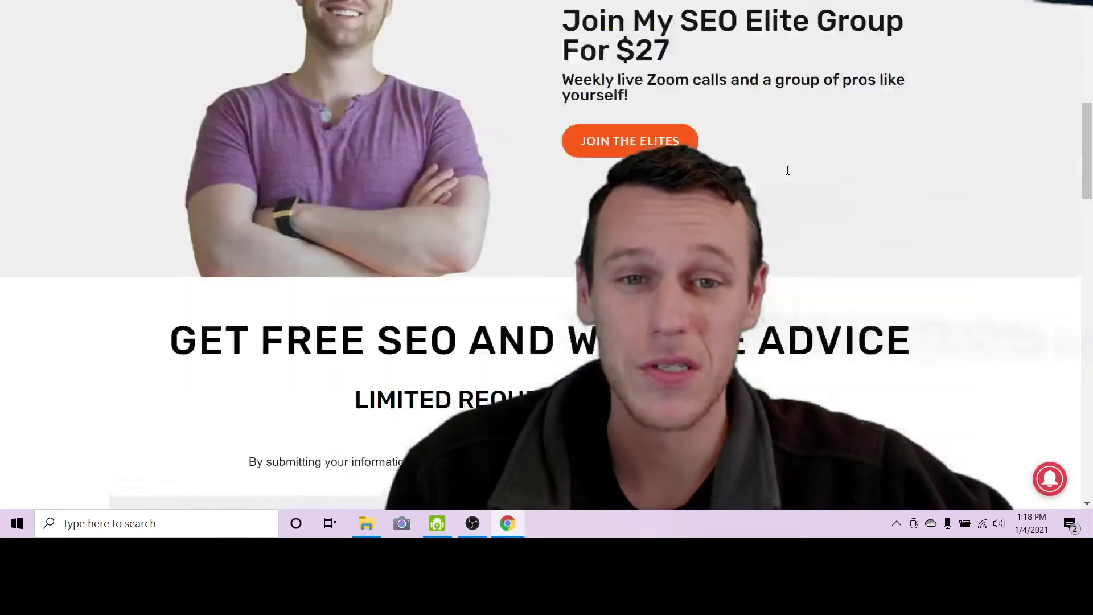
pyautogui.scroll(9, 787, 171)
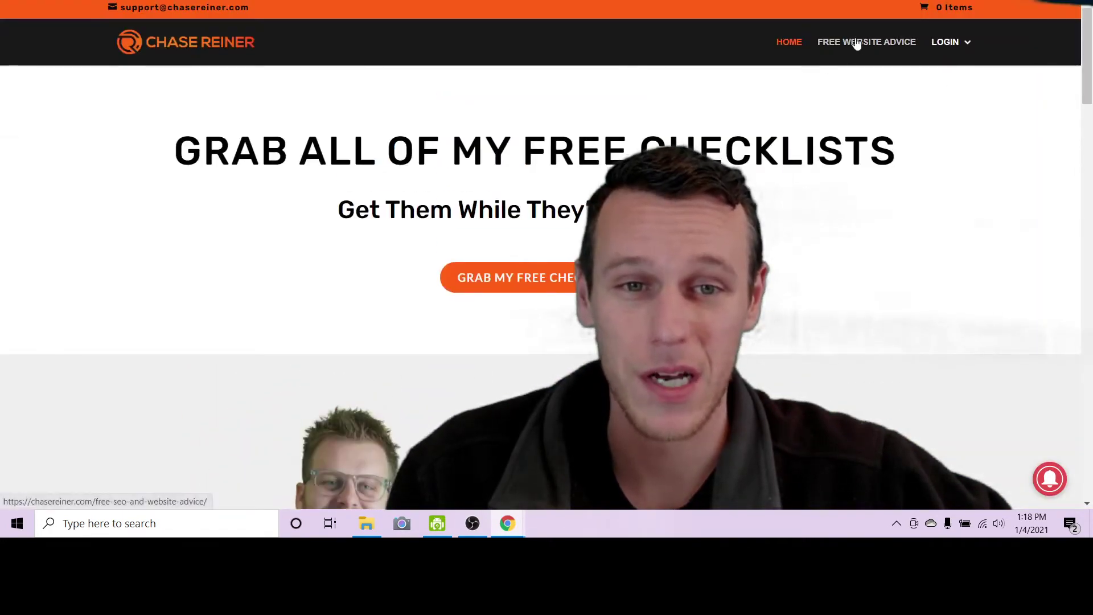
pyautogui.click(857, 44)
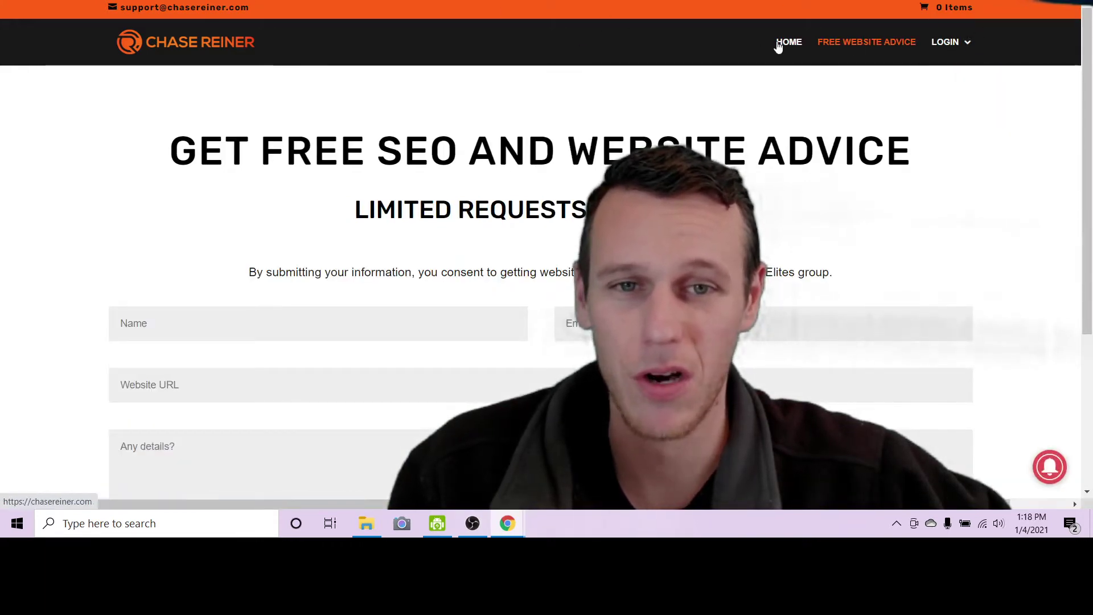
pyautogui.scroll(-4, 577, 130)
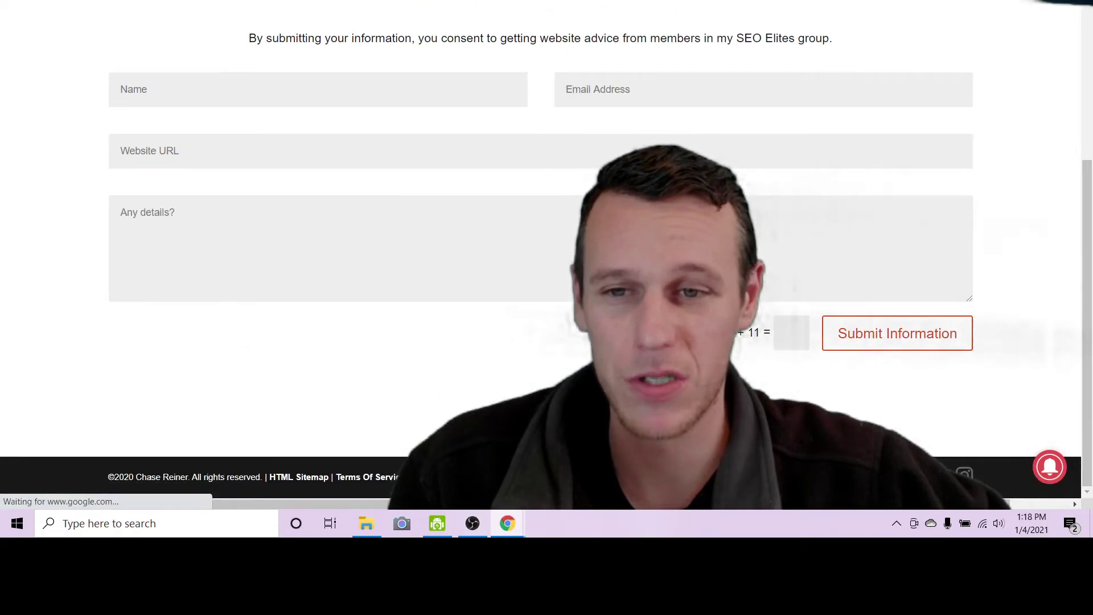
pyautogui.scroll(4, 547, 256)
pyautogui.scroll(-4, 757, 354)
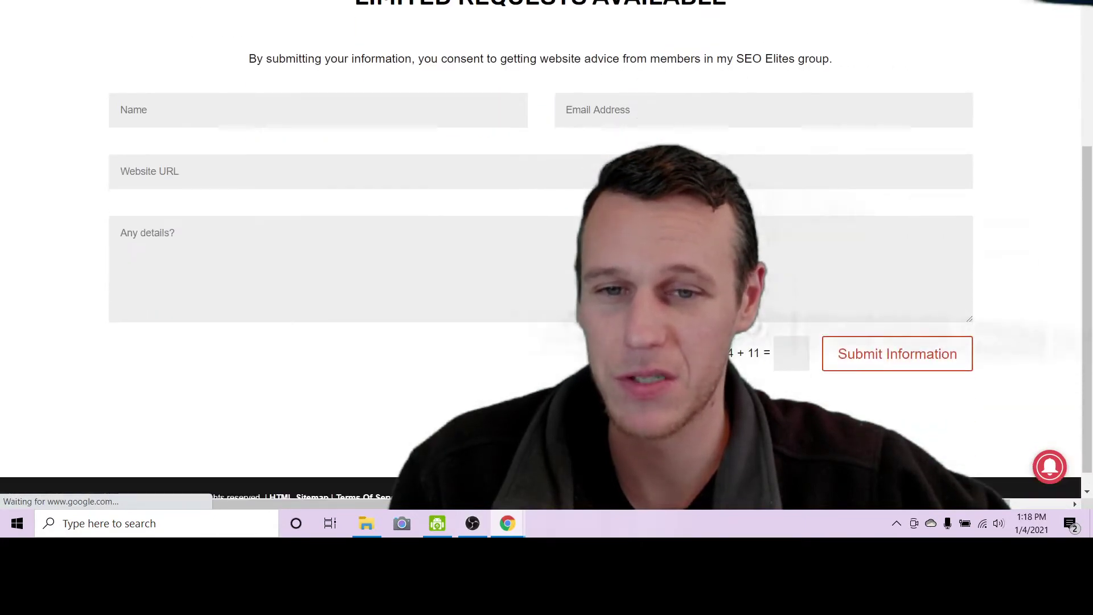
pyautogui.scroll(4, 757, 353)
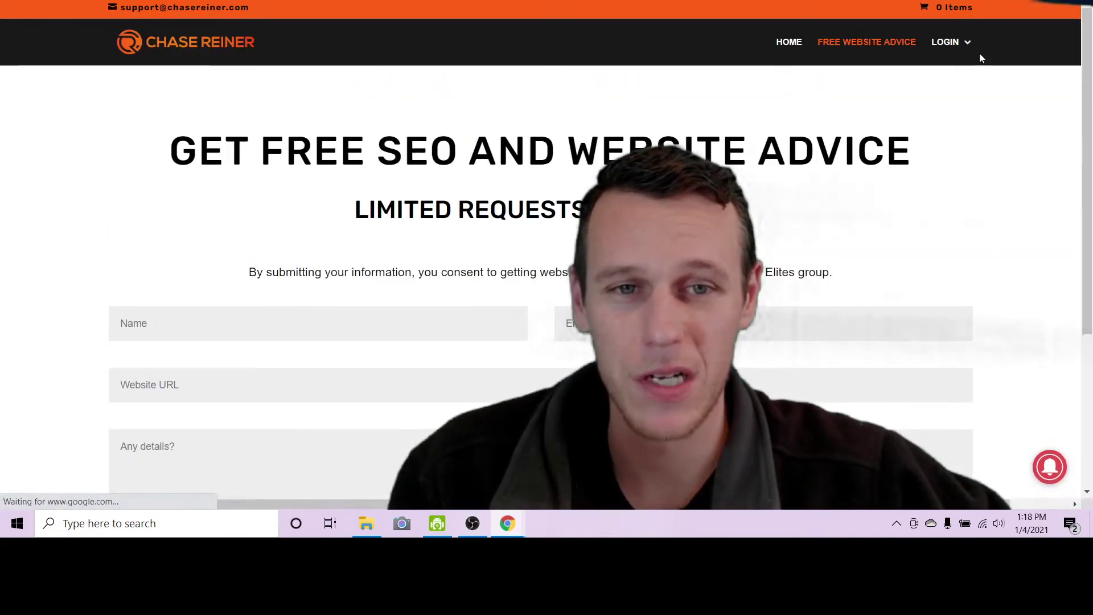
# Check the header's Login options and return to the homepage, skimming it down to the Five Star Reviews heading
pyautogui.moveTo(960, 45)
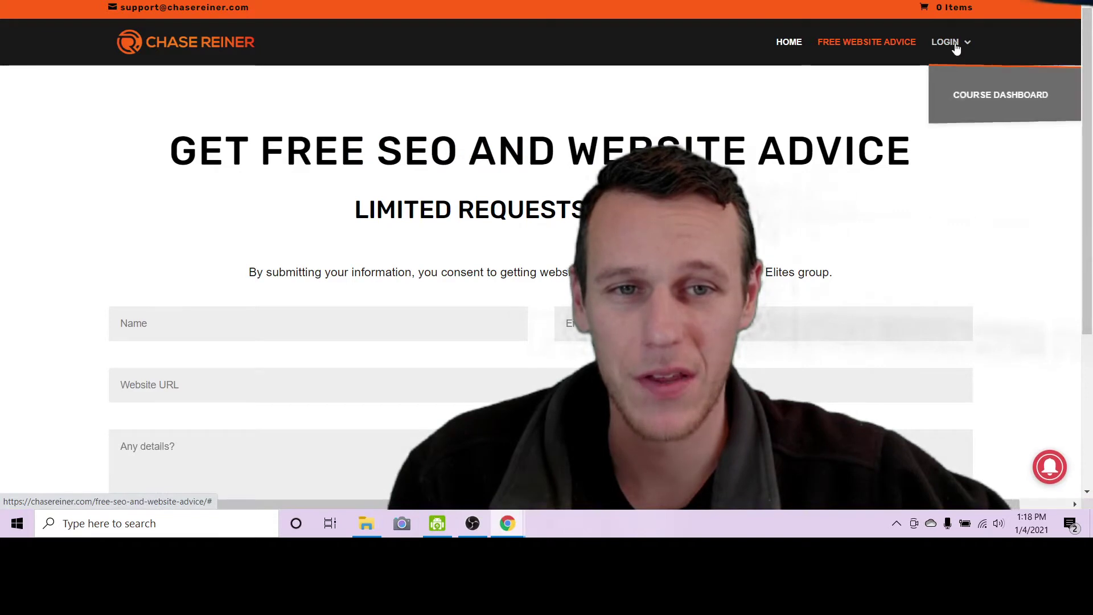
pyautogui.click(982, 106)
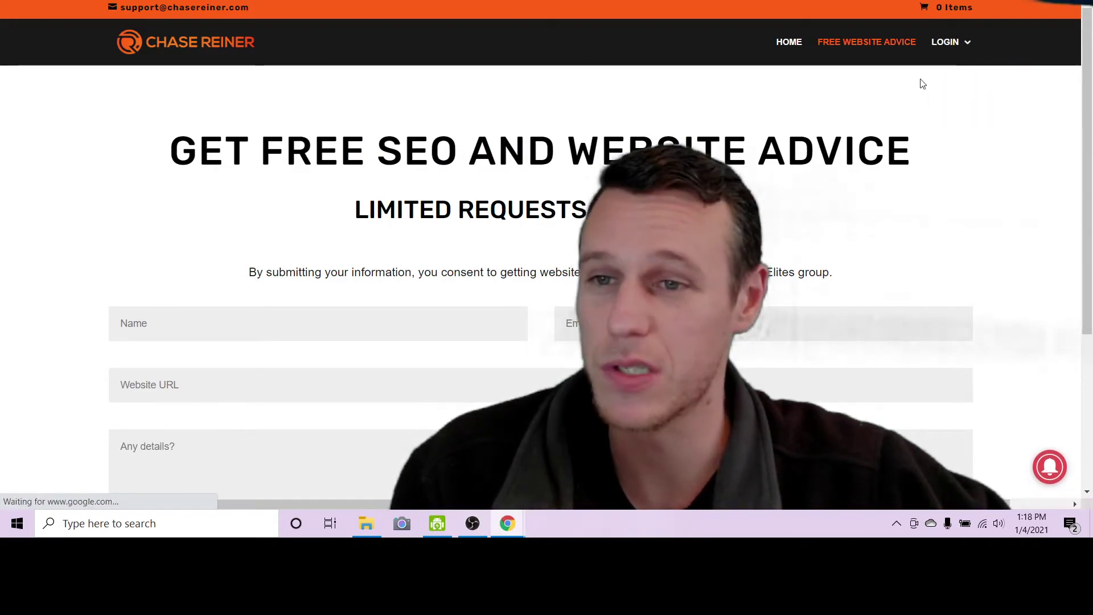
pyautogui.click(177, 44)
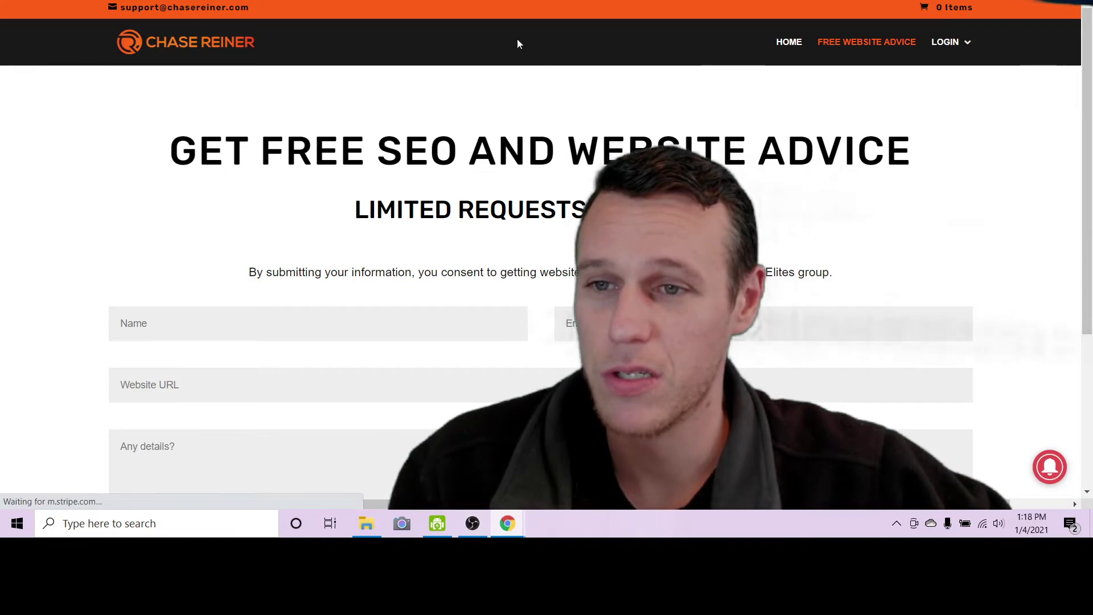
pyautogui.scroll(-15, 940, 279)
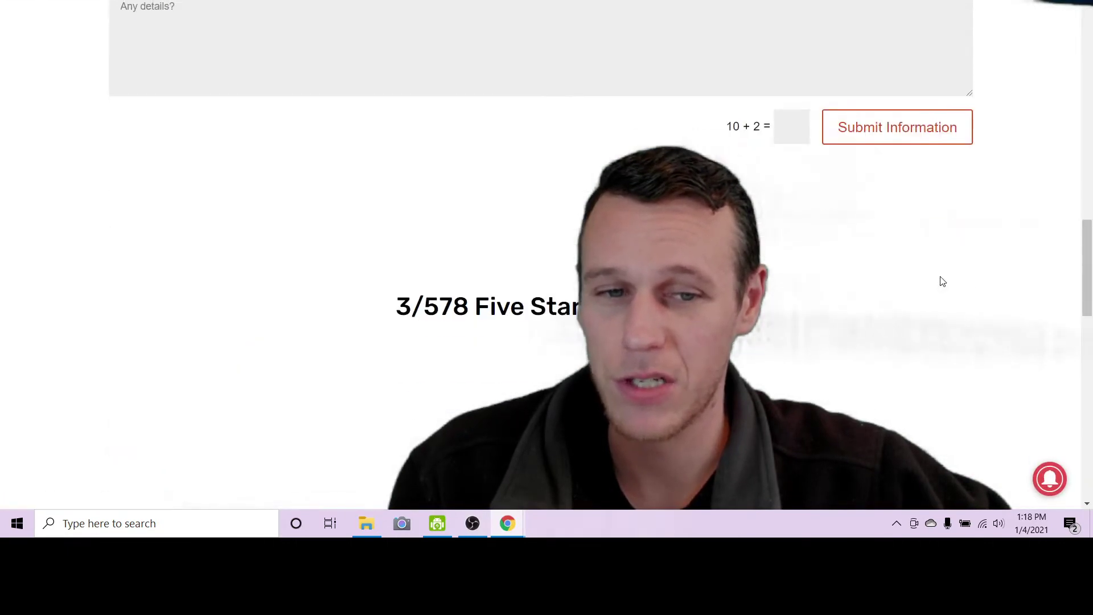
pyautogui.scroll(8, 943, 280)
pyautogui.scroll(7, 943, 280)
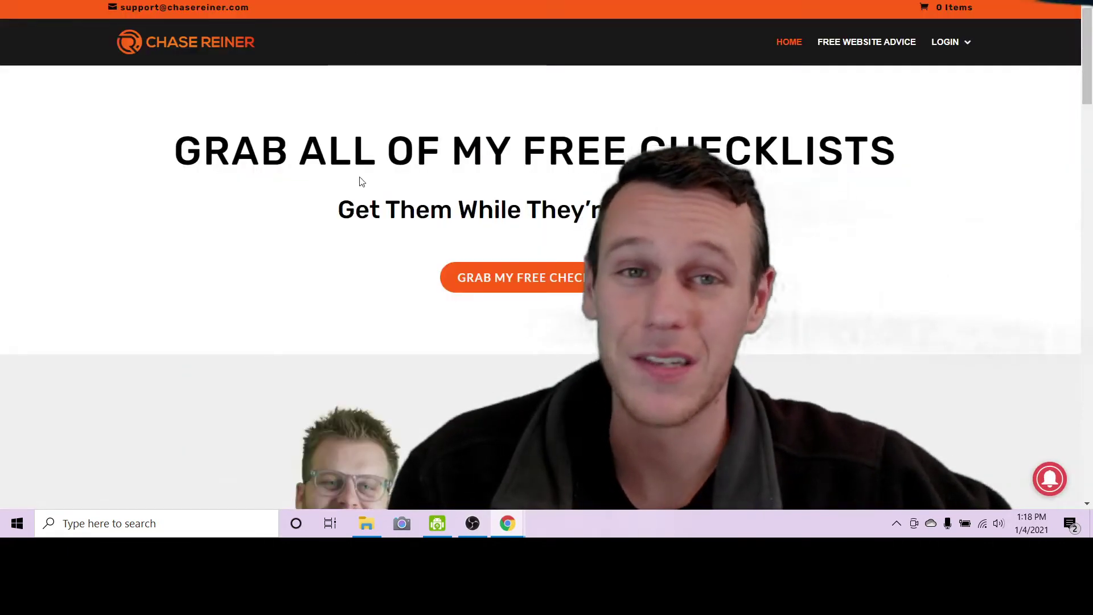
pyautogui.hotkey('ctrl', 'Tab')
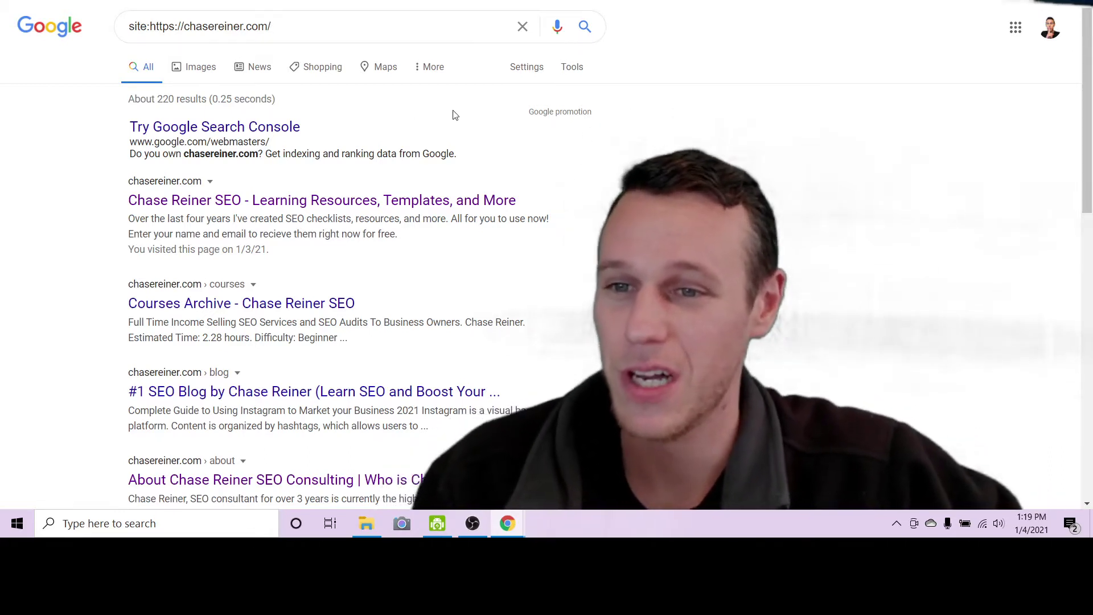
pyautogui.scroll(-3, 445, 107)
pyautogui.scroll(3, 383, 134)
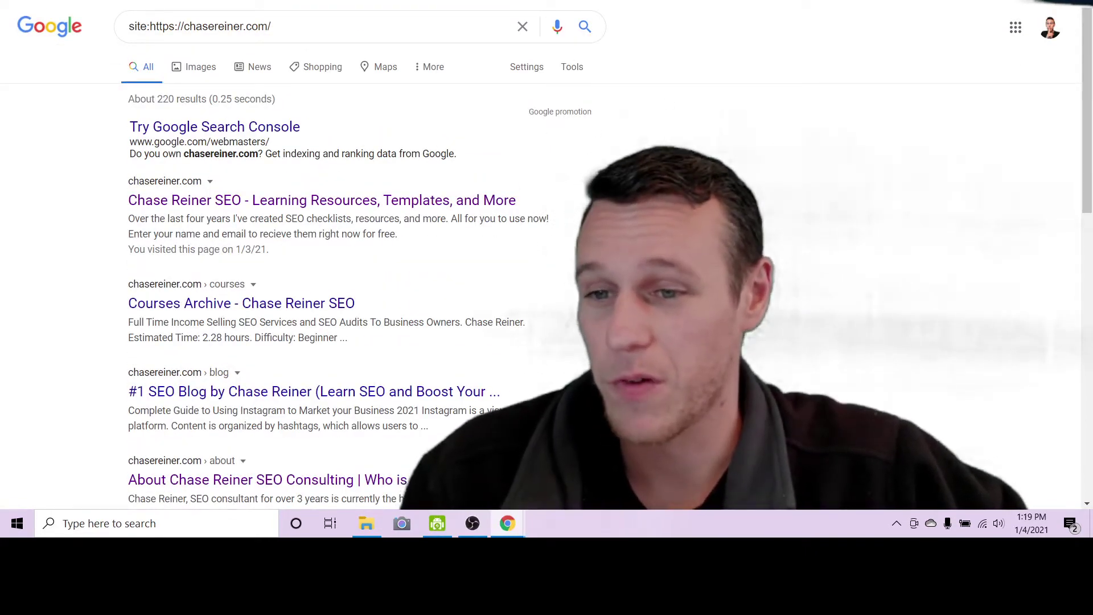
pyautogui.scroll(-10, 1008, 192)
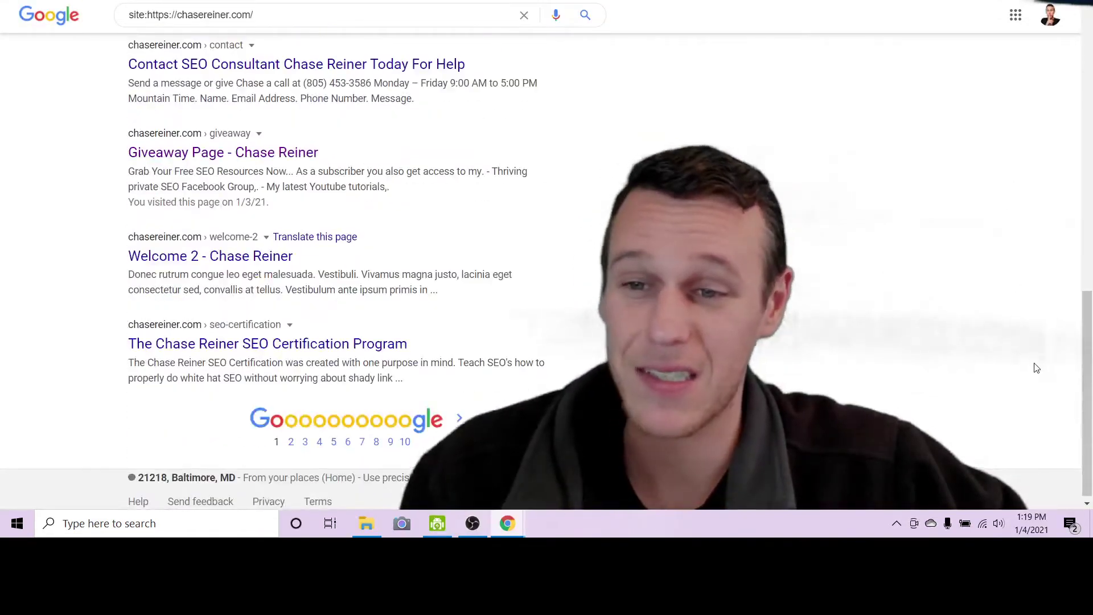
pyautogui.scroll(4, 1037, 368)
pyautogui.scroll(4, 994, 326)
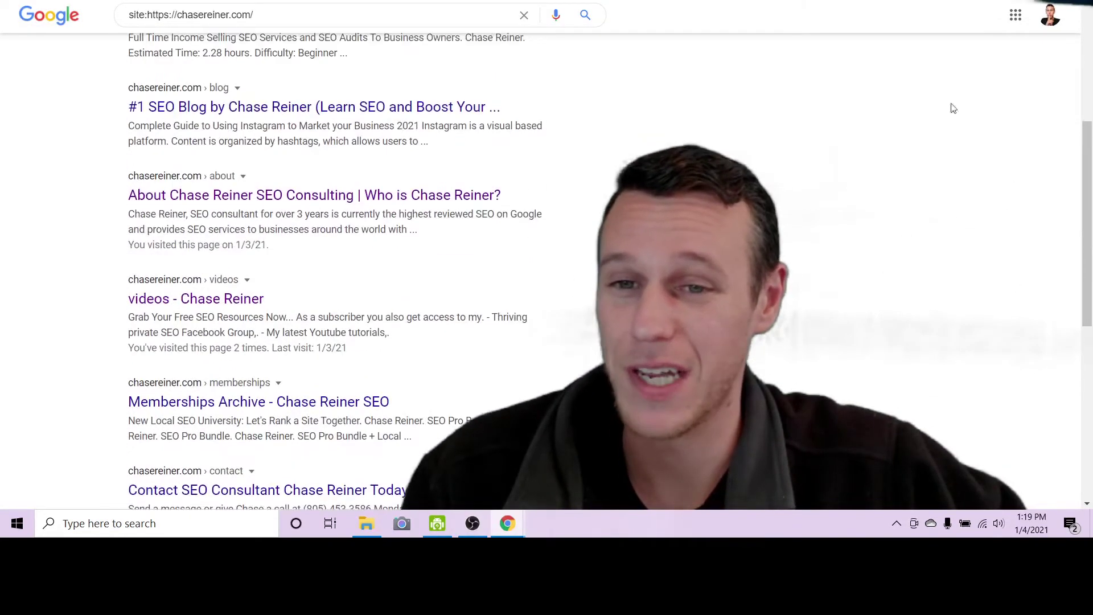
pyautogui.scroll(5, 866, 337)
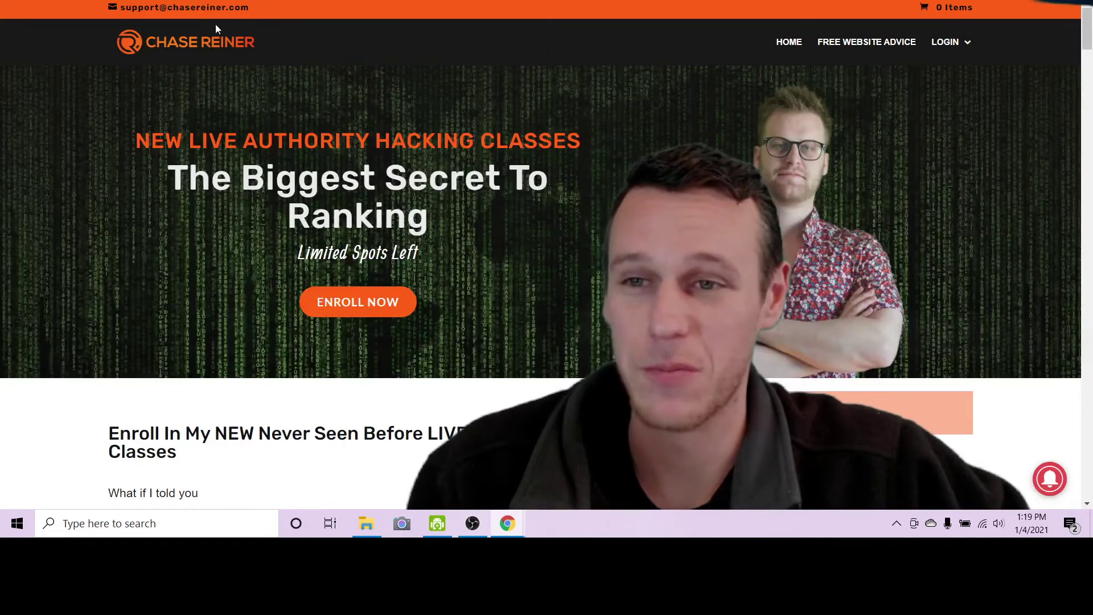
# Examine the Live Authority Hacking Classes page's banner, class introduction, enrollment notice and Why Trust Me section
pyautogui.scroll(-2, 983, 39)
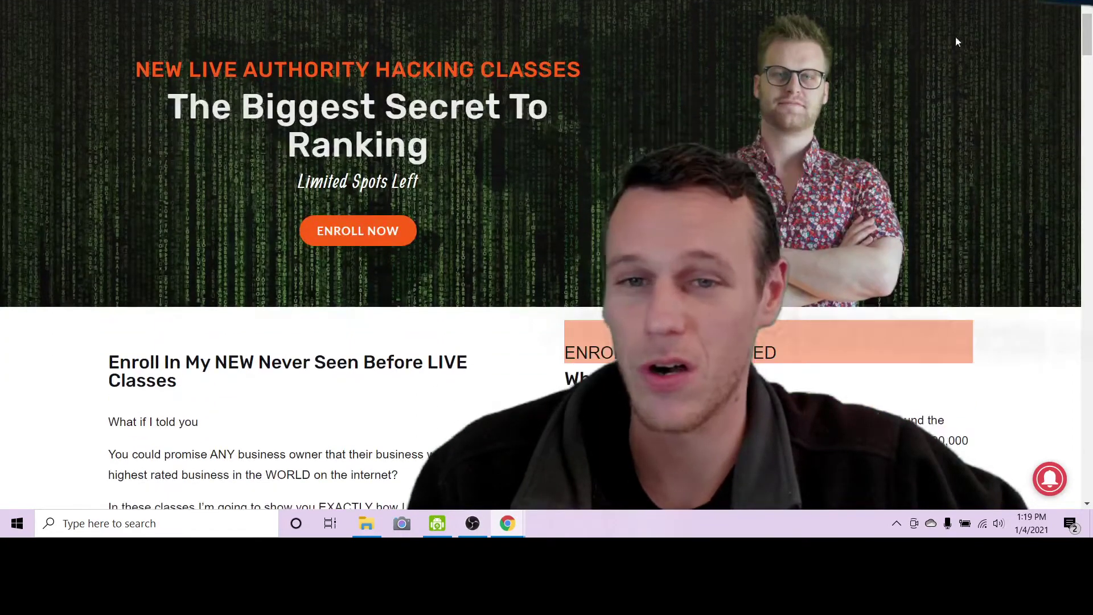
pyautogui.scroll(-2, 762, 115)
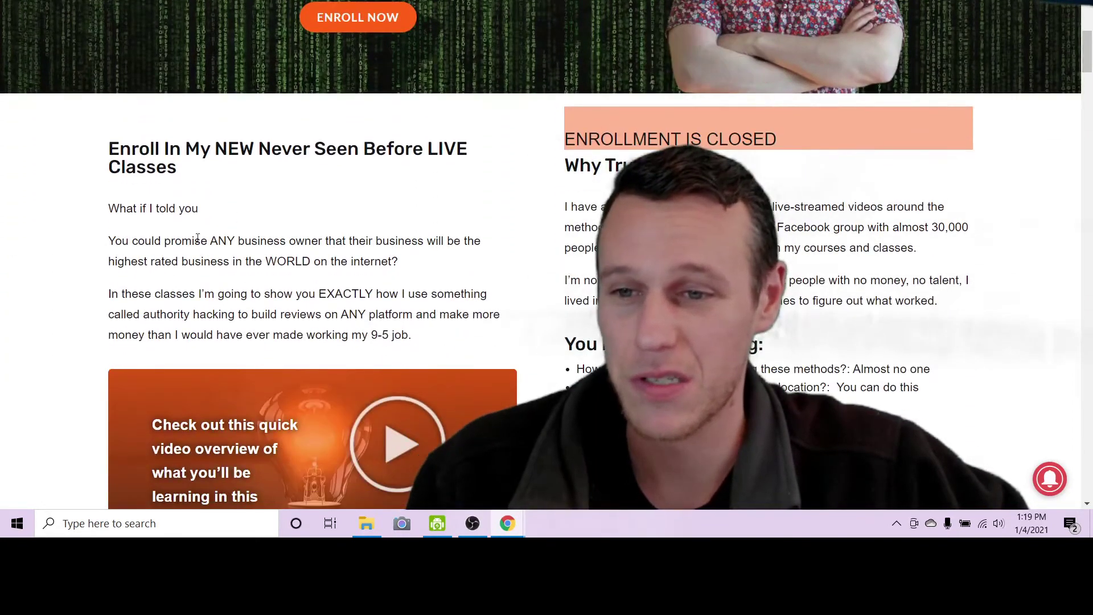
pyautogui.moveTo(200, 248); pyautogui.dragTo(411, 315)
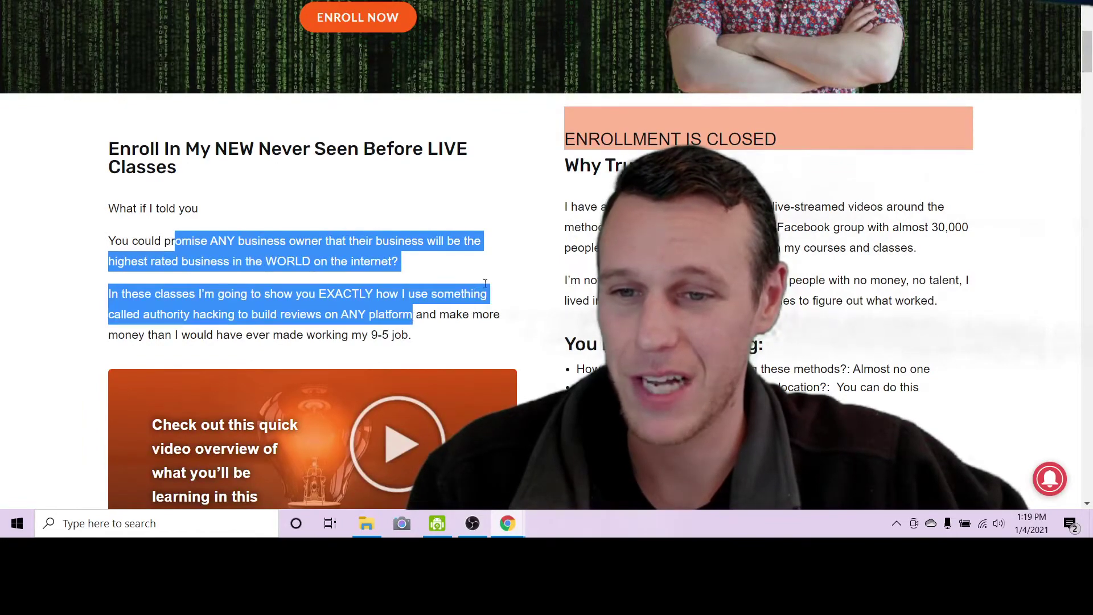
pyautogui.click(790, 173)
pyautogui.scroll(-6, 790, 172)
pyautogui.scroll(6, 776, 195)
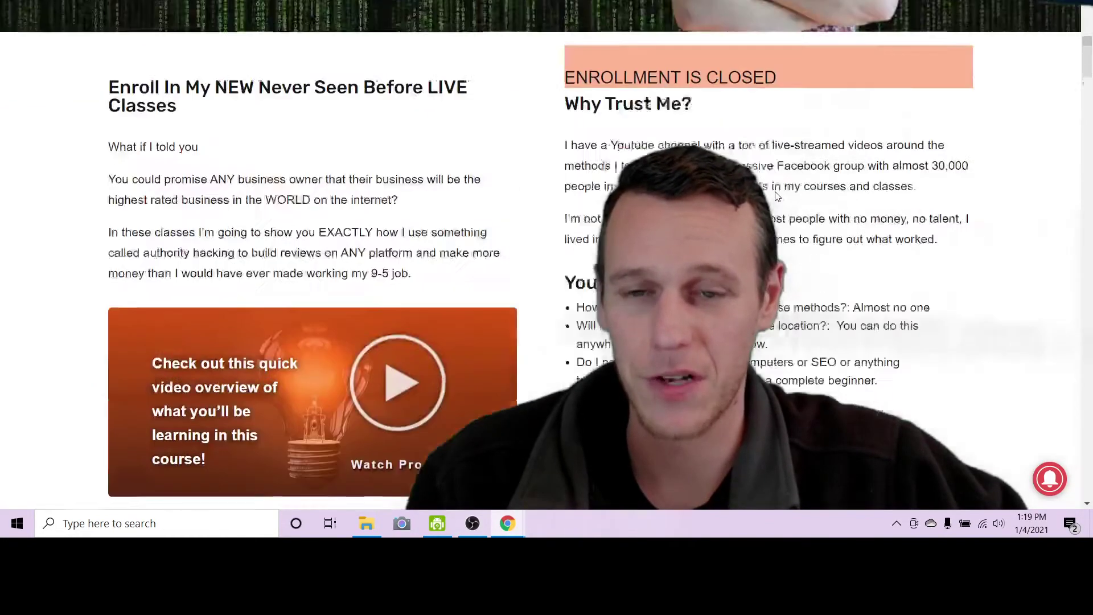
pyautogui.scroll(-8, 496, 190)
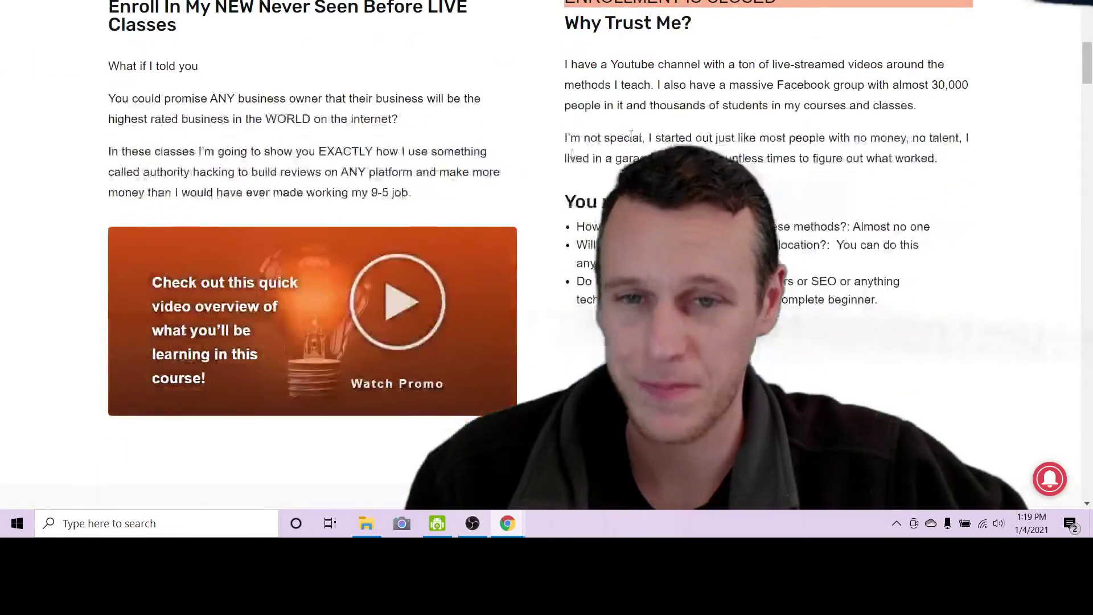
# Examine the class page's student success stories, methods, instructor, bonus course lessons and testimonials sections
pyautogui.scroll(-8, 240, 116)
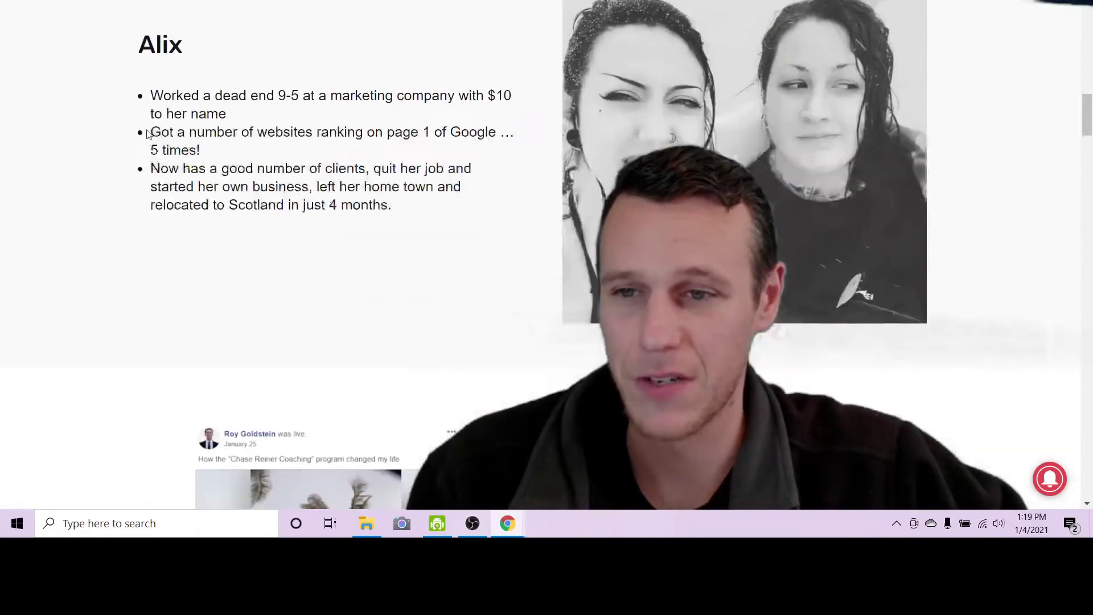
pyautogui.scroll(-5, 500, 230)
pyautogui.scroll(-1, 495, 238)
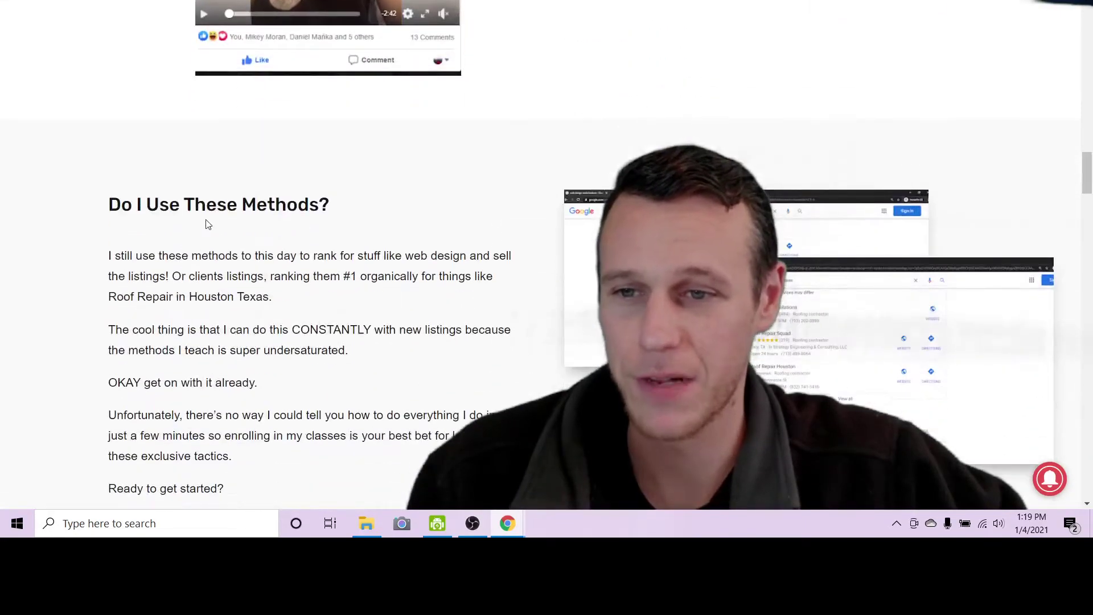
pyautogui.scroll(-4, 294, 303)
pyautogui.scroll(-15, 295, 302)
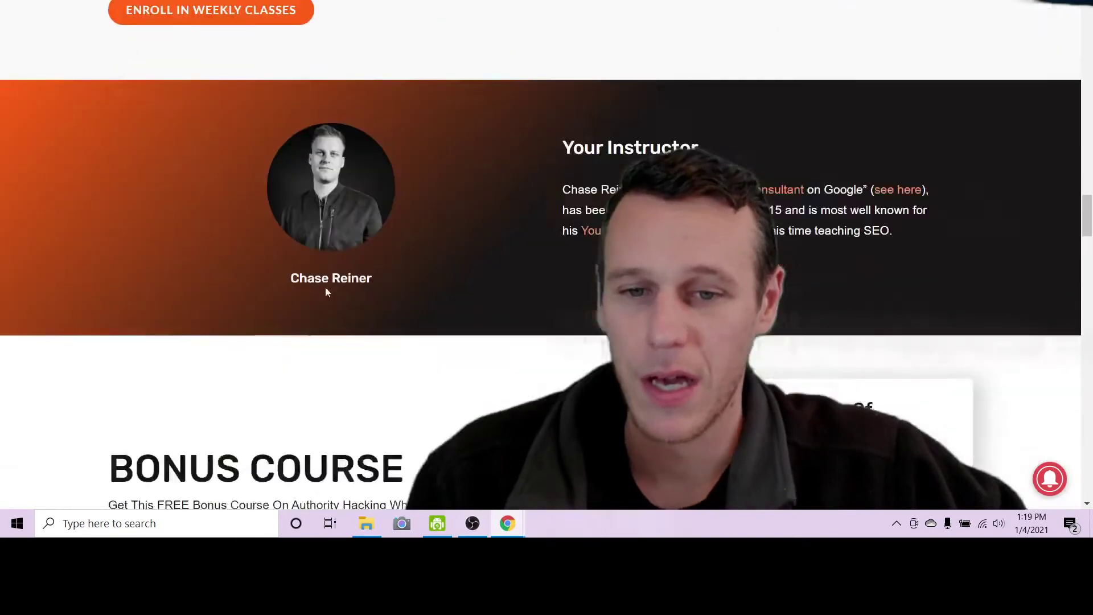
pyautogui.scroll(-5, 324, 178)
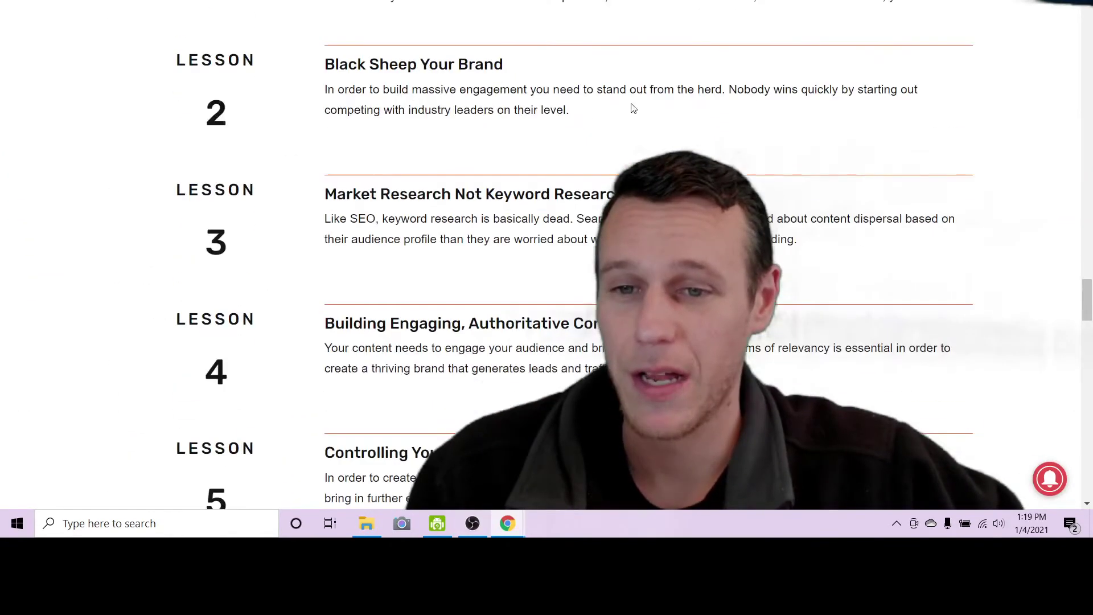
pyautogui.scroll(-12, 556, 144)
pyautogui.scroll(-7, 408, 108)
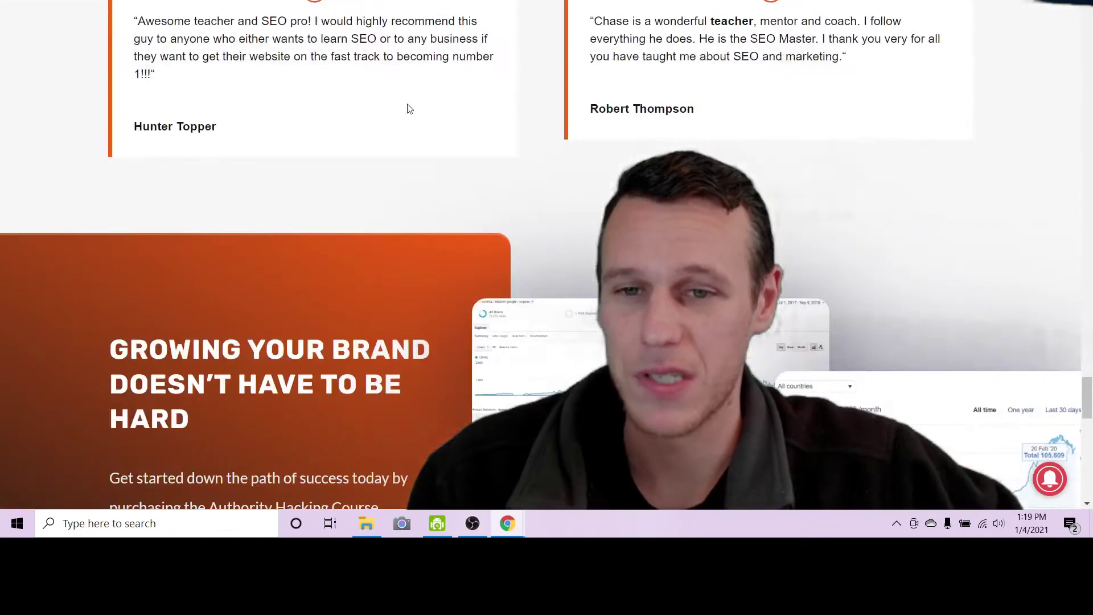
# Skim the rest of the class page below the testimonials, and switch to the SEO tools page to look through its tool listings
pyautogui.scroll(-12, 408, 108)
pyautogui.scroll(-5, 408, 228)
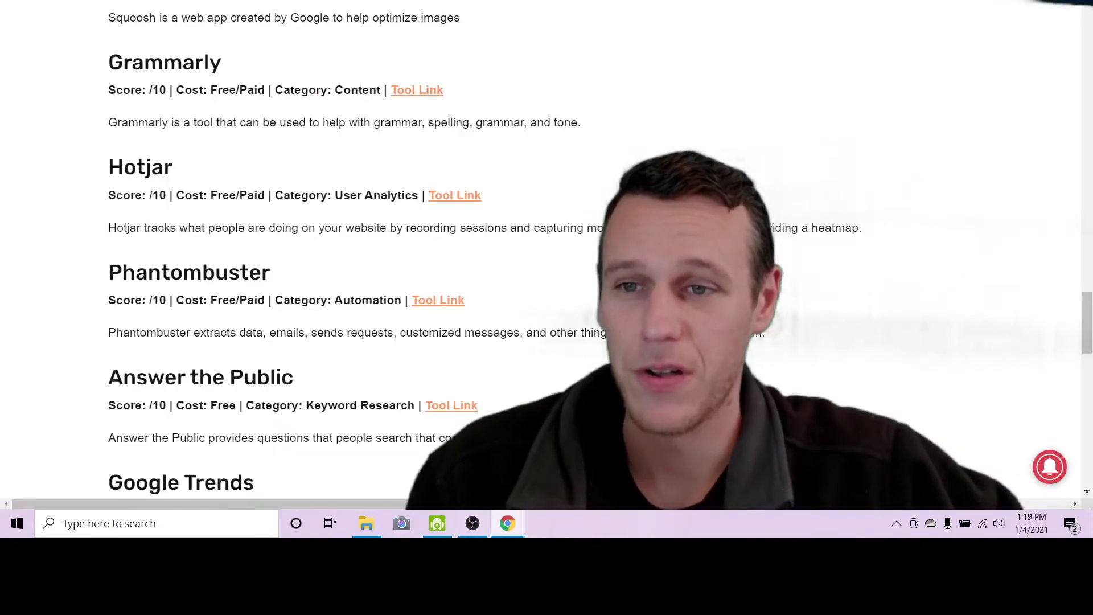
pyautogui.scroll(-15, 368, 107)
pyautogui.scroll(20, 801, 130)
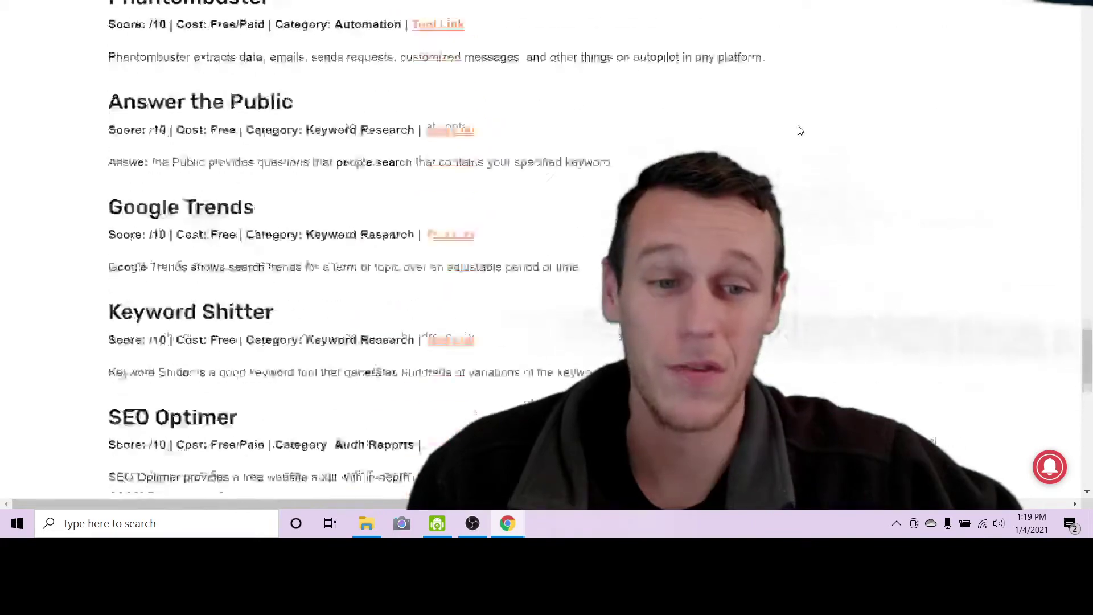
pyautogui.scroll(10, 796, 129)
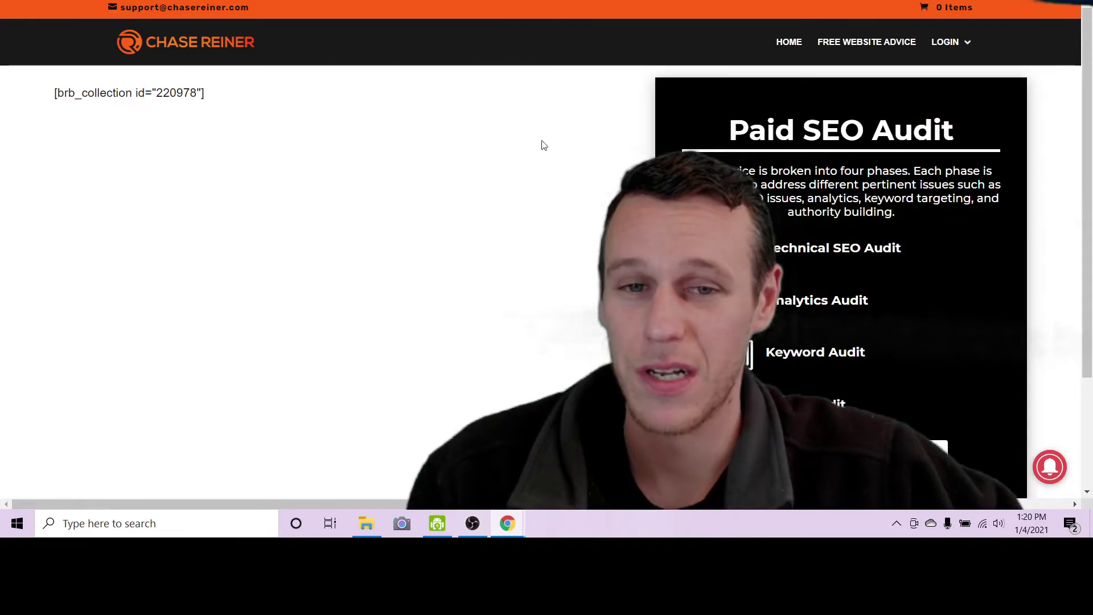
# Examine the Paid SEO Audit page down to its footer, highlighting the [brb_collection id="220978"] shortcode text
pyautogui.scroll(-3, 491, 93)
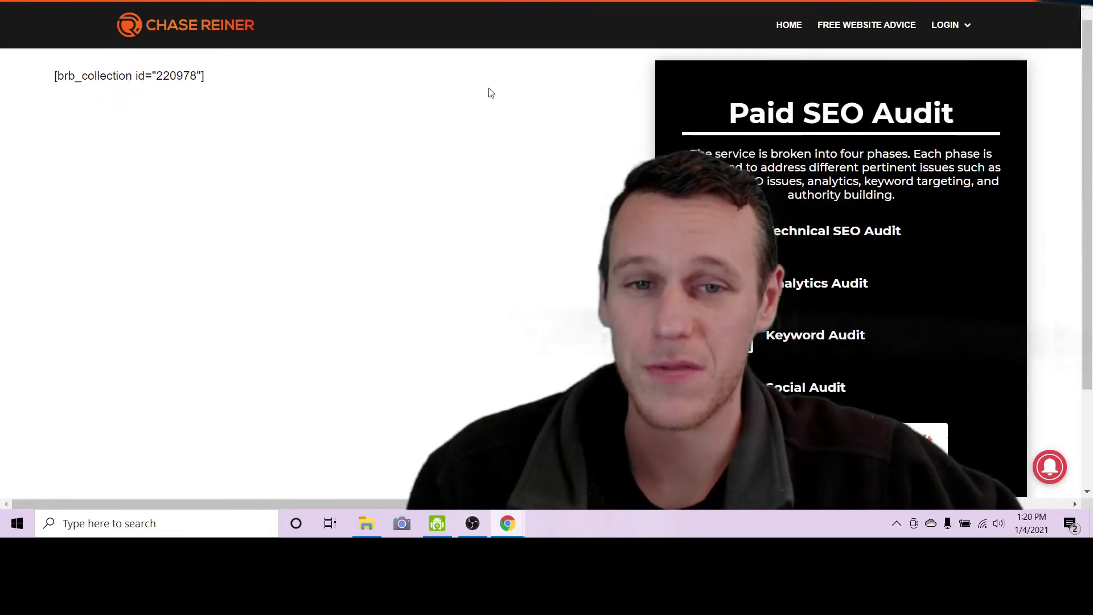
pyautogui.scroll(3, 495, 362)
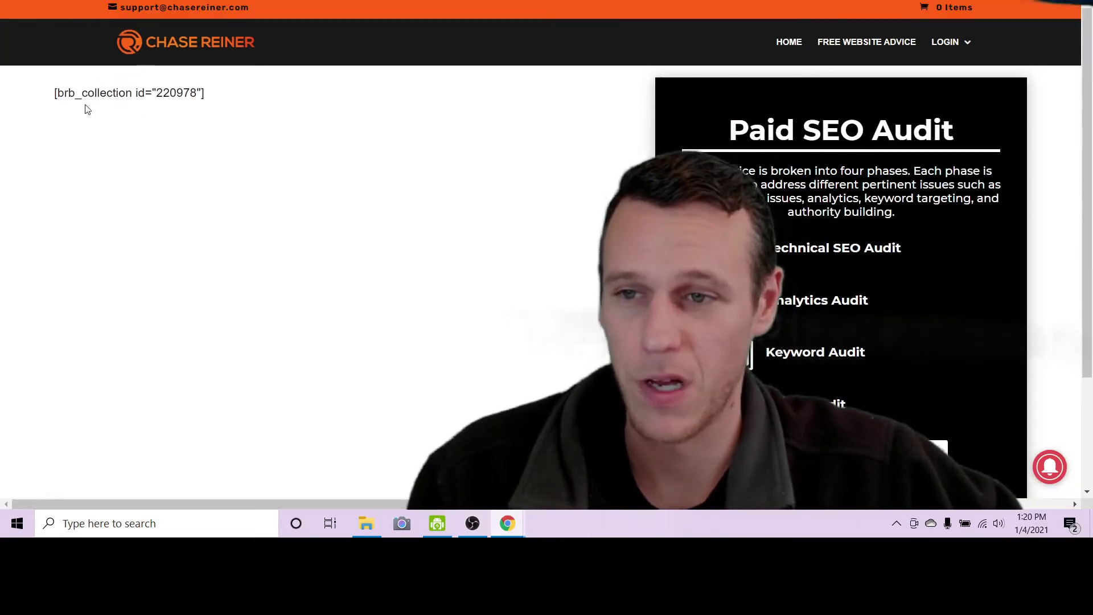
pyautogui.moveTo(53, 99); pyautogui.dragTo(237, 112)
pyautogui.click(178, 222)
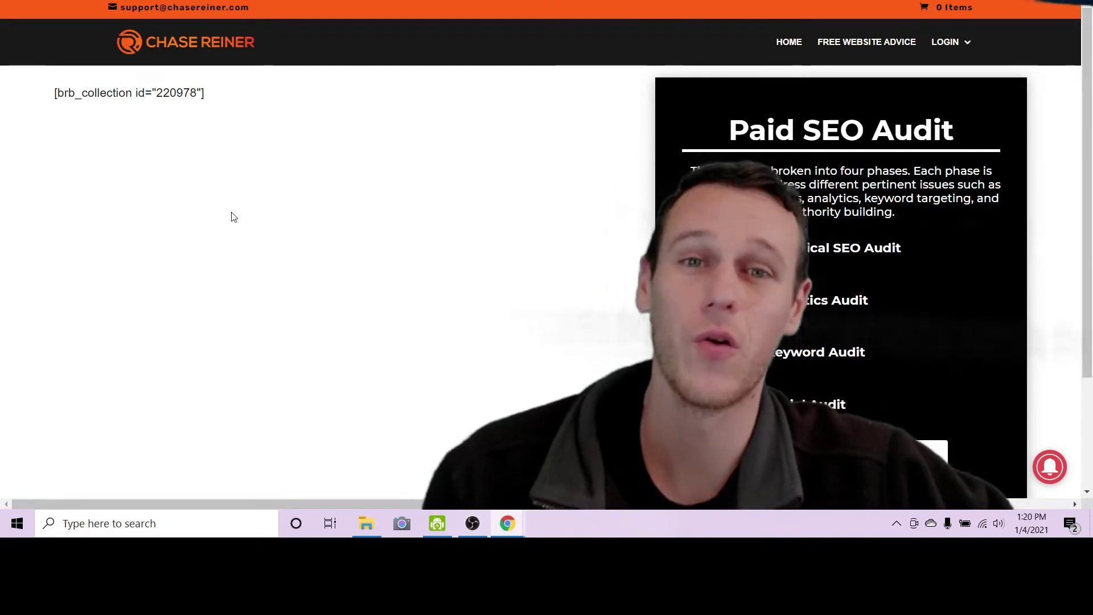
pyautogui.scroll(-3, 486, 166)
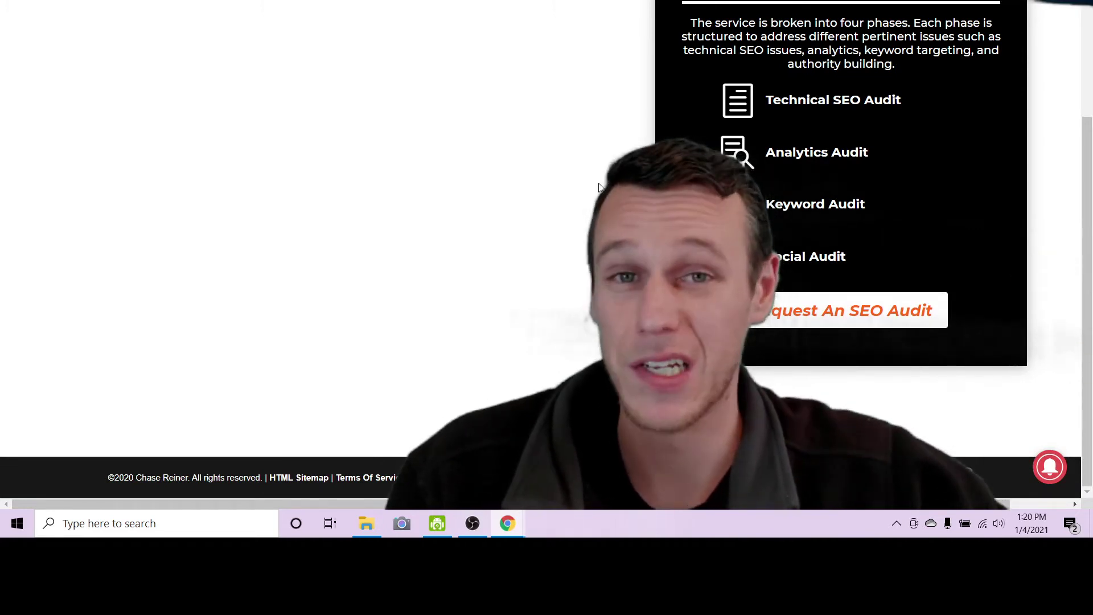
pyautogui.scroll(3, 600, 188)
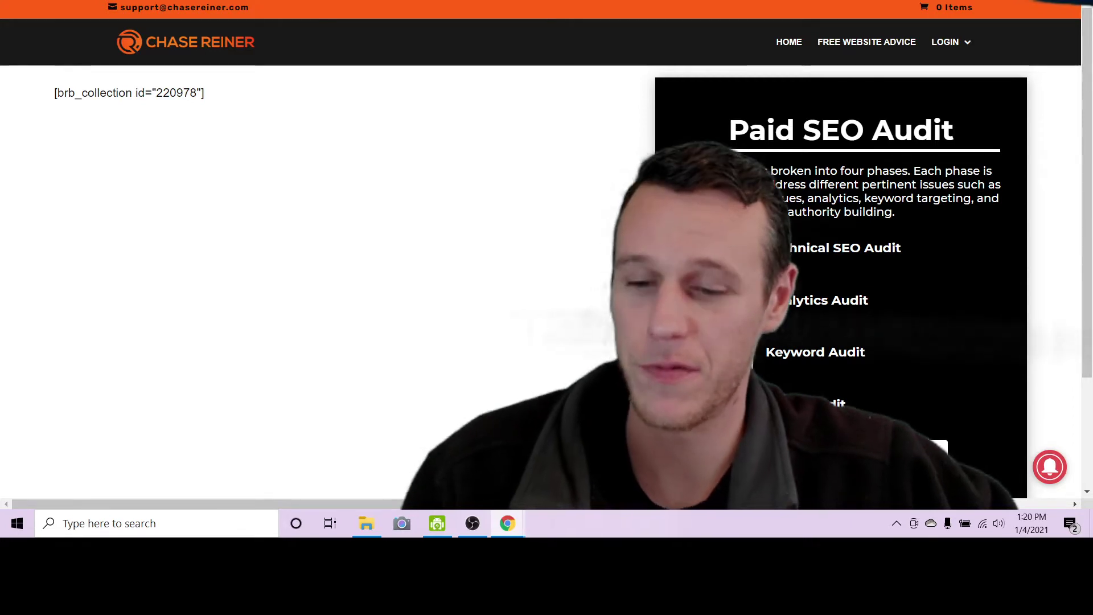
# Open the site's YouTube gallery page and highlight the elfsight_youtube_gallery shortcode text
pyautogui.hotkey('ctrl', 'l')
pyautogui.press('Return')
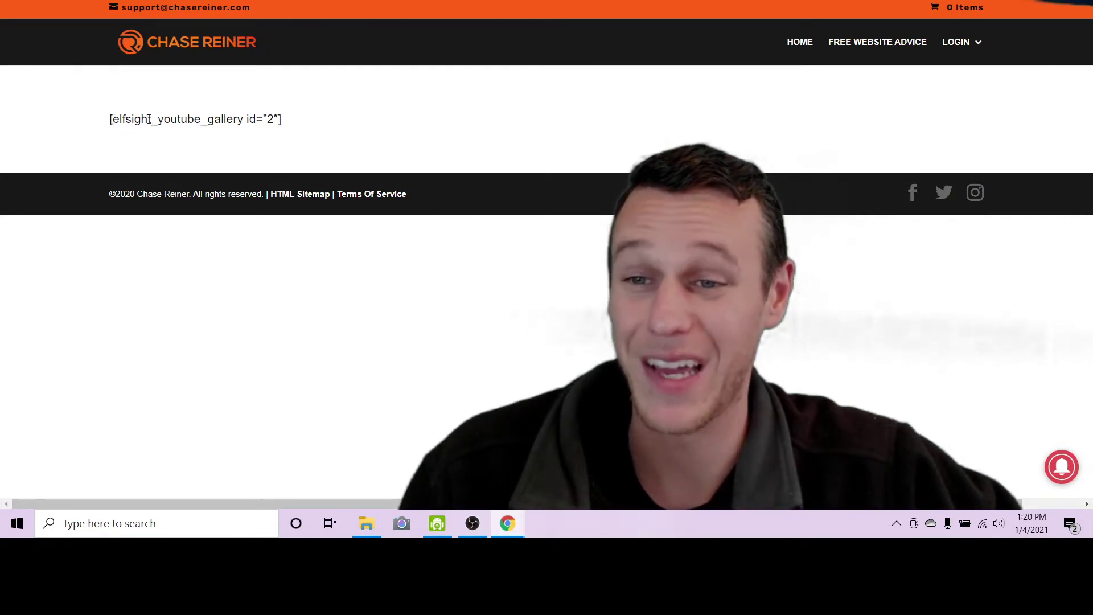
pyautogui.moveTo(112, 119); pyautogui.dragTo(272, 121)
pyautogui.click(408, 125)
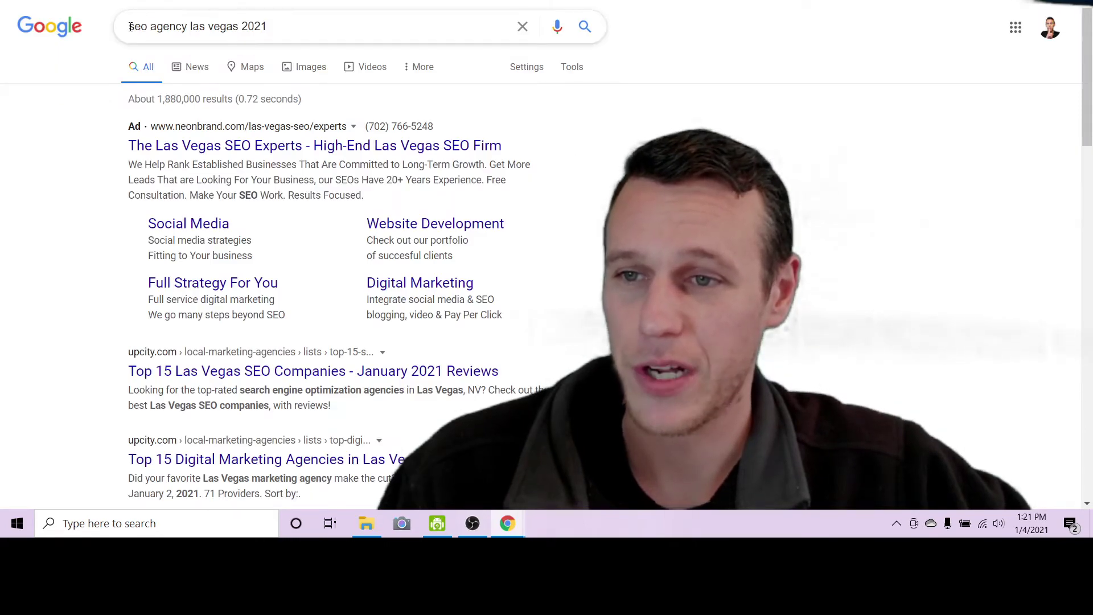
# Switch to the Google results for "seo agency las vegas 2021" and compare the ranking of the Most Effective SEO page and video with competitors
pyautogui.click(289, 26)
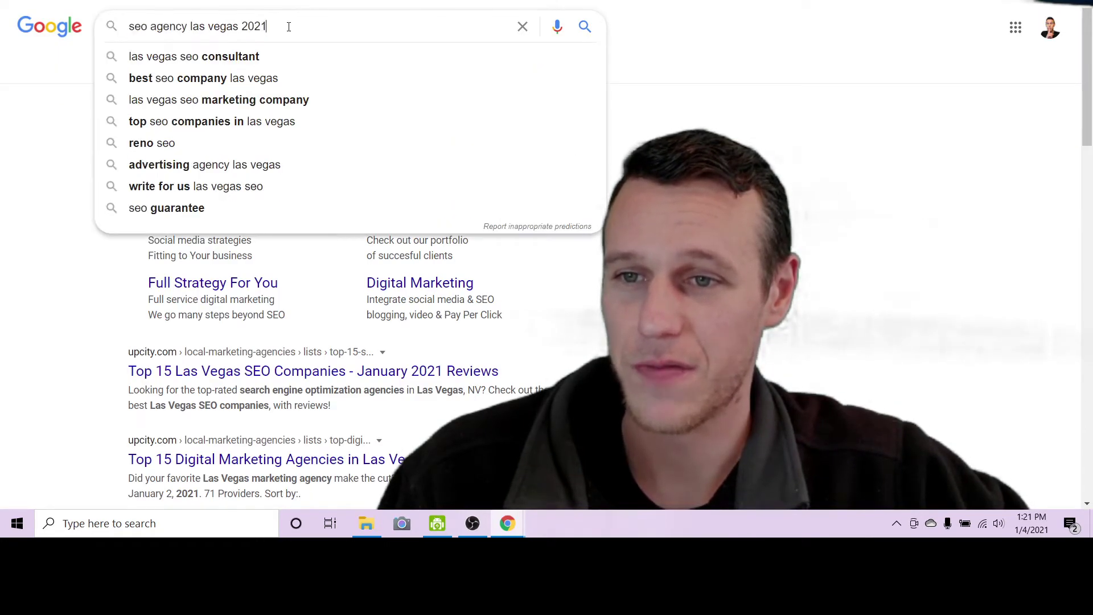
pyautogui.click(731, 34)
pyautogui.scroll(-7, 733, 60)
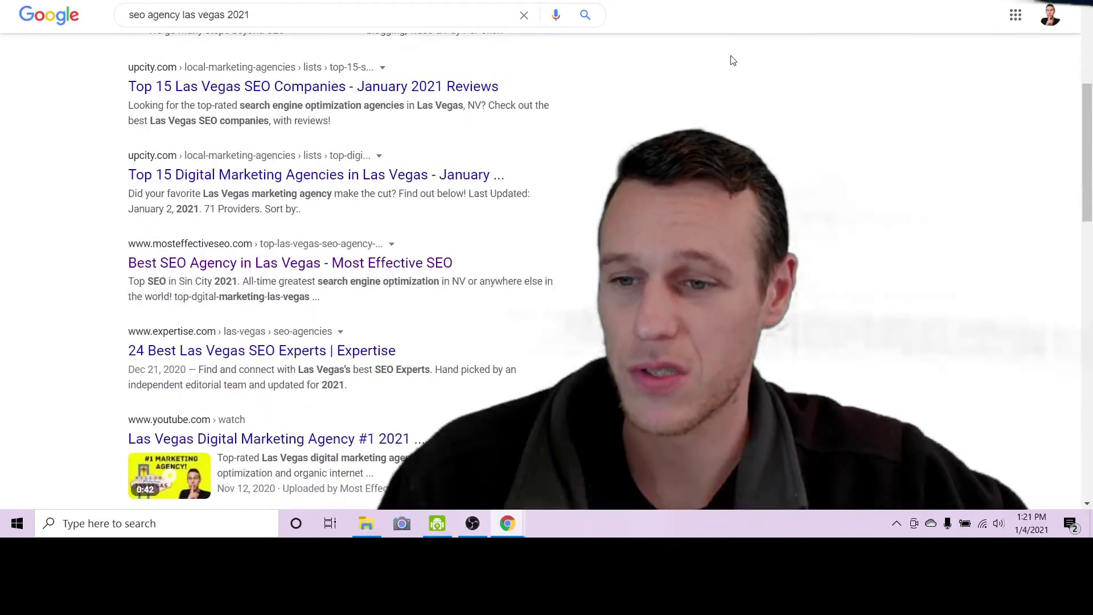
pyautogui.scroll(-3, 37, 268)
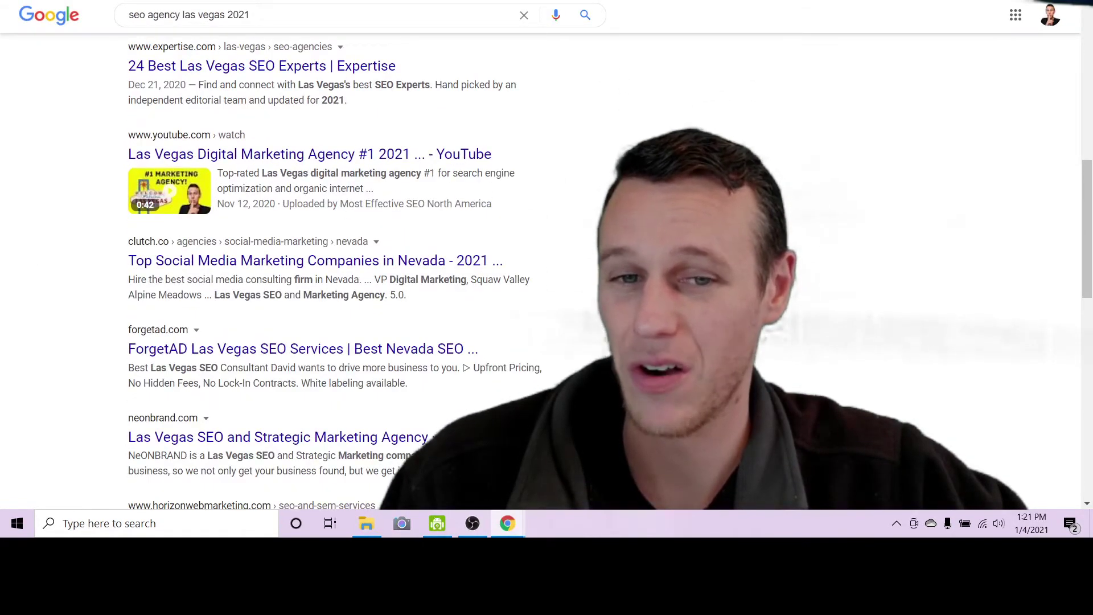
pyautogui.scroll(4, 336, 267)
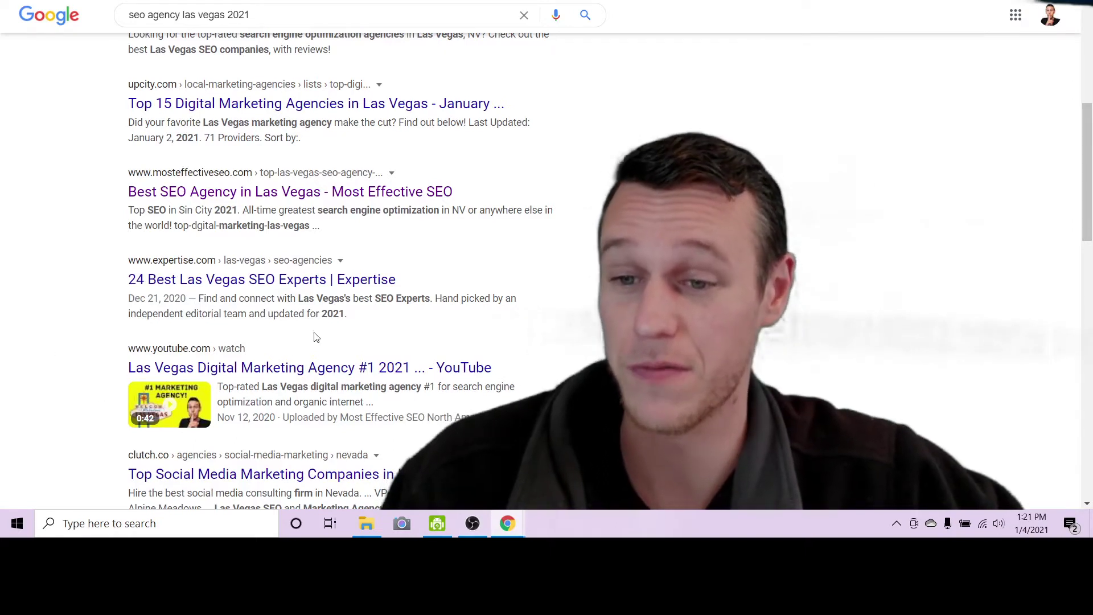
pyautogui.scroll(1, 342, 268)
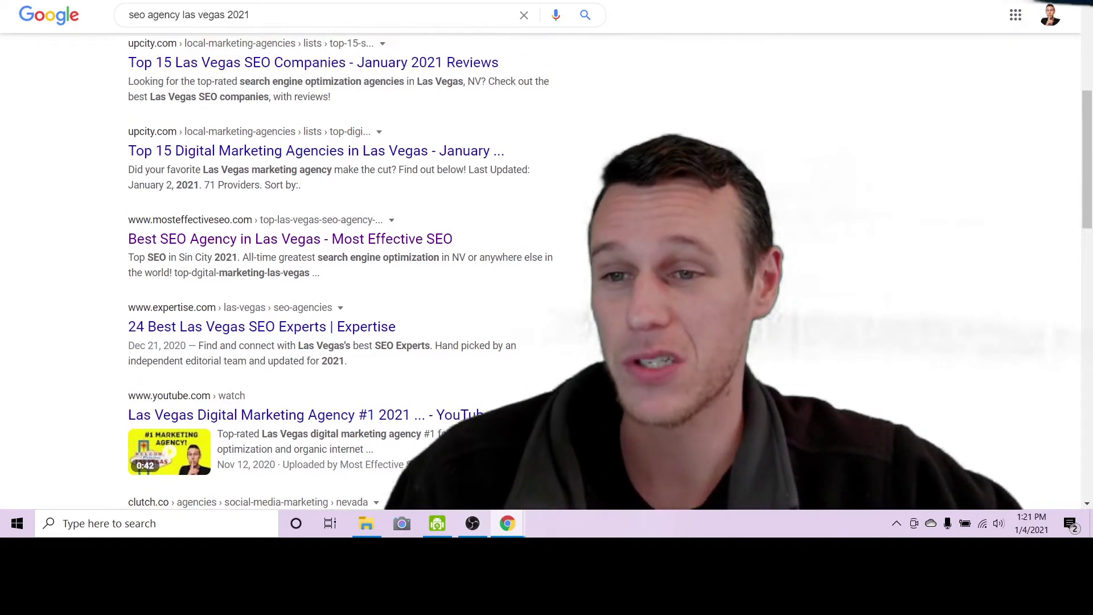
pyautogui.scroll(1, 231, 332)
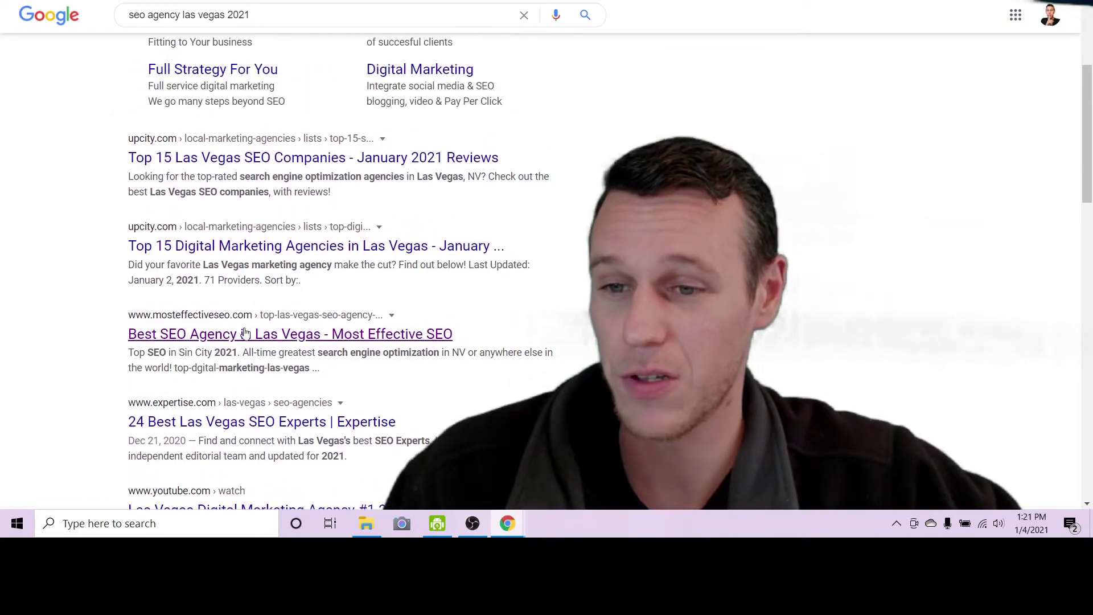
pyautogui.scroll(3, 245, 334)
pyautogui.scroll(-2, 239, 193)
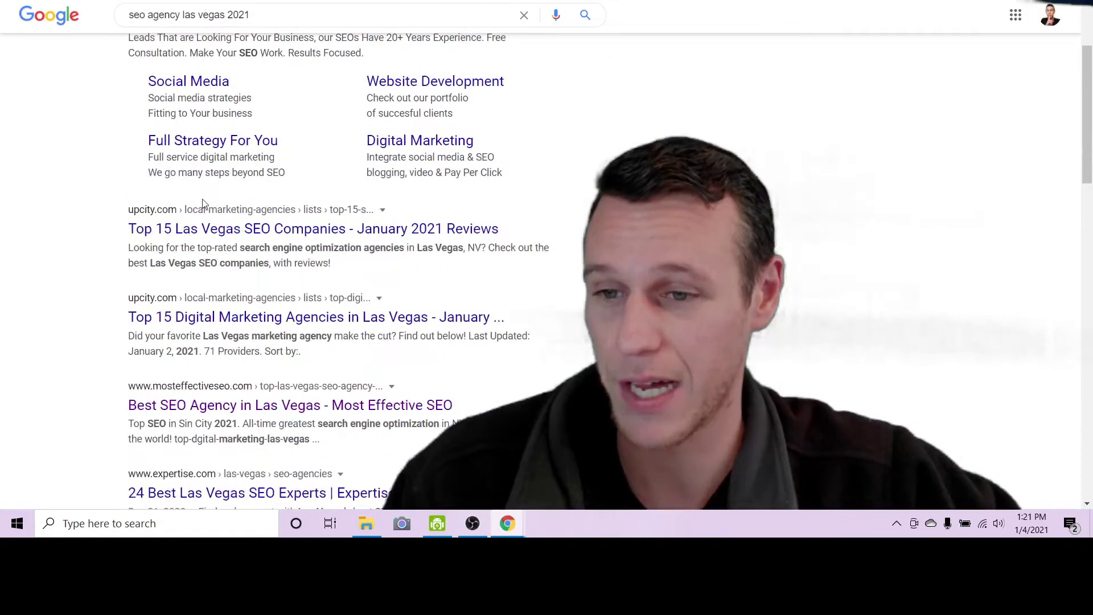
pyautogui.scroll(-1, 203, 204)
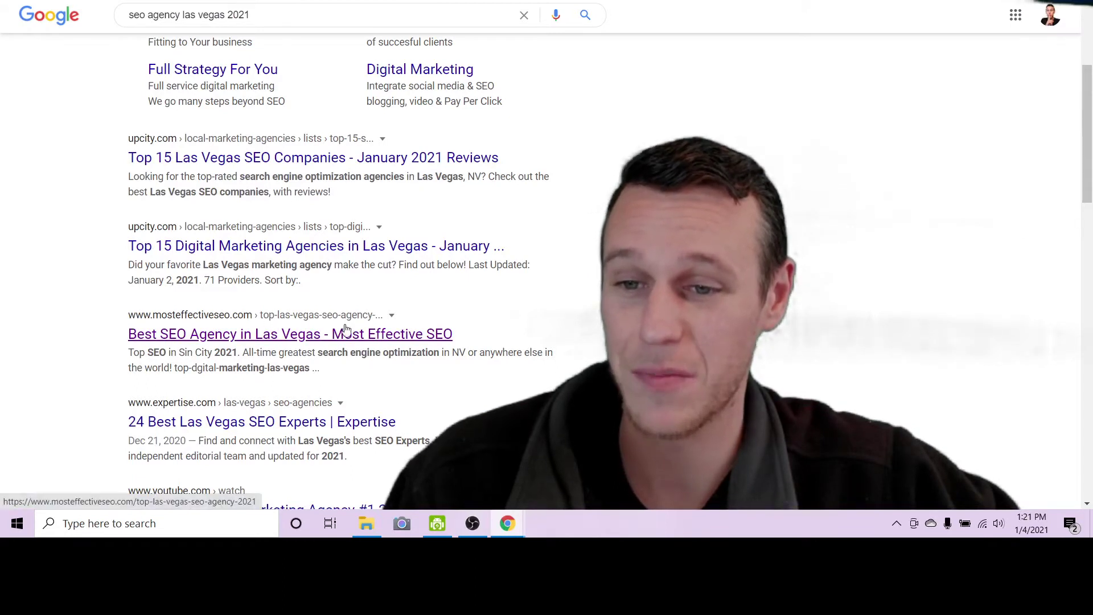
# Open the "Best SEO Agency in Las Vegas - Most Effective SEO" result and examine its headline, video, contact and service sections
pyautogui.click(223, 336)
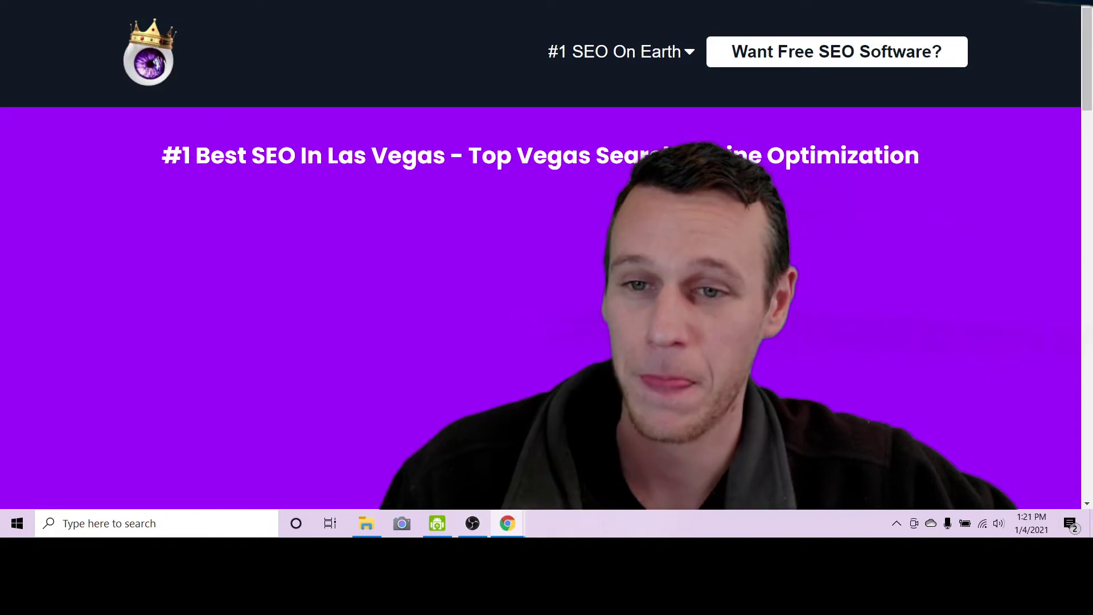
pyautogui.scroll(-2, 36, 135)
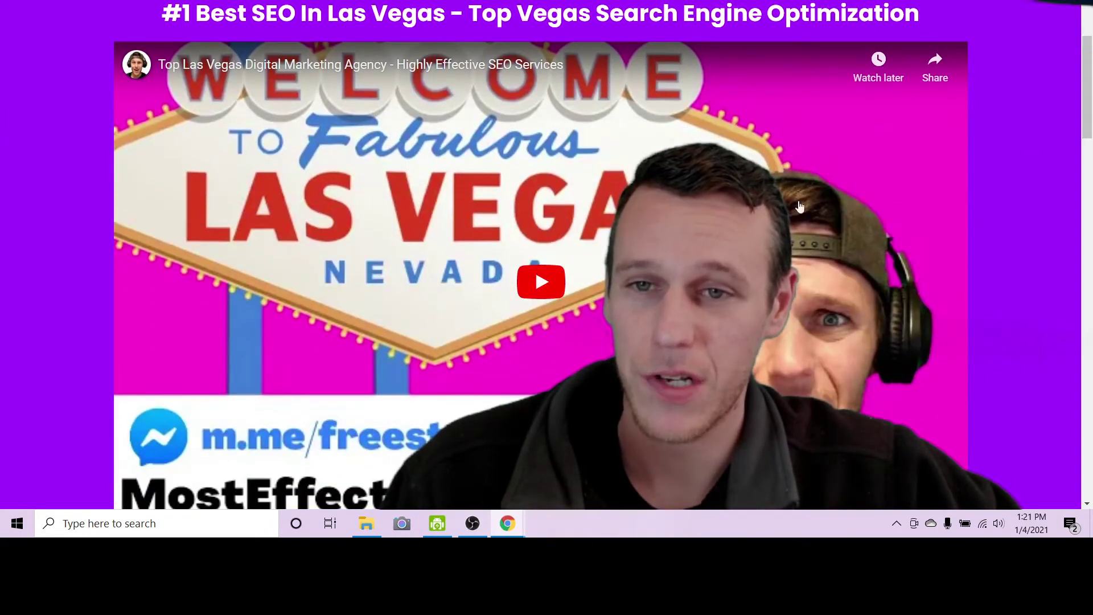
pyautogui.scroll(2, 562, 135)
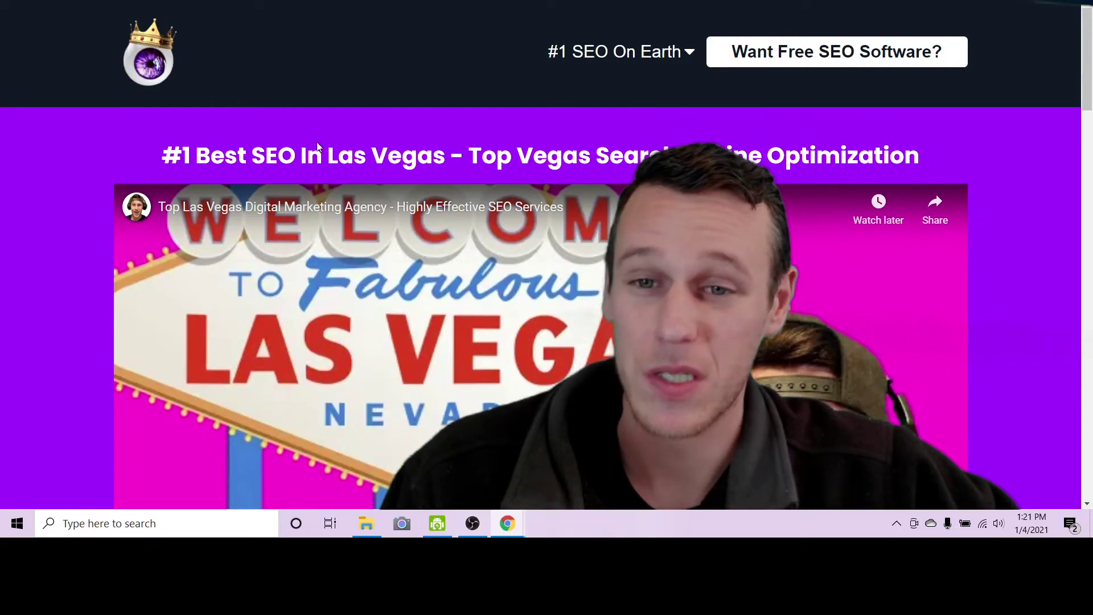
pyautogui.scroll(-1, 426, 224)
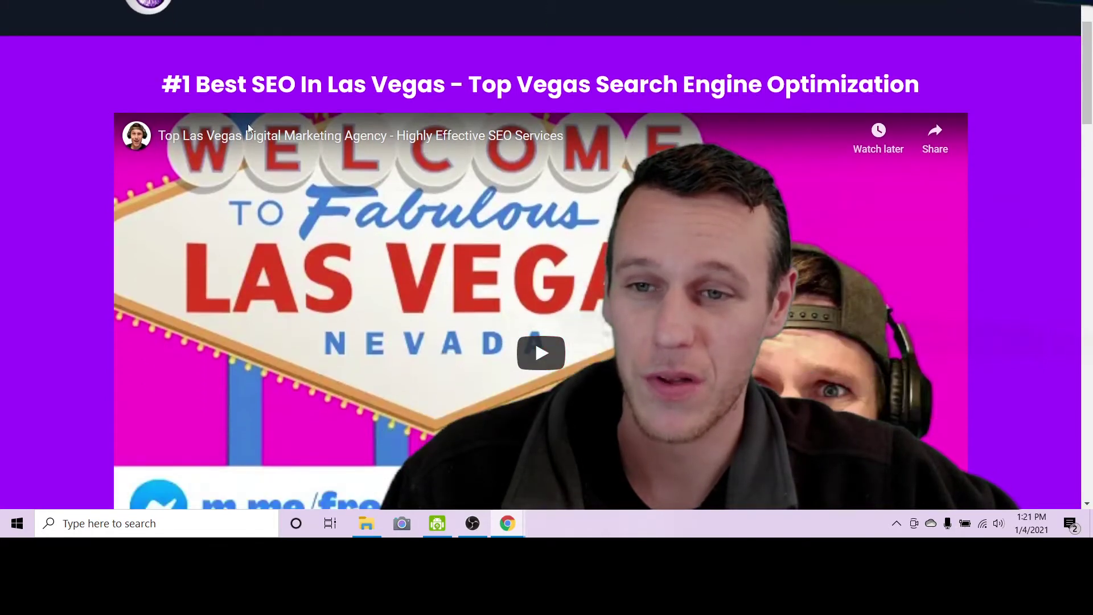
pyautogui.scroll(-5, 452, 125)
pyautogui.scroll(-3, 500, 157)
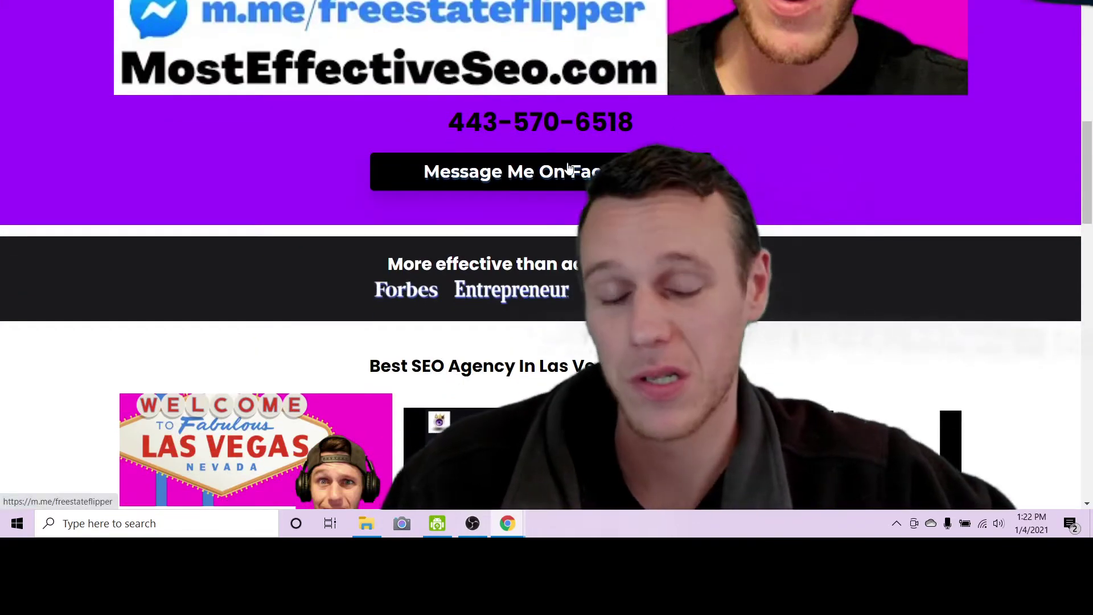
pyautogui.scroll(-5, 341, 170)
pyautogui.scroll(-15, 959, 157)
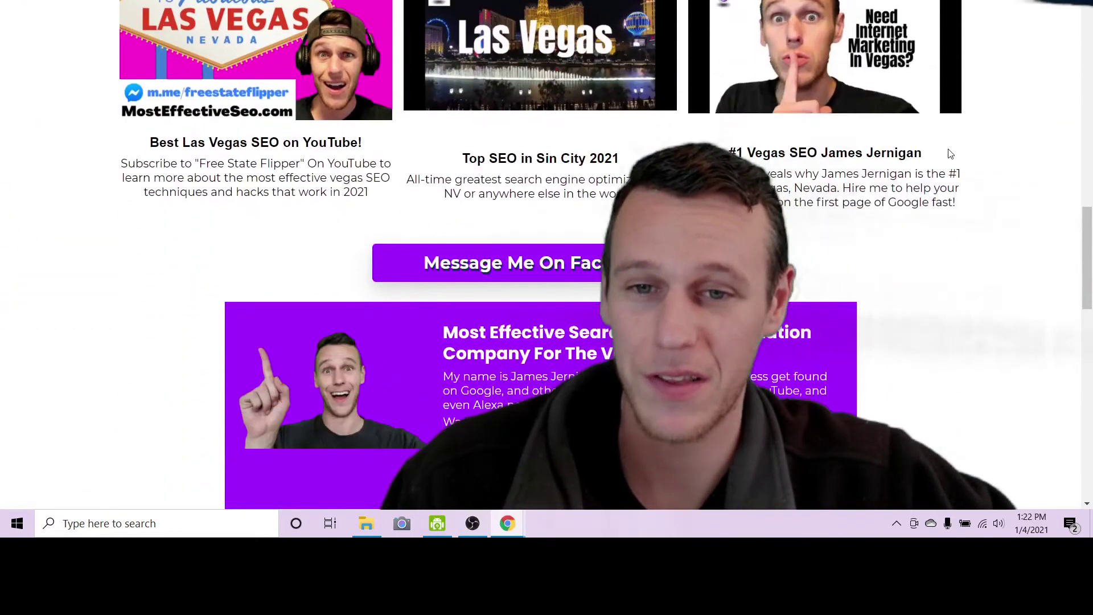
pyautogui.scroll(-4, 948, 153)
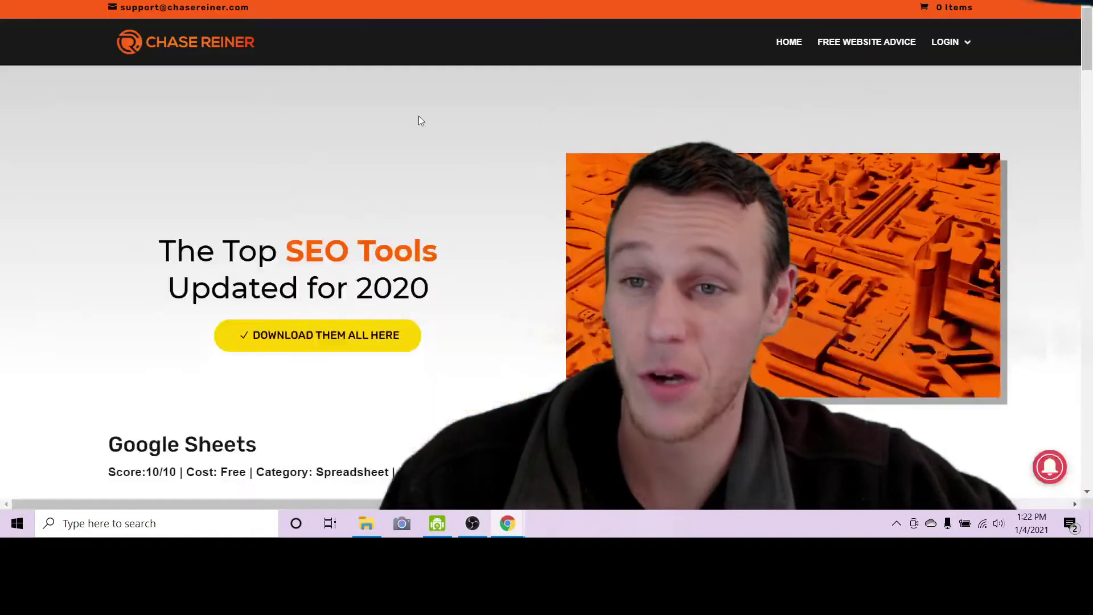
# Review the Top SEO Tools Updated for 2020 page, skimming its scored tool list and returning to the heading
pyautogui.scroll(-20, 442, 227)
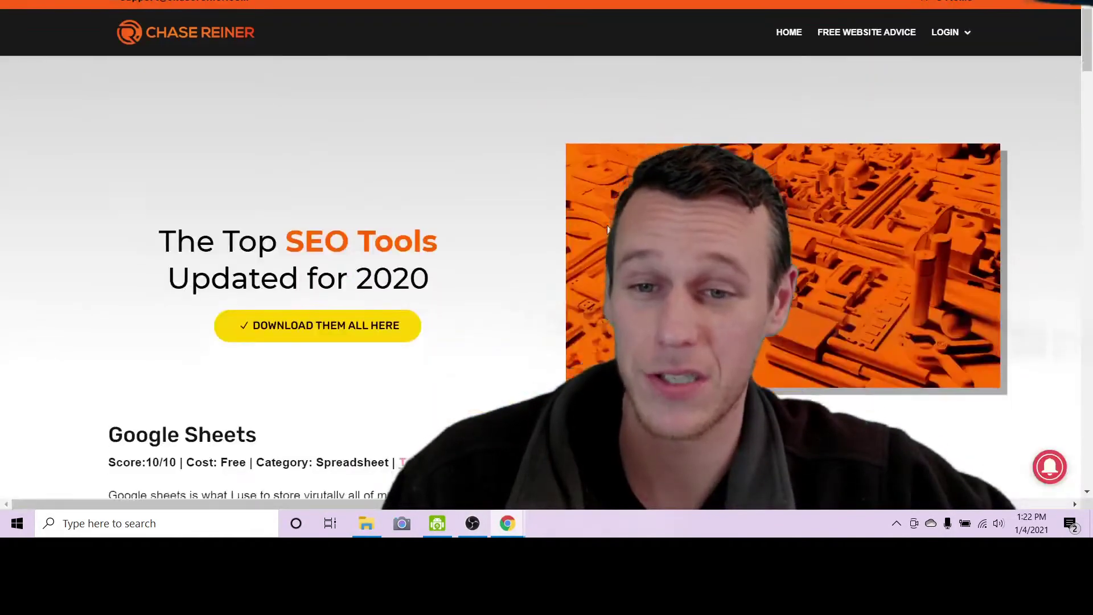
pyautogui.scroll(-20, 445, 227)
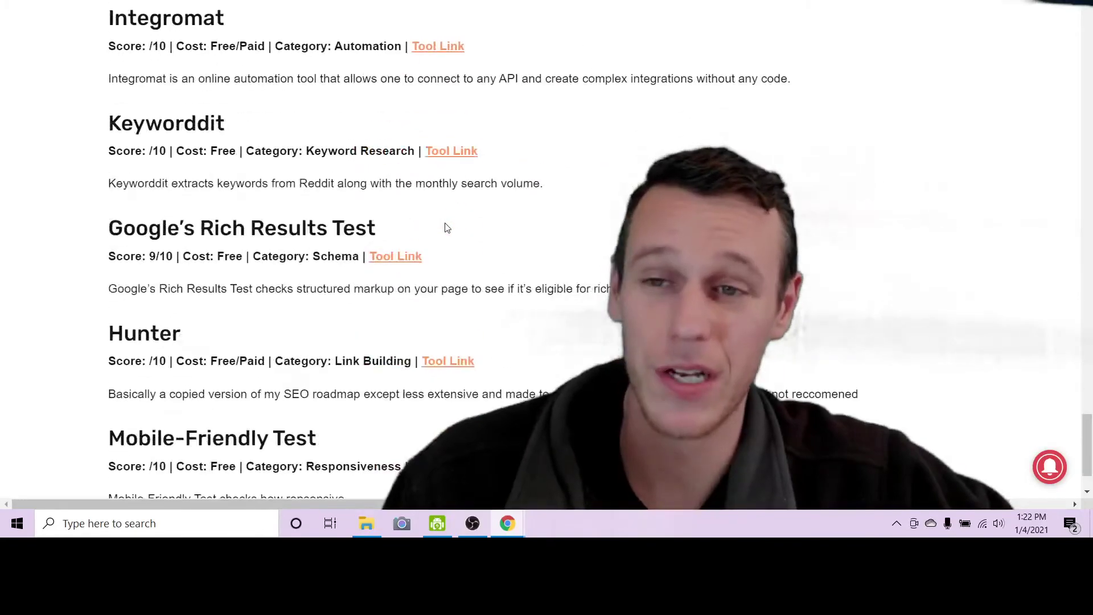
pyautogui.scroll(-3, 447, 228)
pyautogui.scroll(20, 447, 227)
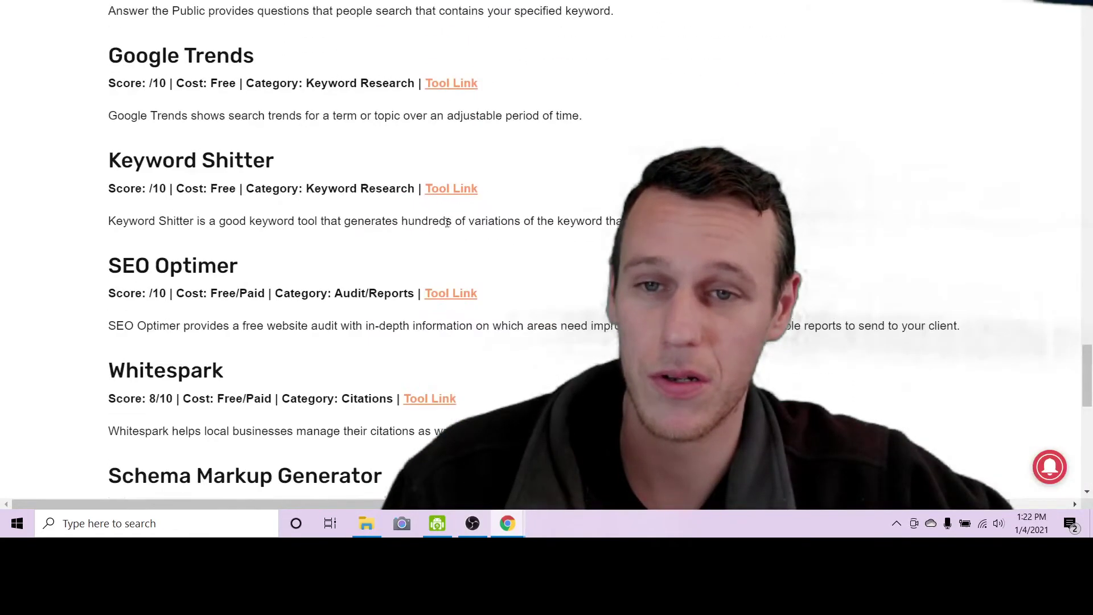
pyautogui.scroll(10, 451, 224)
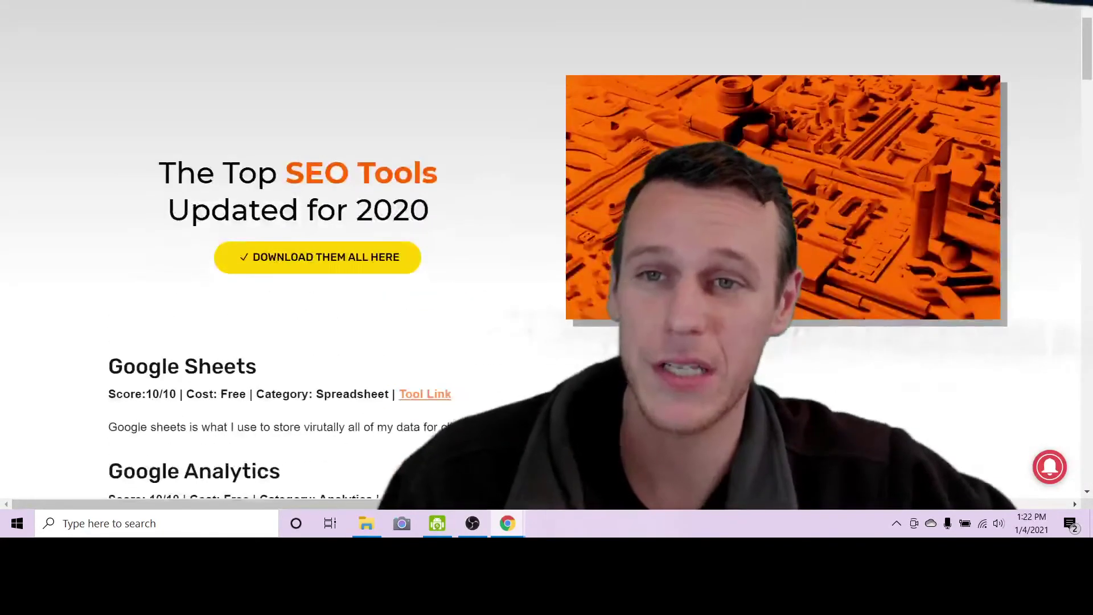
# Return to the Paid SEO Audit page, bring up and minimize OBS, and recheck the page from header to footer
pyautogui.click(171, 1)
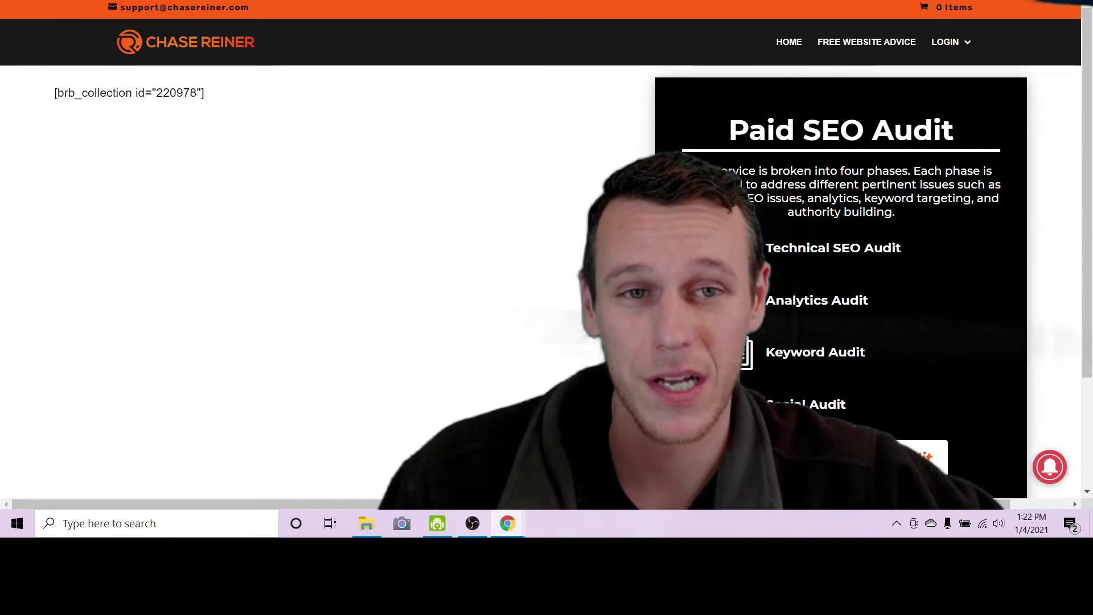
pyautogui.click(472, 524)
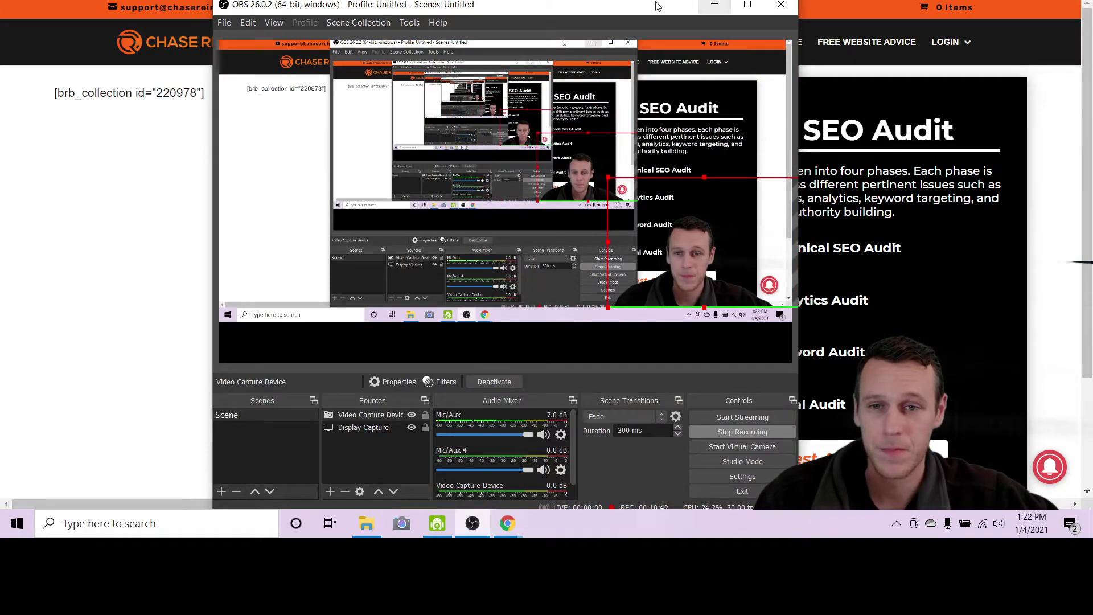
pyautogui.click(715, 6)
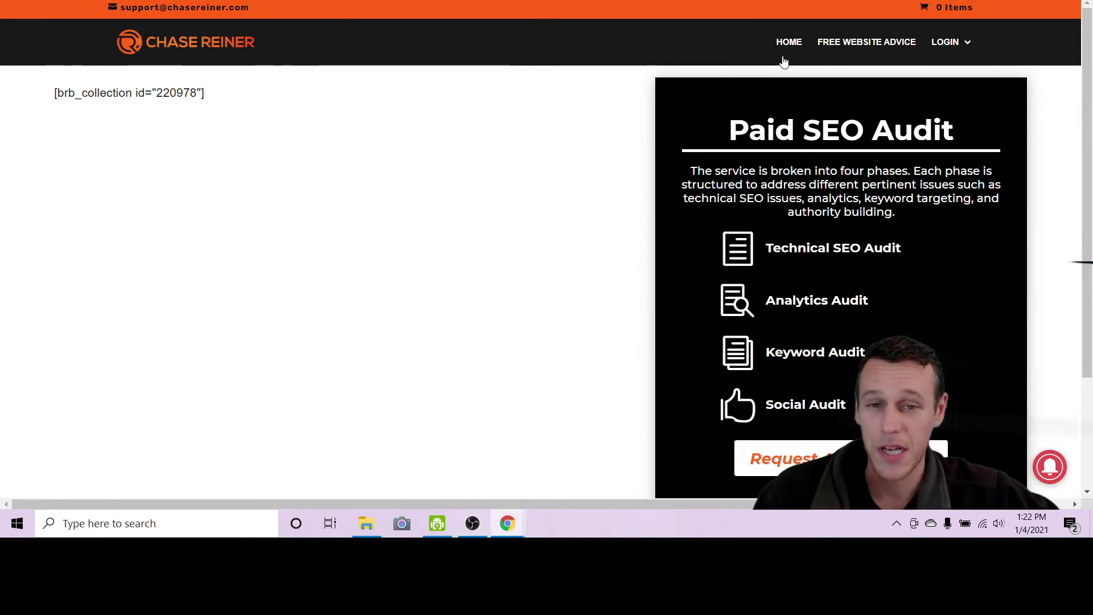
pyautogui.scroll(-5, 976, 419)
pyautogui.scroll(5, 558, 199)
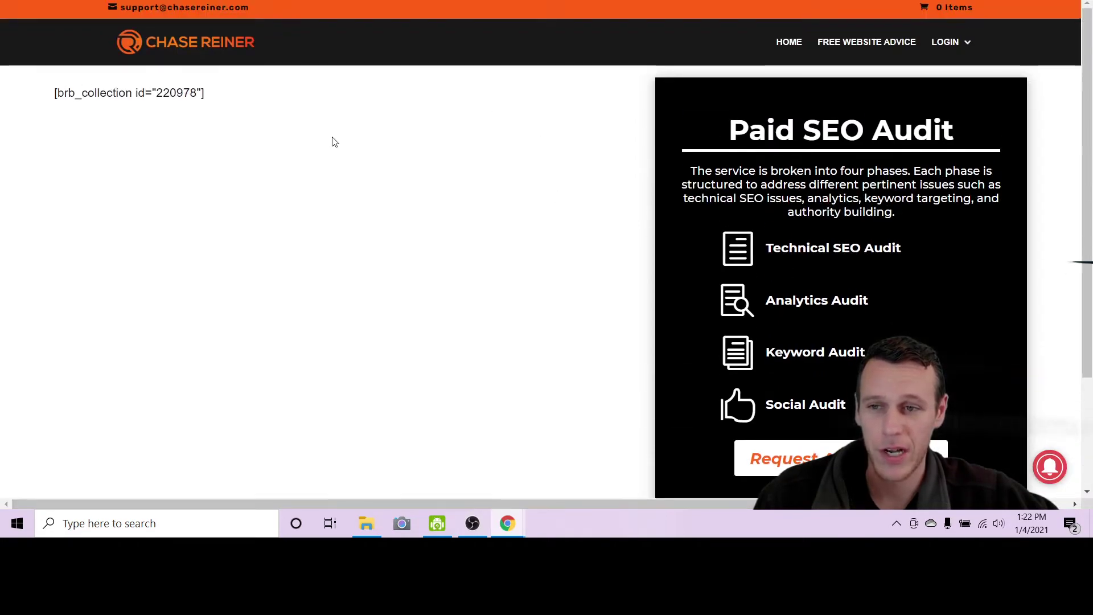
# Skim the Paid SEO Audit page and compare it with the Most Effective SEO page's map, contact and service sections
pyautogui.scroll(-3, 615, 342)
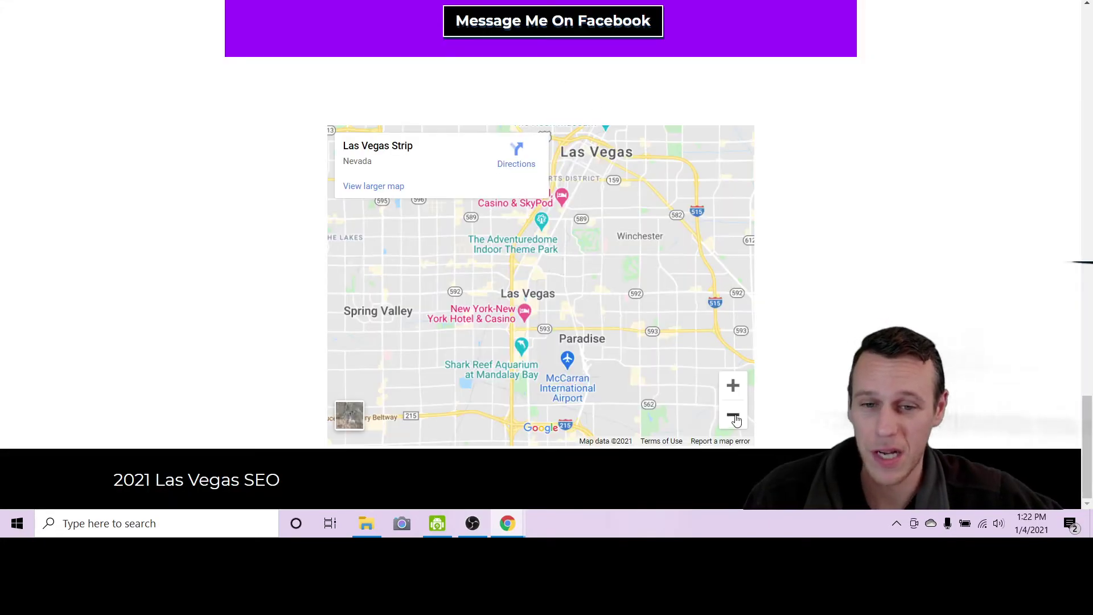
pyautogui.scroll(8, 735, 422)
pyautogui.scroll(6, 746, 414)
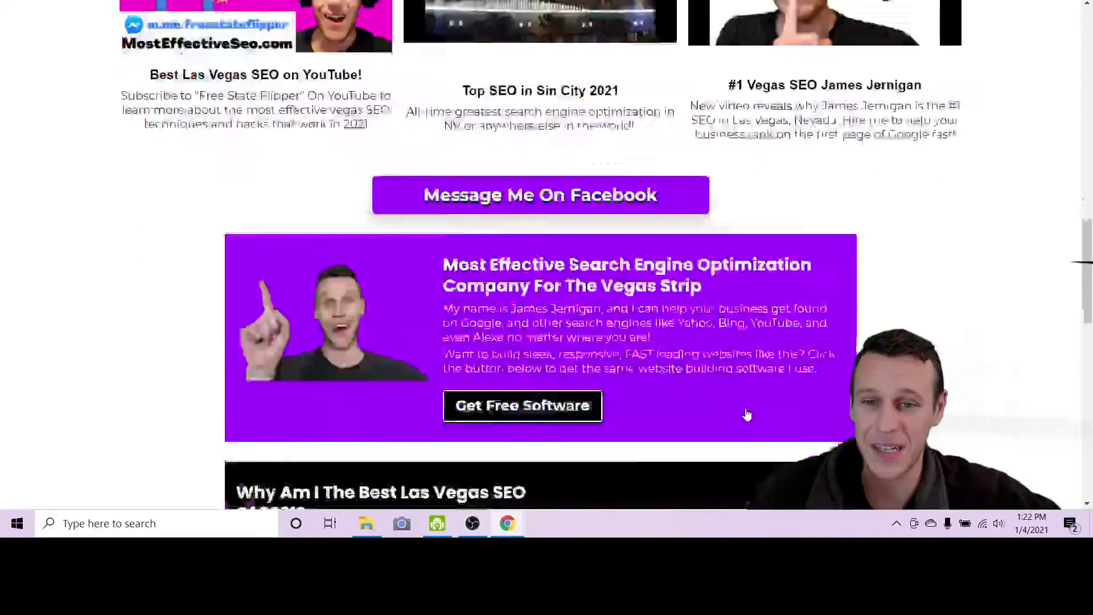
pyautogui.scroll(-15, 748, 407)
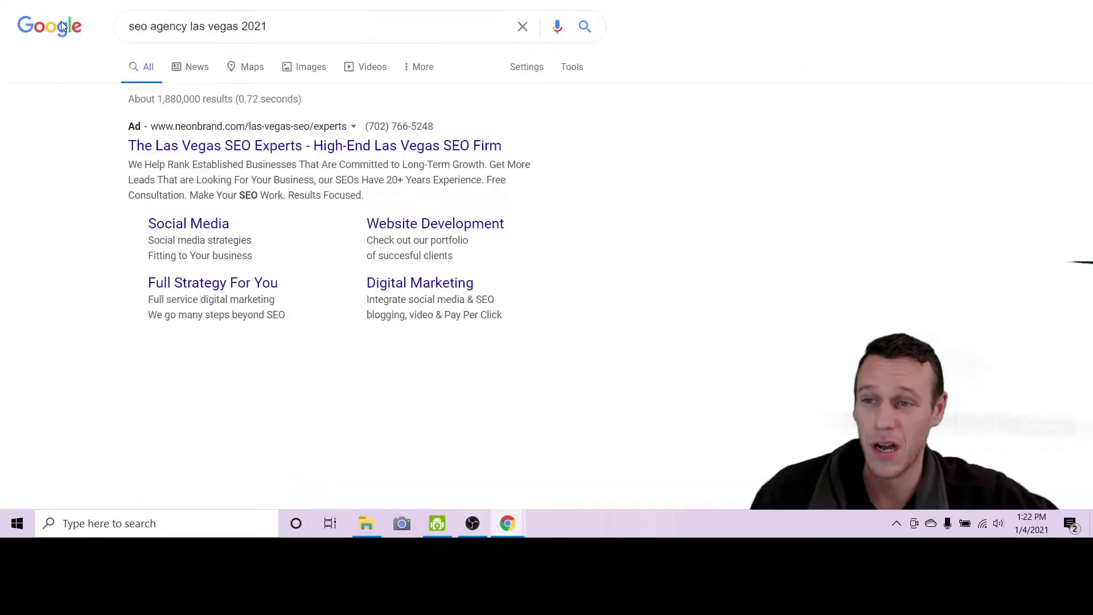
# Switch to the Google results for "seo agency las vegas 2021" and locate the Most Effective SEO listing among the competitors
pyautogui.scroll(-4, 365, 247)
pyautogui.scroll(4, 426, 254)
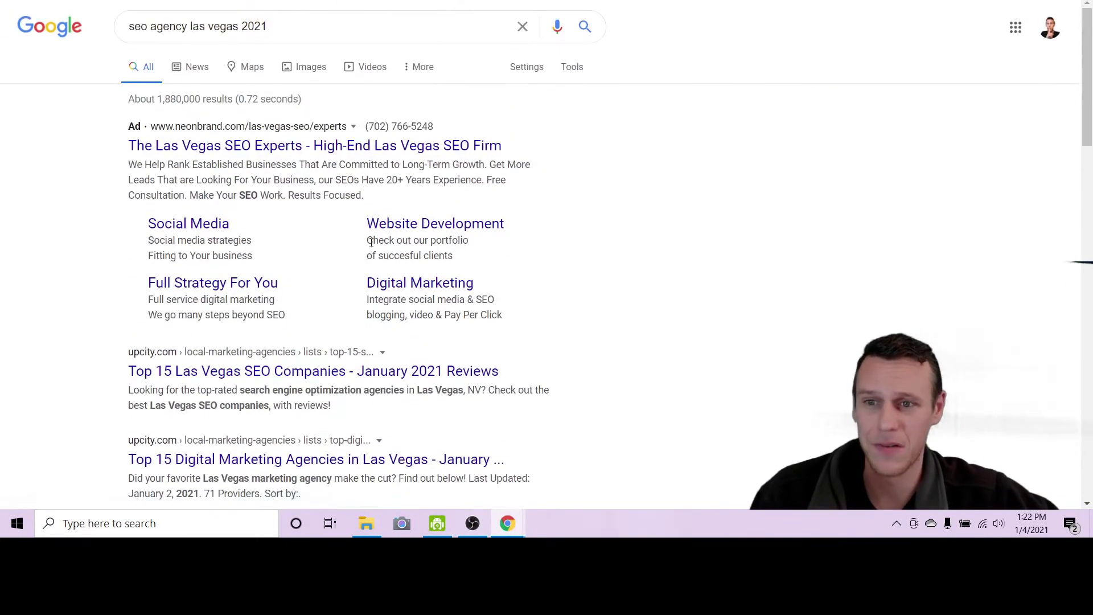
pyautogui.scroll(-4, 88, 110)
pyautogui.scroll(-6, 88, 112)
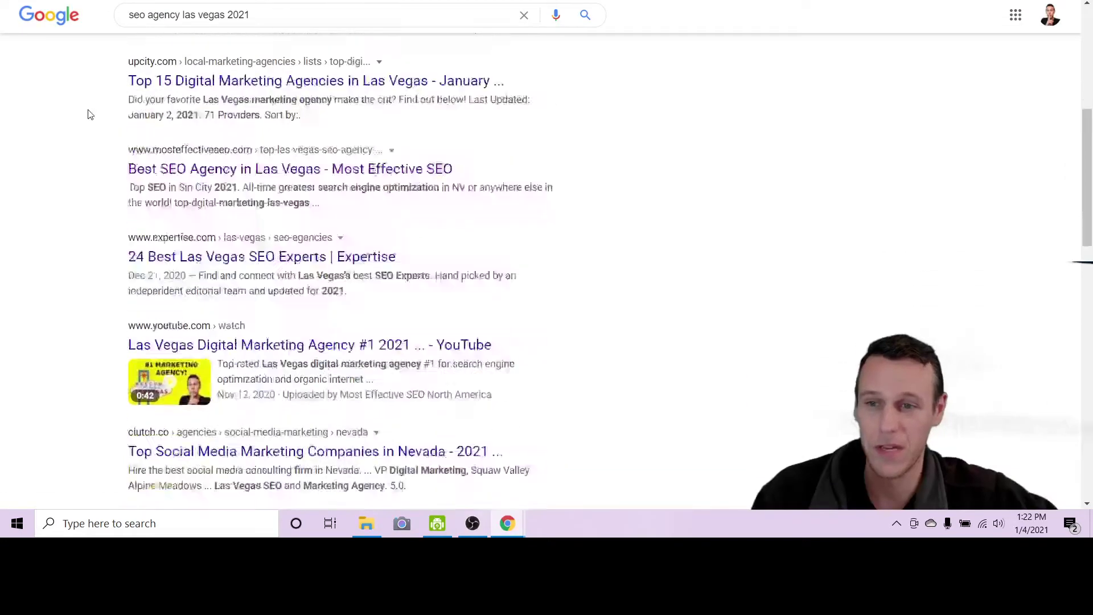
pyautogui.scroll(4, 245, 399)
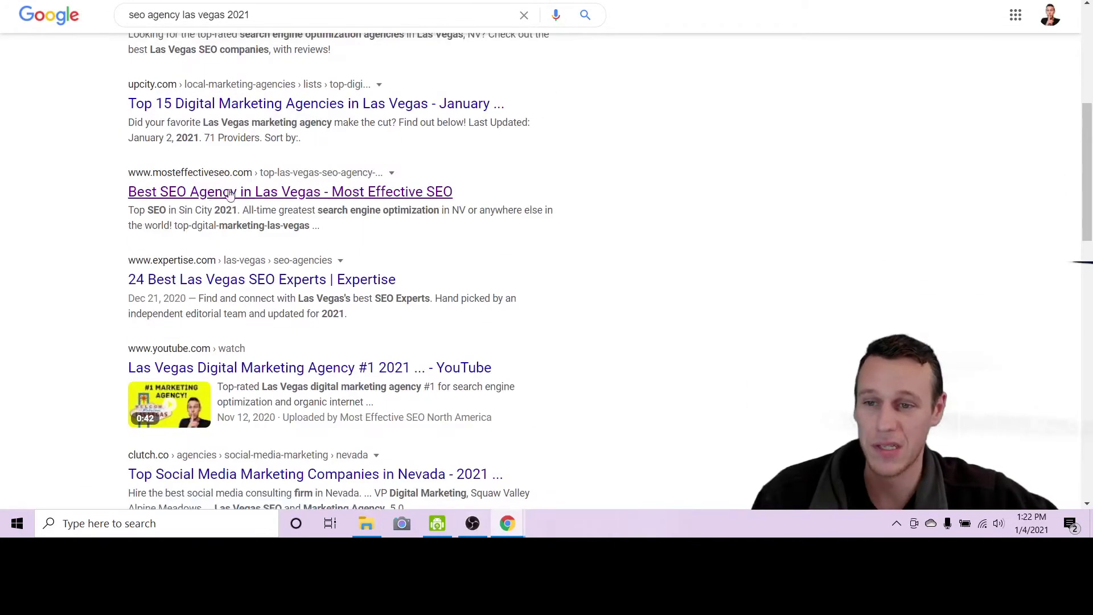
pyautogui.scroll(6, 342, 188)
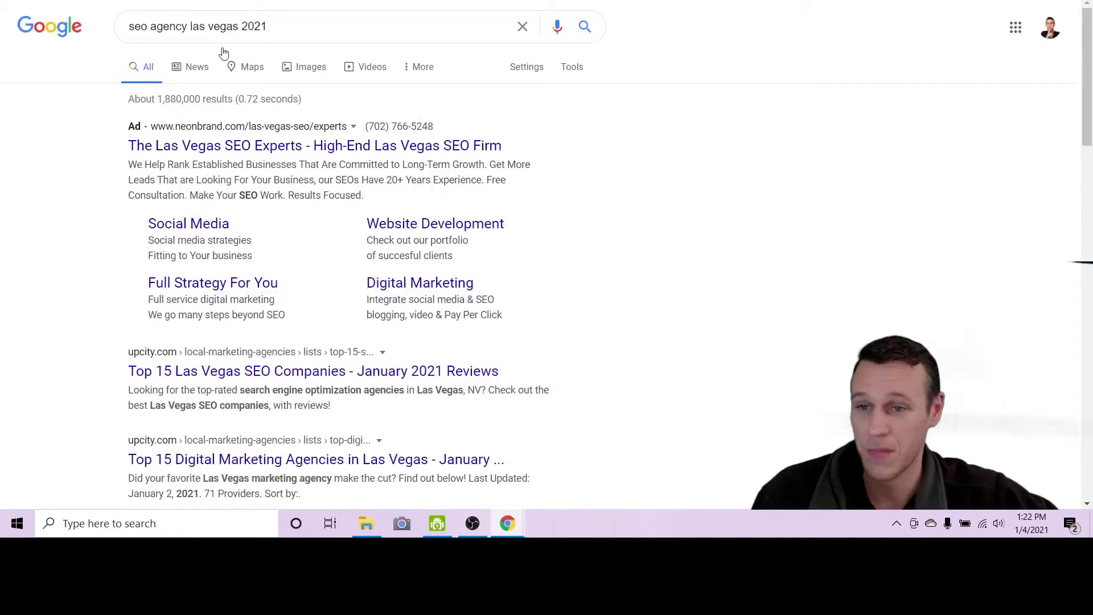
# Check the query "seo agency las vegas 2021" and its search suggestions, and highlight the number of Google results
pyautogui.moveTo(270, 26); pyautogui.dragTo(244, 28)
pyautogui.click(422, 20)
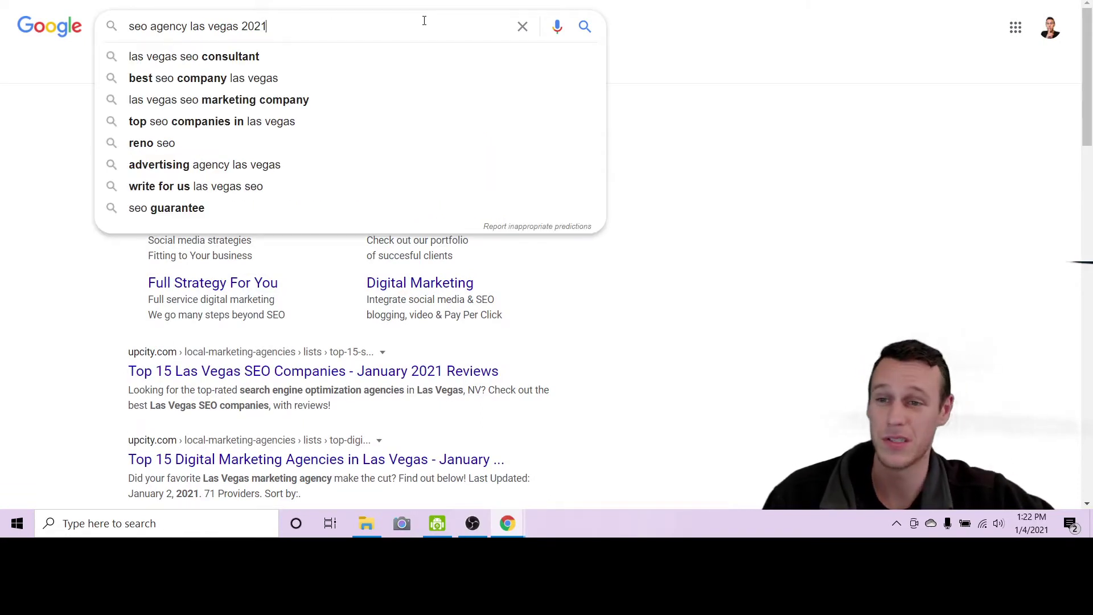
pyautogui.click(12, 58)
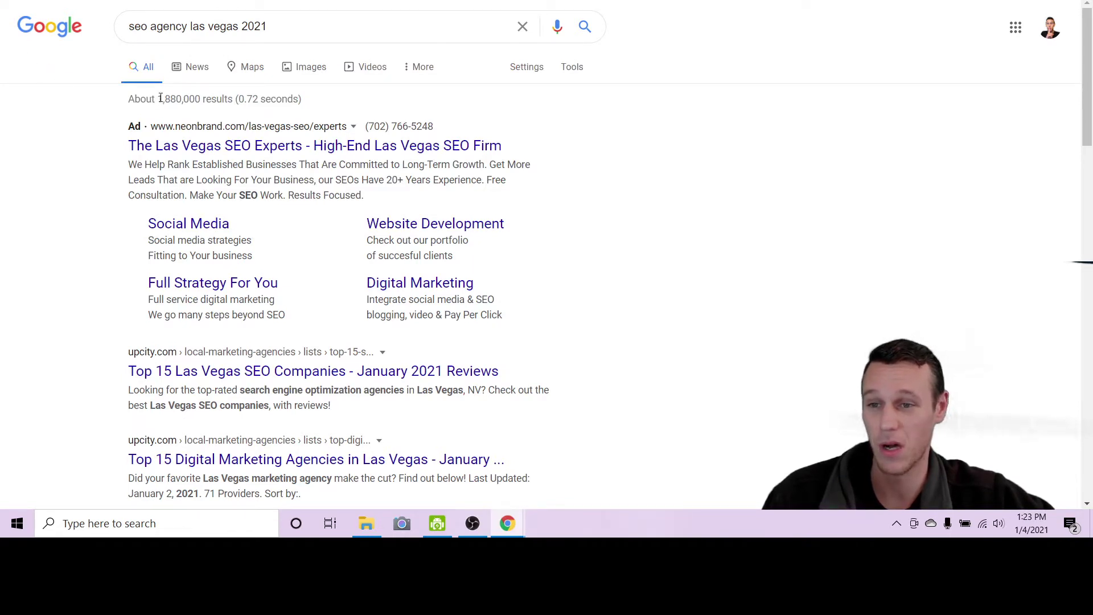
pyautogui.moveTo(161, 98); pyautogui.dragTo(204, 101)
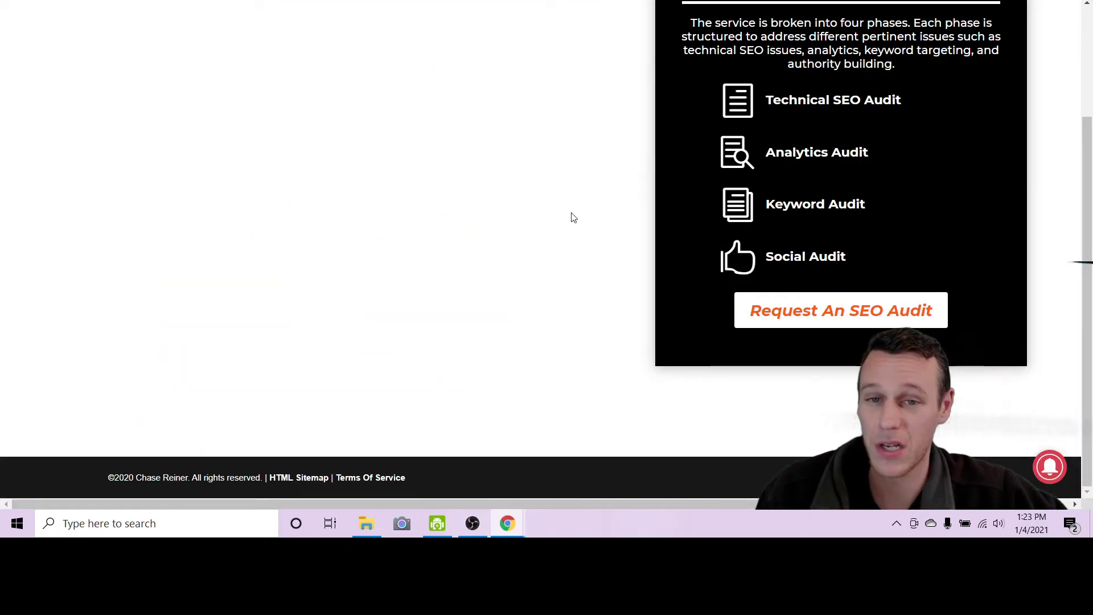
# Look over the Paid SEO Audit page up to its header and compare it with the Google results page
pyautogui.scroll(10, 571, 215)
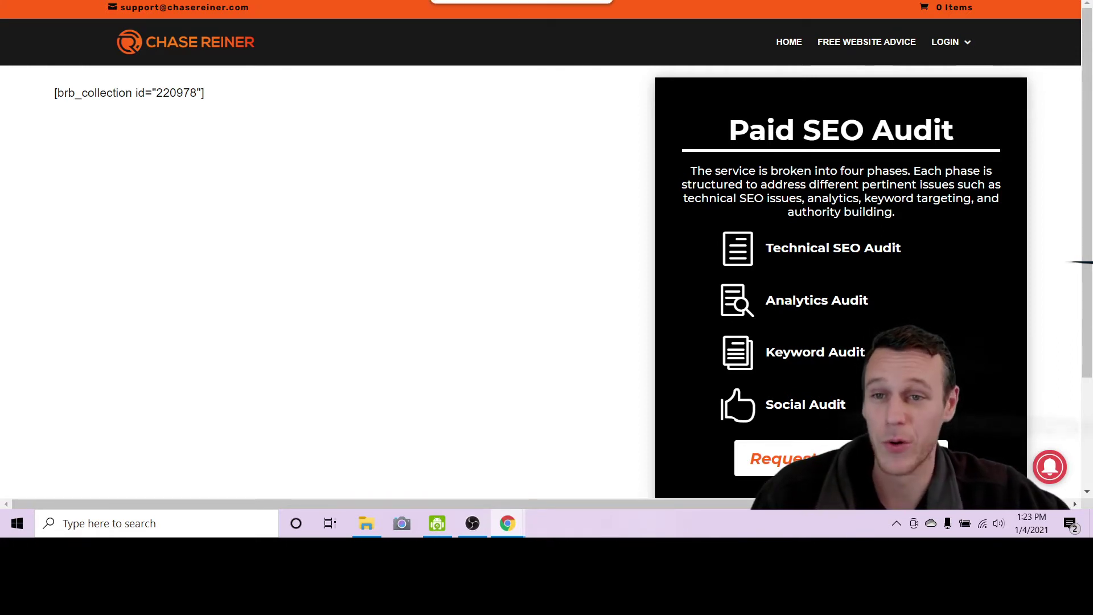
pyautogui.hotkey('ctrl', 'Tab')
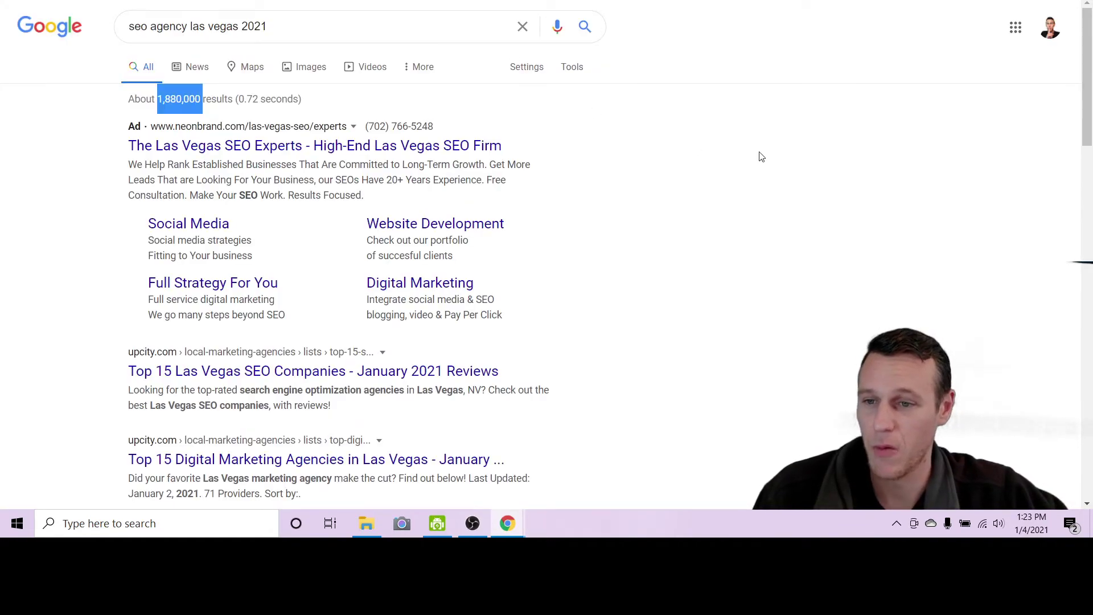
pyautogui.scroll(-1, 755, 139)
pyautogui.scroll(1, 754, 139)
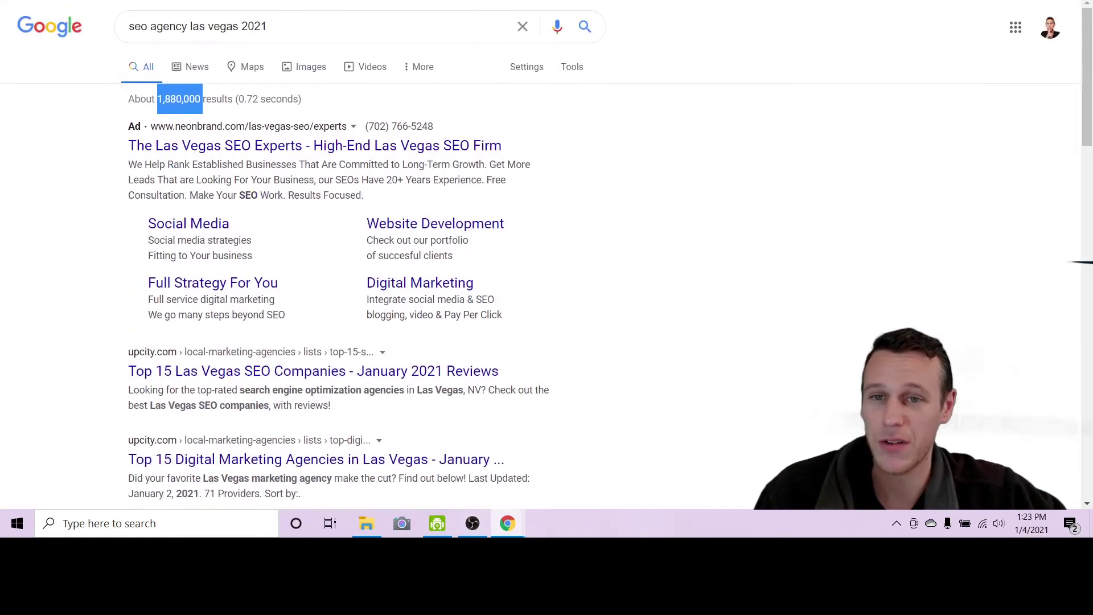
# Switch to the backlink profile for chasereiner.com, highlight its backlink and referring domain totals, and skim the backlinks
pyautogui.hotkey('ctrl', 'Tab')
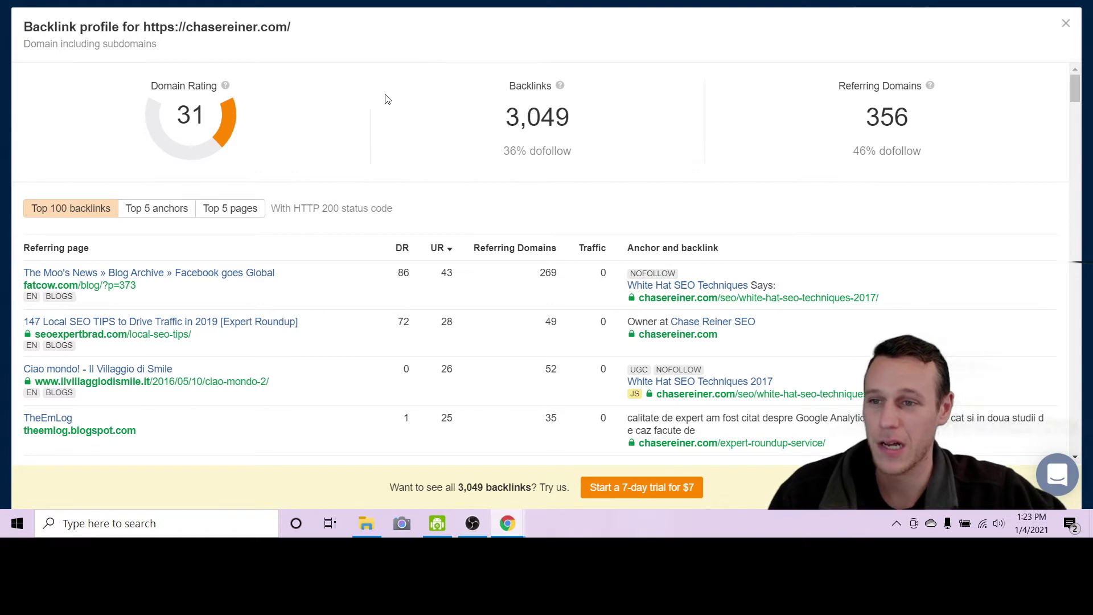
pyautogui.moveTo(501, 119); pyautogui.dragTo(594, 125)
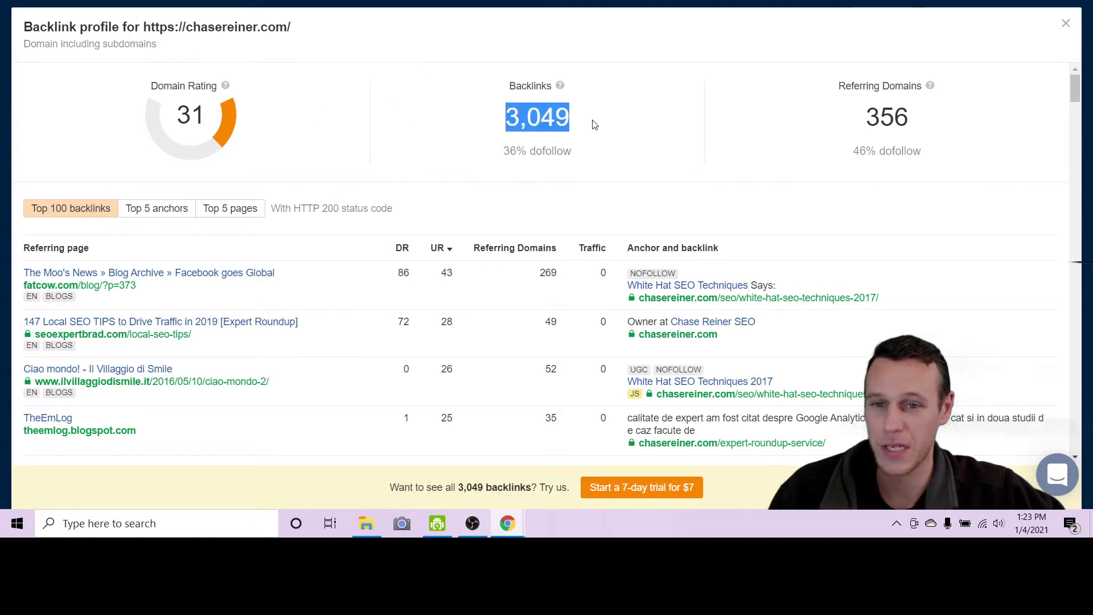
pyautogui.click(738, 85)
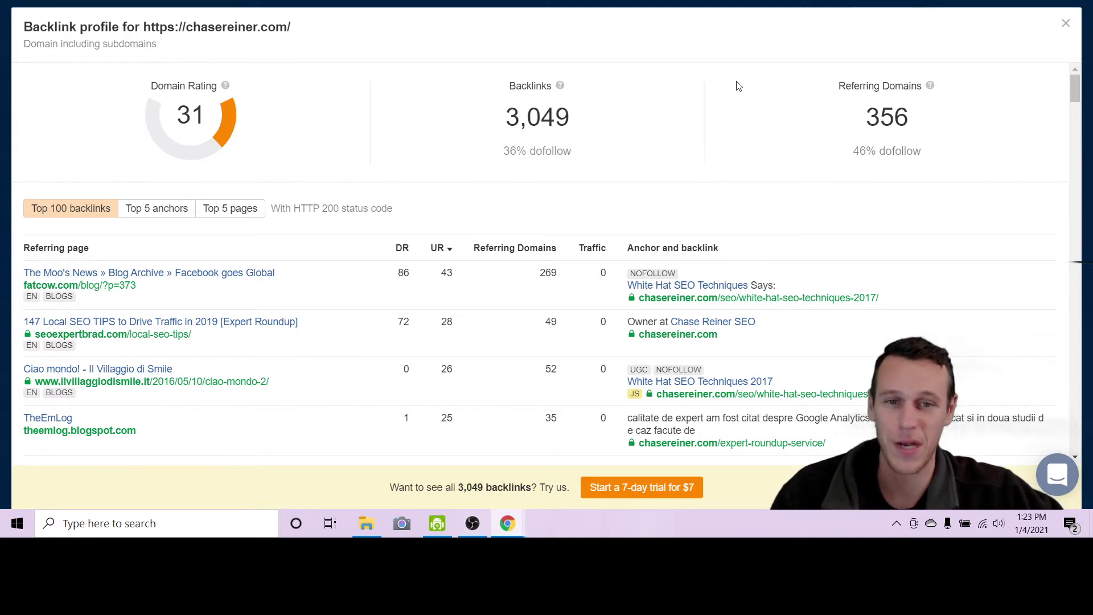
pyautogui.moveTo(865, 118); pyautogui.dragTo(938, 123)
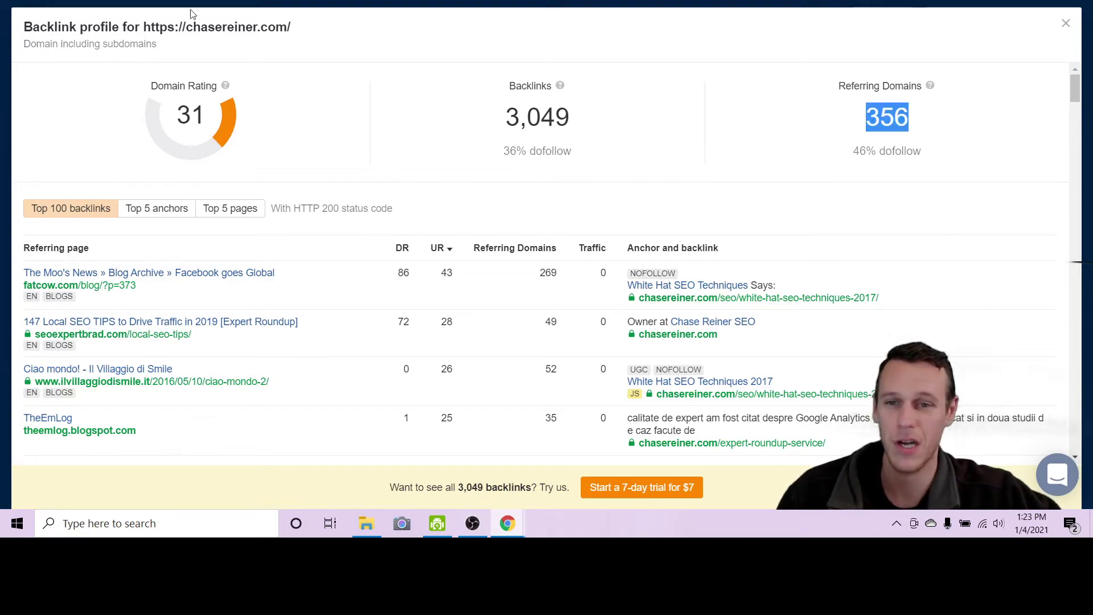
pyautogui.click(376, 85)
pyautogui.scroll(-15, 353, 162)
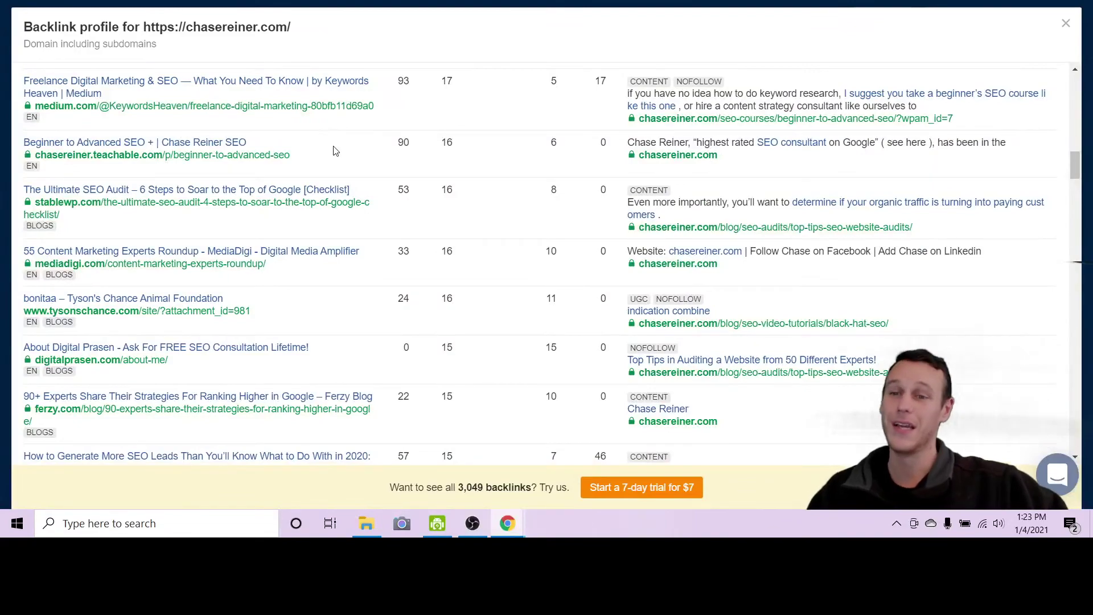
pyautogui.scroll(15, 342, 170)
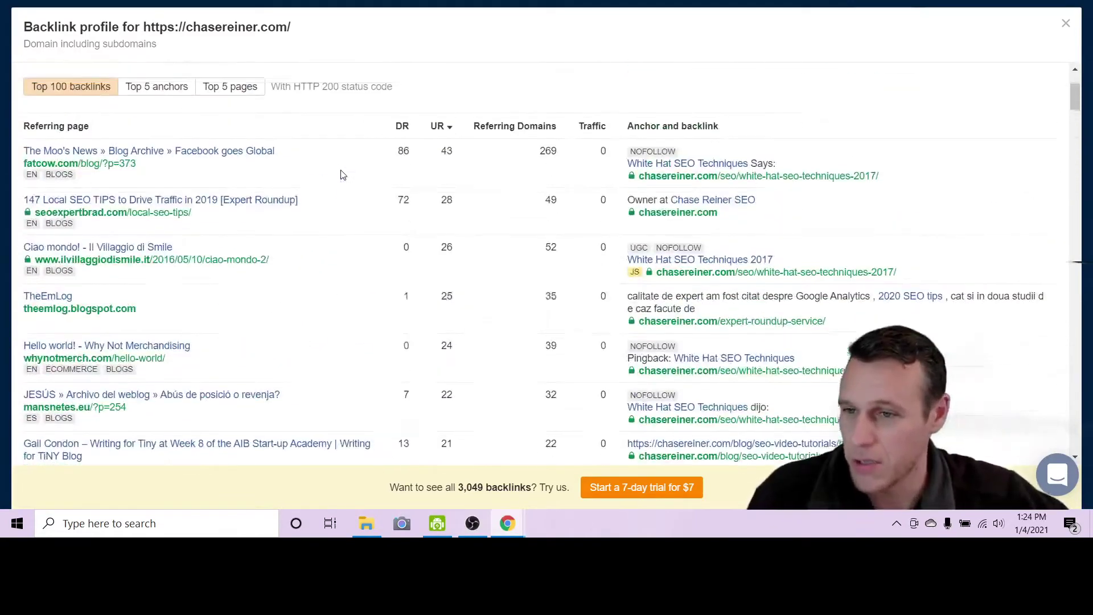
# Examine the top 100 backlinks of chasereiner.com, checking the referring pages, DR and UR ratings, traffic and anchor texts
pyautogui.scroll(-3, 340, 172)
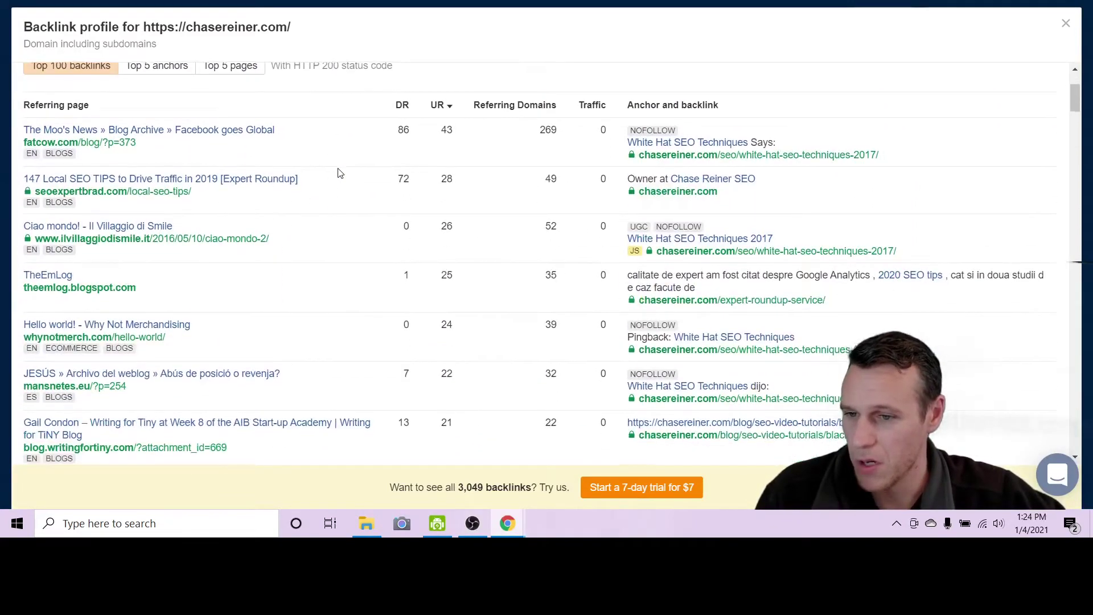
pyautogui.scroll(-5, 340, 172)
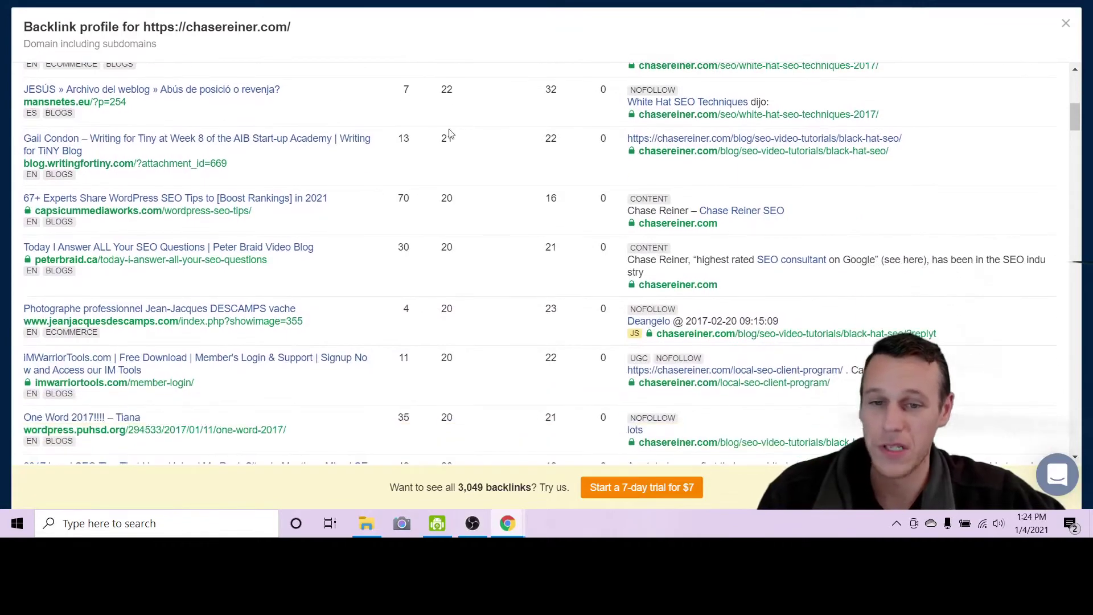
pyautogui.scroll(-1, 299, 116)
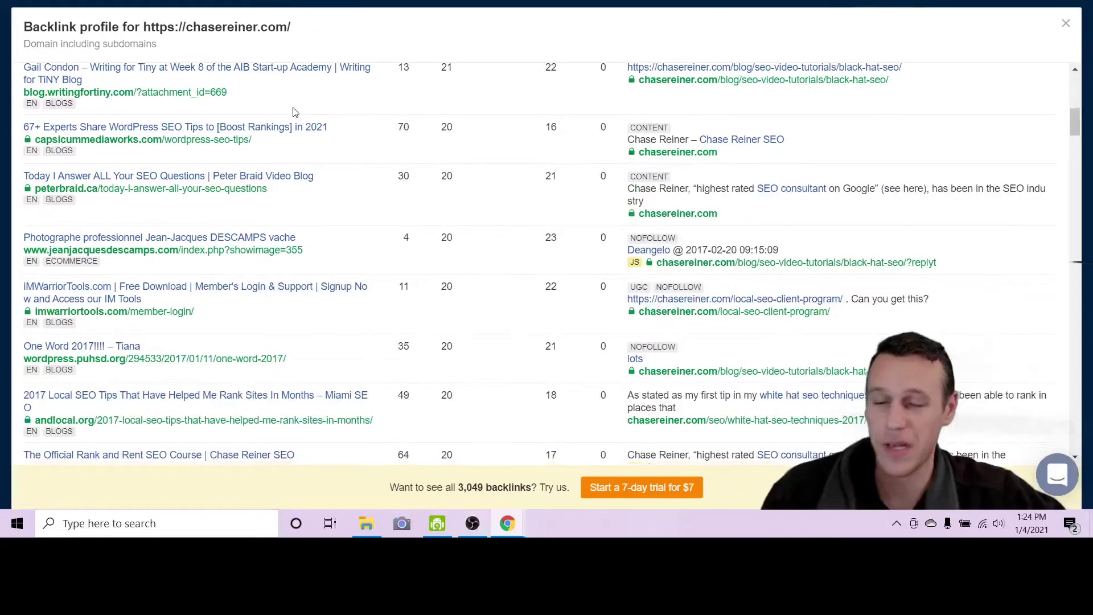
pyautogui.scroll(-1, 293, 117)
pyautogui.scroll(-3, 290, 118)
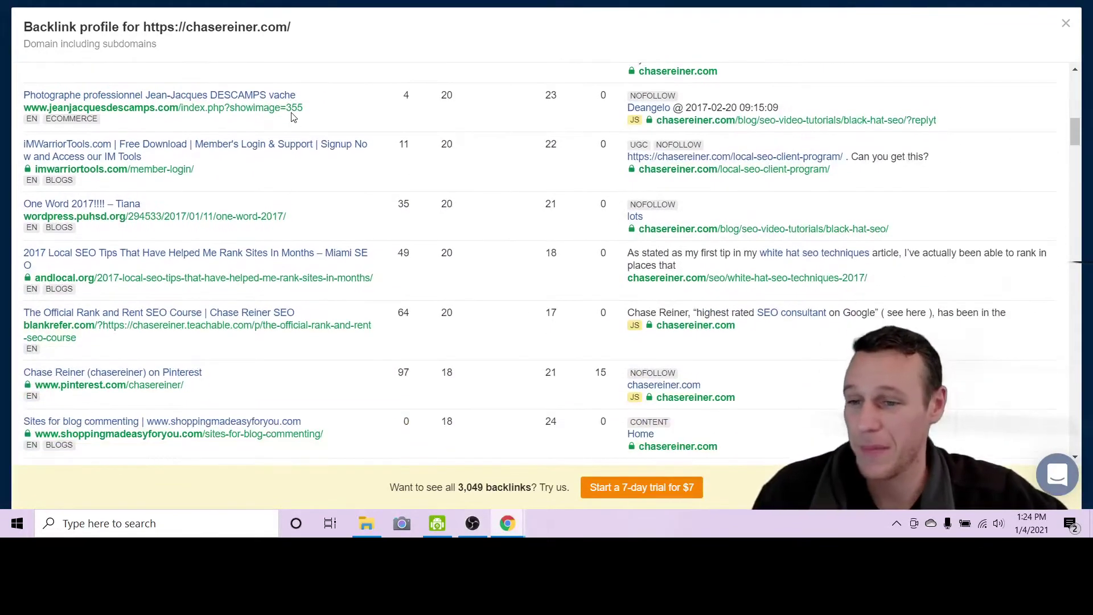
pyautogui.scroll(-2, 286, 122)
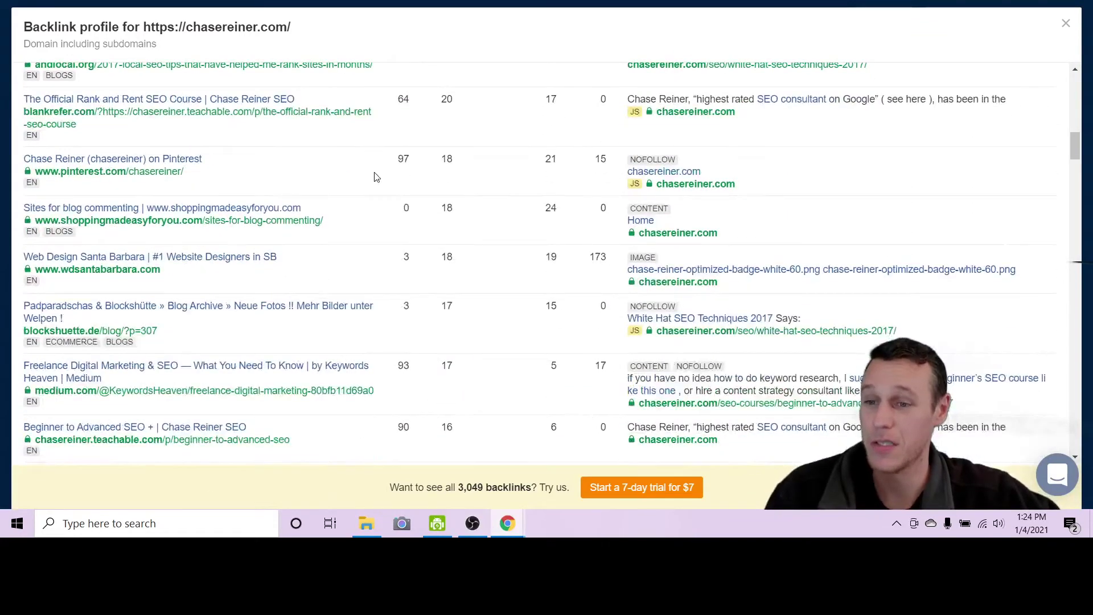
pyautogui.scroll(-1, 374, 172)
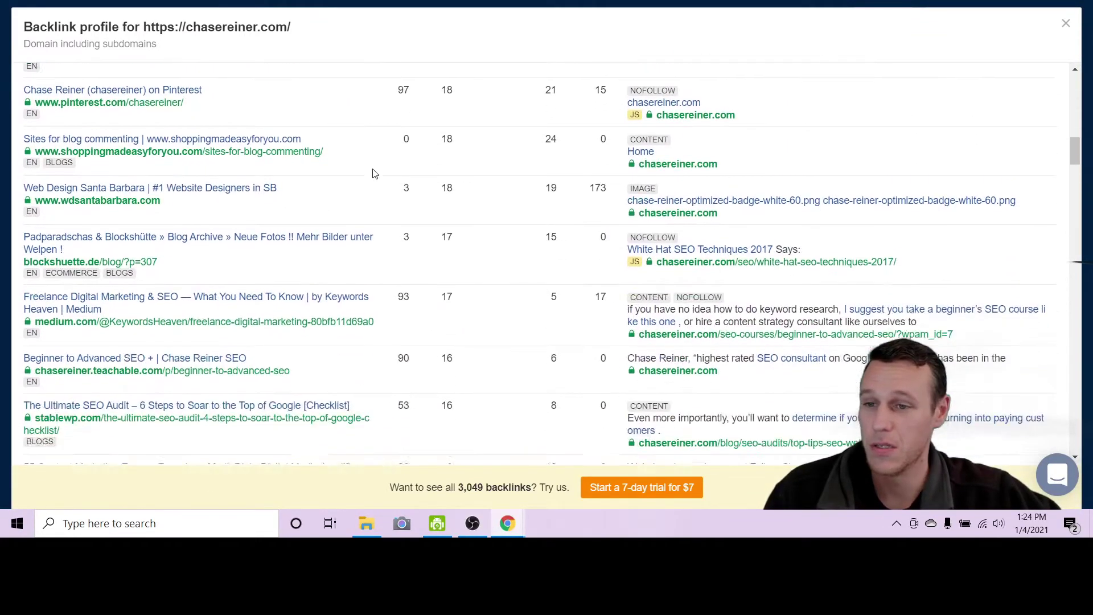
pyautogui.scroll(1, 375, 172)
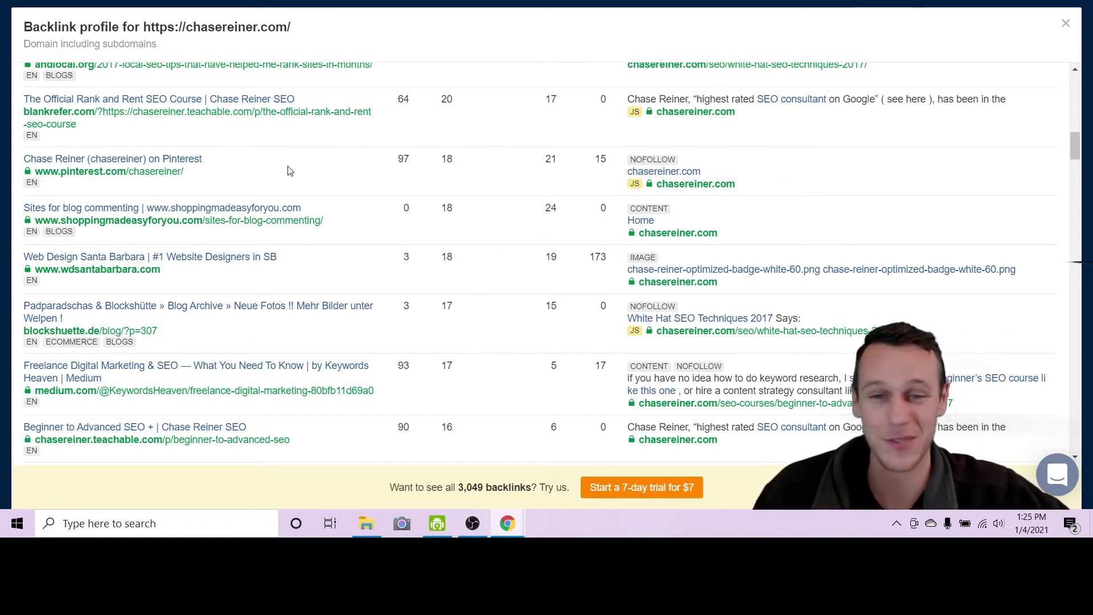
pyautogui.scroll(-1, 399, 189)
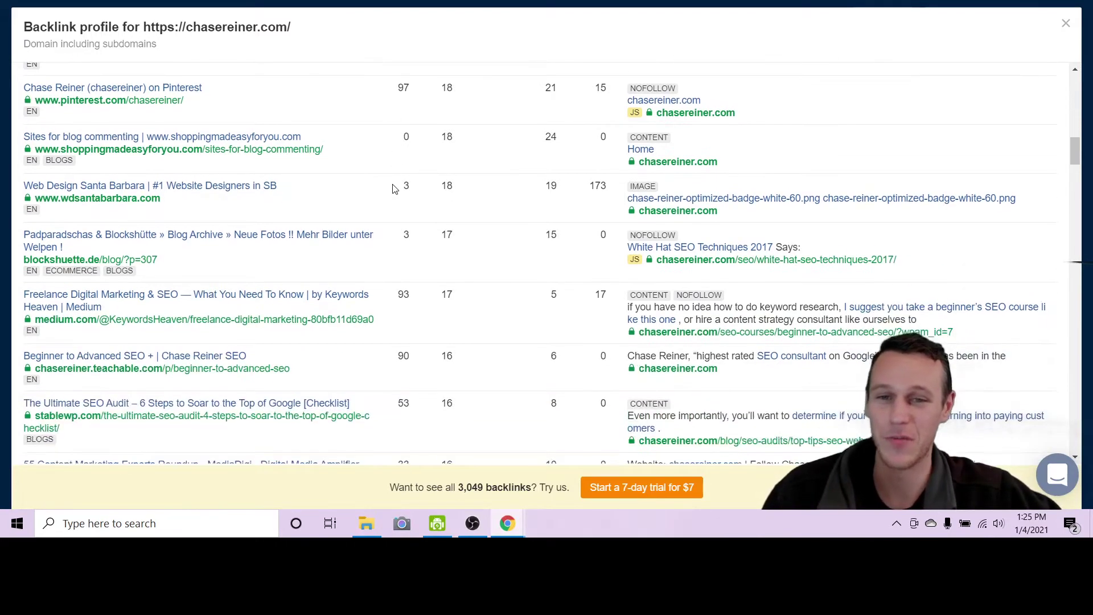
pyautogui.scroll(-1, 393, 189)
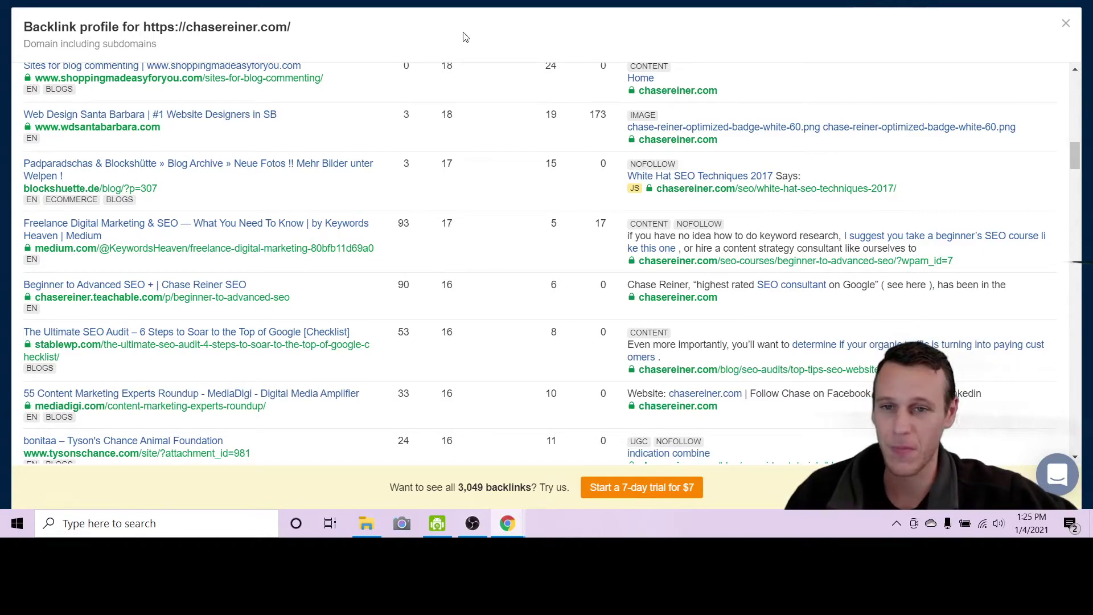
pyautogui.scroll(-3, 357, 237)
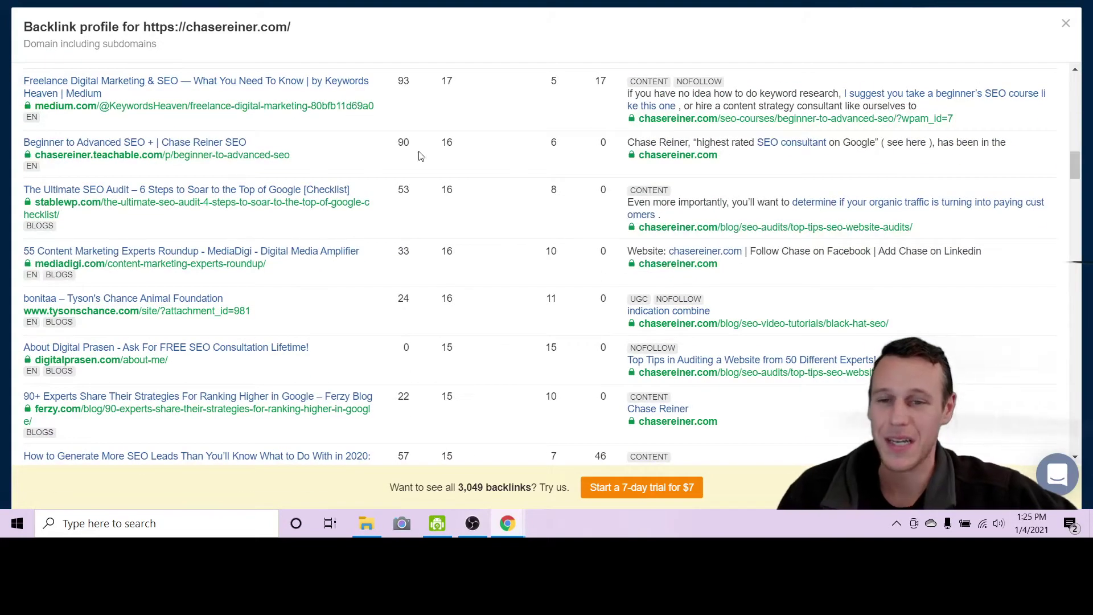
pyautogui.scroll(-10, 404, 152)
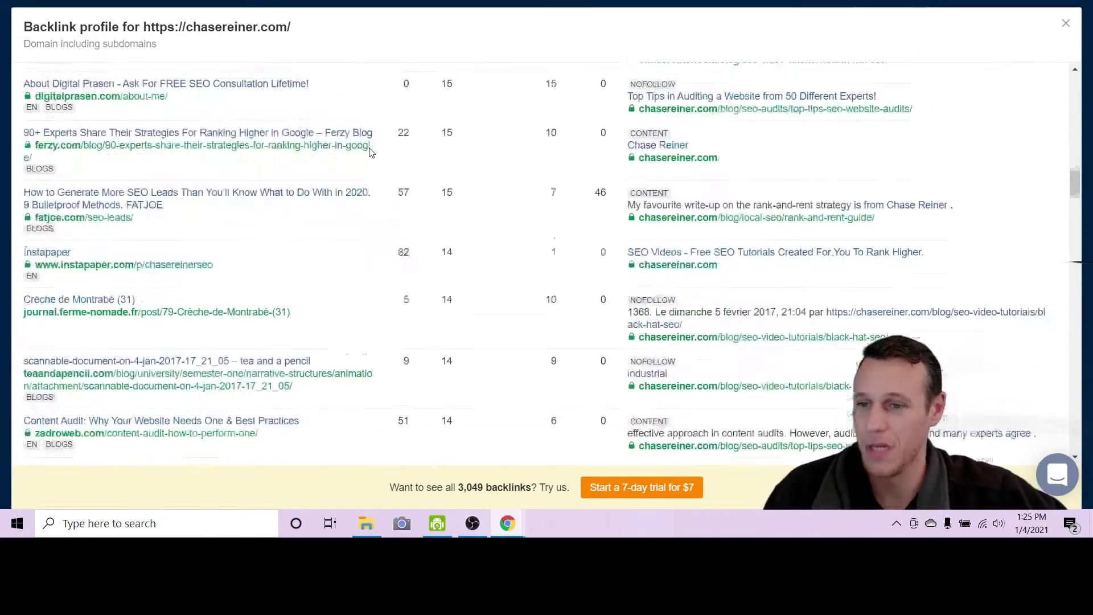
pyautogui.scroll(20, 356, 214)
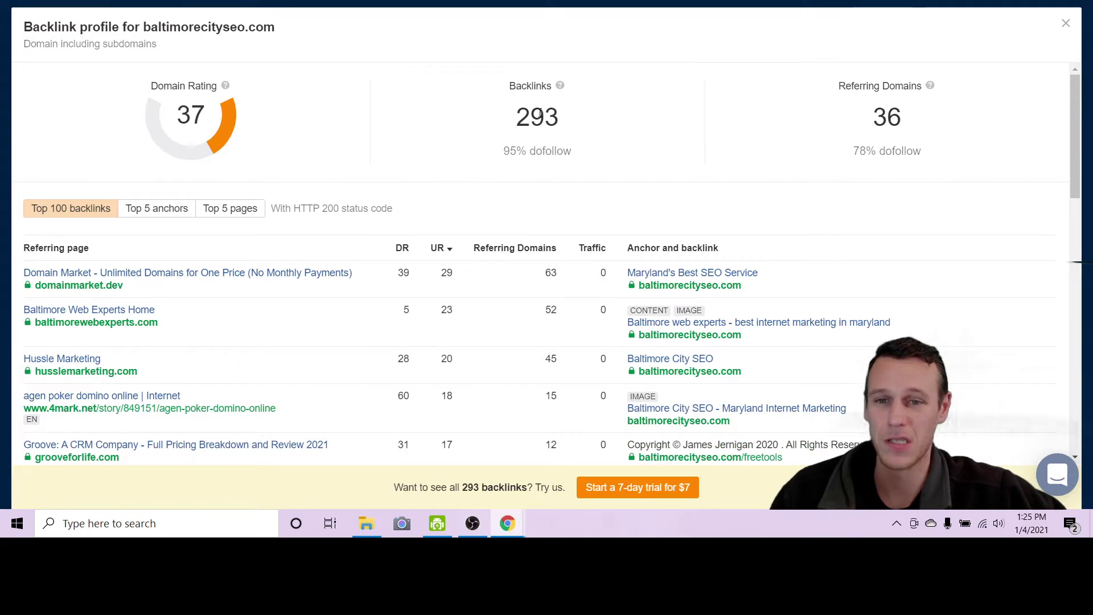
# Highlight the backlink total of baltimorecityseo.com, clear the highlight, and skim its list of top 100 backlinks
pyautogui.doubleClick(540, 115)
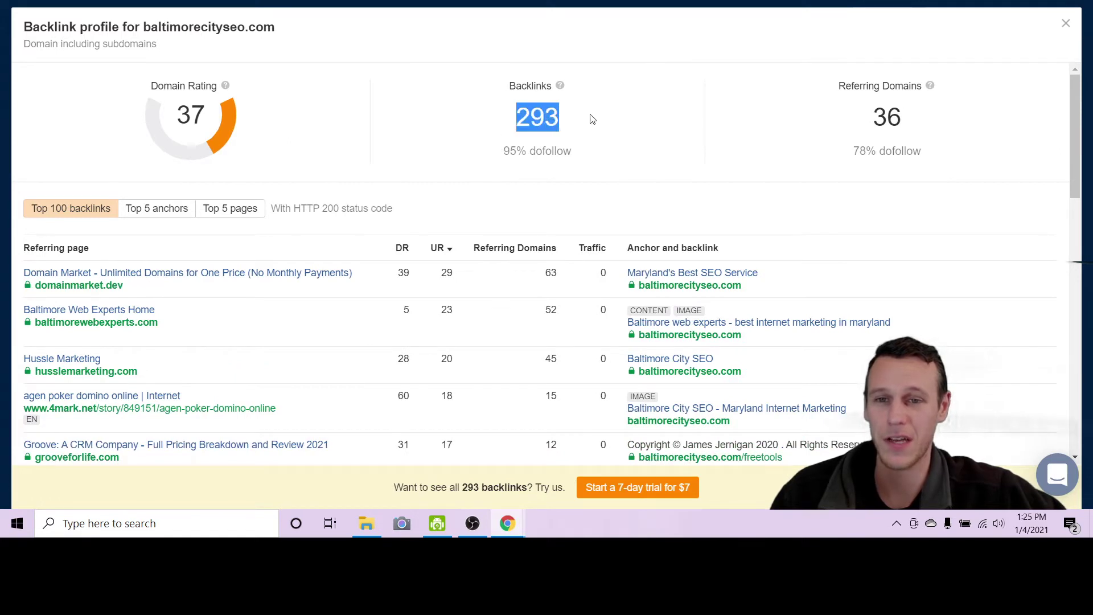
pyautogui.click(613, 58)
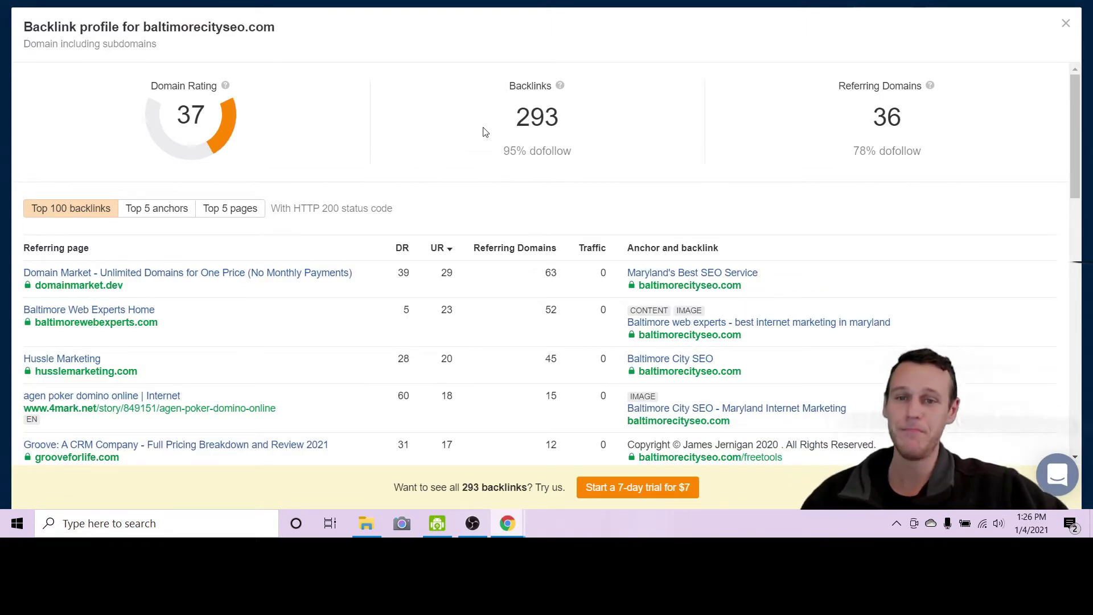
pyautogui.scroll(-3, 481, 143)
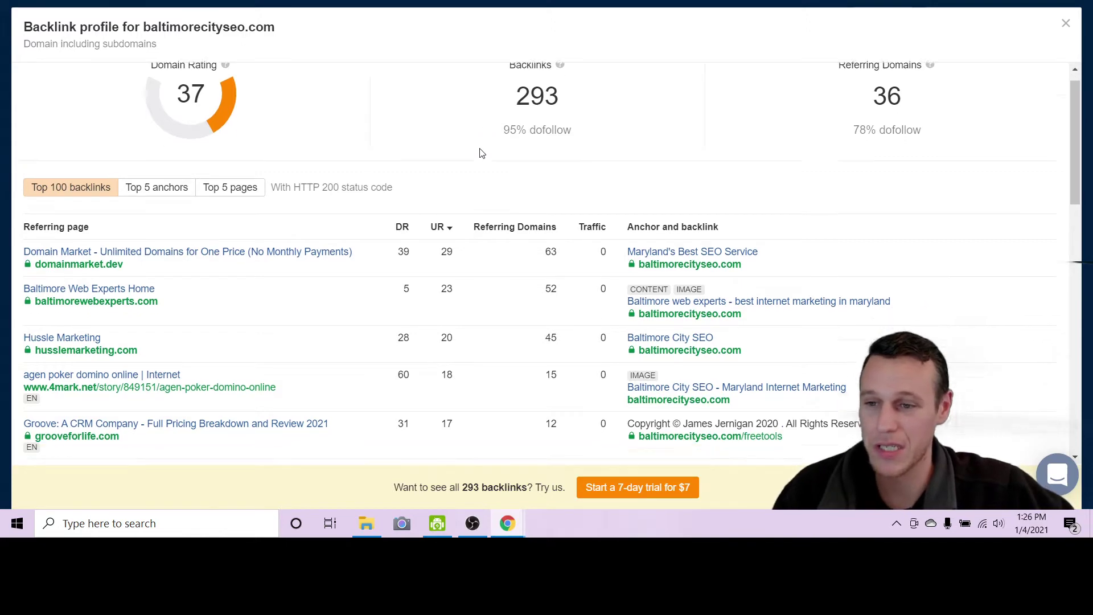
pyautogui.scroll(-10, 272, 212)
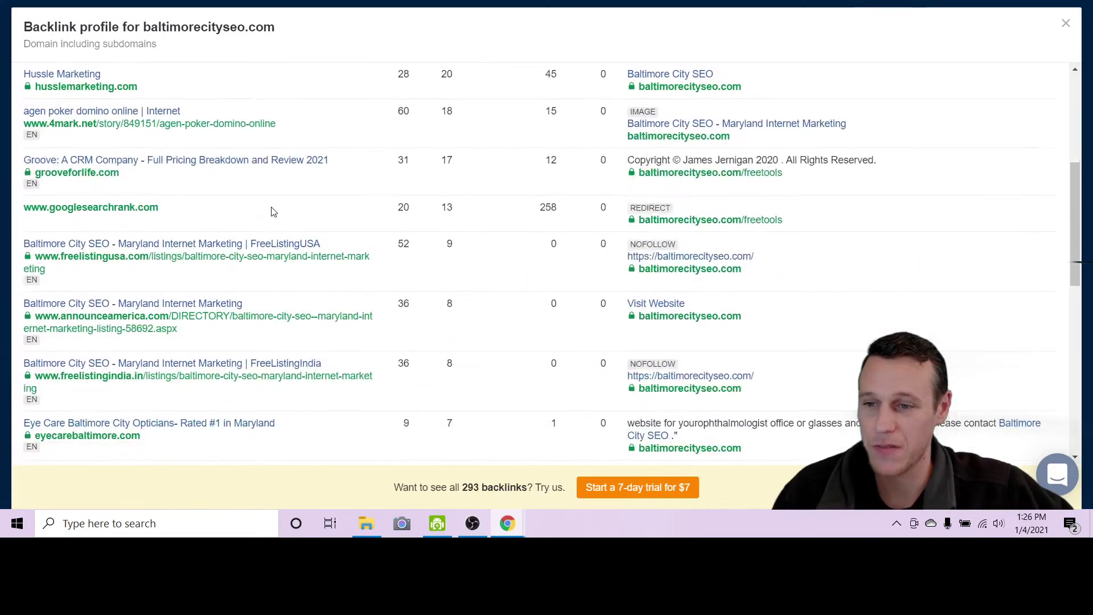
pyautogui.scroll(-3, 272, 212)
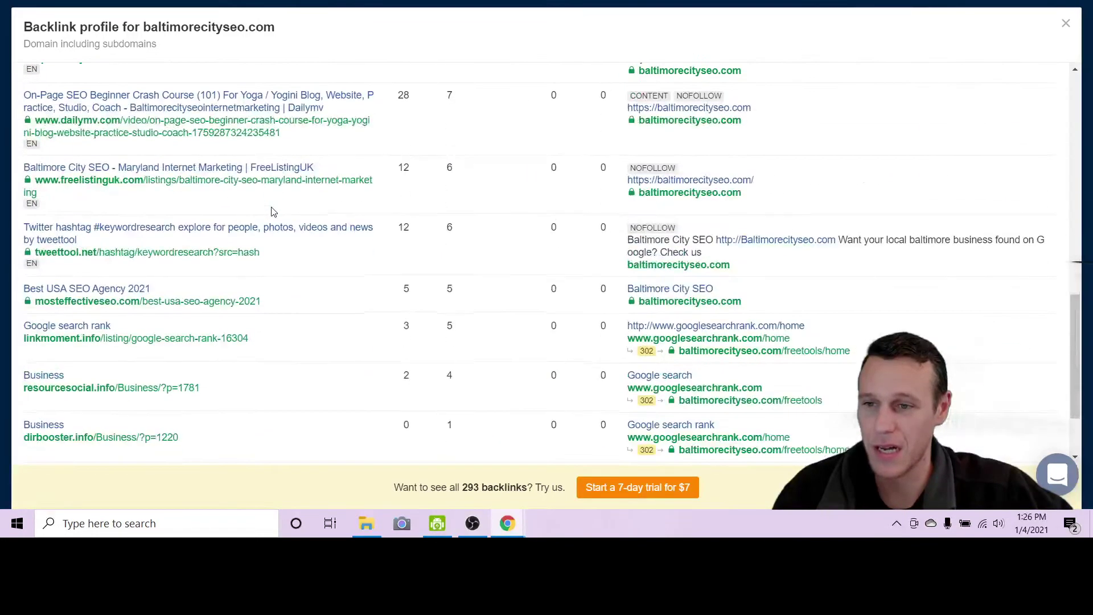
pyautogui.scroll(16, 303, 235)
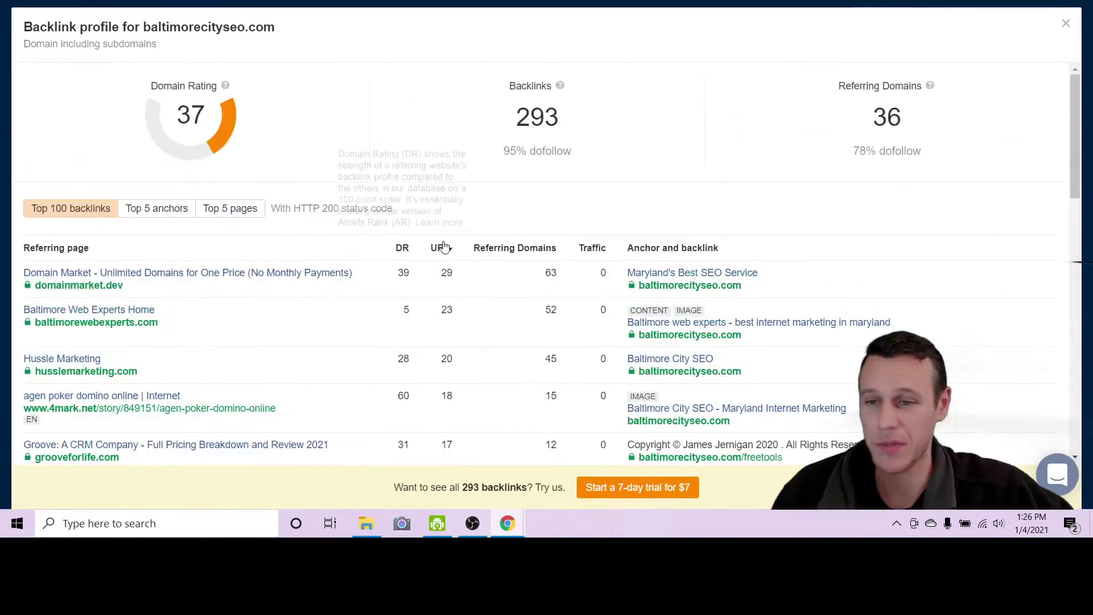
# Examine the referring pages of baltimorecityseo.com's top backlinks, checking their DR and UR ratings, referring domains and anchor texts
pyautogui.scroll(-3, 339, 225)
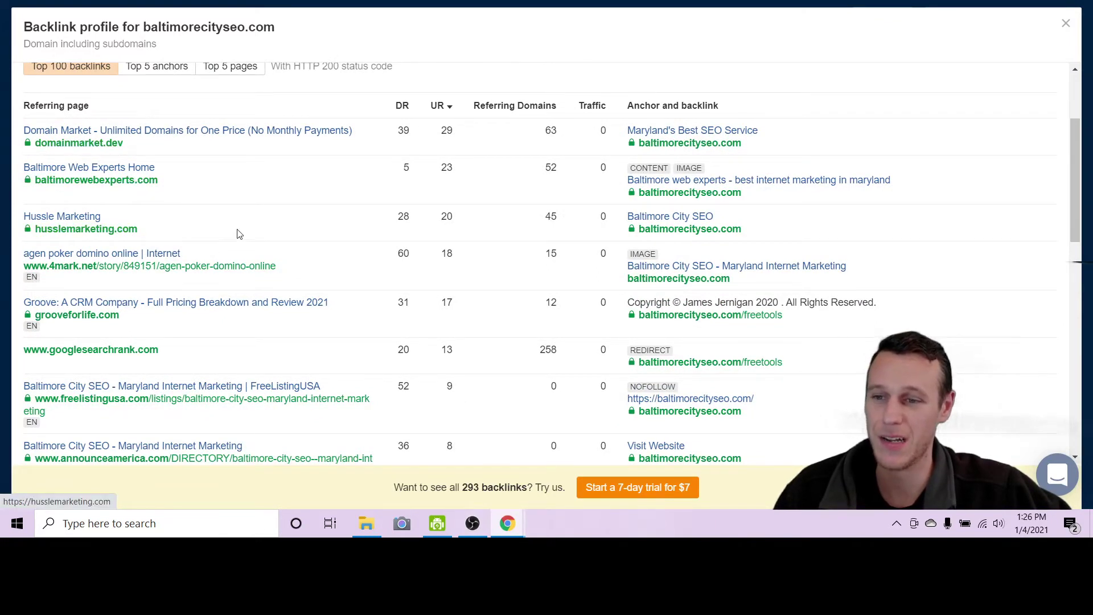
pyautogui.scroll(-3, 247, 193)
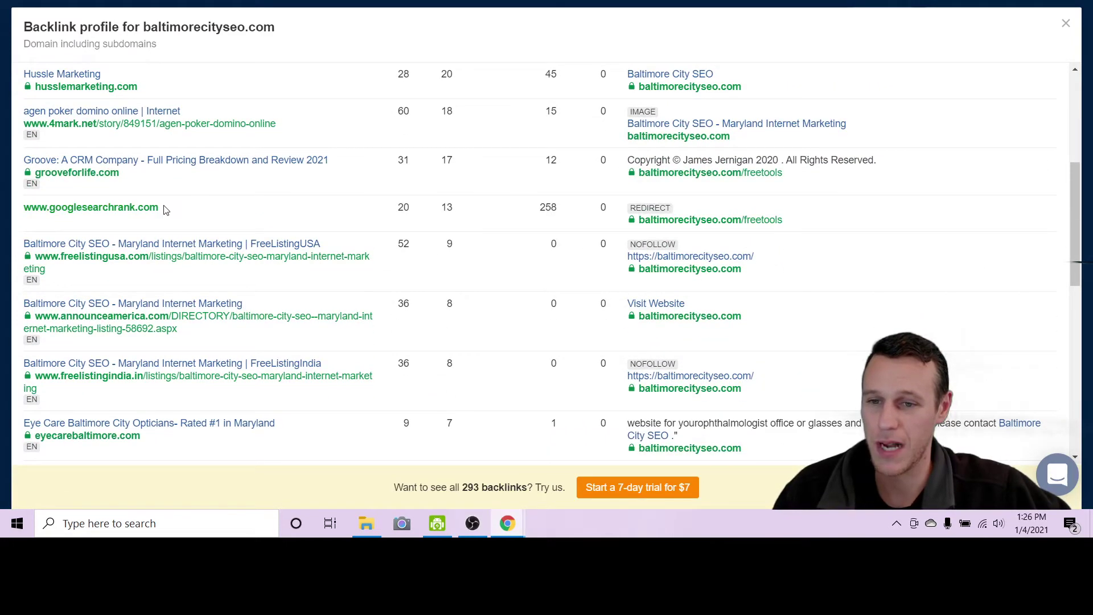
pyautogui.scroll(6, 233, 210)
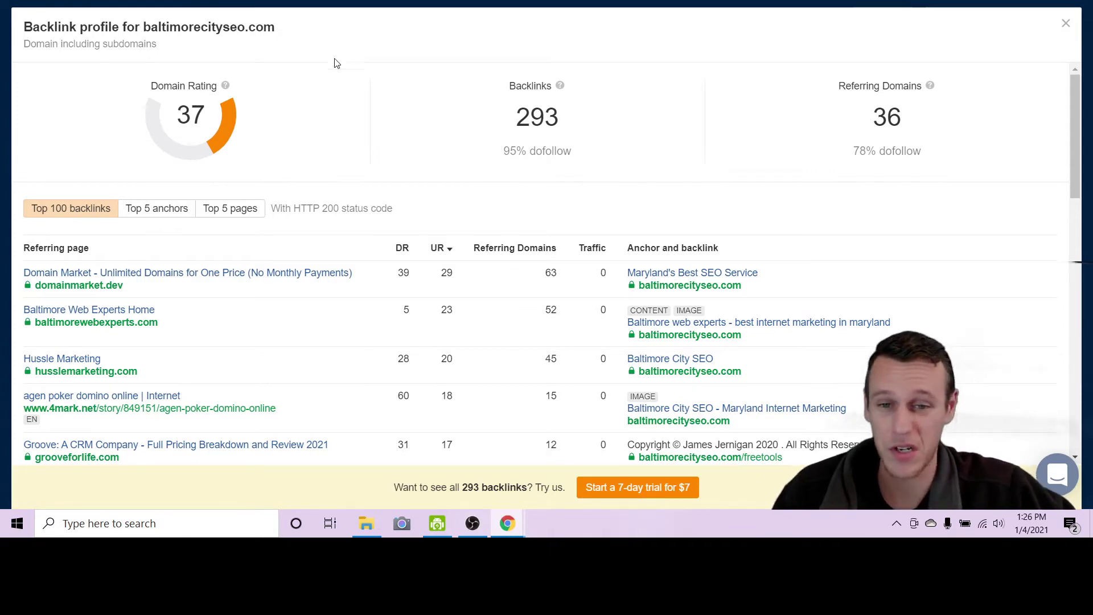
pyautogui.scroll(-3, 431, 153)
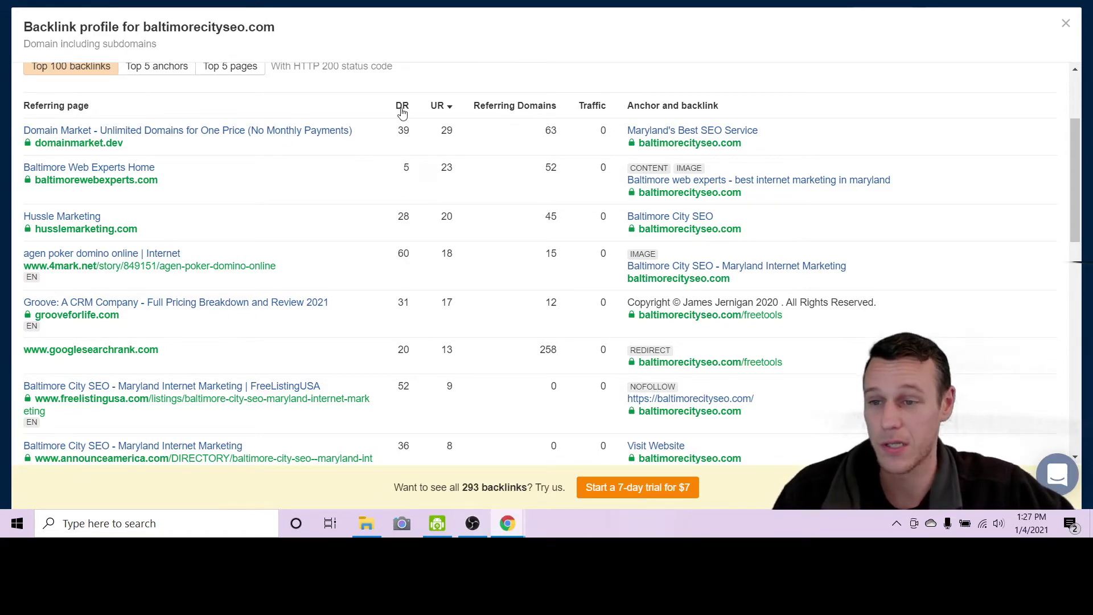
pyautogui.scroll(-6, 350, 278)
pyautogui.scroll(9, 350, 278)
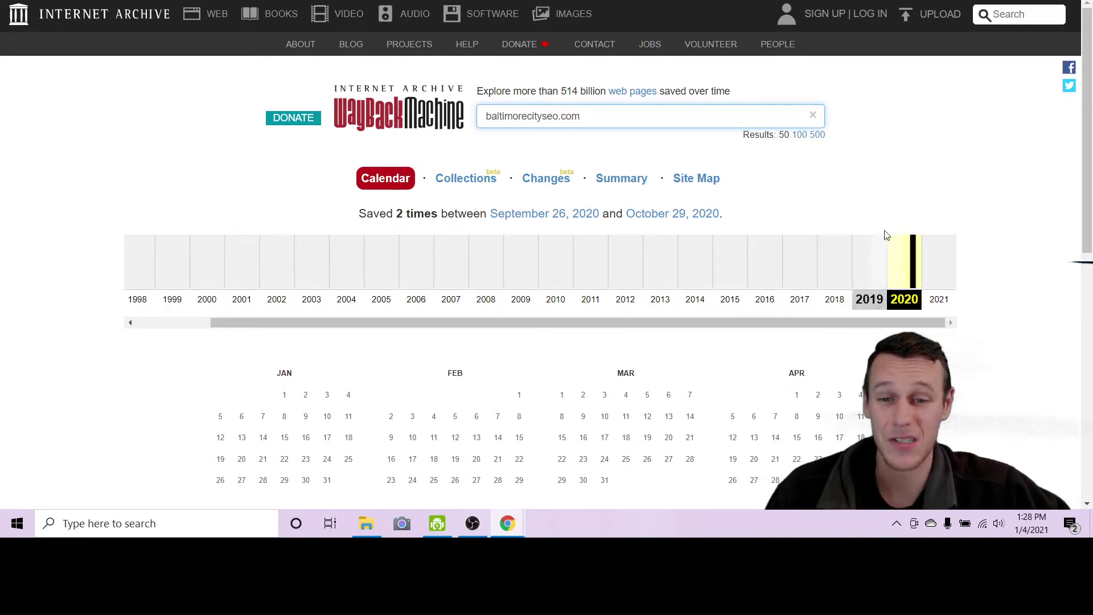
# Check the Wayback Machine's 2020 calendar for baltimorecityseo.com captures, comparing it with the site's backlink profile
pyautogui.scroll(-5, 886, 235)
pyautogui.scroll(-3, 887, 235)
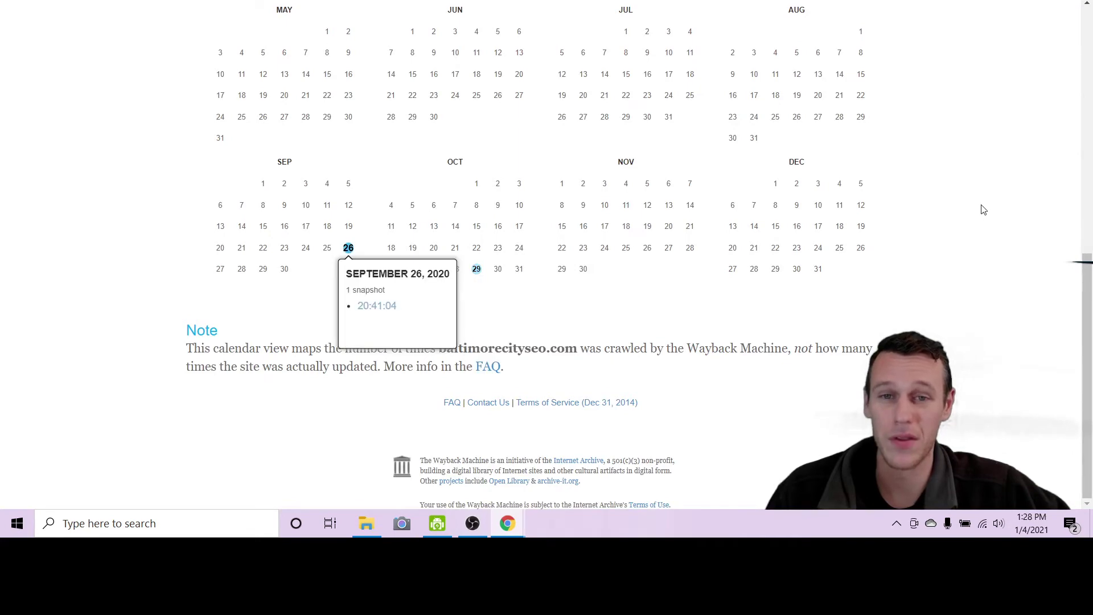
pyautogui.scroll(5, 943, 125)
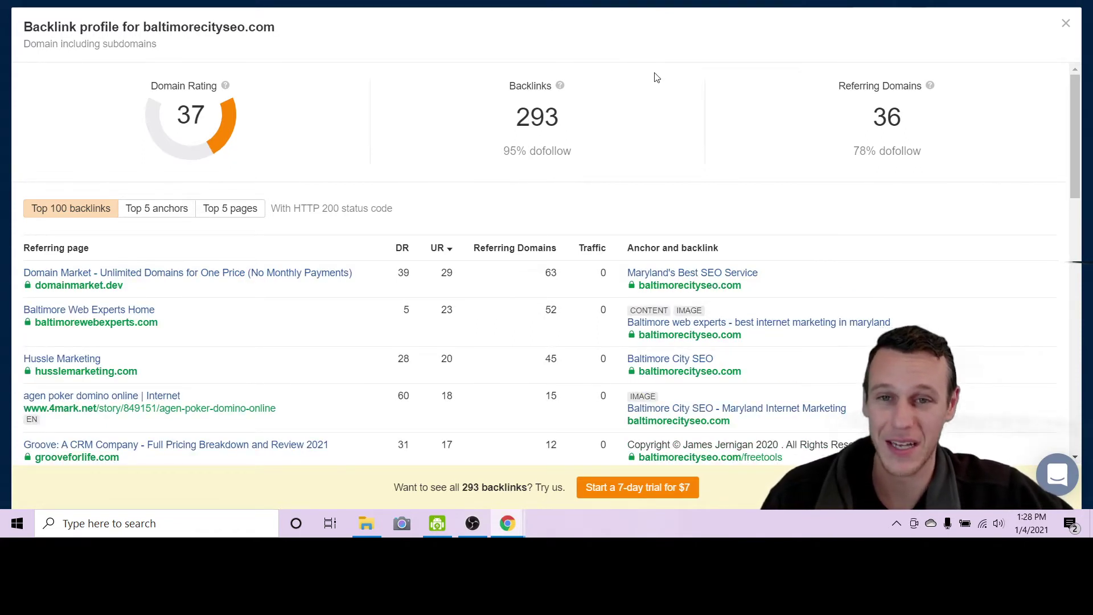
pyautogui.hotkey('ctrl', 'Tab')
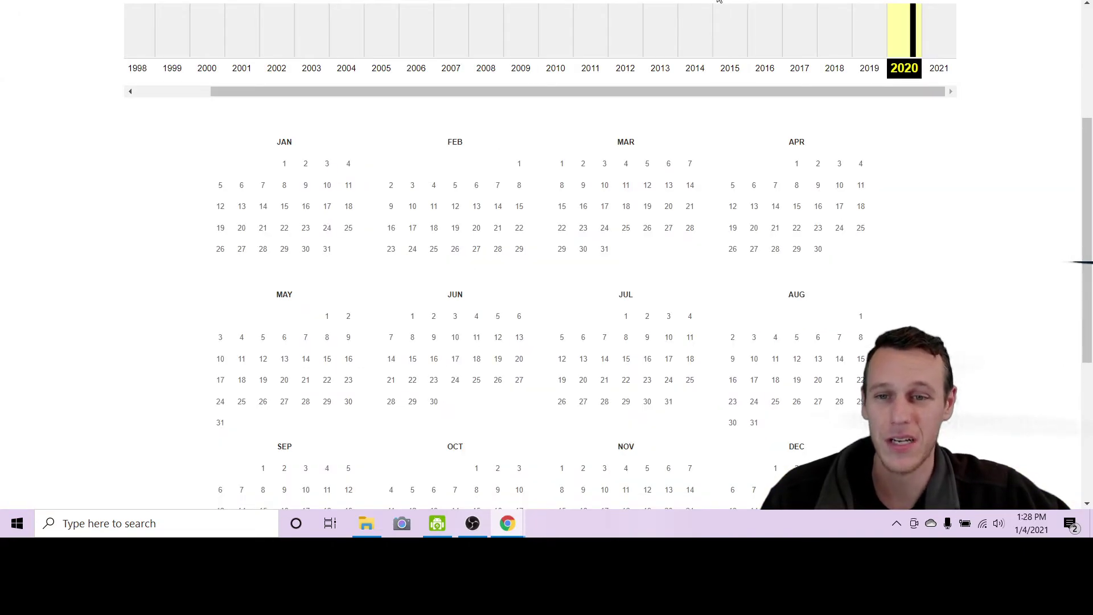
pyautogui.scroll(4, 937, 147)
# Return to the Google results for "seo agency las vegas 2021" and skim the highest-ranking listings
pyautogui.hotkey('ctrl', 'Tab')
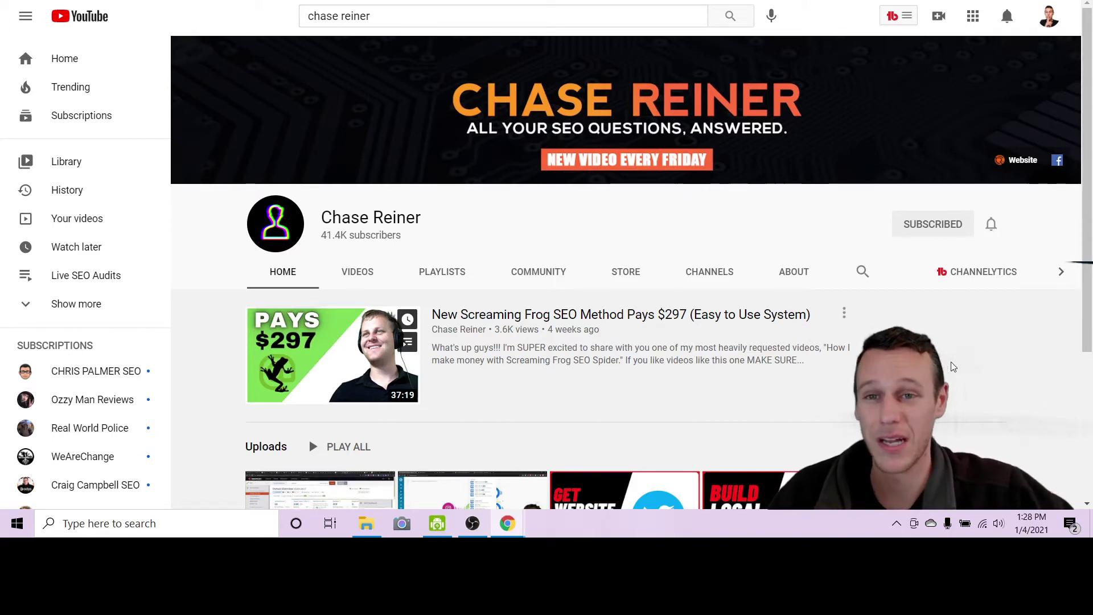
pyautogui.hotkey('ctrl', 'Tab')
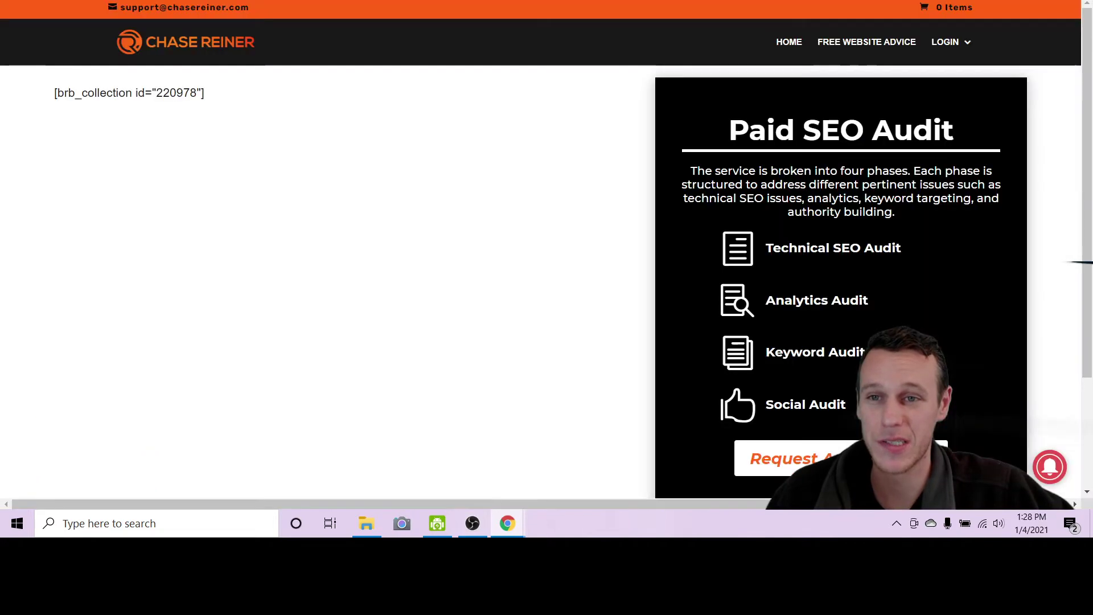
pyautogui.hotkey('ctrl', 'Tab')
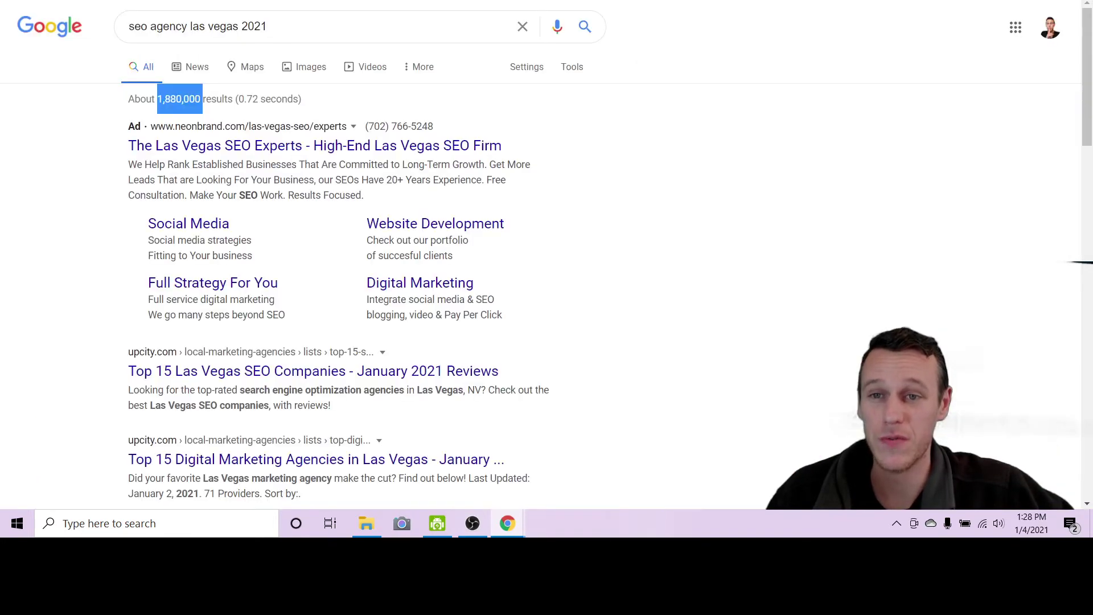
pyautogui.scroll(-5, 288, 85)
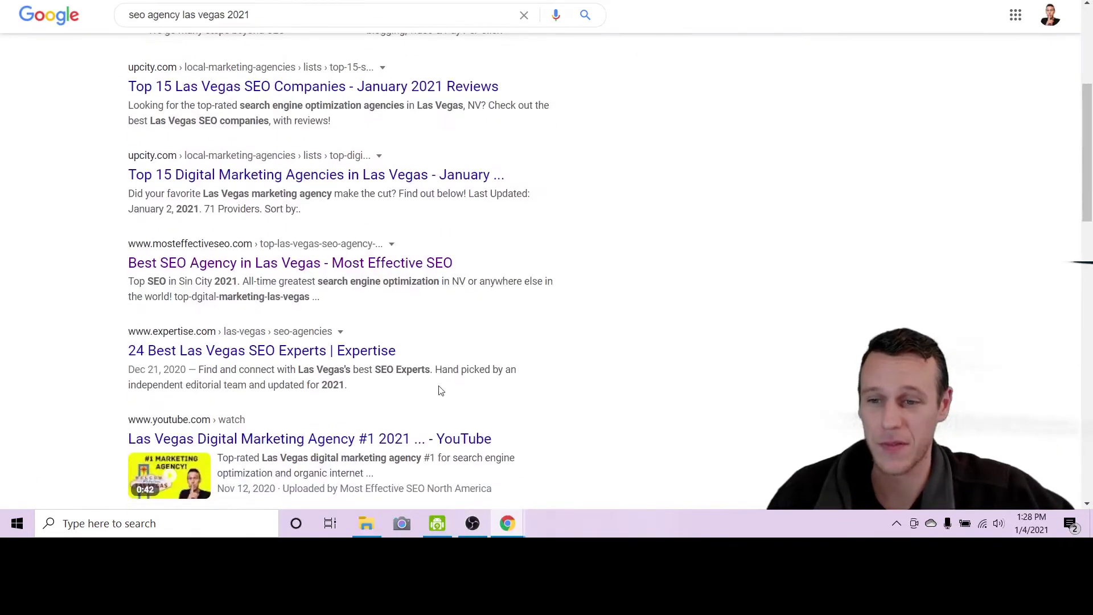
pyautogui.scroll(-2, 477, 317)
pyautogui.scroll(8, 477, 317)
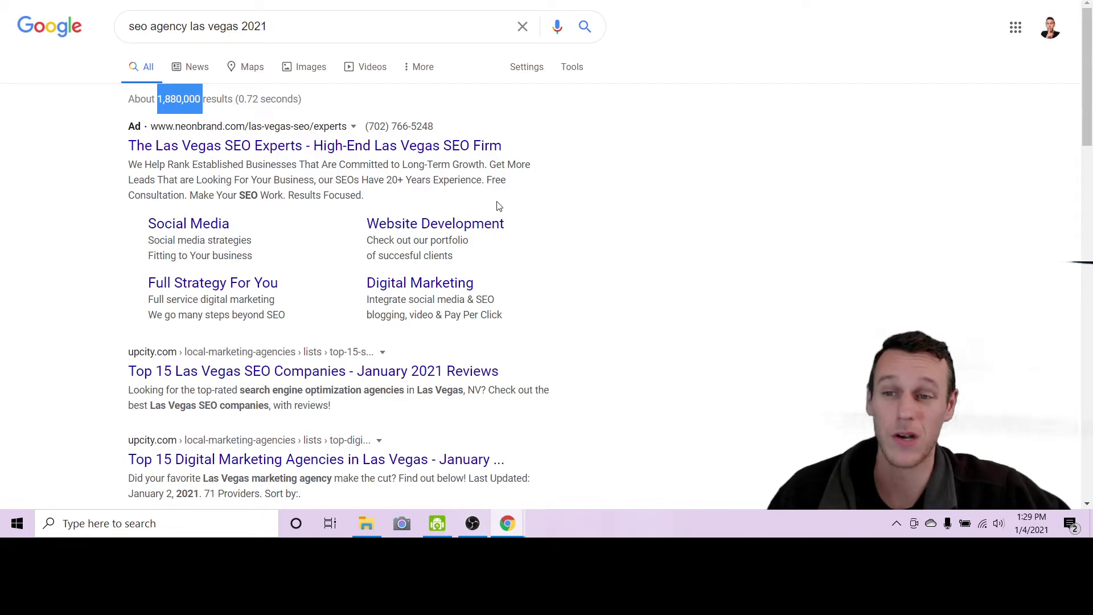
# Review the whole first page of Las Vegas SEO agency results, from the ads and organic listings down to the related searches
pyautogui.scroll(-10, 564, 254)
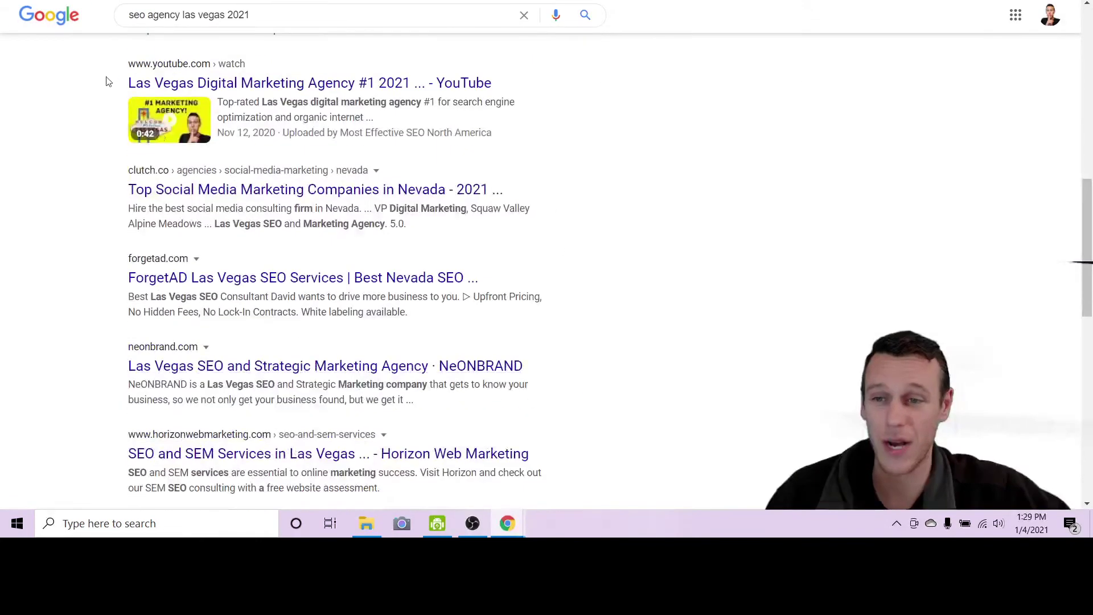
pyautogui.scroll(10, 546, 337)
pyautogui.scroll(-6, 547, 337)
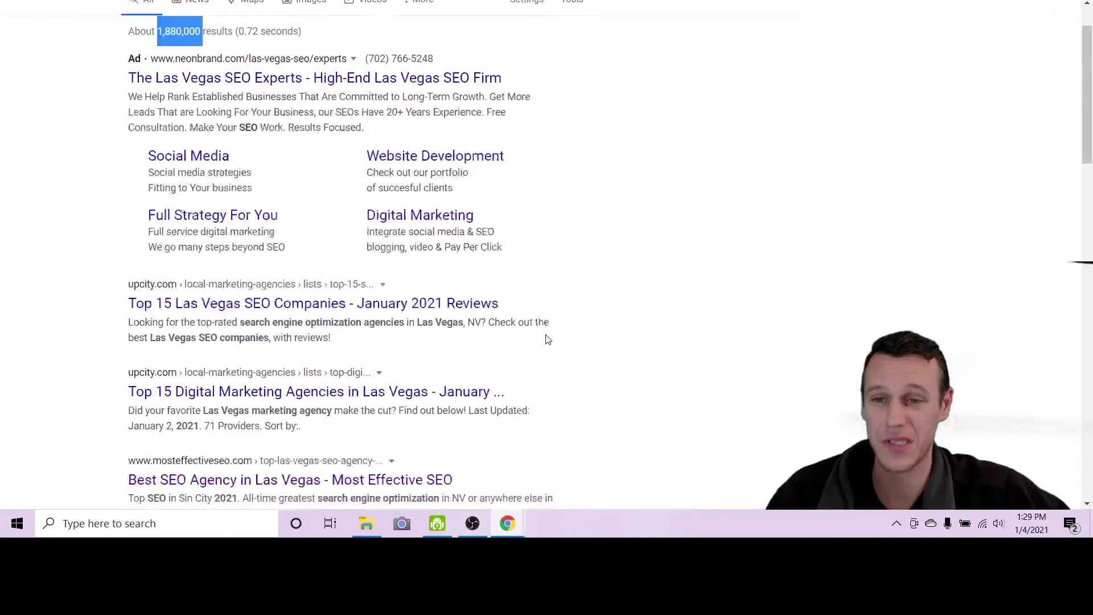
pyautogui.scroll(-4, 547, 340)
pyautogui.scroll(3, 722, 369)
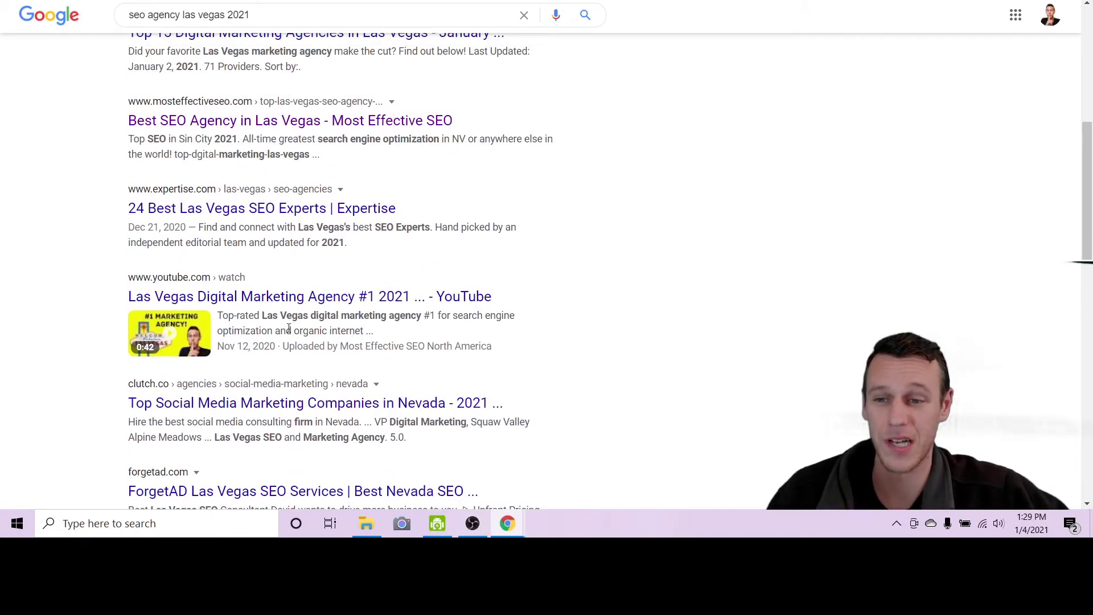
pyautogui.scroll(8, 529, 359)
pyautogui.scroll(-10, 519, 246)
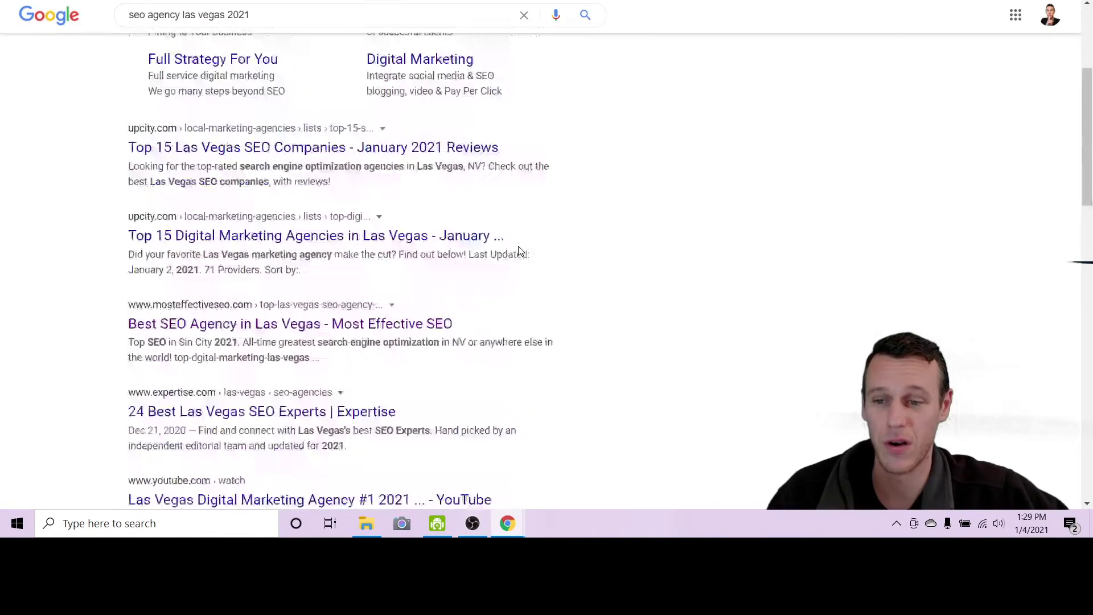
pyautogui.scroll(-8, 518, 248)
pyautogui.scroll(-5, 579, 277)
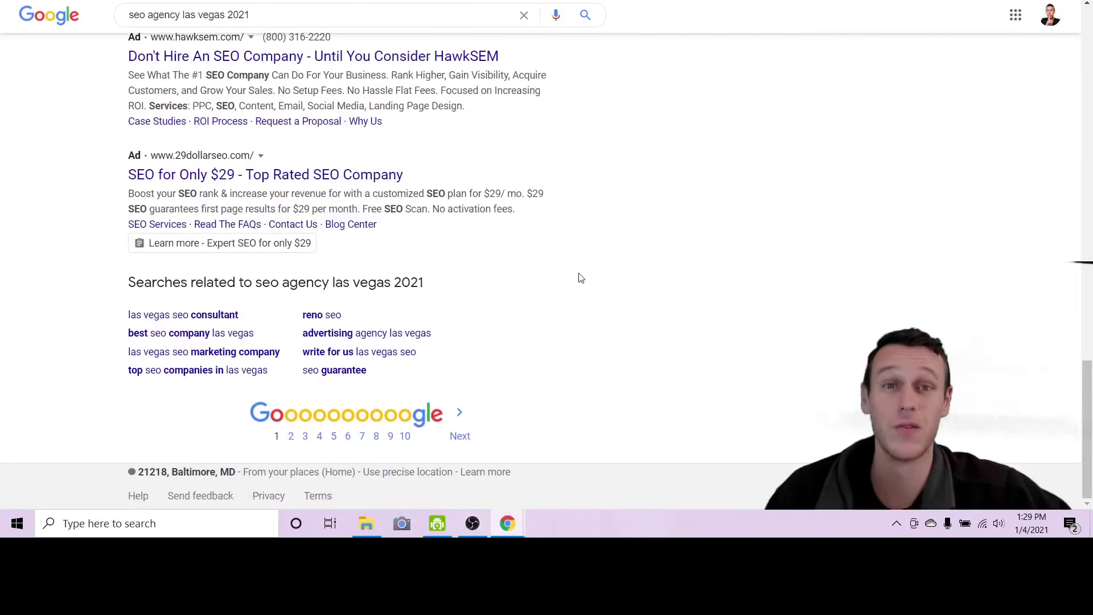
pyautogui.scroll(13, 581, 277)
pyautogui.scroll(10, 581, 278)
# Open the video "Build Thousands of POWERFUL Local SEO Links With Exploit" from the Chase Reiner YouTube channel, pause it, and expand its description
pyautogui.hotkey('ctrl', 'Tab')
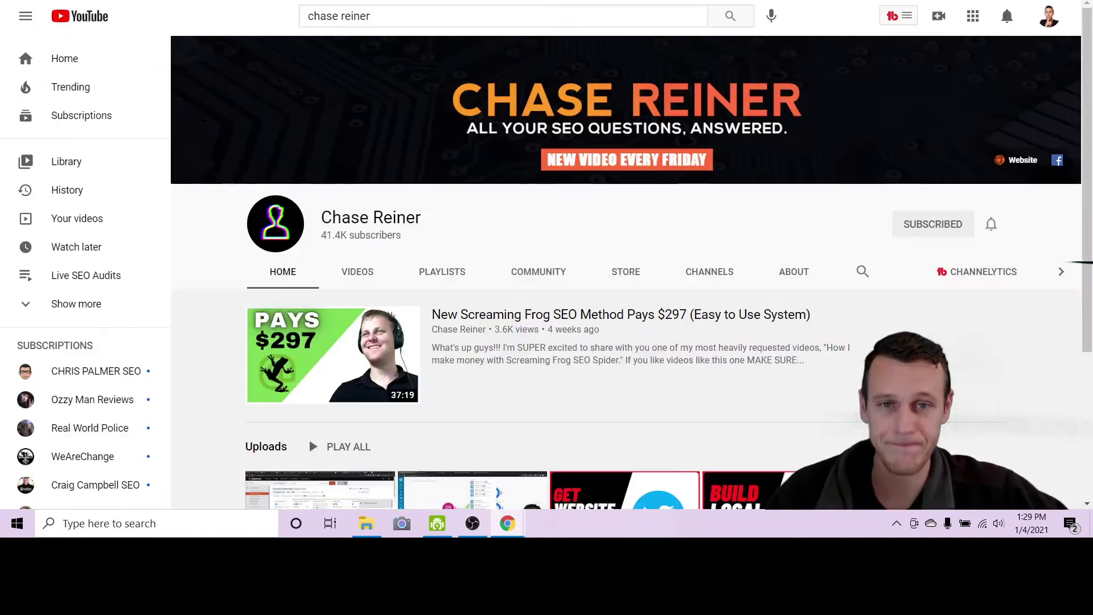
pyautogui.scroll(-4, 655, 225)
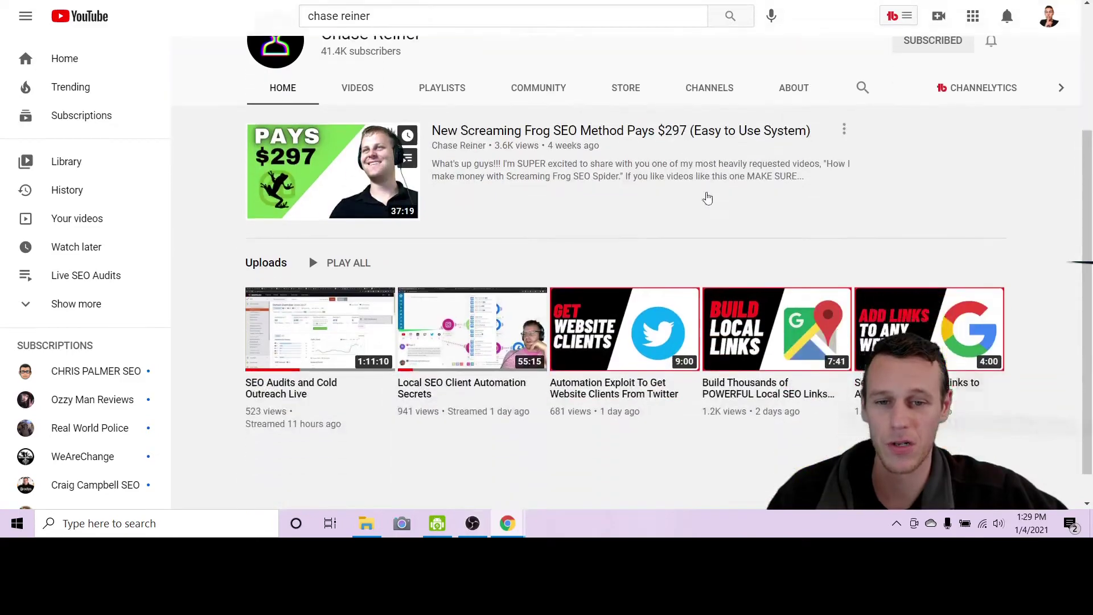
pyautogui.click(791, 323)
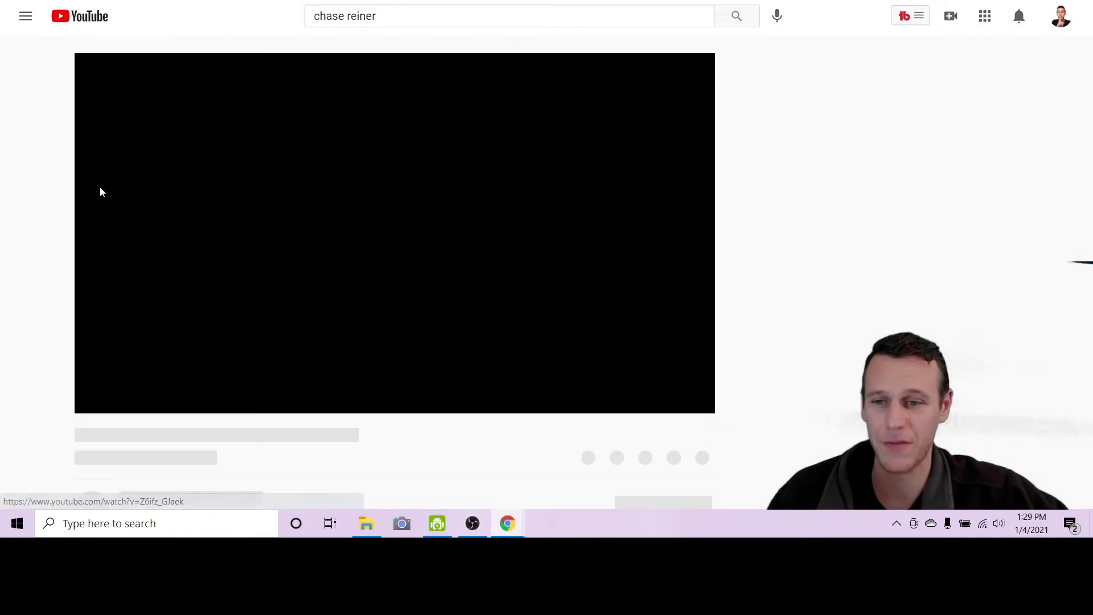
pyautogui.click(91, 402)
pyautogui.scroll(-6, 51, 110)
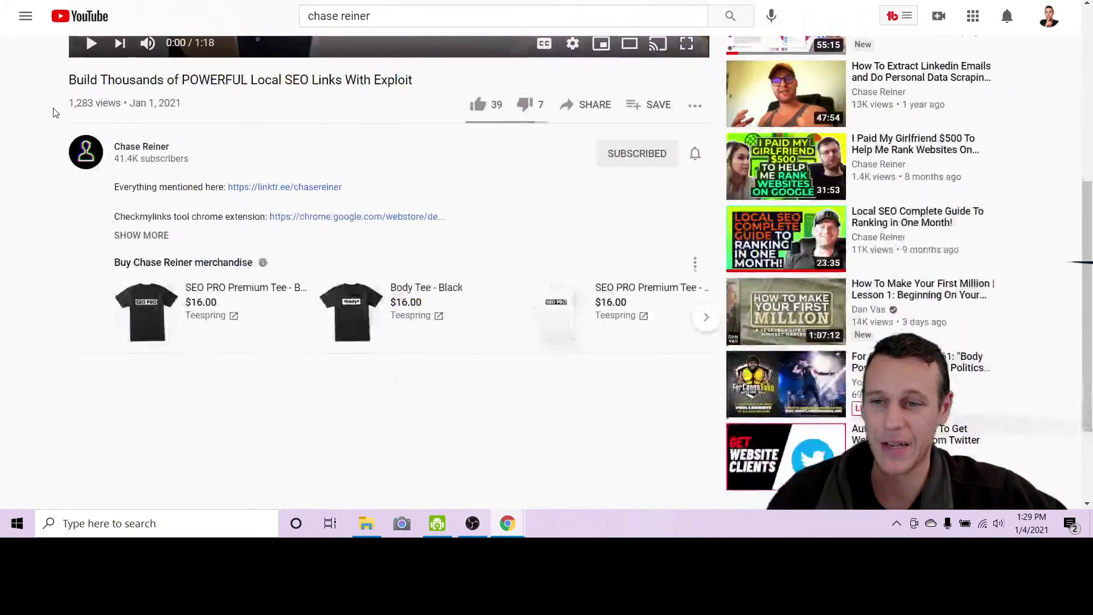
pyautogui.click(141, 237)
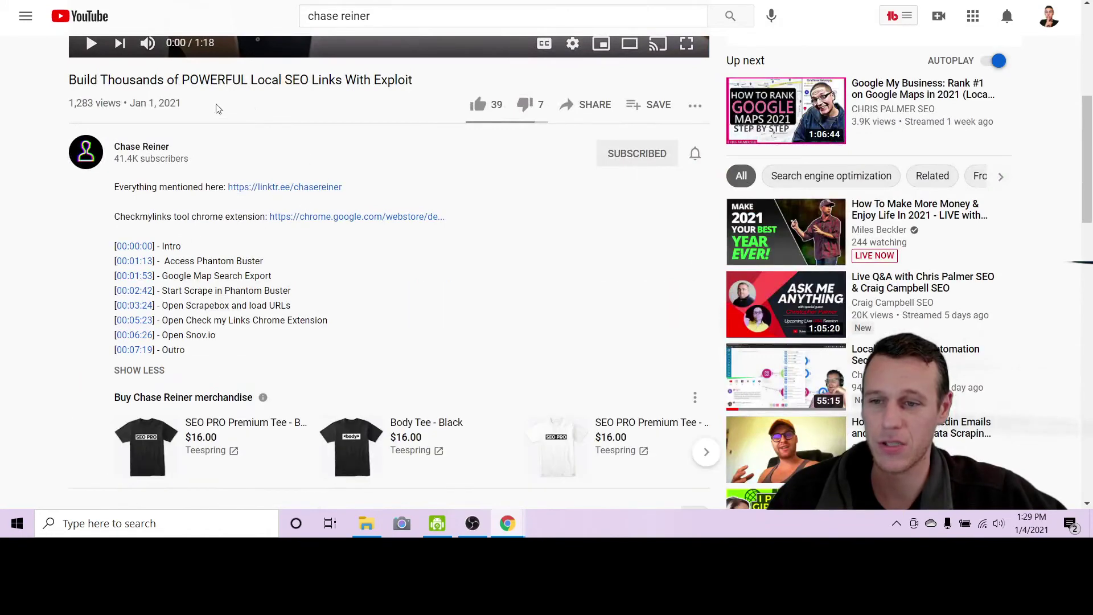
# Examine the video's description links, chapter timestamps, title and comments, pausing the ad that plays
pyautogui.scroll(-1, 148, 266)
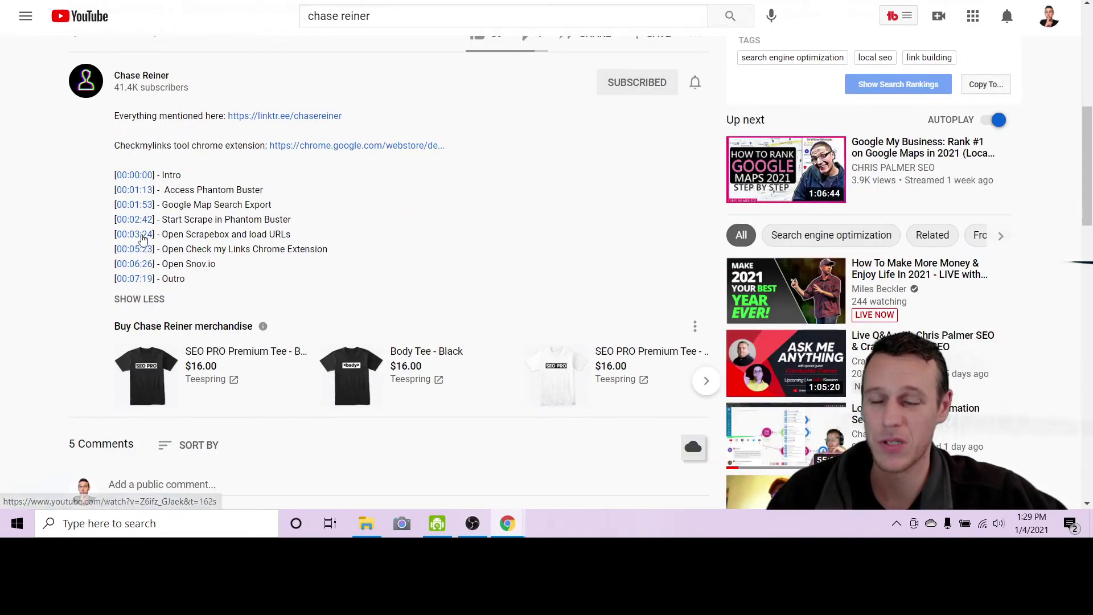
pyautogui.scroll(3, 40, 171)
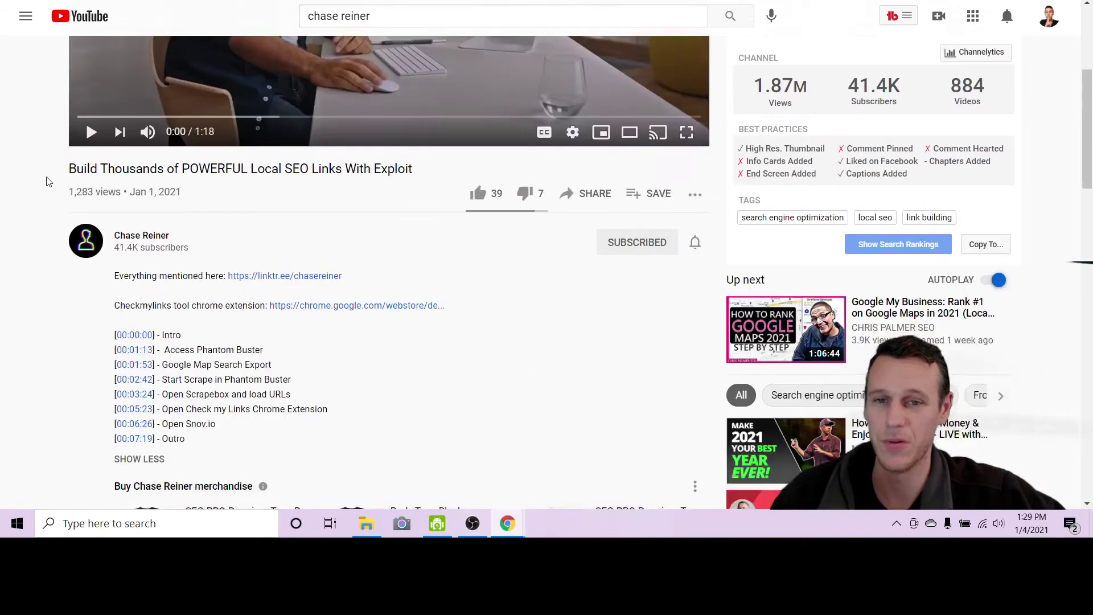
pyautogui.scroll(3, 49, 182)
pyautogui.scroll(-8, 49, 182)
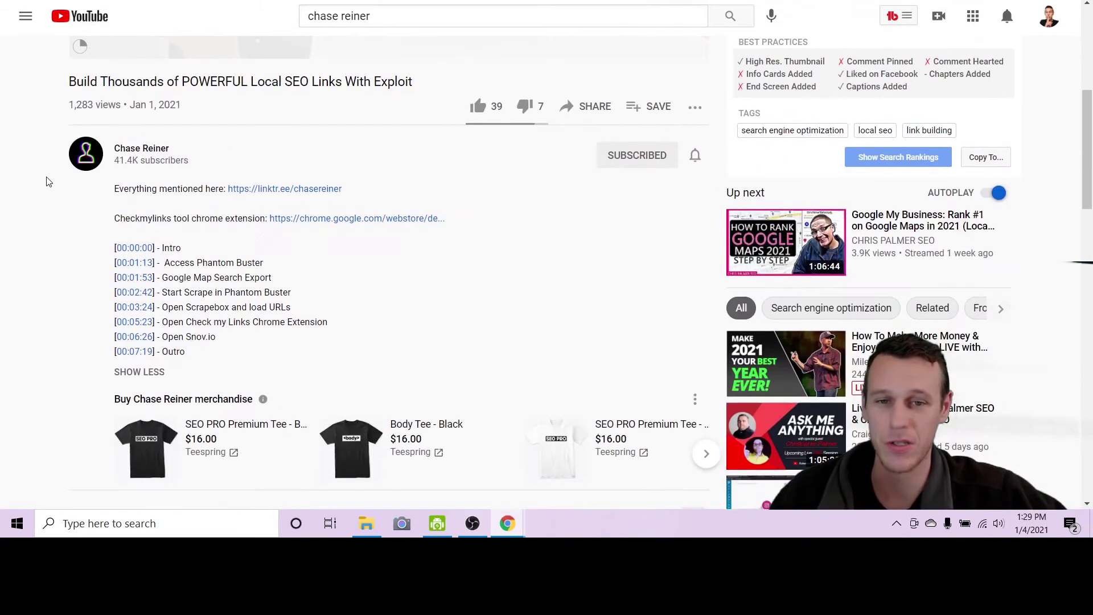
pyautogui.scroll(1, 251, 143)
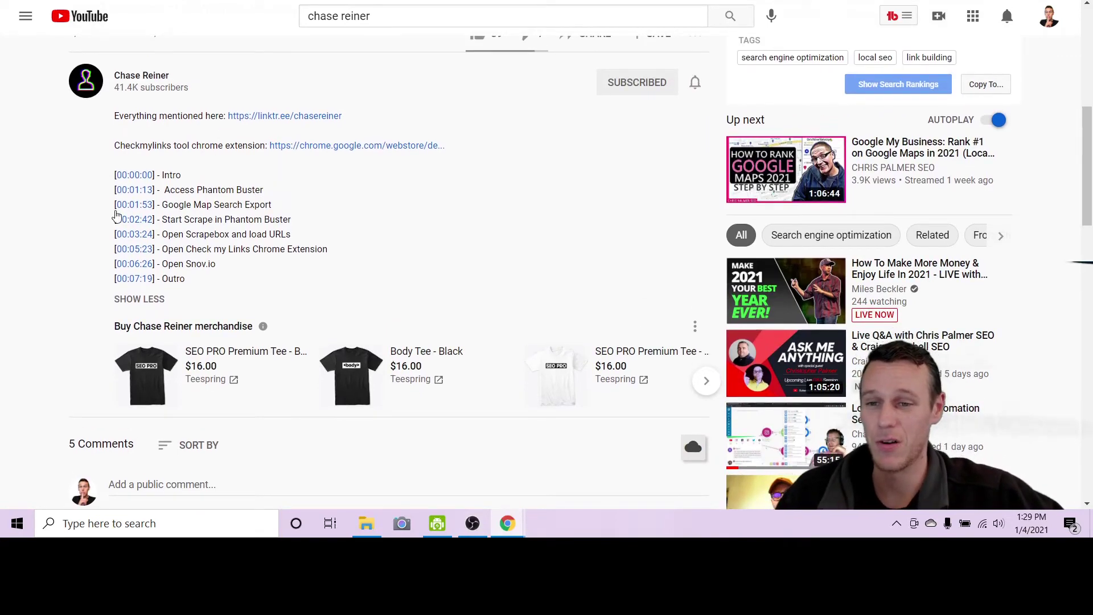
pyautogui.scroll(6, 122, 62)
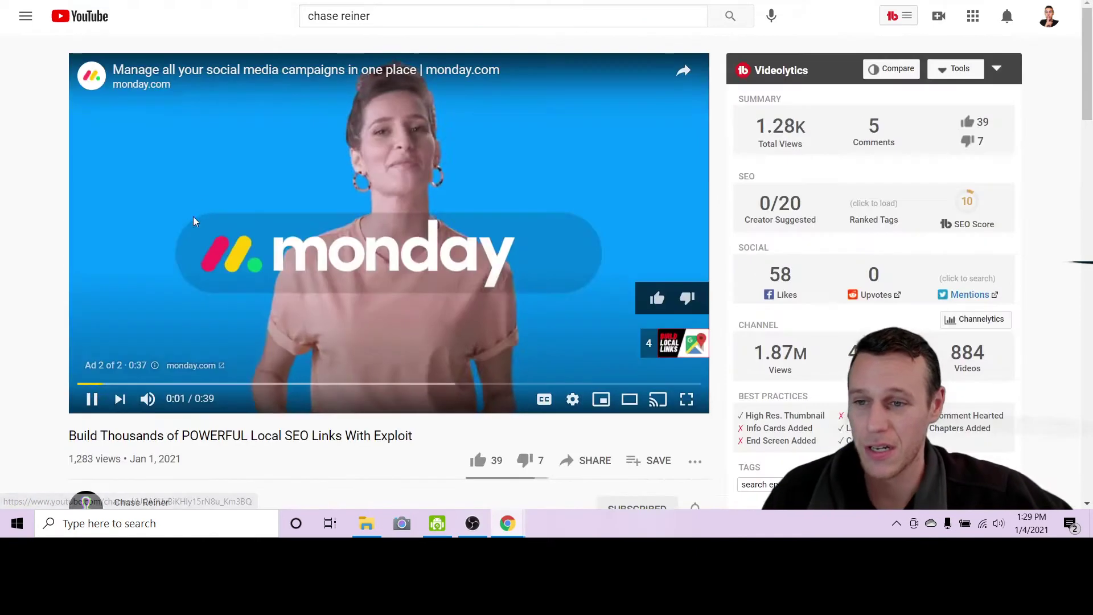
pyautogui.click(90, 397)
pyautogui.scroll(-3, 61, 196)
pyautogui.scroll(-5, 61, 196)
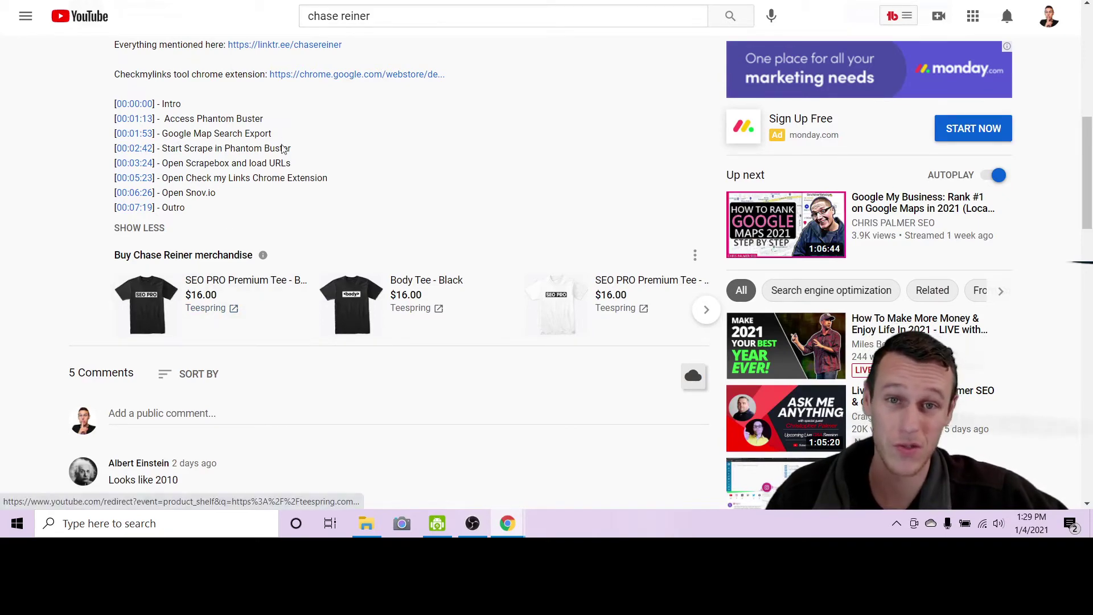
# Open the "Las Vegas Digital Marketing Agency #1 2021" video from the Google results, expand its description and pause playback
pyautogui.scroll(2, 306, 159)
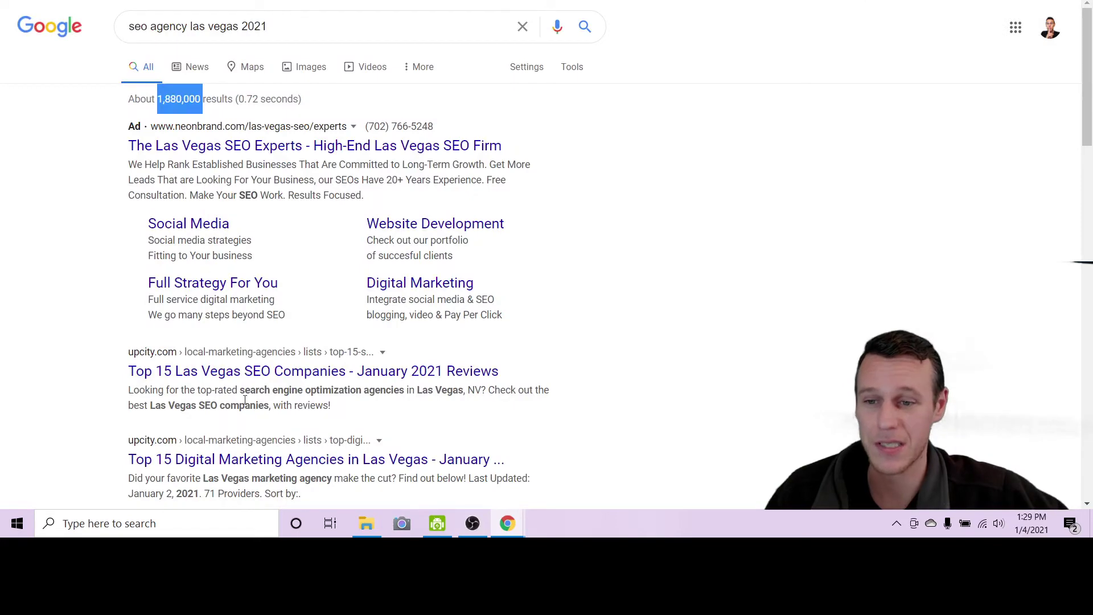
pyautogui.scroll(-8, 245, 401)
pyautogui.click(301, 296)
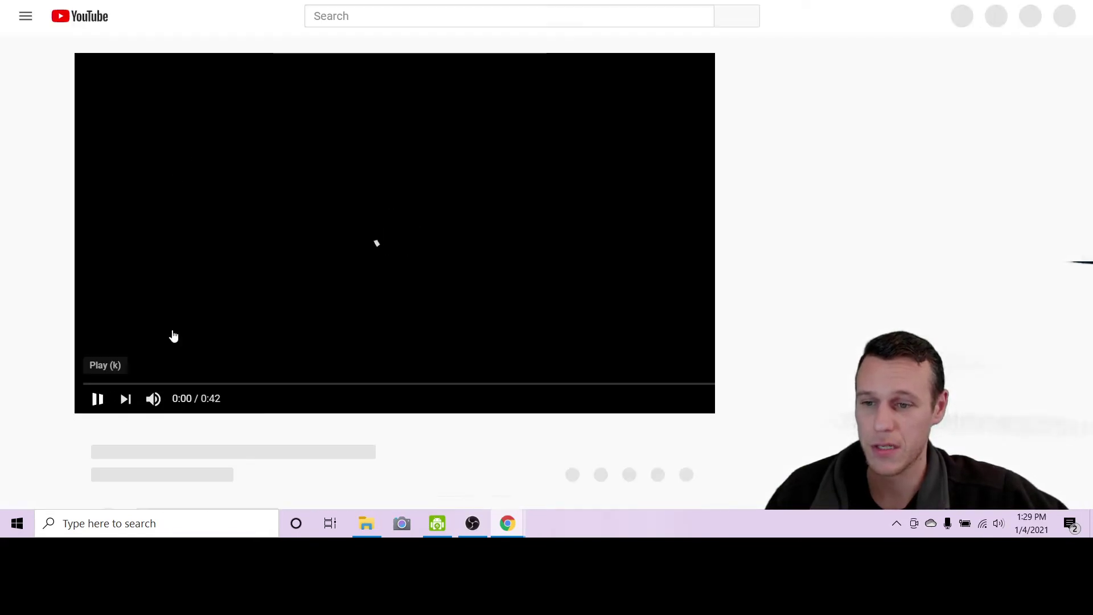
pyautogui.scroll(-4, 161, 302)
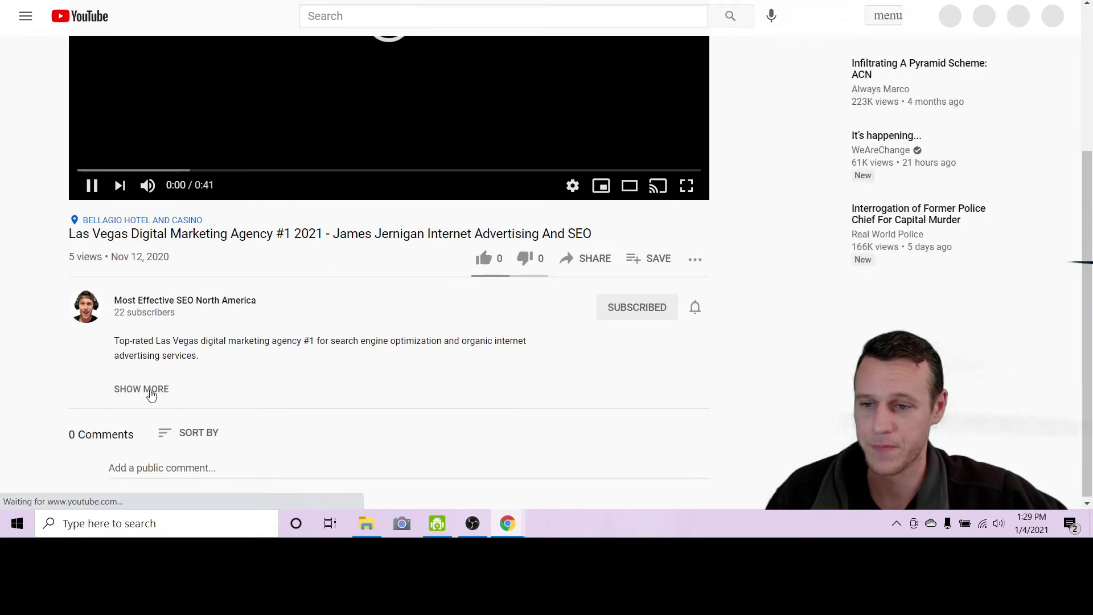
pyautogui.click(142, 390)
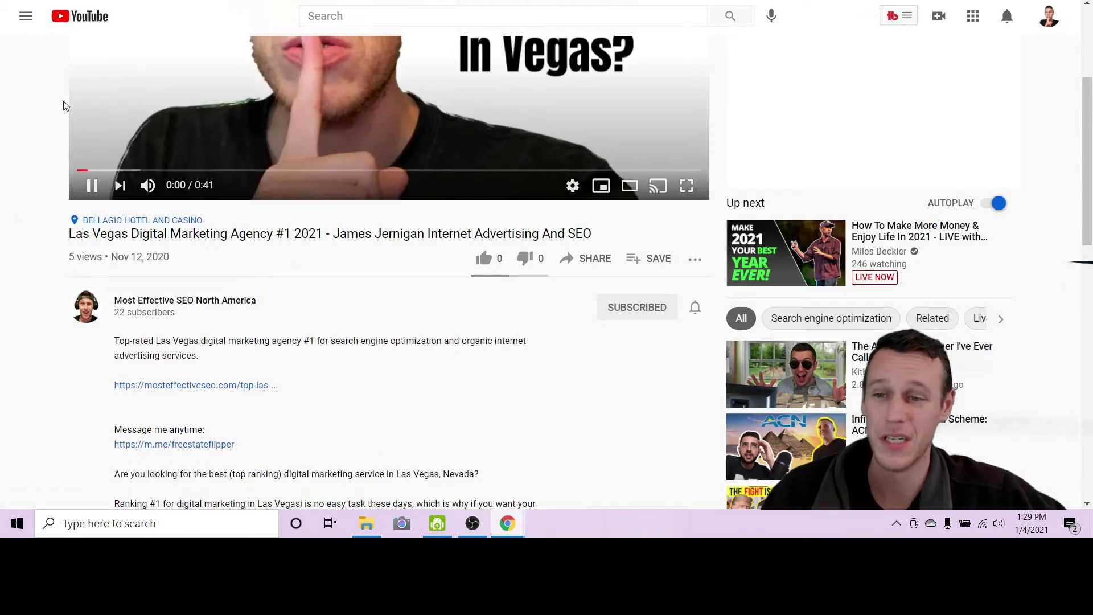
pyautogui.press('k')
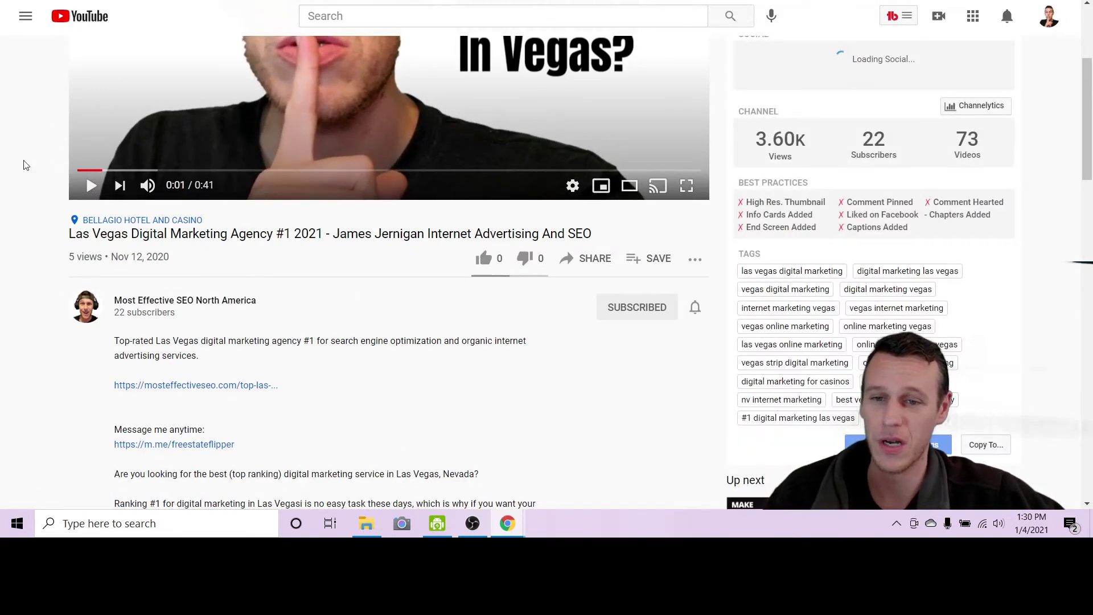
# Read through the Las Vegas video's full description, including its links and keyword-rich paragraphs
pyautogui.scroll(-3, 319, 268)
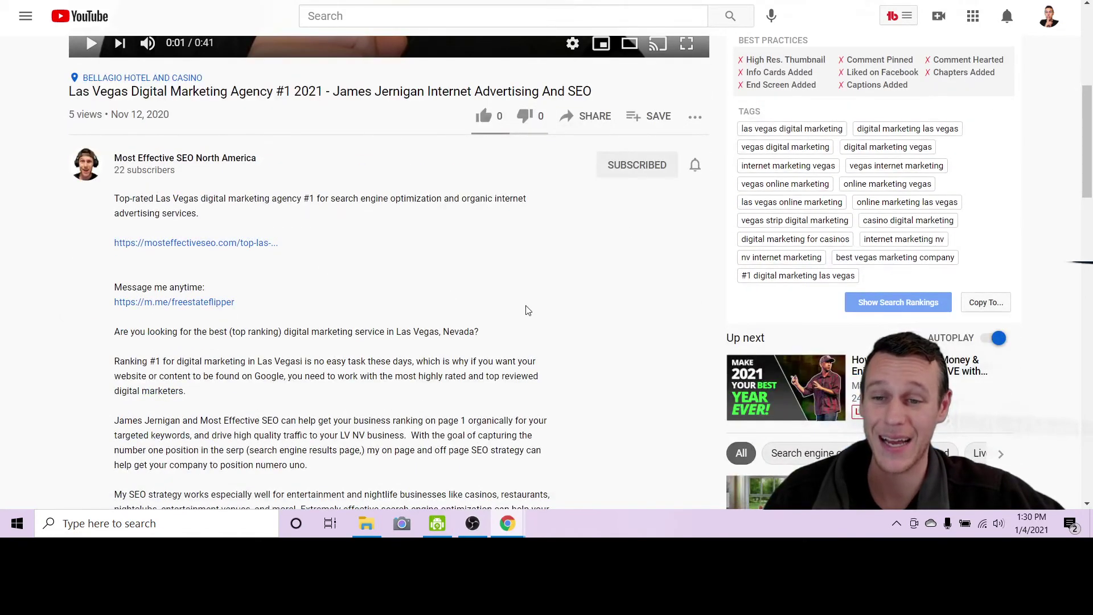
pyautogui.scroll(-5, 528, 310)
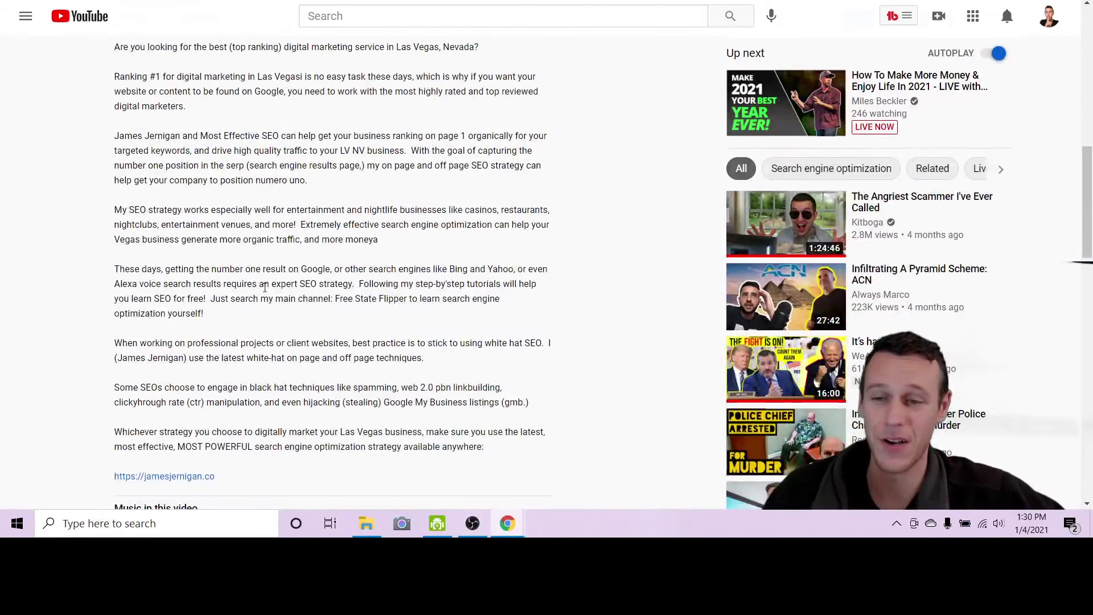
pyautogui.scroll(-3, 261, 286)
pyautogui.scroll(6, 336, 349)
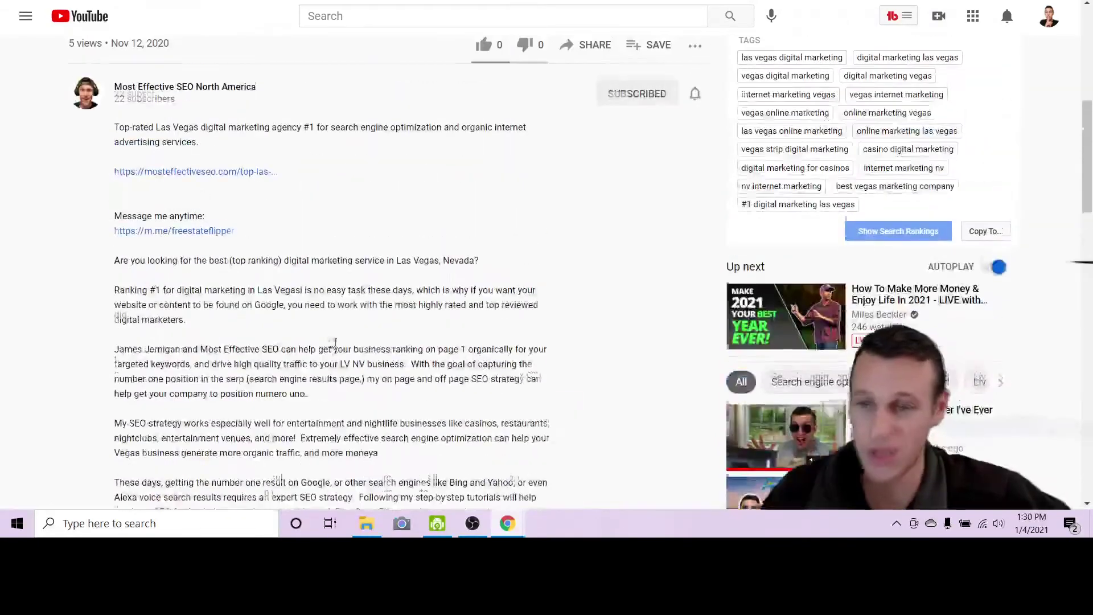
pyautogui.scroll(-1, 154, 256)
pyautogui.scroll(-1, 145, 219)
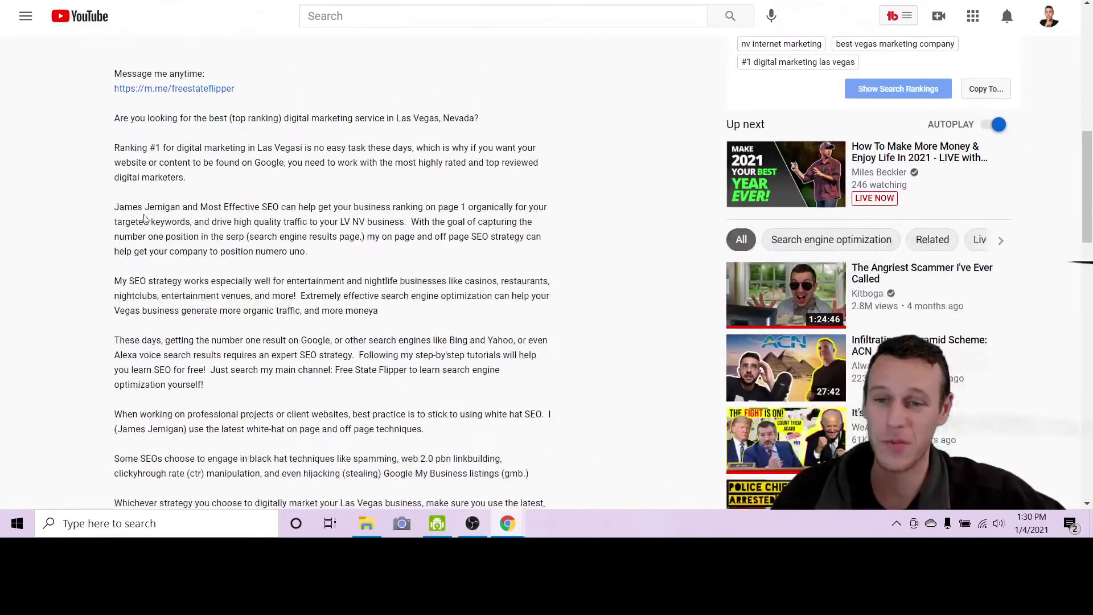
# Highlight the body paragraphs of the description, including the "Ranking #1 for digital marketing" and "My SEO strategy works" wording
pyautogui.moveTo(114, 147); pyautogui.dragTo(336, 459)
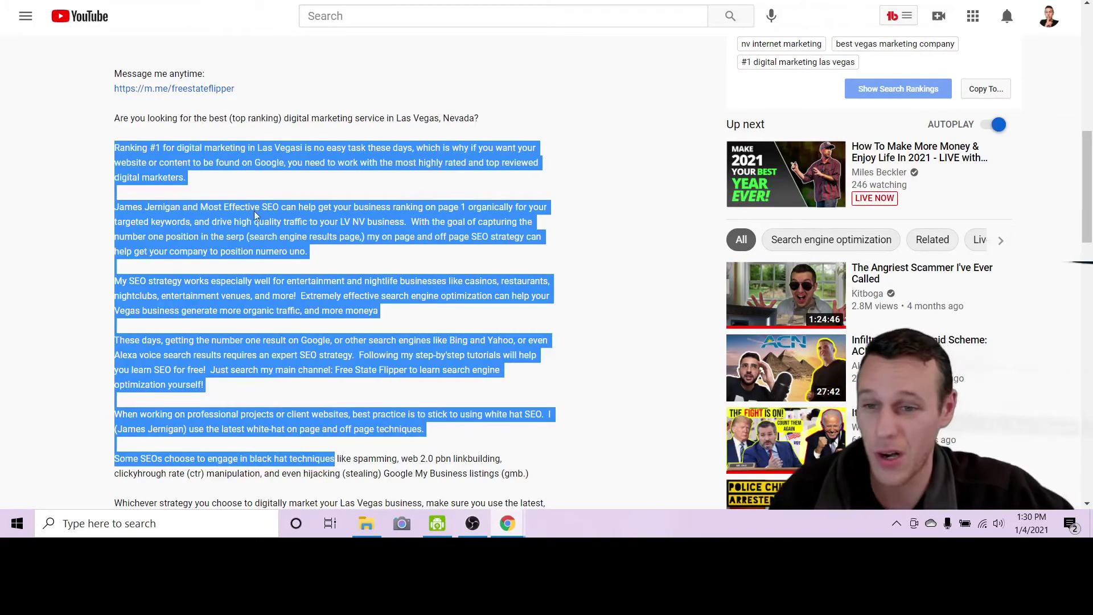
pyautogui.click(329, 272)
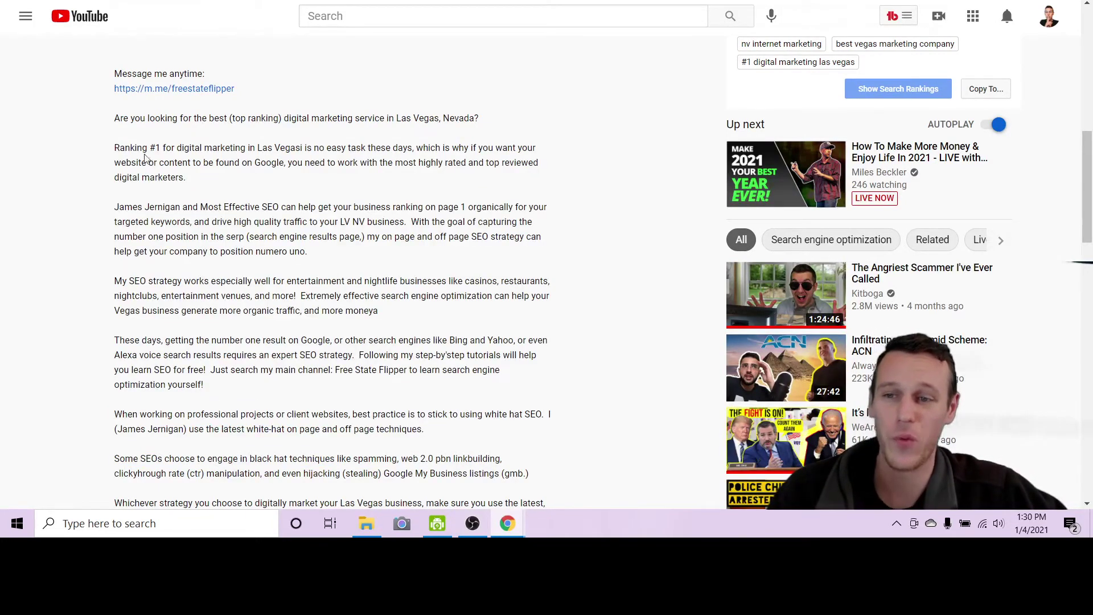
pyautogui.moveTo(131, 150); pyautogui.dragTo(215, 149)
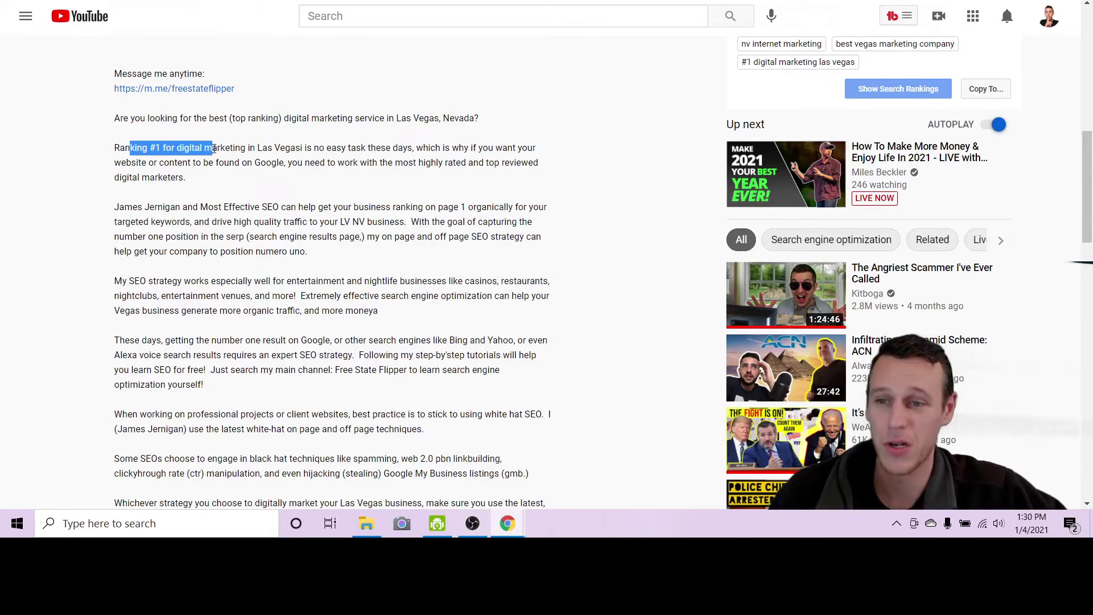
pyautogui.click(122, 149)
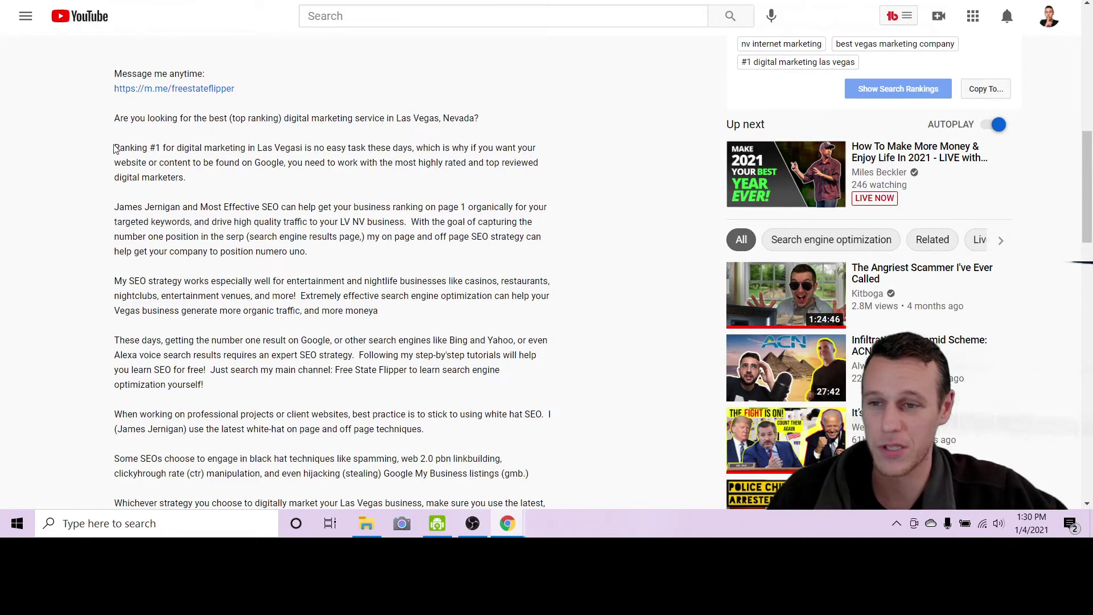
pyautogui.moveTo(116, 149); pyautogui.dragTo(306, 149)
pyautogui.click(114, 279)
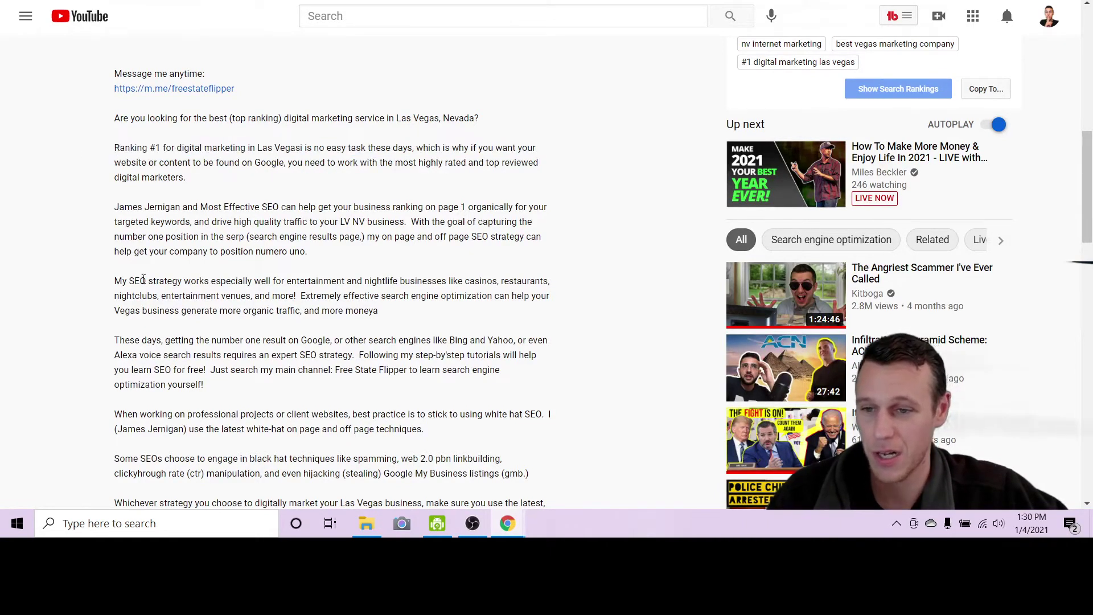
pyautogui.moveTo(131, 283); pyautogui.dragTo(216, 282)
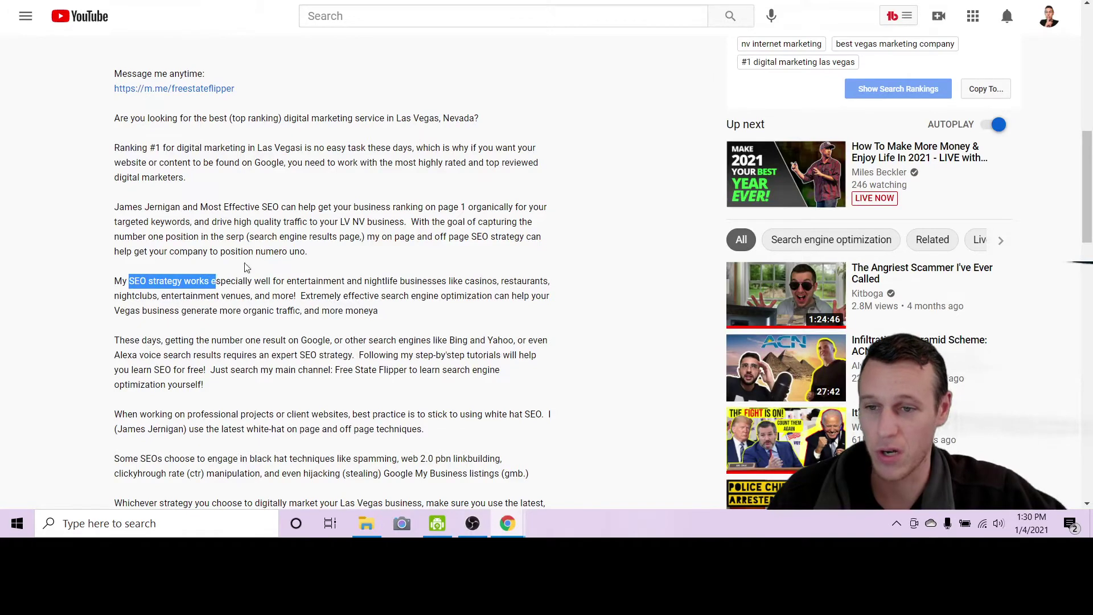
# Highlight the "Most Effective SEO" mention and the white hat and black hat passages, continuing down to the closing website link
pyautogui.moveTo(208, 209); pyautogui.dragTo(295, 205)
pyautogui.scroll(-1, 303, 323)
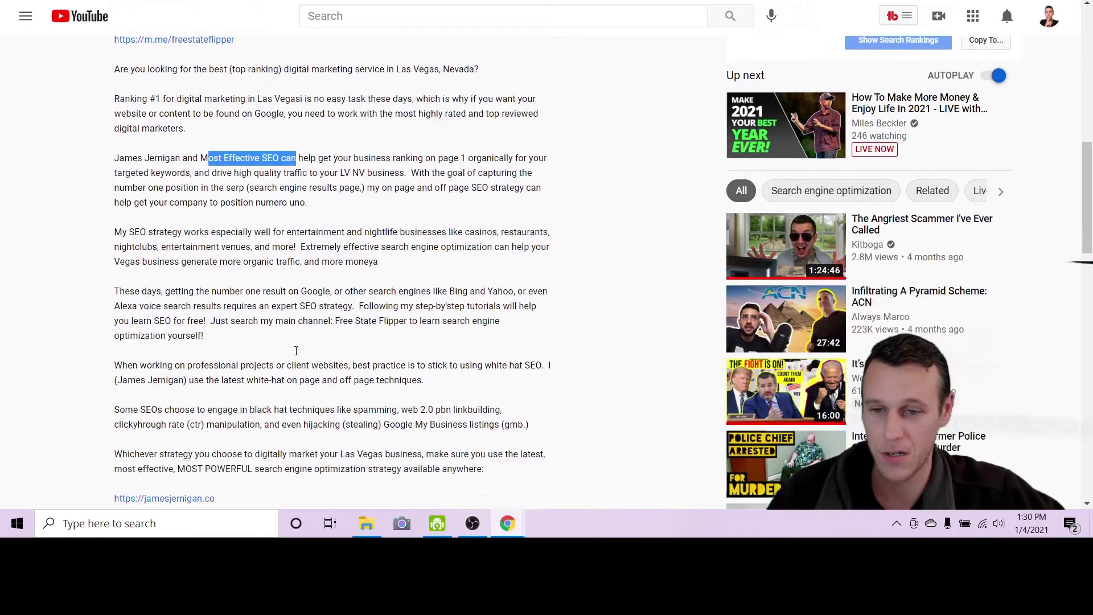
pyautogui.moveTo(310, 343); pyautogui.dragTo(448, 362)
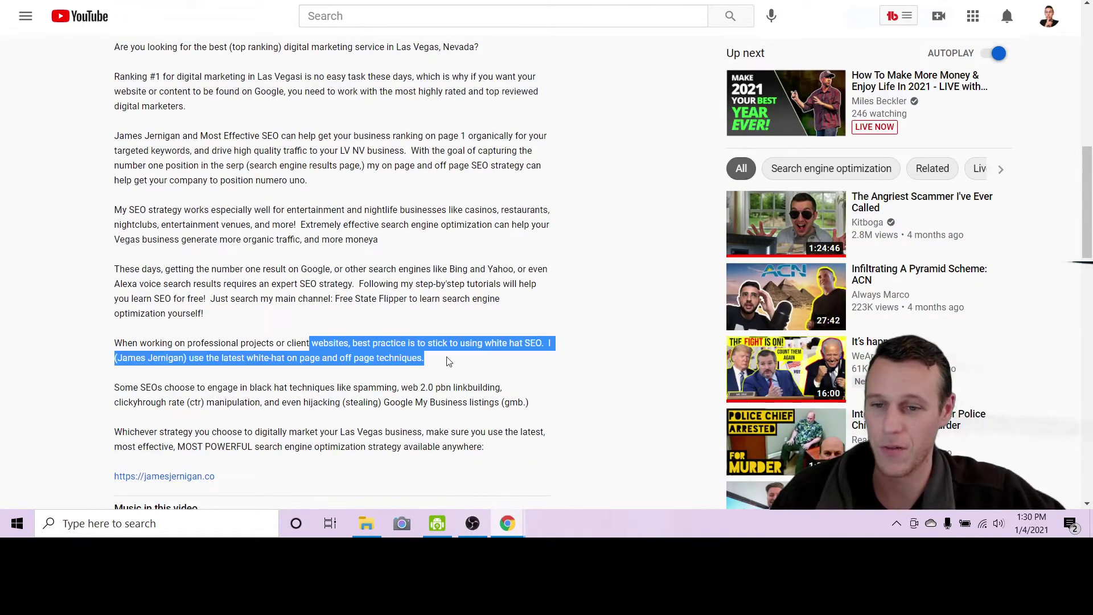
pyautogui.moveTo(197, 388); pyautogui.dragTo(531, 404)
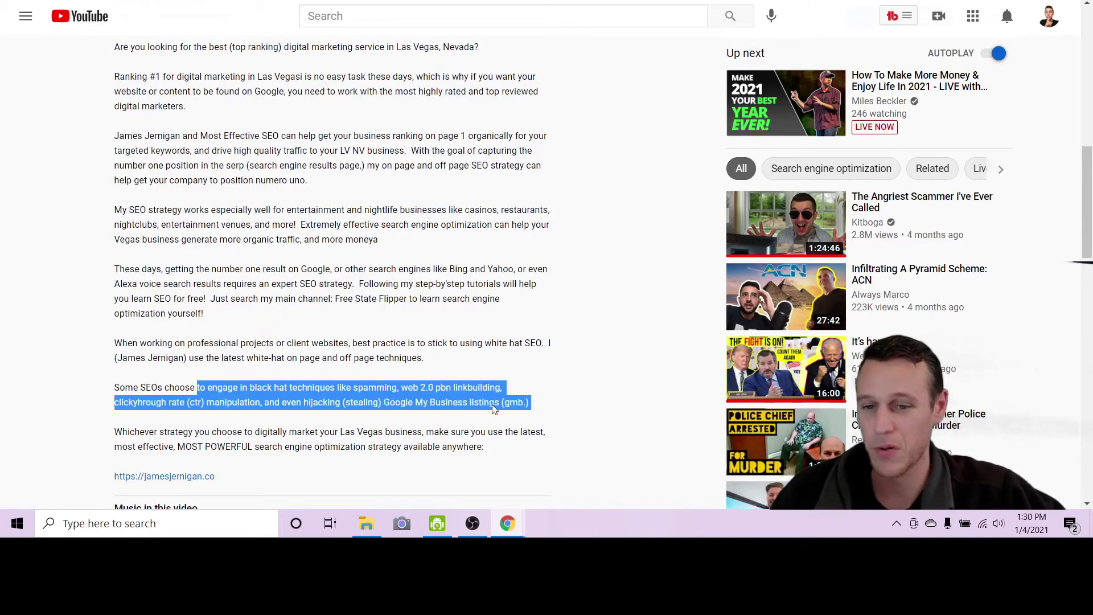
pyautogui.scroll(-2, 444, 353)
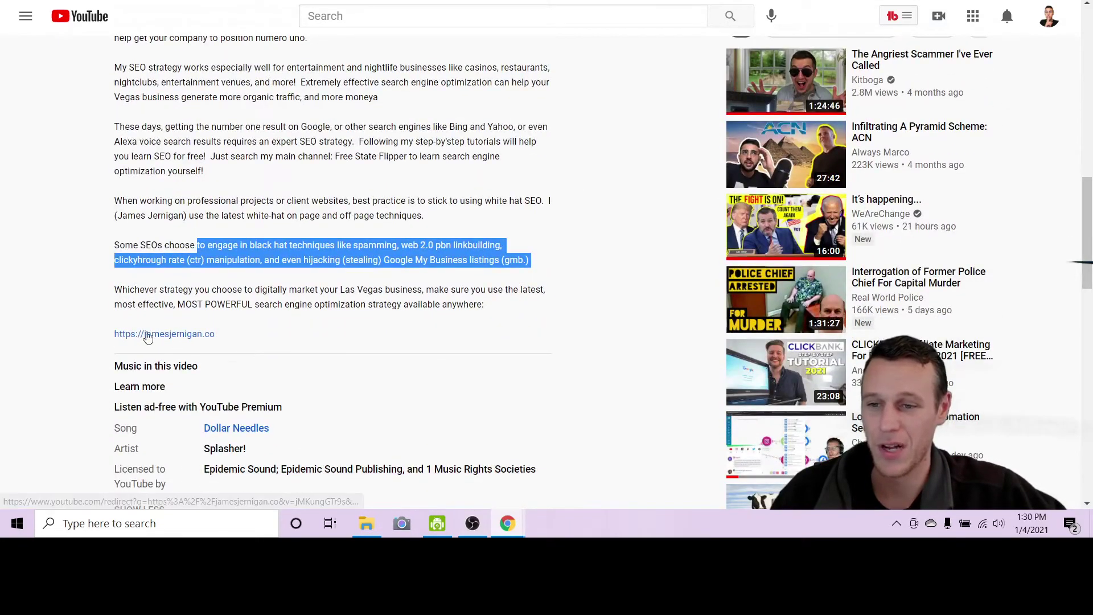
# Go back to the beginning of the description and highlight its opening "Top-rated Las Vegas digital marketing agency" sentence
pyautogui.scroll(10, 217, 344)
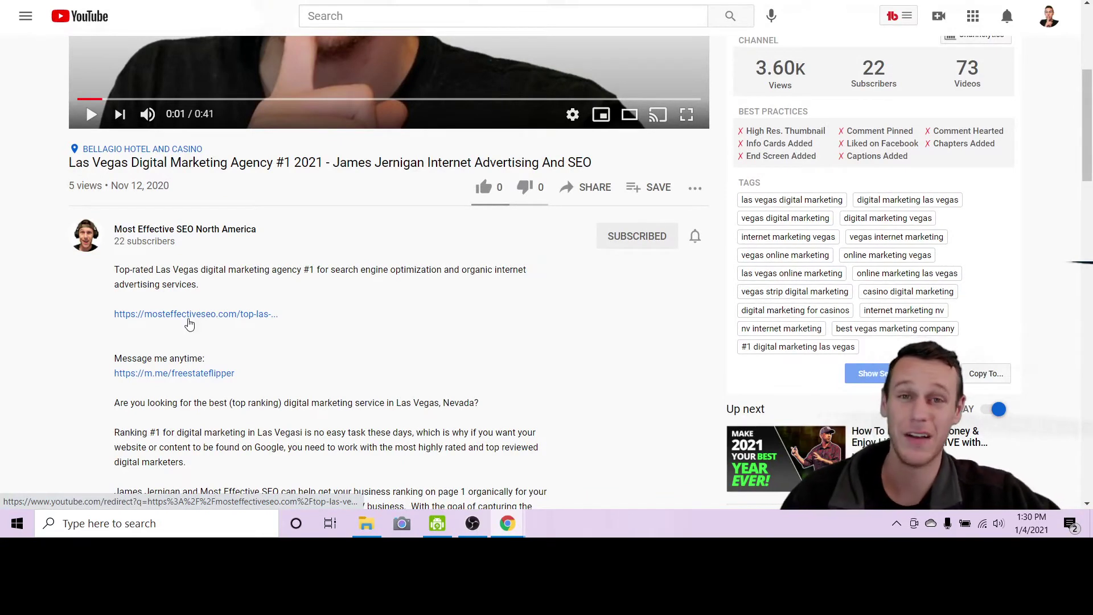
pyautogui.scroll(1, 248, 291)
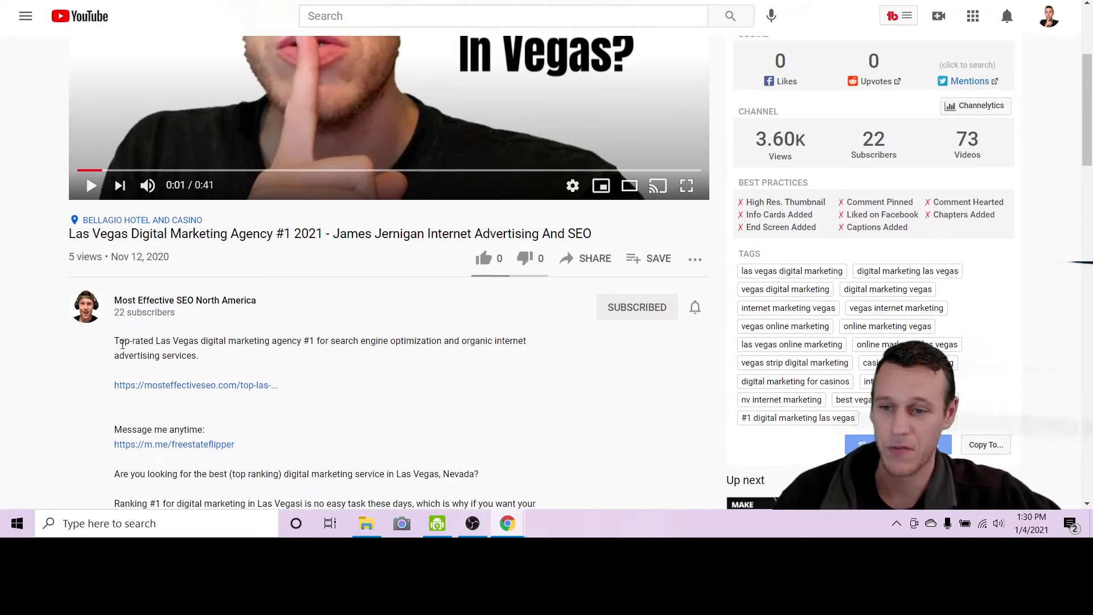
pyautogui.moveTo(123, 344); pyautogui.dragTo(325, 359)
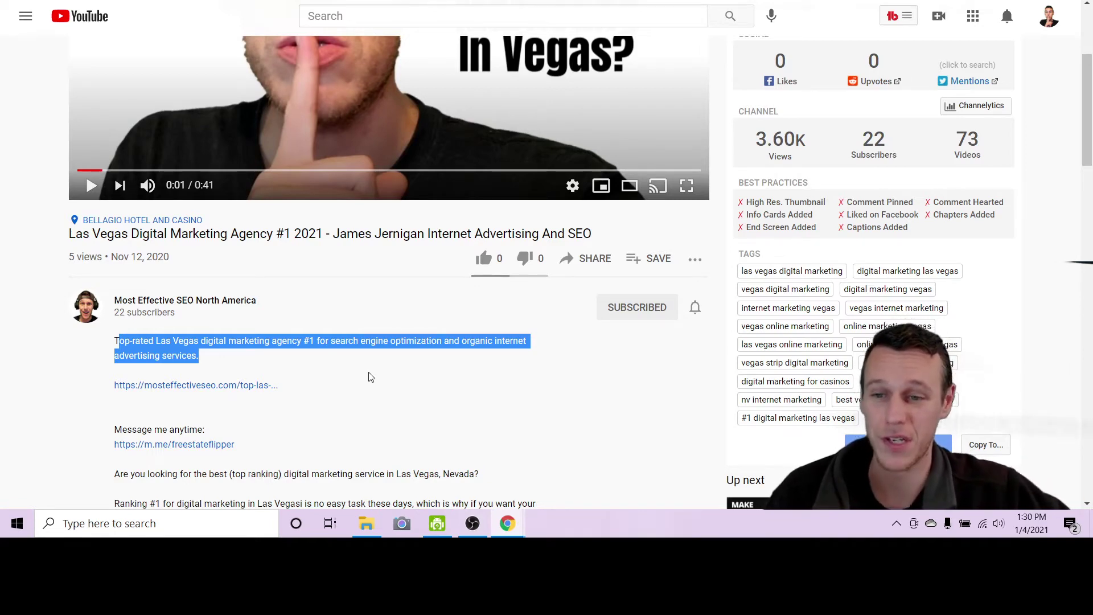
pyautogui.scroll(2, 101, 317)
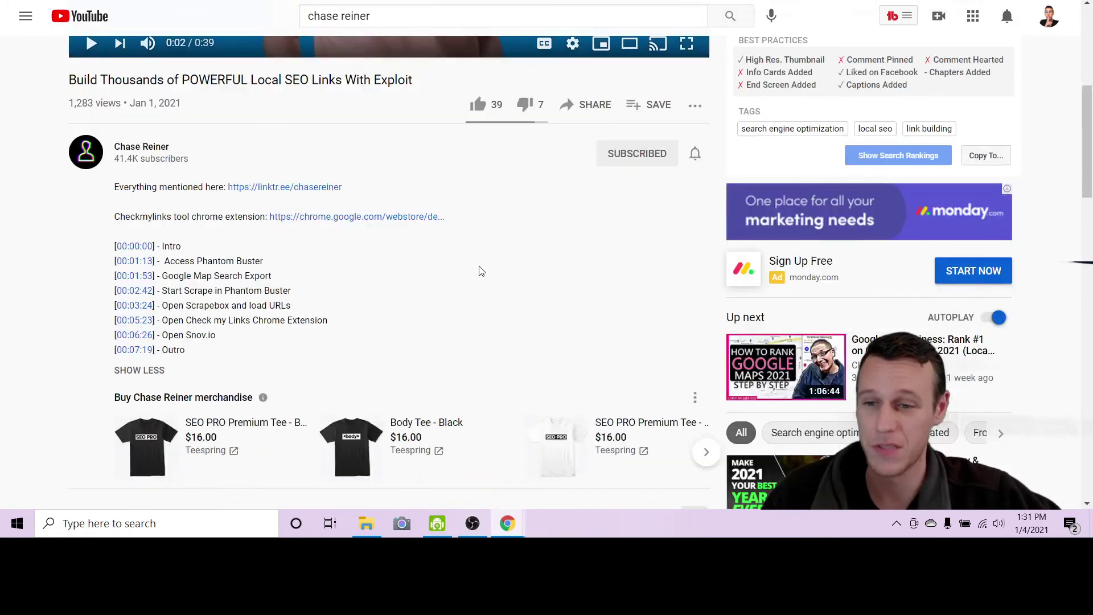
# Return to Chase Reiner's "Build Thousands of POWERFUL Local SEO Links With Exploit" video and examine its description, tags and Videolytics data for comparison
pyautogui.scroll(-2, 479, 271)
pyautogui.scroll(3, 3, 171)
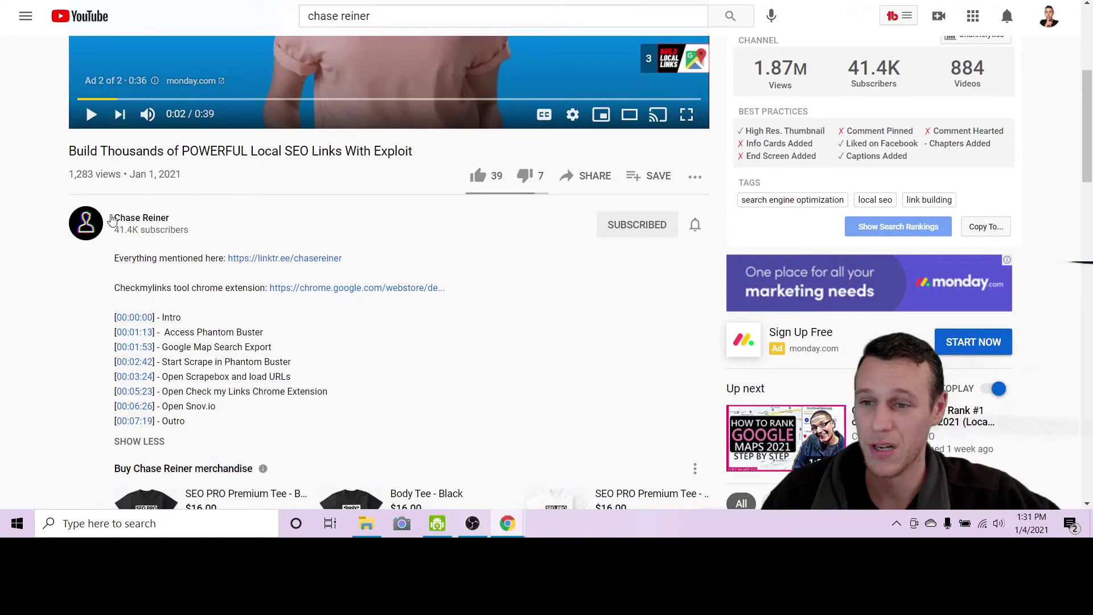
pyautogui.click(109, 217)
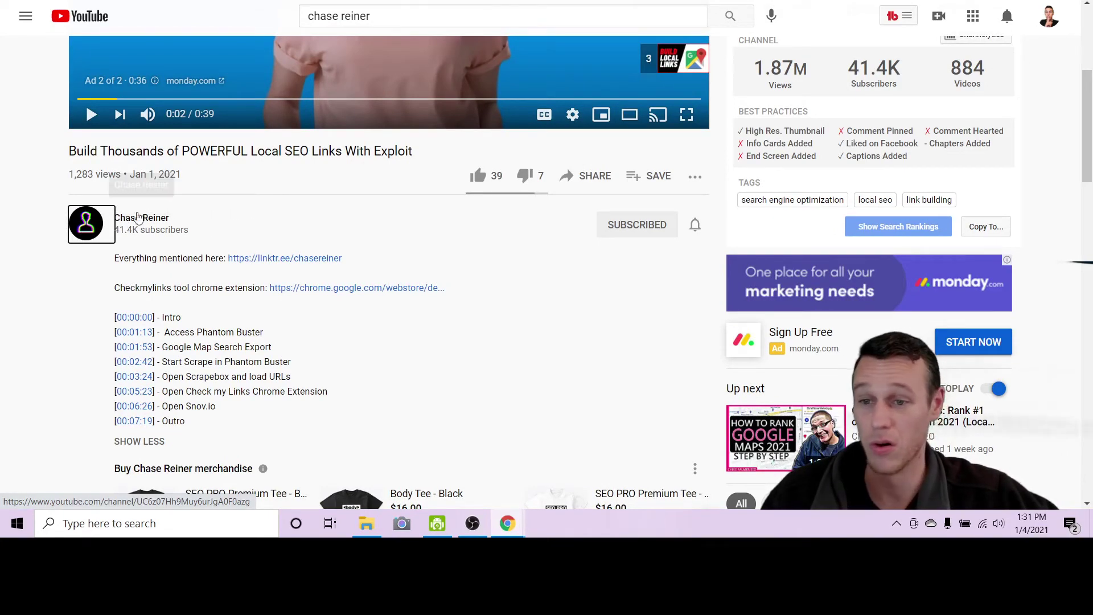
pyautogui.scroll(2, 138, 217)
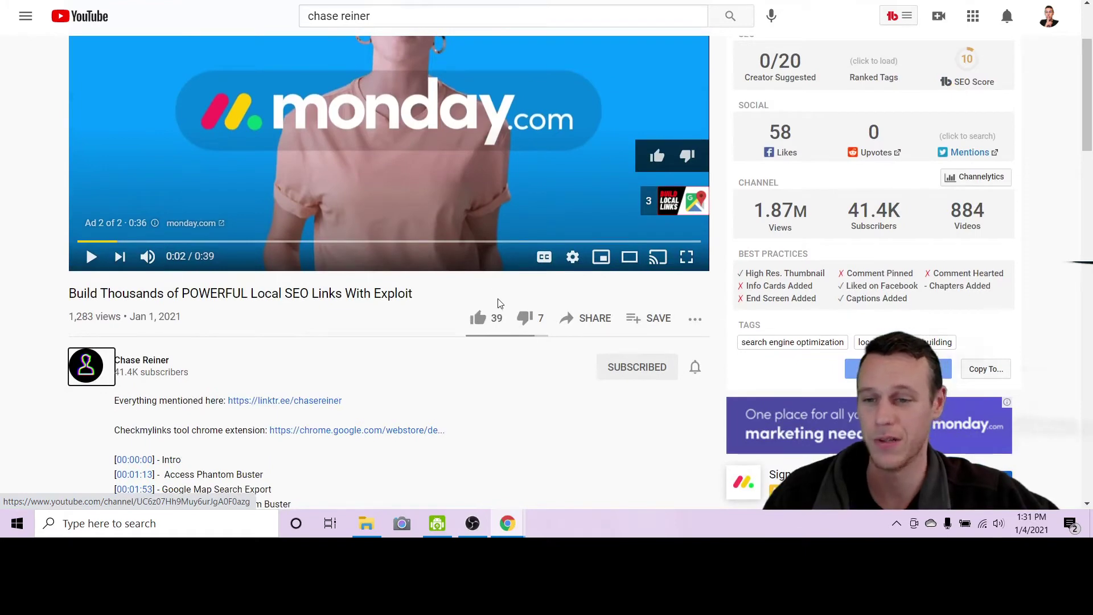
pyautogui.scroll(-3, 498, 302)
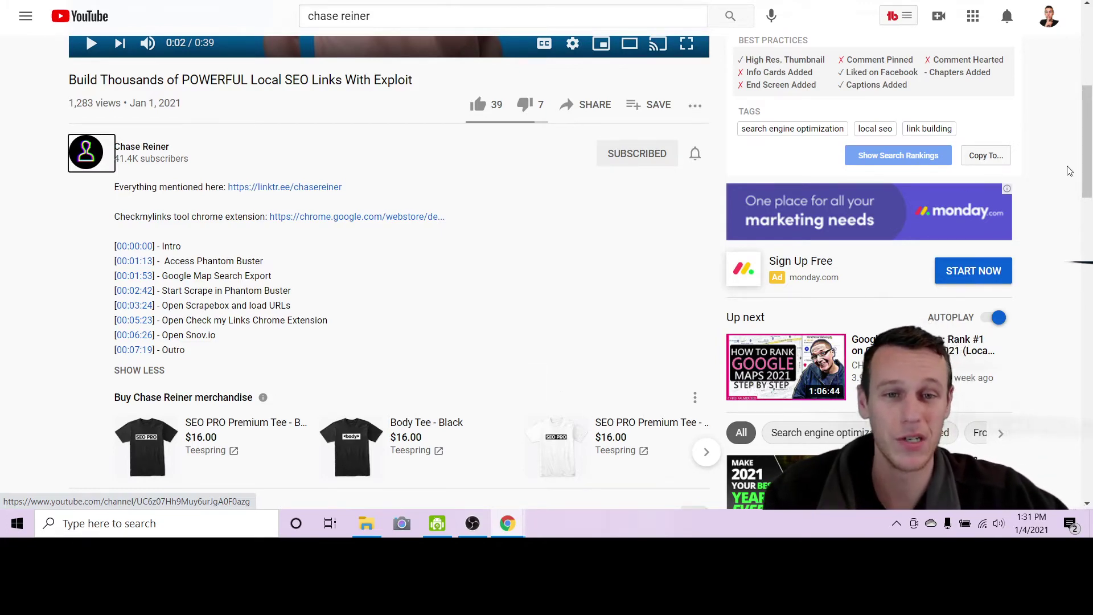
pyautogui.scroll(4, 1069, 171)
pyautogui.scroll(-5, 1070, 264)
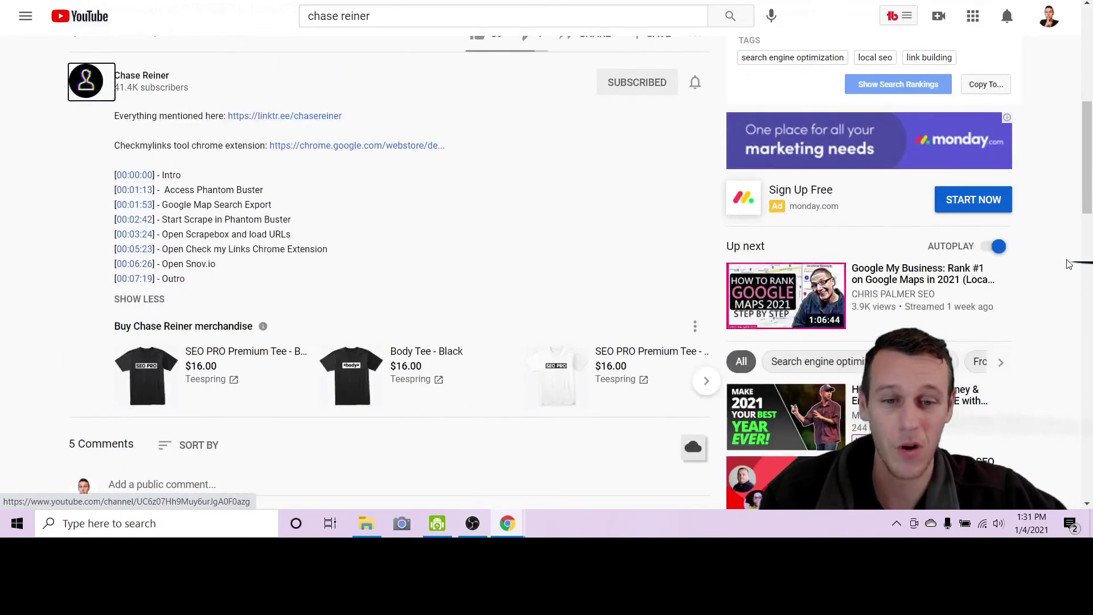
pyautogui.scroll(-1, 1070, 263)
pyautogui.scroll(6, 1071, 264)
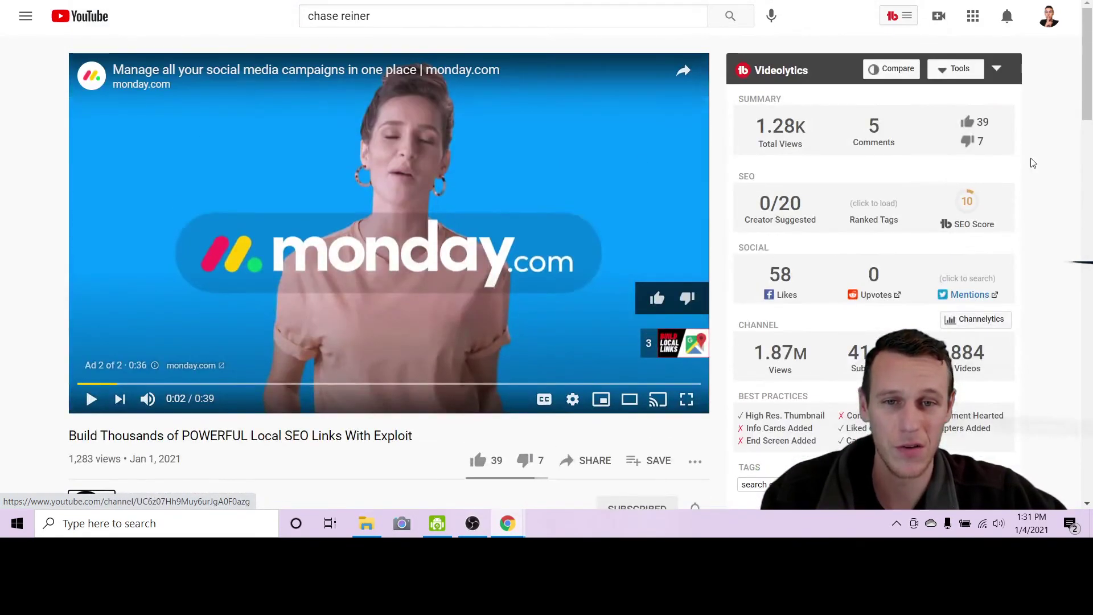
pyautogui.scroll(-3, 1034, 164)
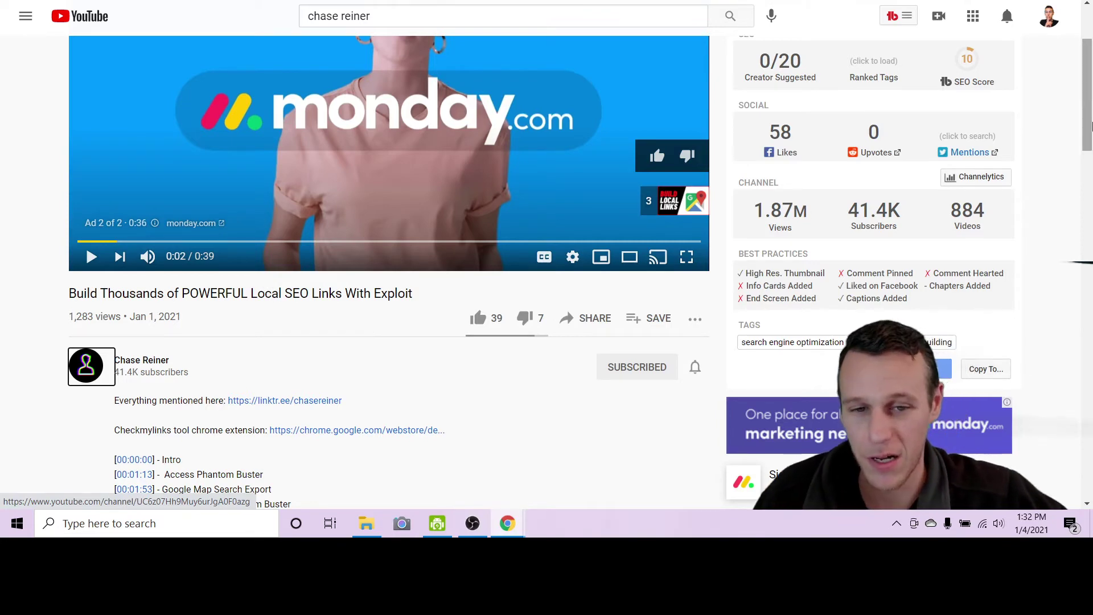
pyautogui.scroll(3, 495, 246)
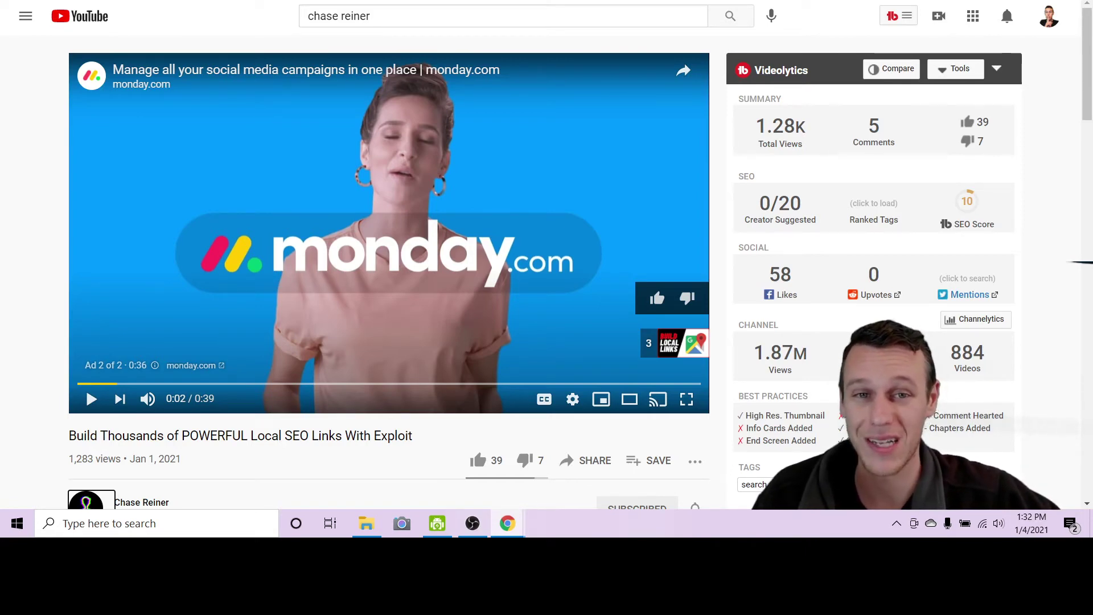
# Switch to the site builder and create a new site named "Chase Demo" from the blank template
pyautogui.hotkey('ctrl', 'Tab')
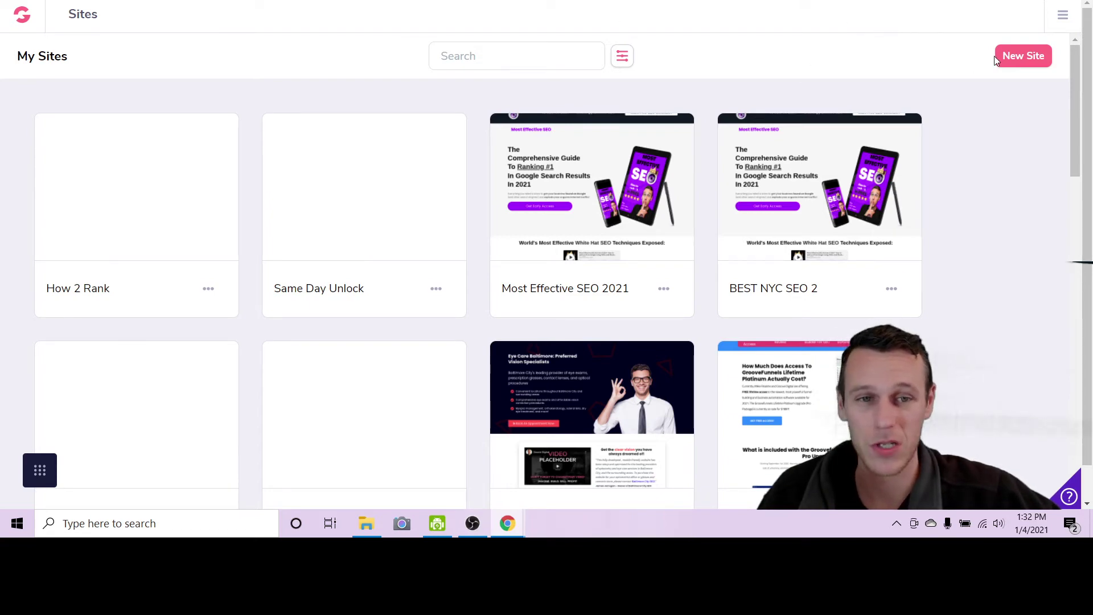
pyautogui.click(1009, 60)
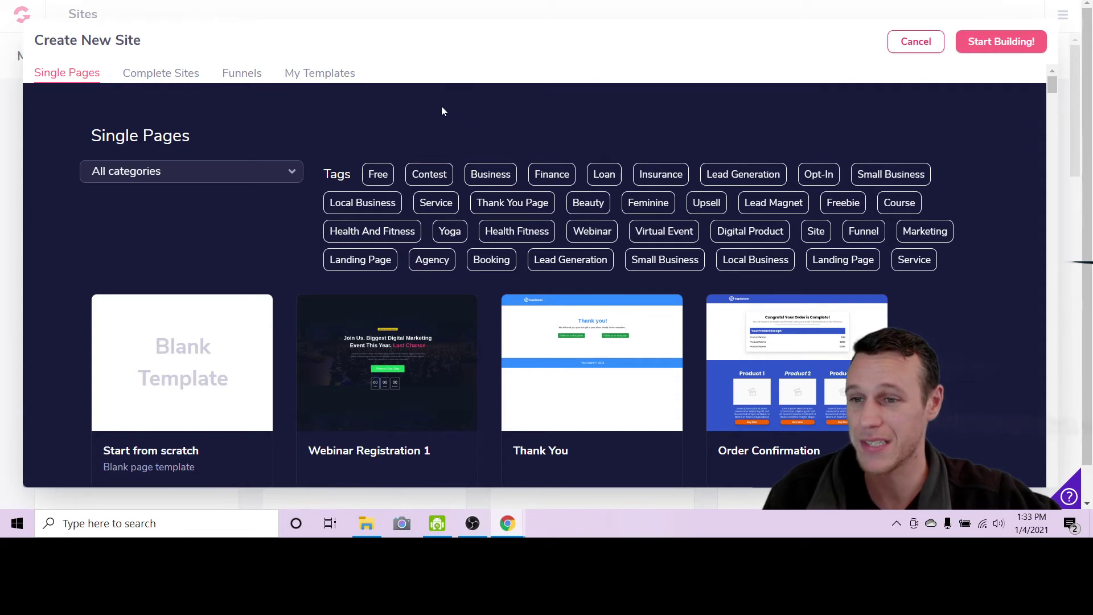
pyautogui.click(211, 326)
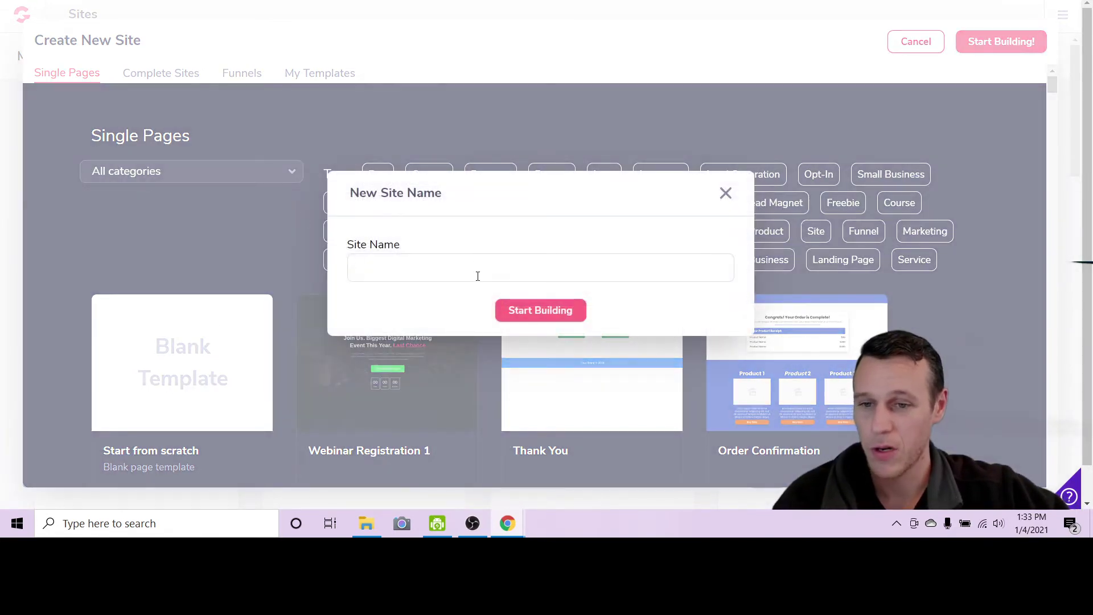
pyautogui.write('Chas')
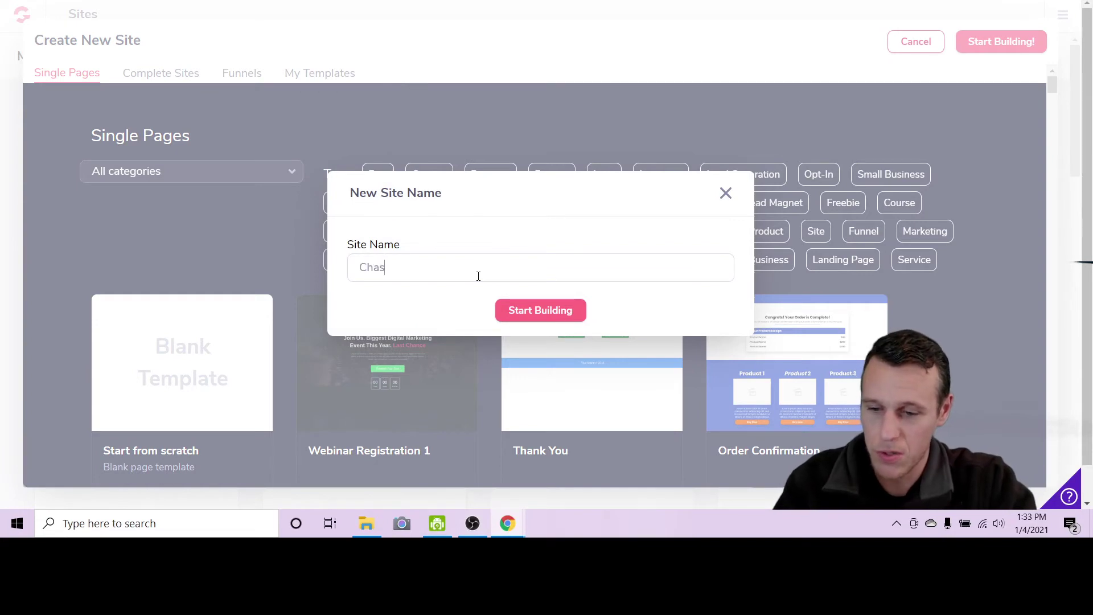
pyautogui.write('e Demo')
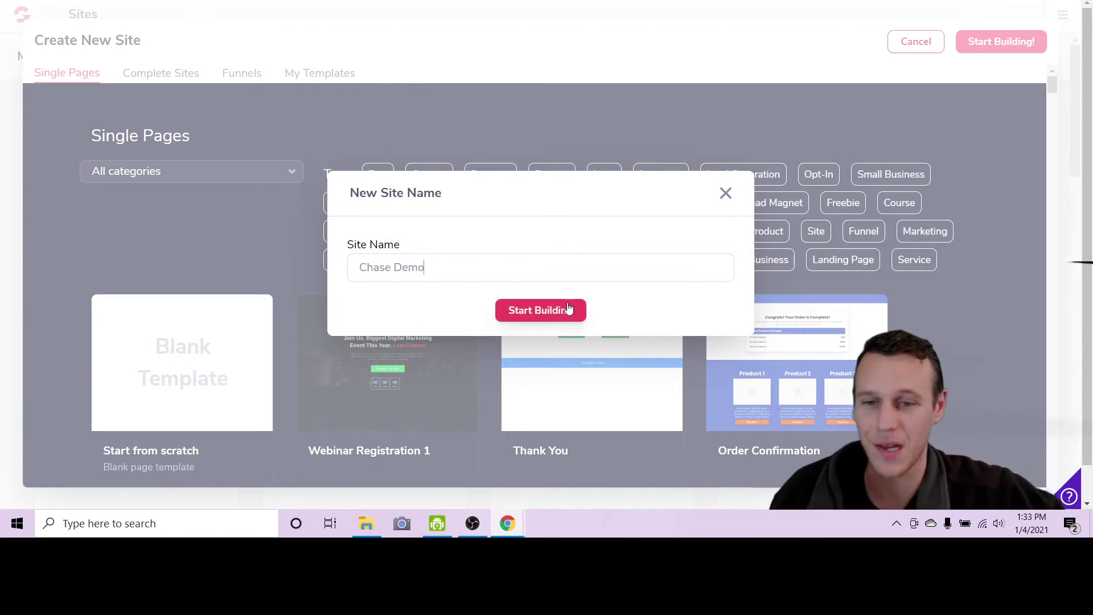
pyautogui.click(566, 311)
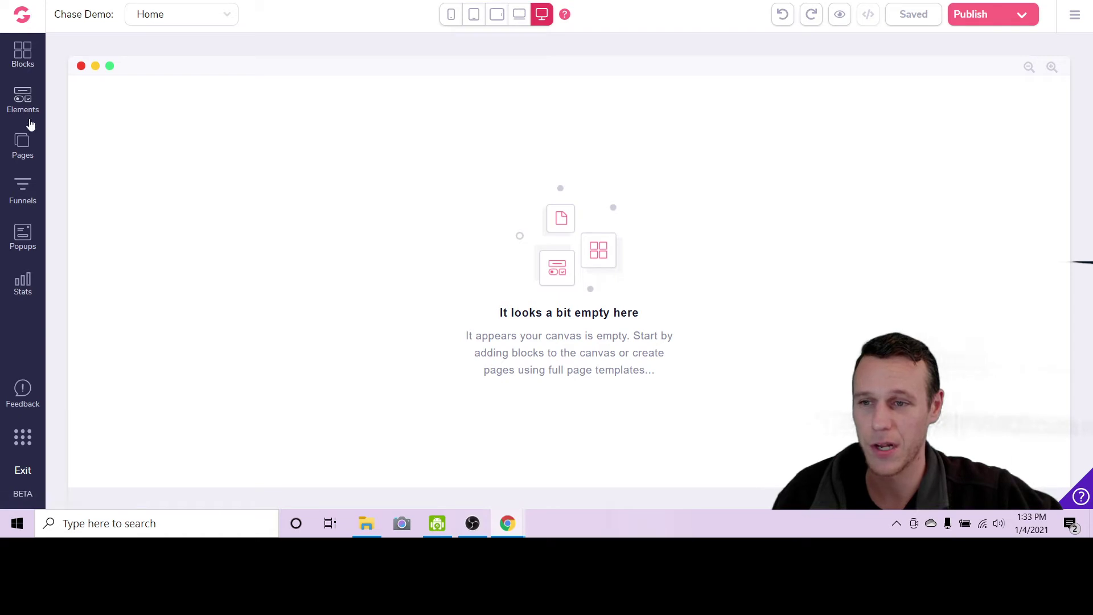
# Start adding a new page to the Chase Demo site with the URL Importer
pyautogui.click(24, 53)
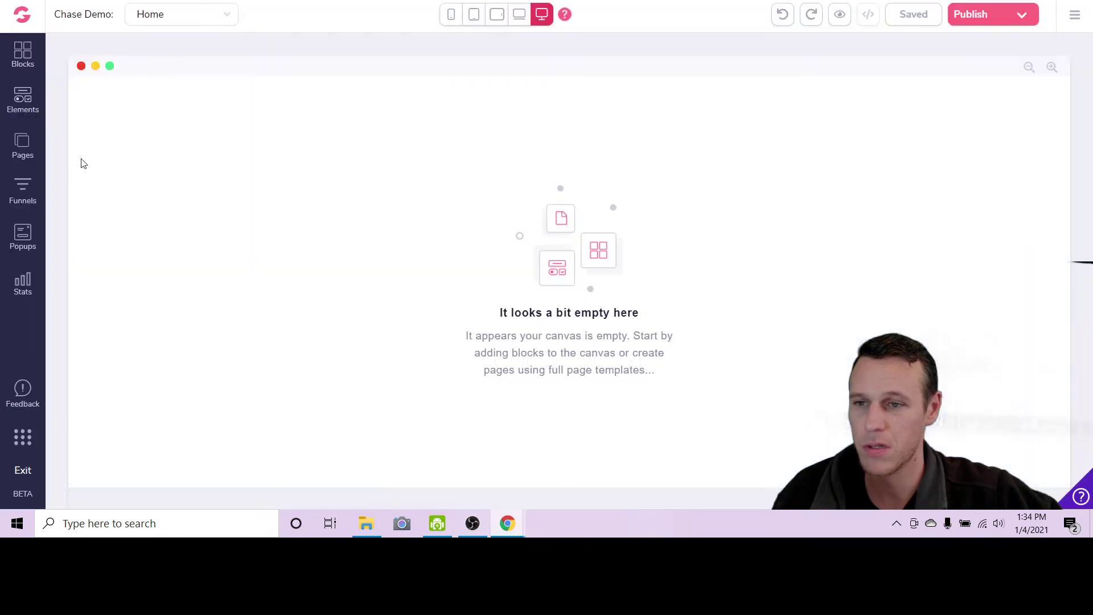
pyautogui.click(22, 145)
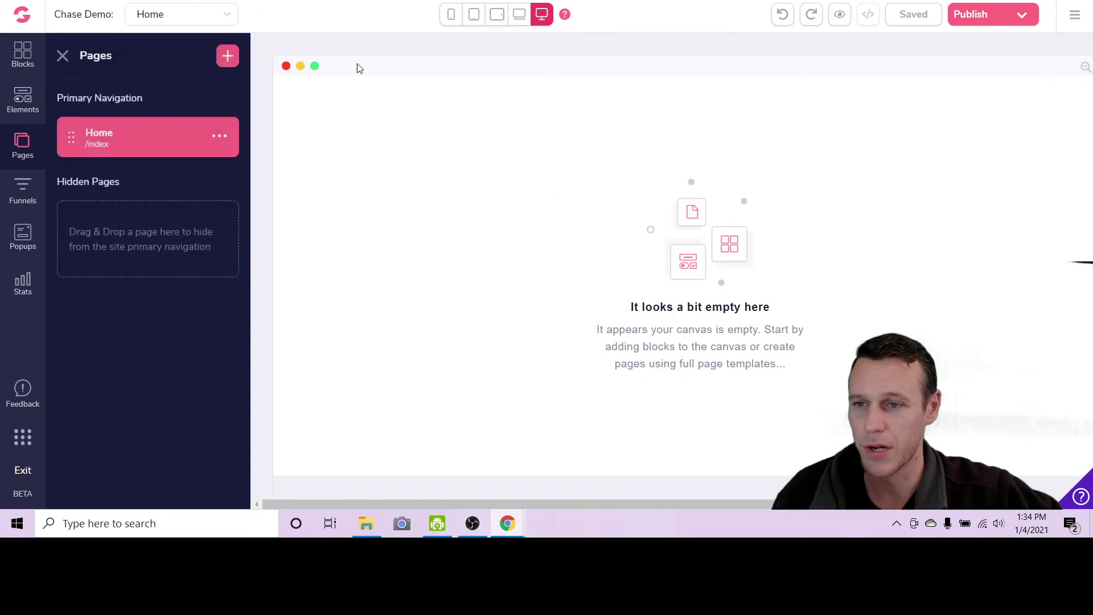
pyautogui.click(226, 63)
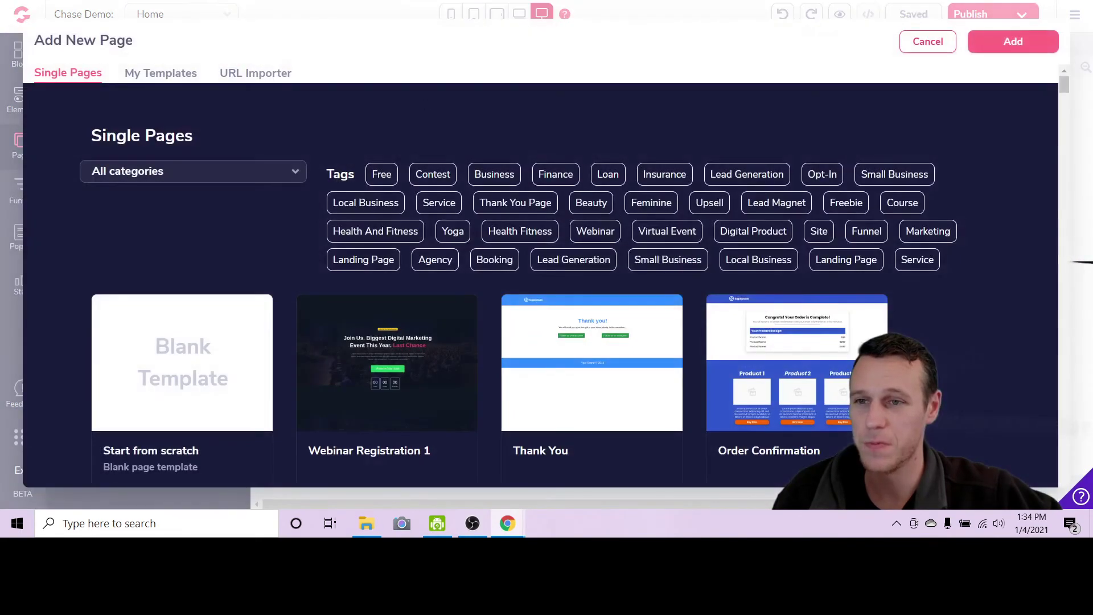
pyautogui.click(253, 77)
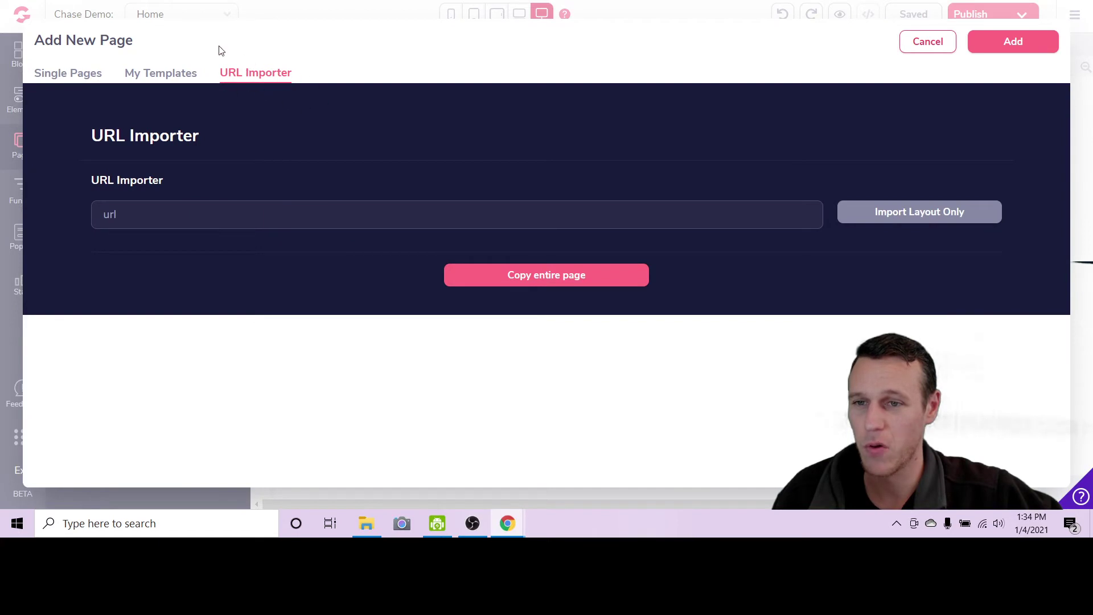
pyautogui.click(220, 0)
pyautogui.rightClick(135, 0)
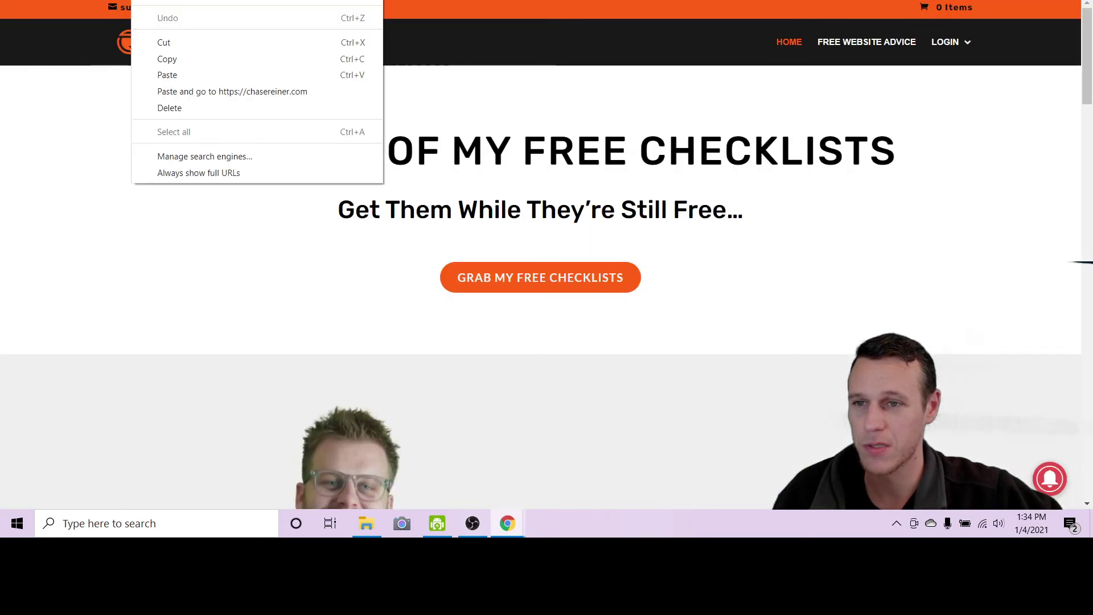
pyautogui.click(204, 57)
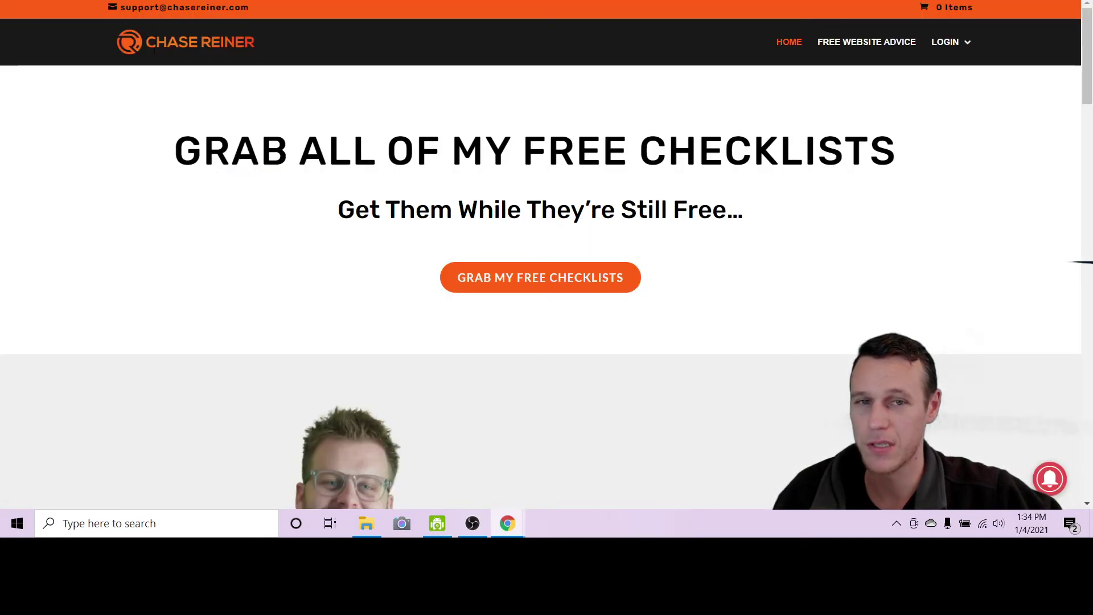
pyautogui.click(456, 0)
pyautogui.rightClick(311, 211)
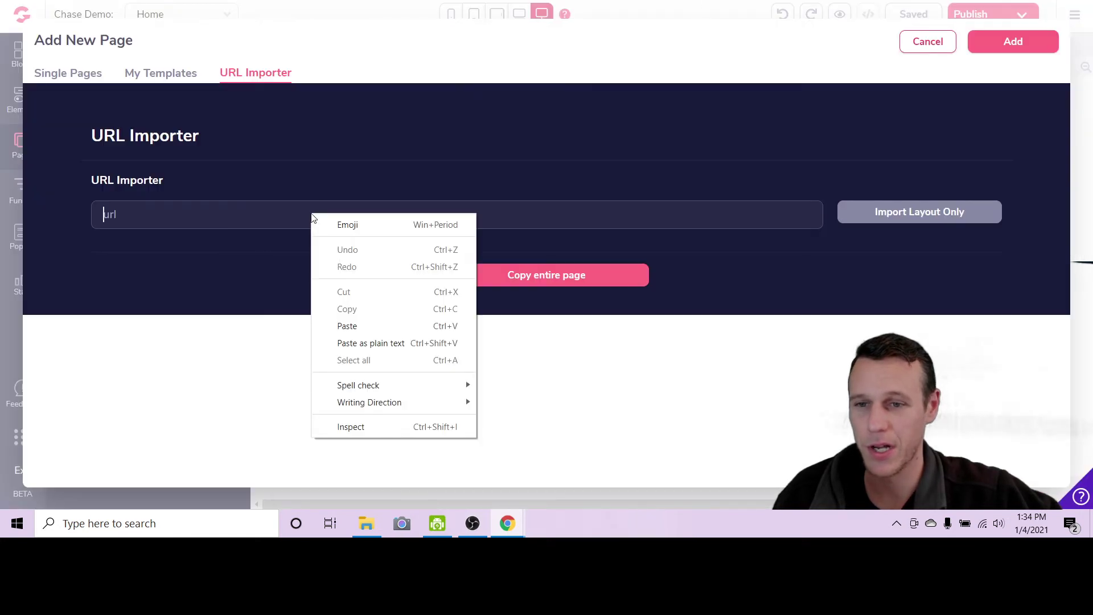
pyautogui.click(370, 323)
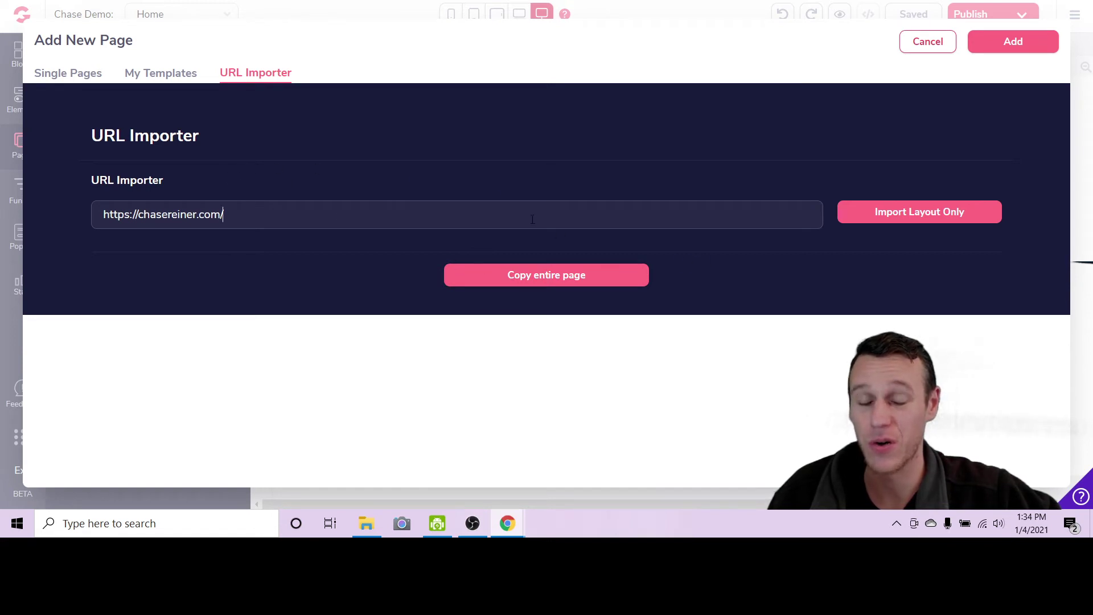
# Highlight the ownership-proof meta tag required for copying the entire page, and import only the layout of the site
pyautogui.click(556, 277)
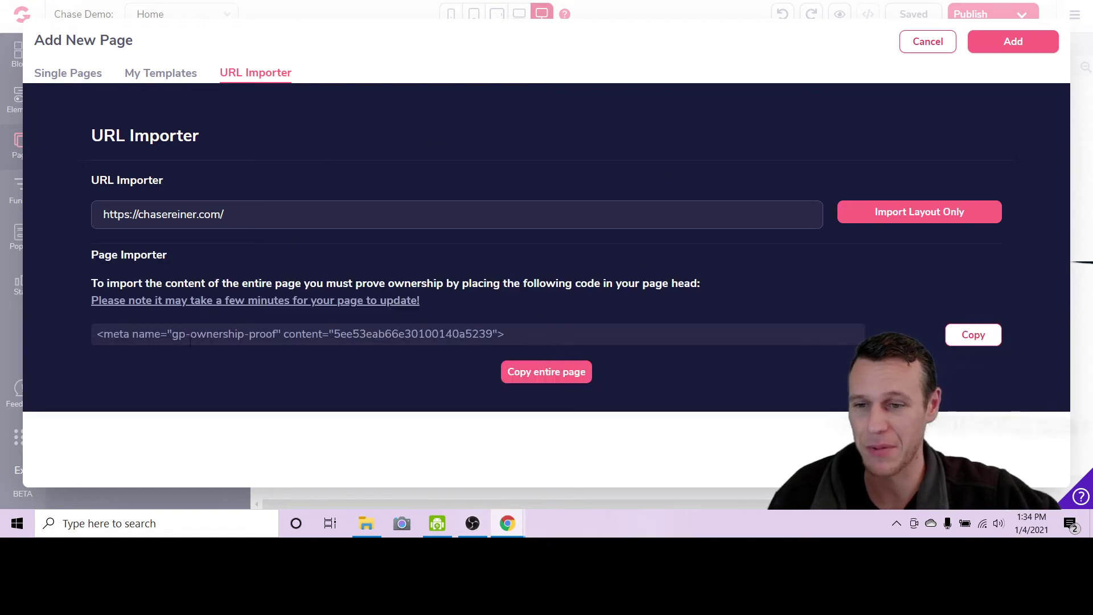
pyautogui.moveTo(100, 334); pyautogui.dragTo(518, 333)
pyautogui.click(519, 333)
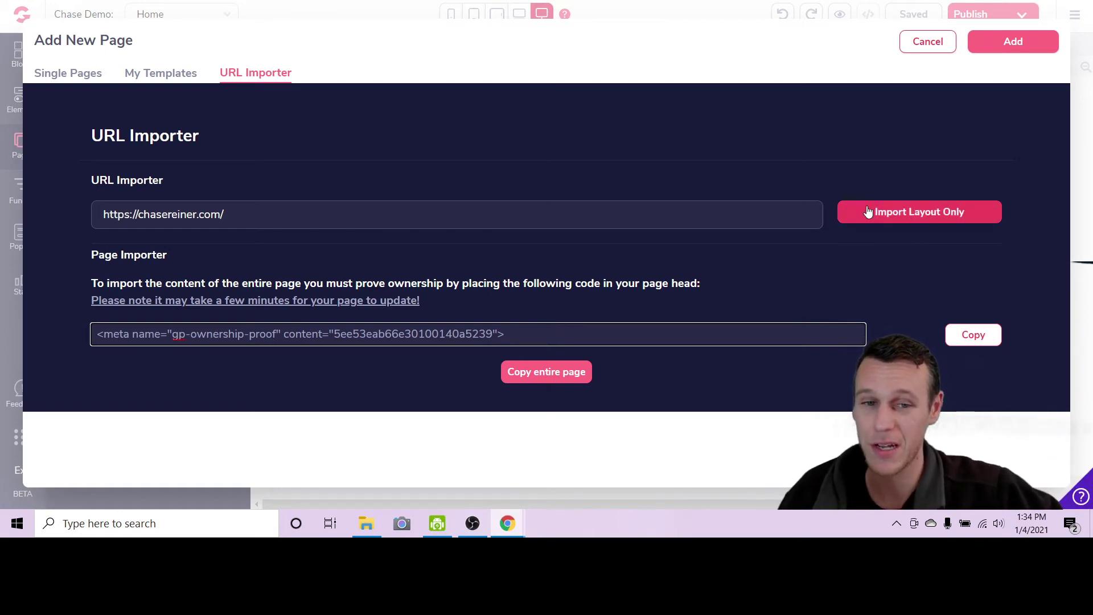
pyautogui.click(949, 212)
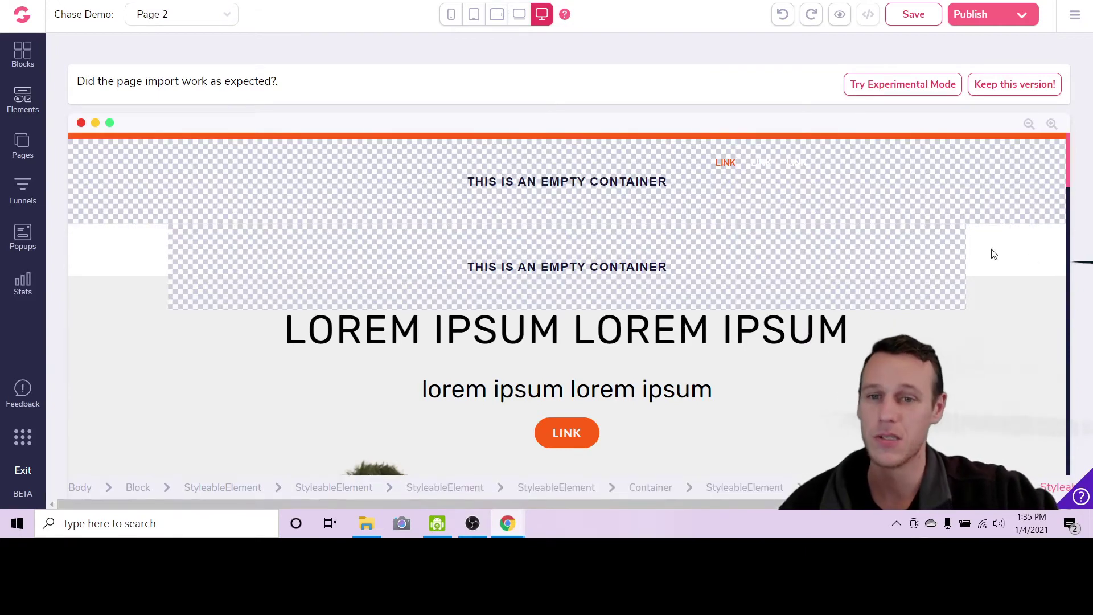
# Examine the imported page from header to footer, checking its headings, images, forms and empty containers
pyautogui.scroll(-5, 1006, 180)
pyautogui.scroll(-15, 1008, 184)
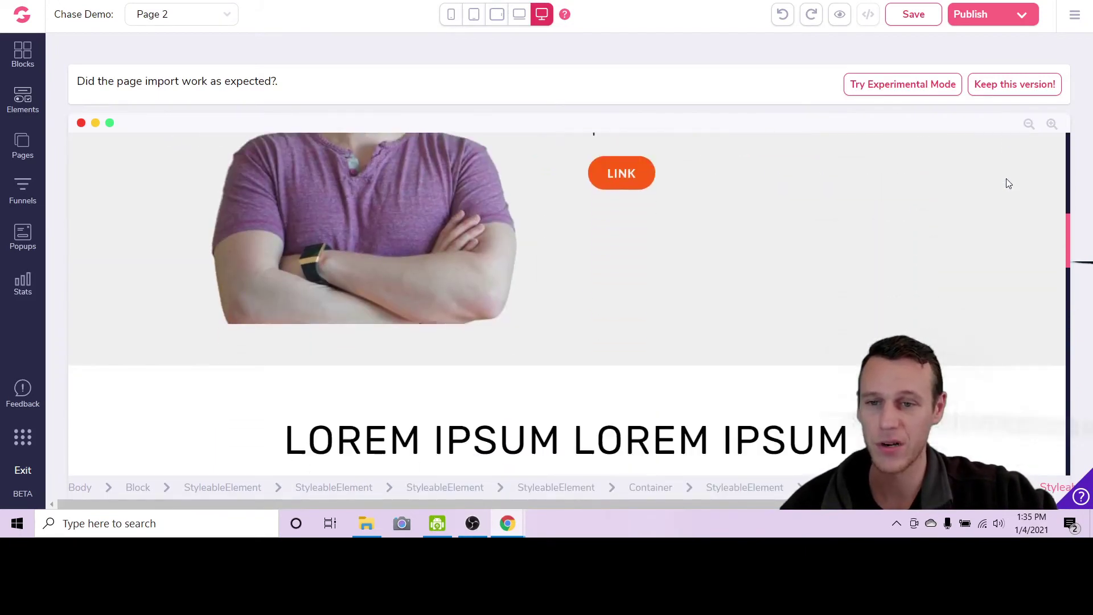
pyautogui.scroll(-10, 1007, 180)
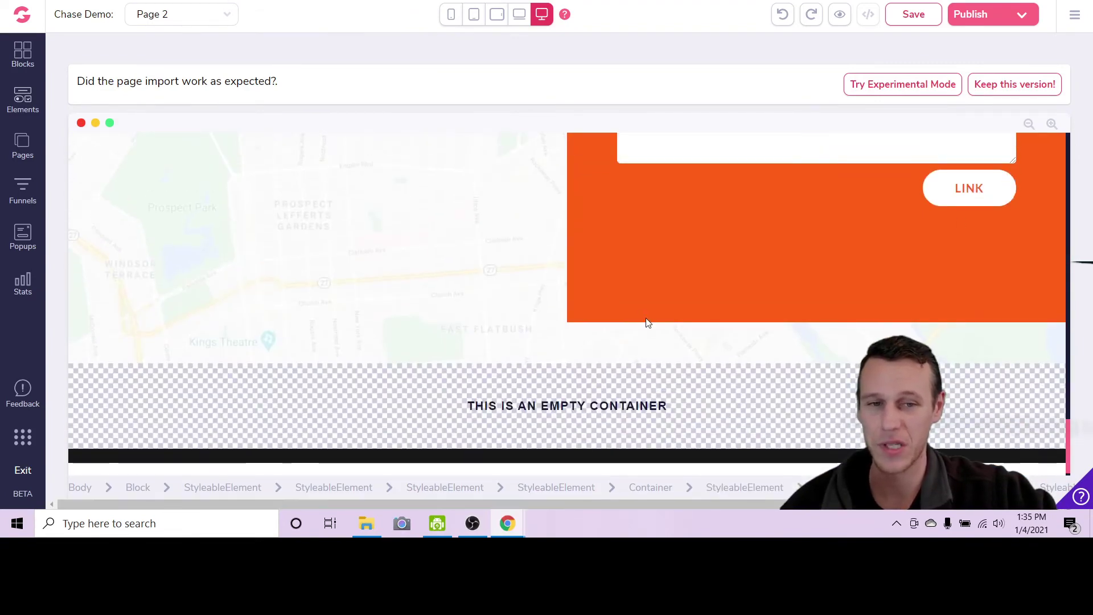
pyautogui.scroll(20, 647, 320)
pyautogui.scroll(10, 661, 316)
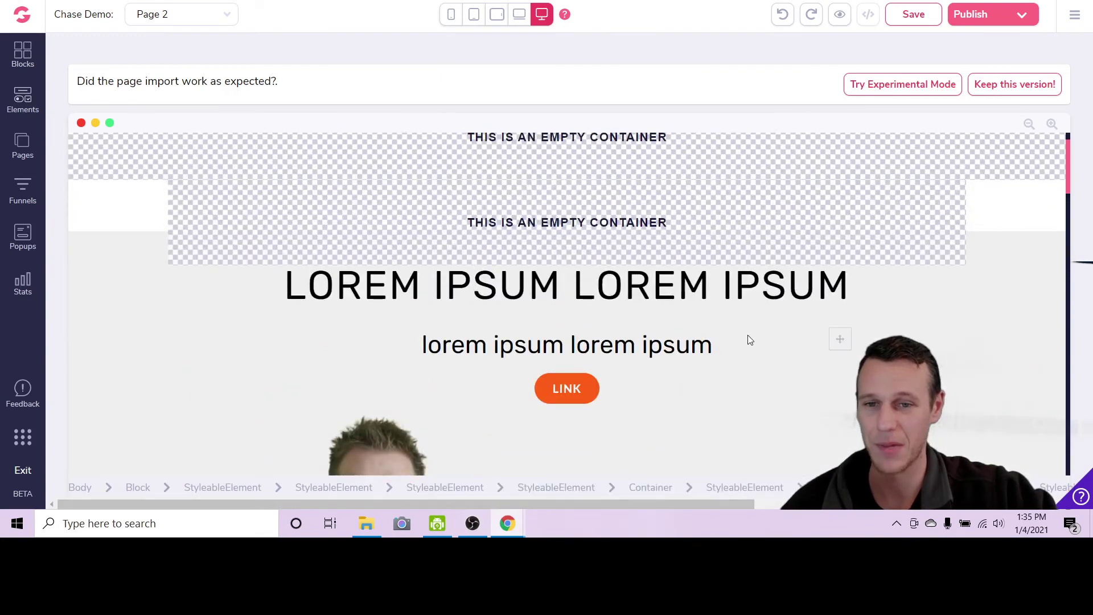
pyautogui.scroll(-5, 698, 320)
pyautogui.scroll(5, 757, 331)
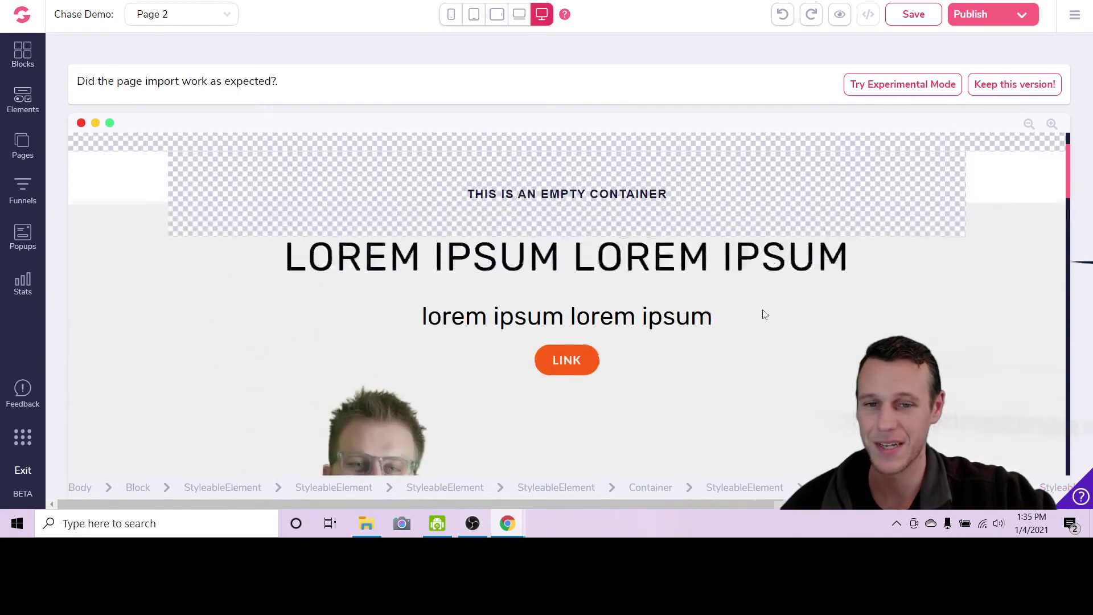
pyautogui.scroll(2, 891, 288)
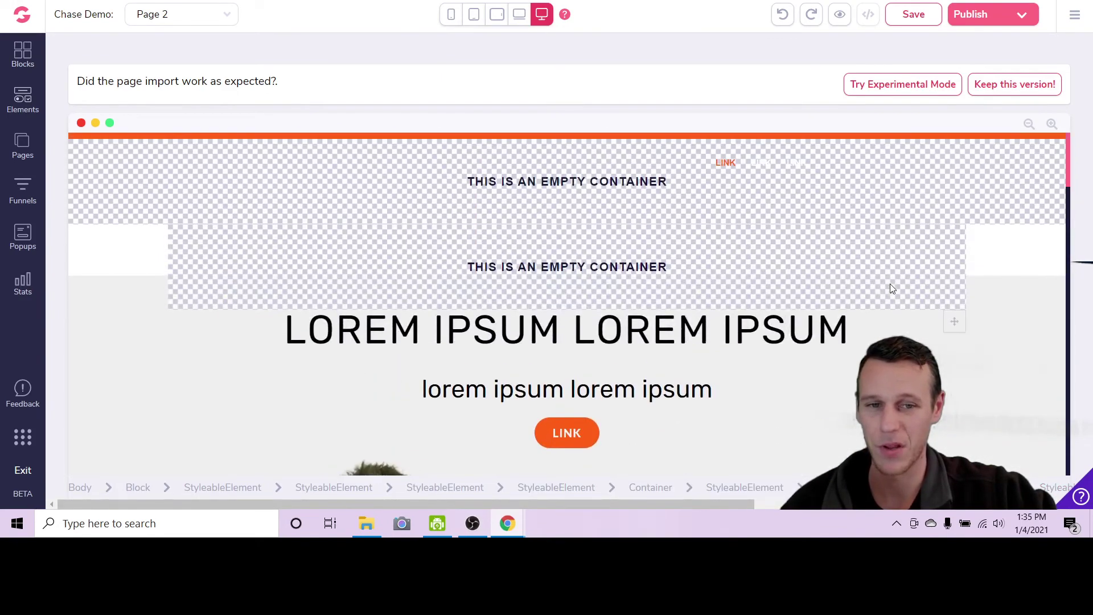
# Check the desktop device-size setting, and examine how the imported page lays out at phone size
pyautogui.click(534, 17)
pyautogui.scroll(-1, 708, 164)
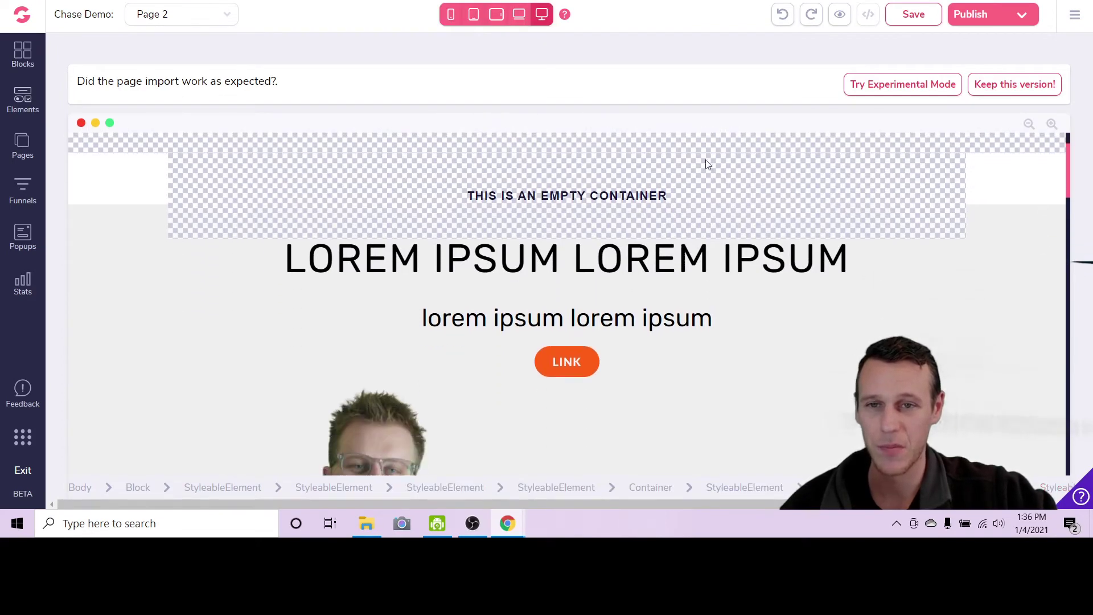
pyautogui.scroll(1, 708, 165)
pyautogui.click(543, 24)
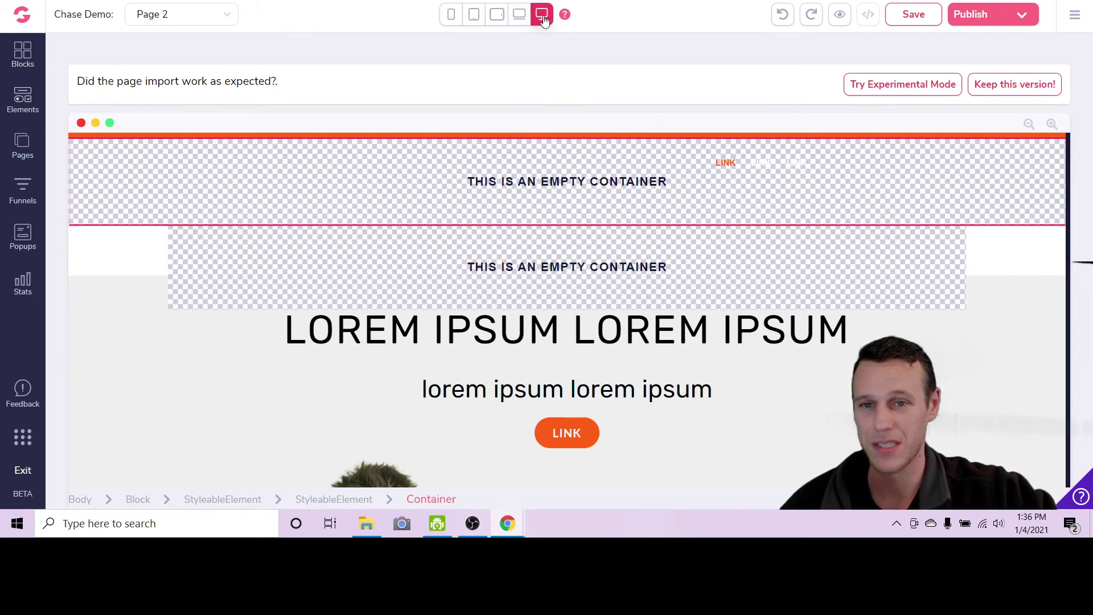
pyautogui.click(451, 14)
pyautogui.scroll(-4, 610, 189)
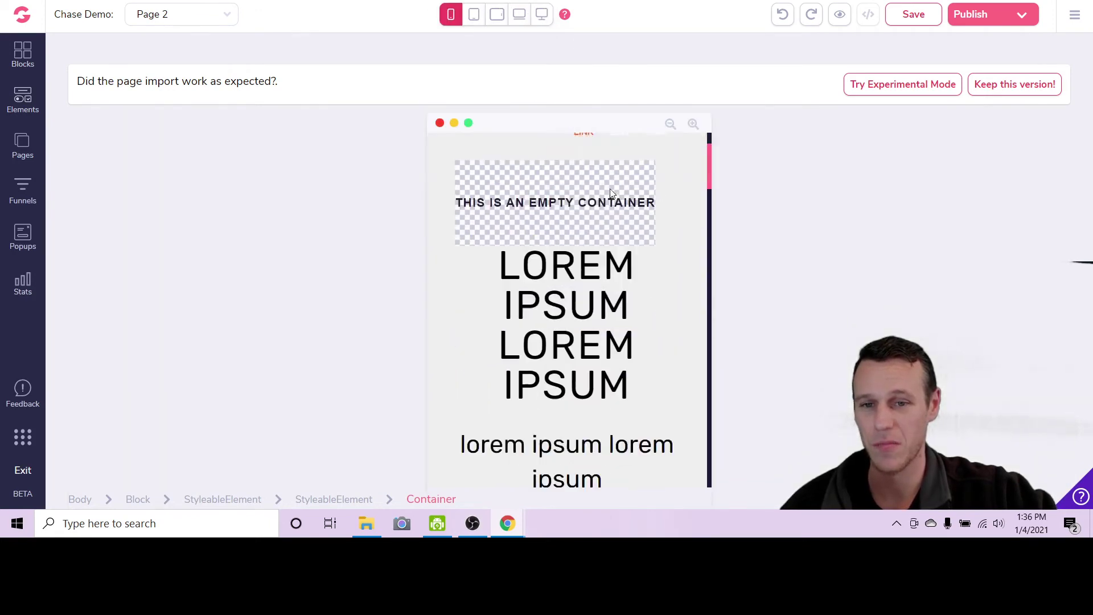
pyautogui.scroll(3, 610, 189)
pyautogui.scroll(-12, 610, 190)
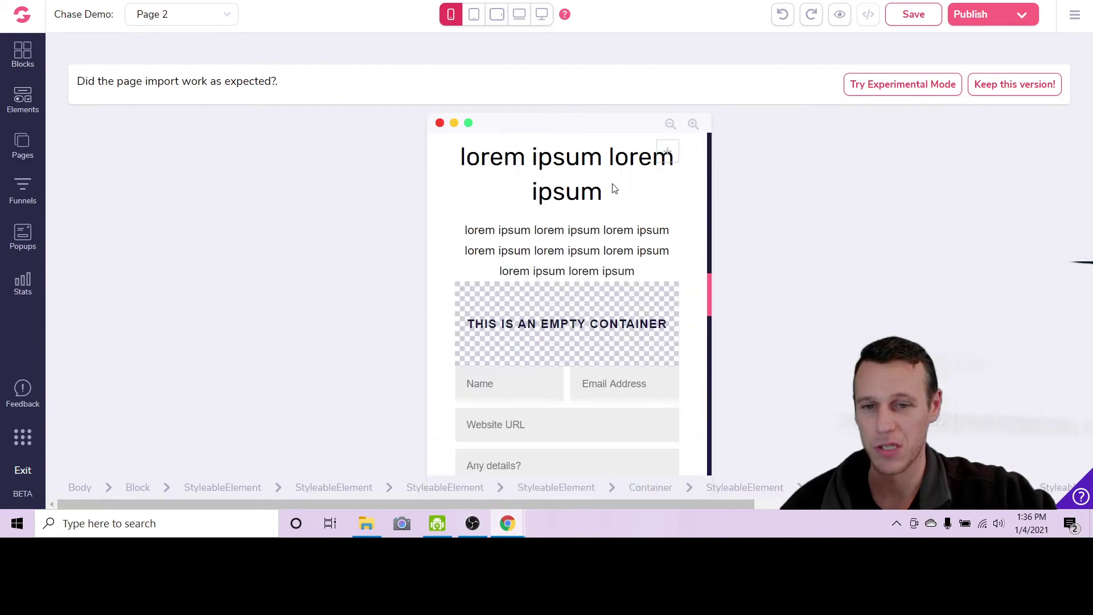
pyautogui.scroll(10, 615, 188)
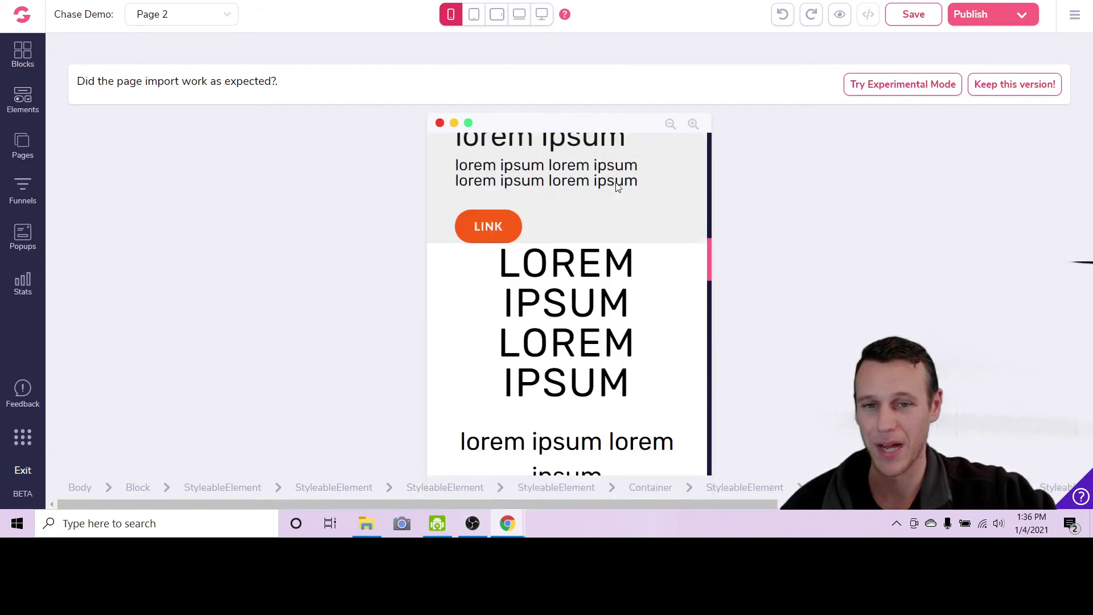
# Preview the imported page at portrait tablet, landscape tablet, laptop and desktop sizes
pyautogui.click(474, 16)
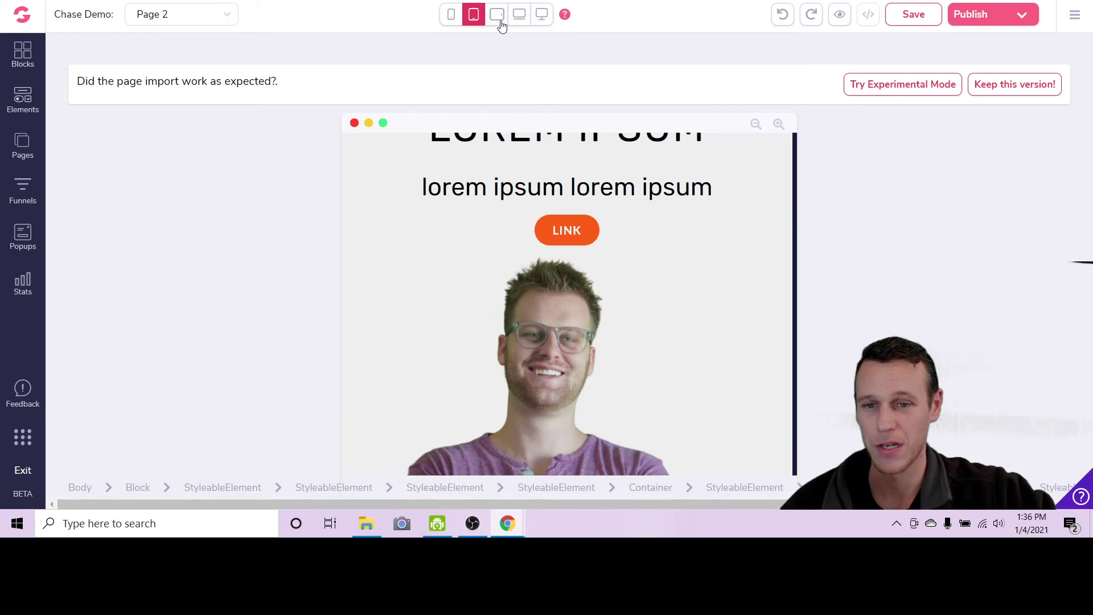
pyautogui.click(497, 16)
pyautogui.click(520, 16)
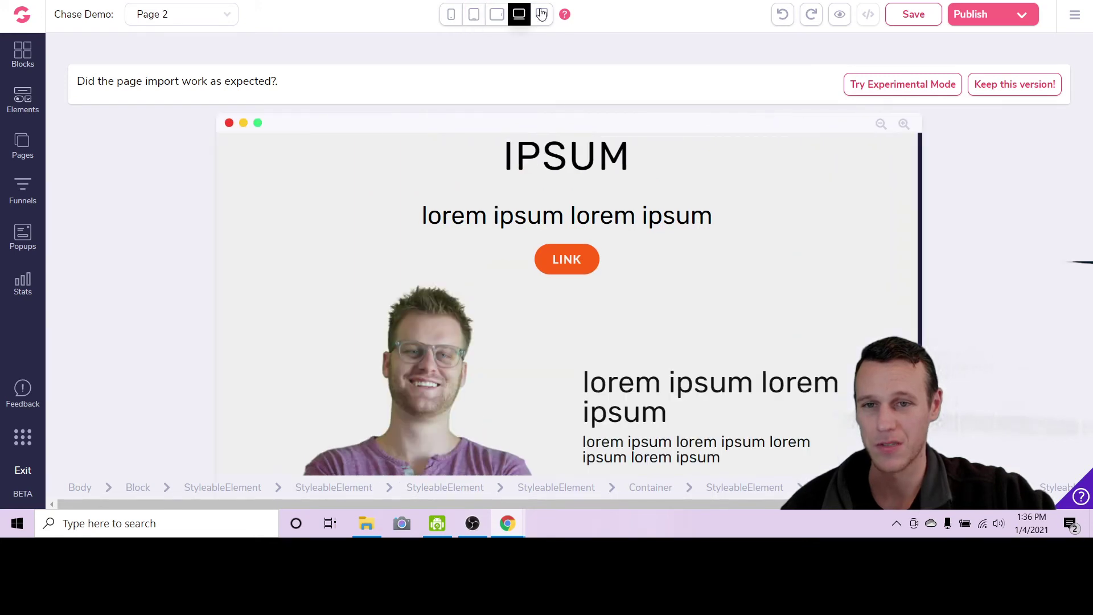
pyautogui.click(541, 15)
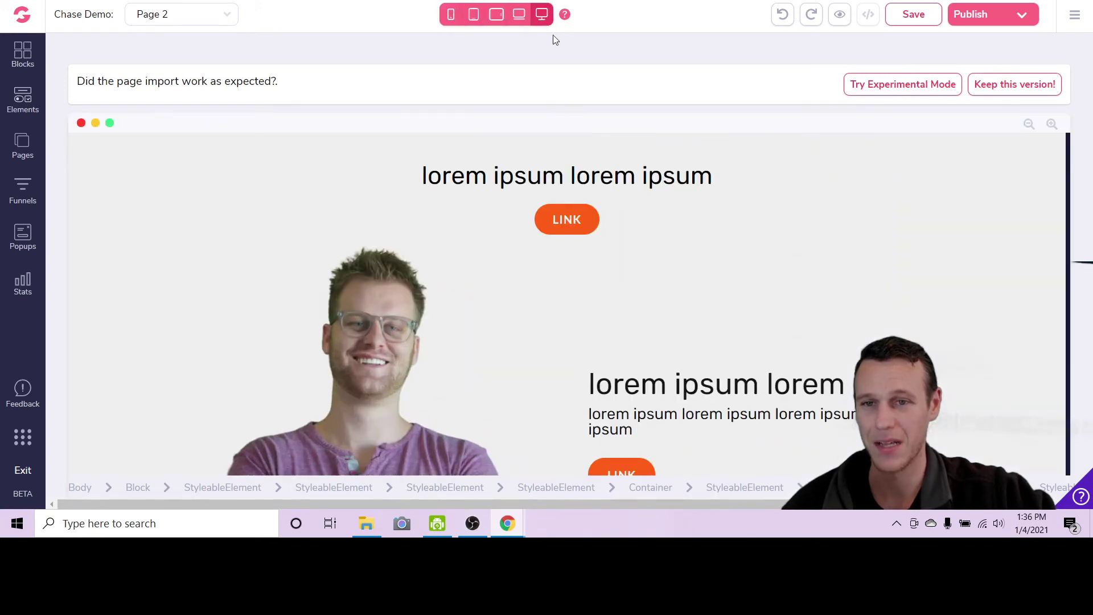
# Put a text element in the empty container above the footer, and check the page at phone and desktop sizes
pyautogui.scroll(-10, 554, 342)
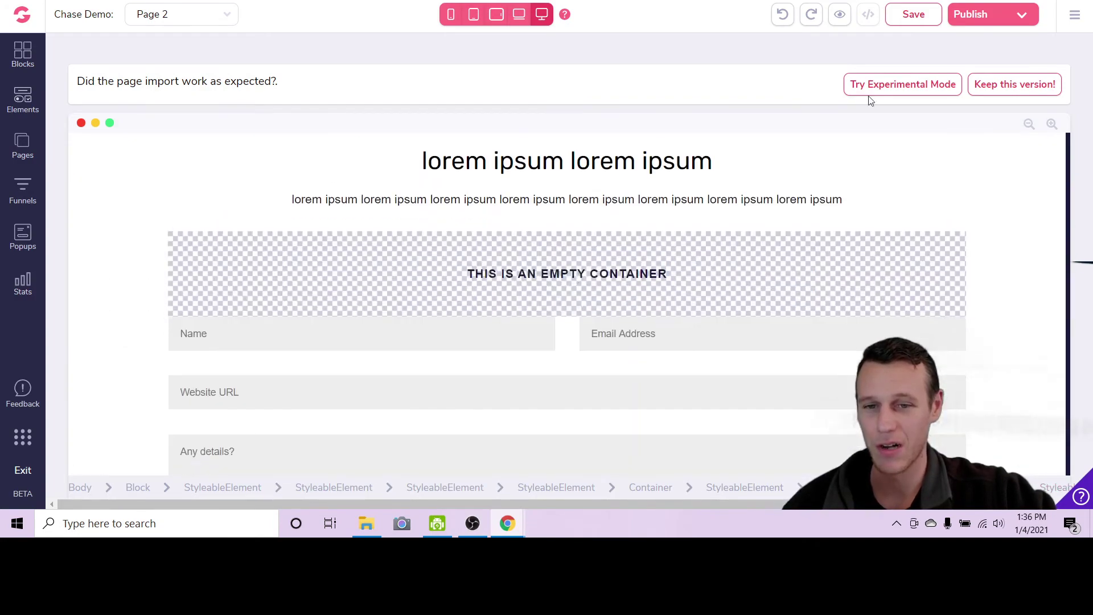
pyautogui.scroll(-15, 993, 360)
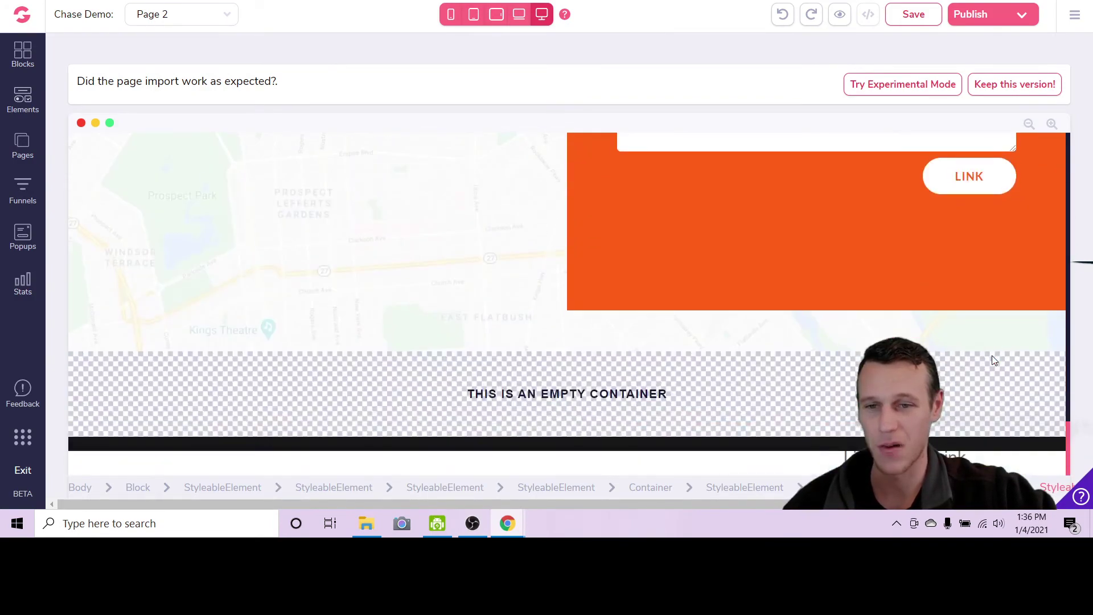
pyautogui.scroll(10, 992, 361)
pyautogui.scroll(-10, 992, 361)
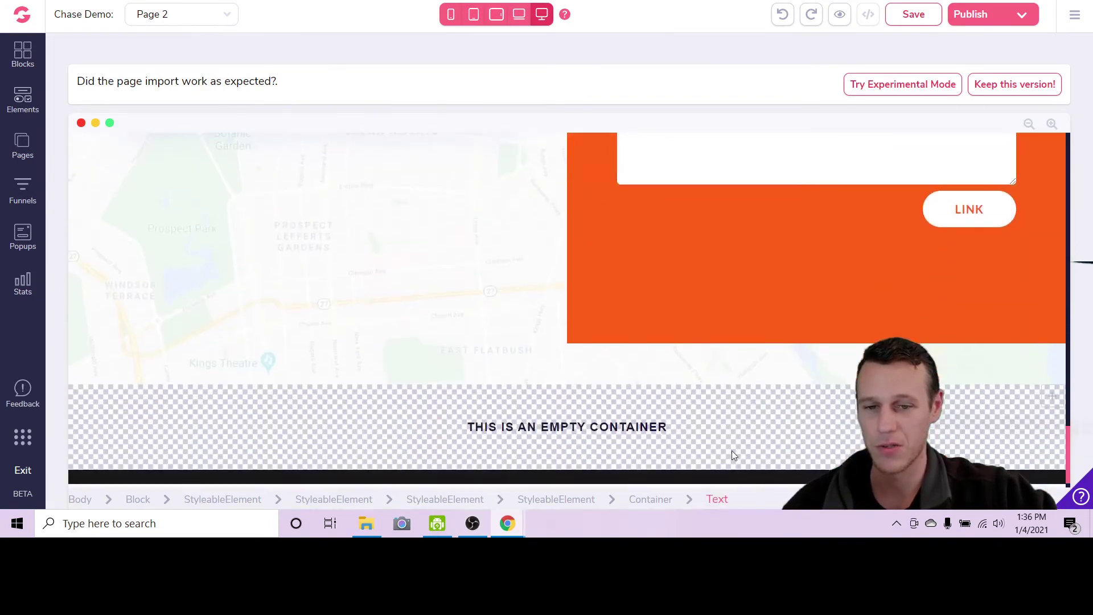
pyautogui.click(694, 381)
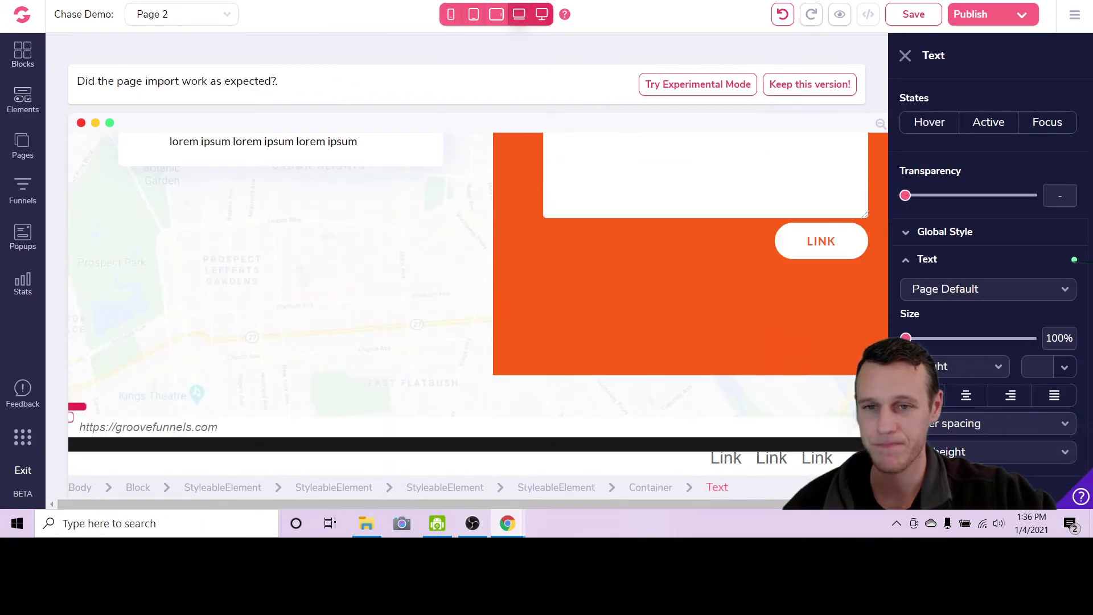
pyautogui.click(451, 15)
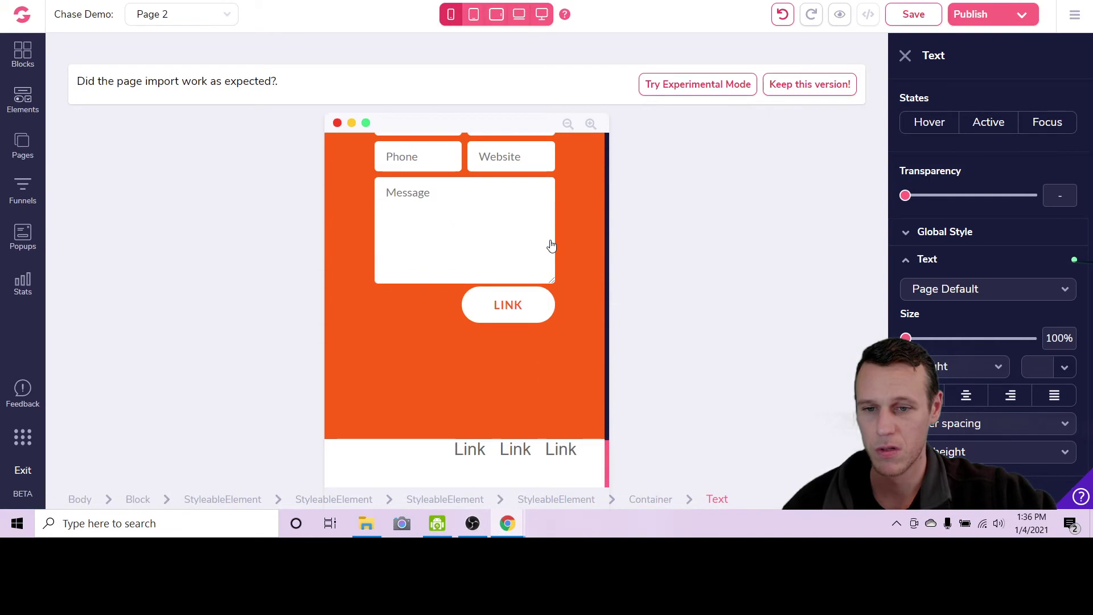
pyautogui.click(543, 14)
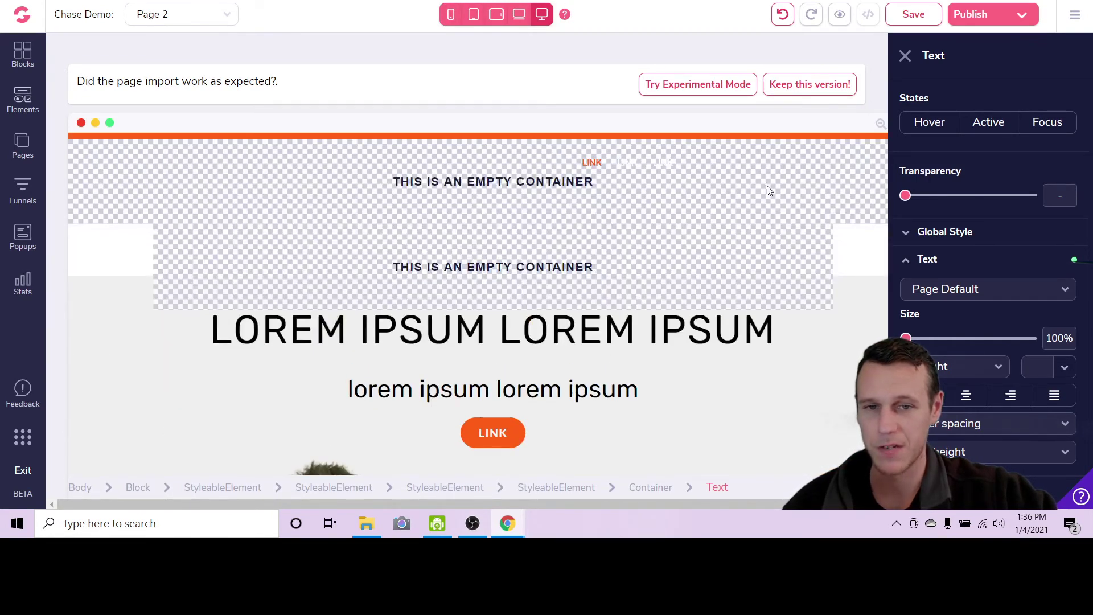
# Delete the two empty containers in the header area above the page's main heading
pyautogui.click(767, 186)
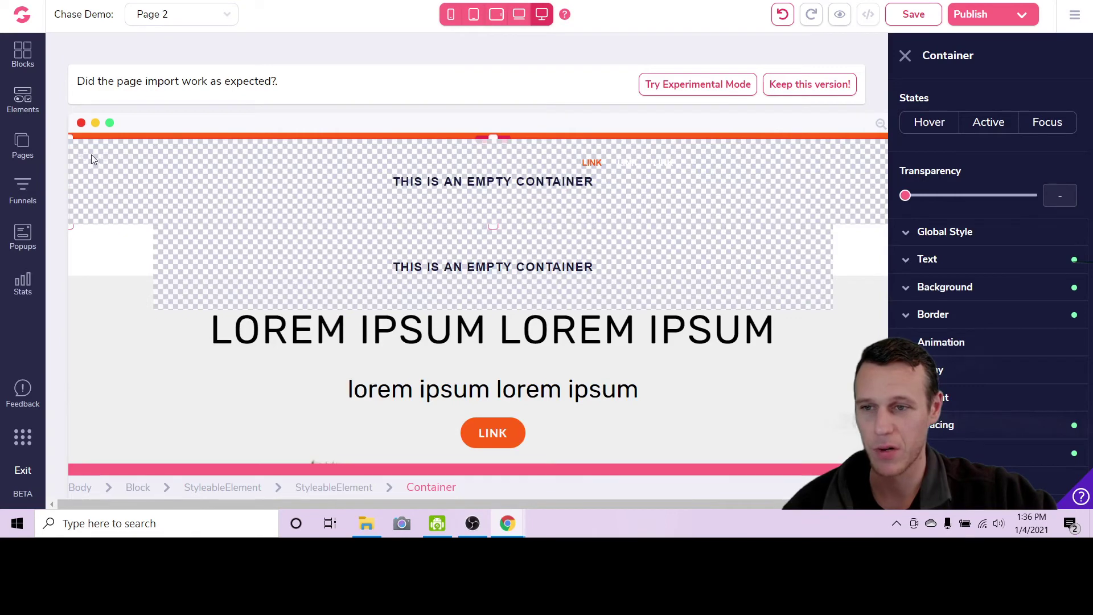
pyautogui.moveTo(501, 138); pyautogui.dragTo(506, 184)
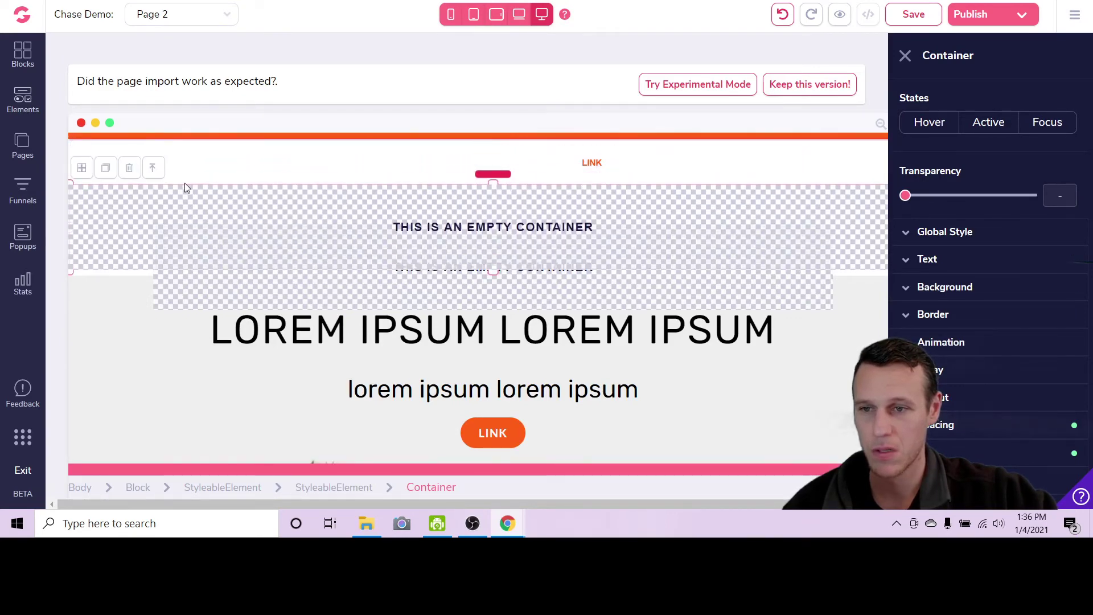
pyautogui.click(133, 168)
pyautogui.click(572, 275)
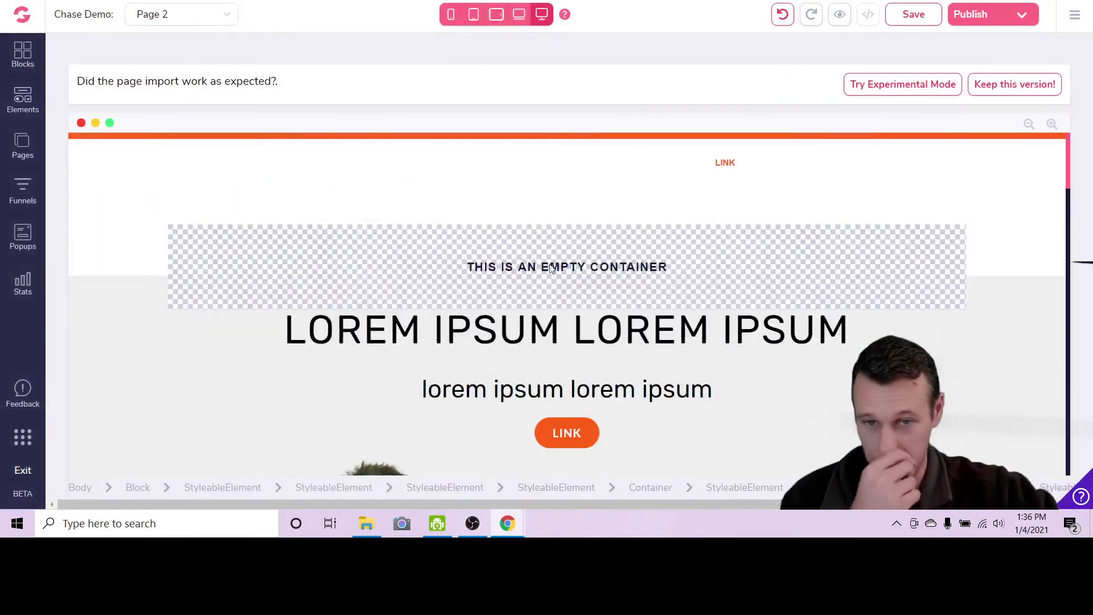
pyautogui.click(330, 251)
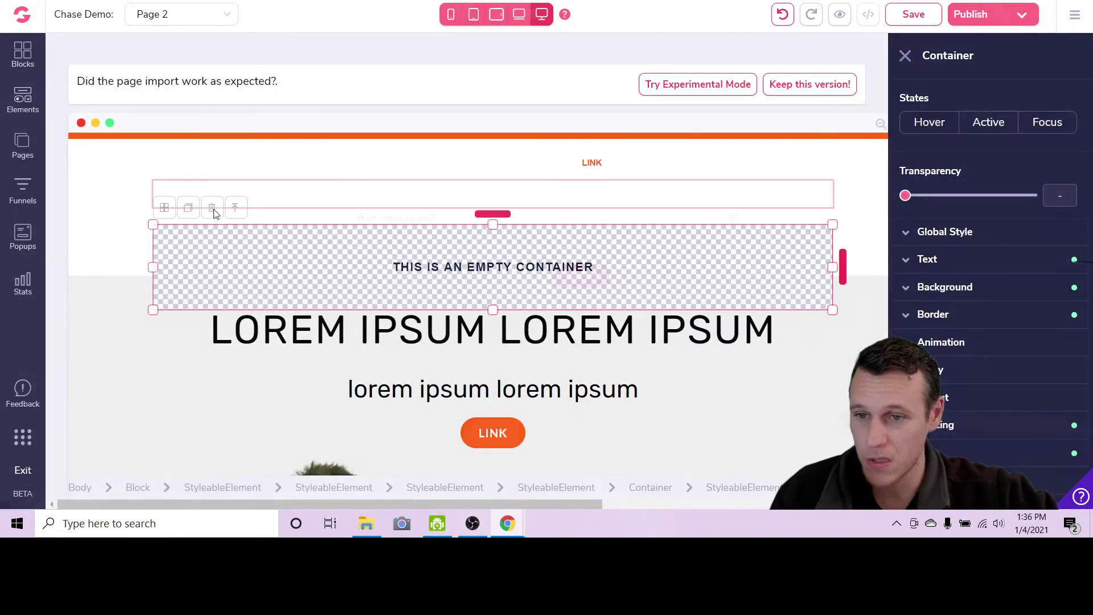
pyautogui.click(212, 209)
pyautogui.click(601, 276)
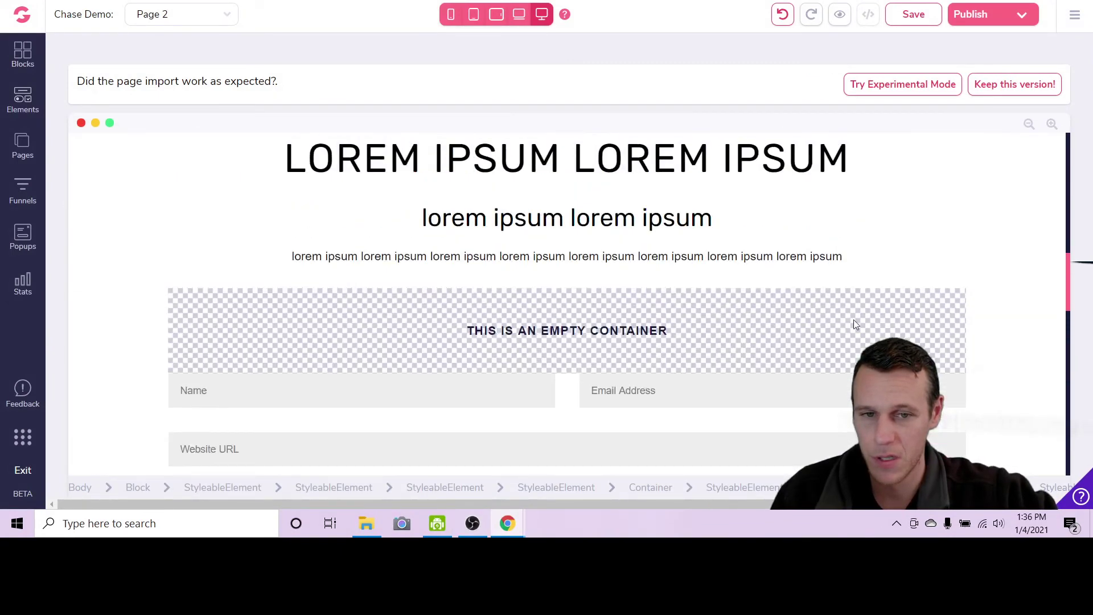
# Delete the empty container above the Name and Email Address fields of the form on the white background
pyautogui.click(855, 324)
pyautogui.click(215, 270)
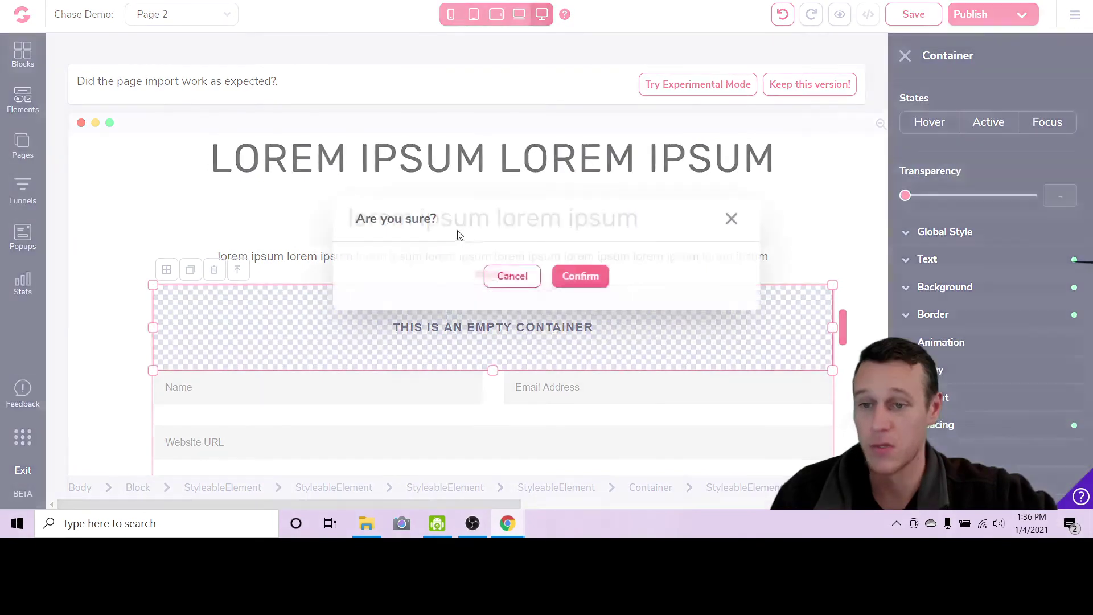
pyautogui.click(561, 276)
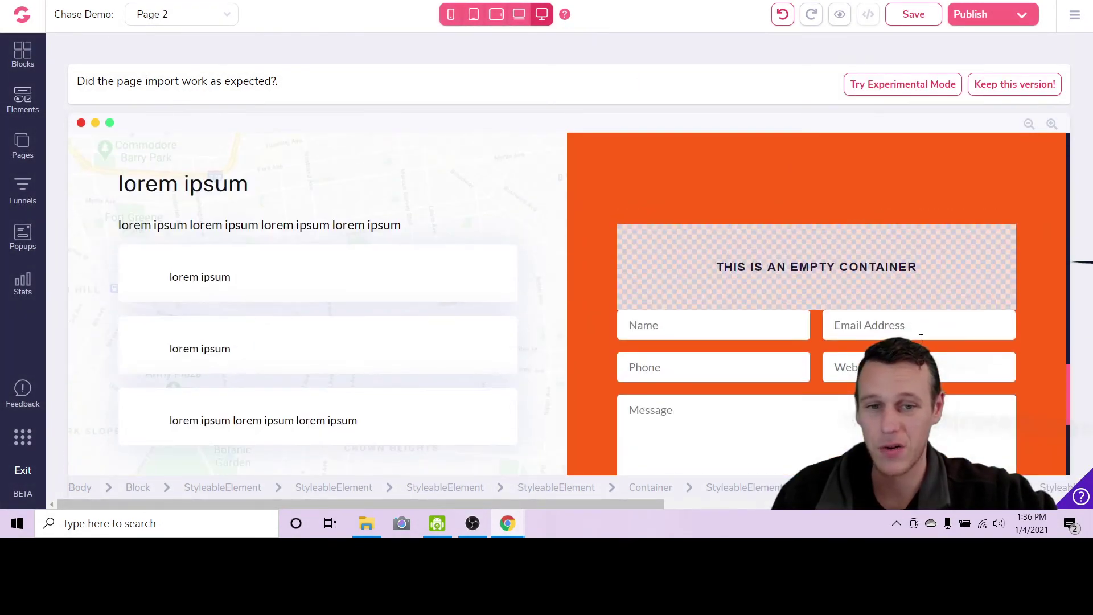
# Replace the Message field in the orange contact form with a text element
pyautogui.scroll(-4, 877, 267)
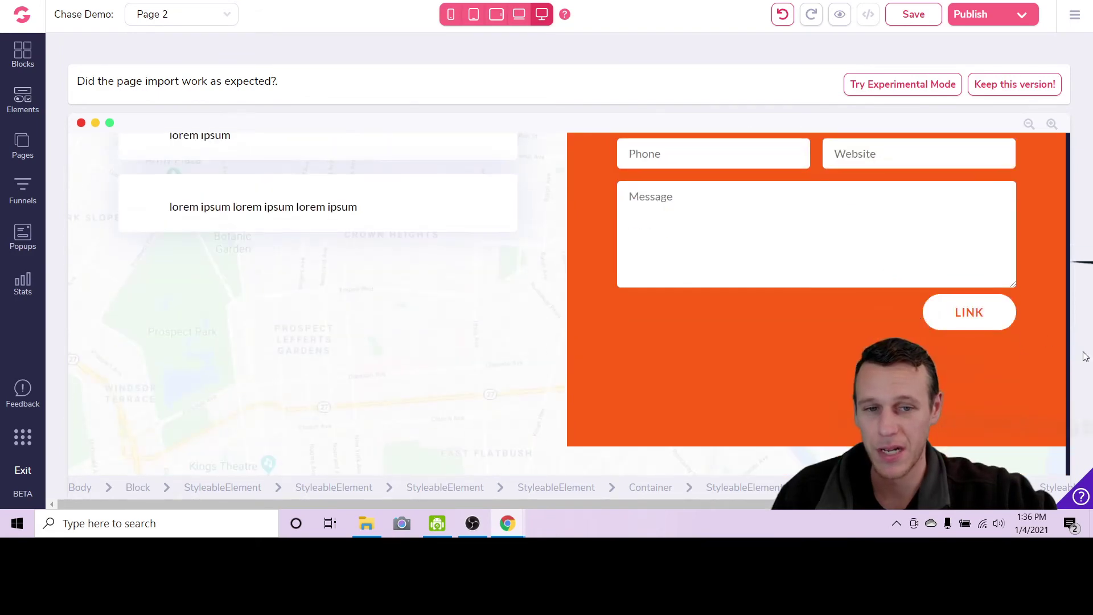
pyautogui.click(881, 263)
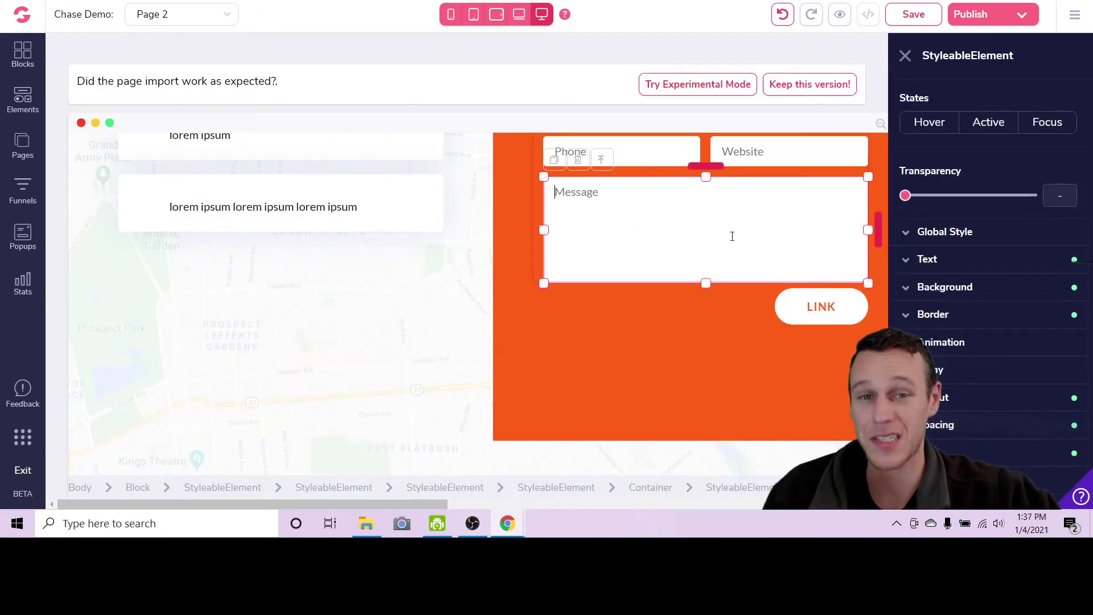
pyautogui.scroll(4, 669, 240)
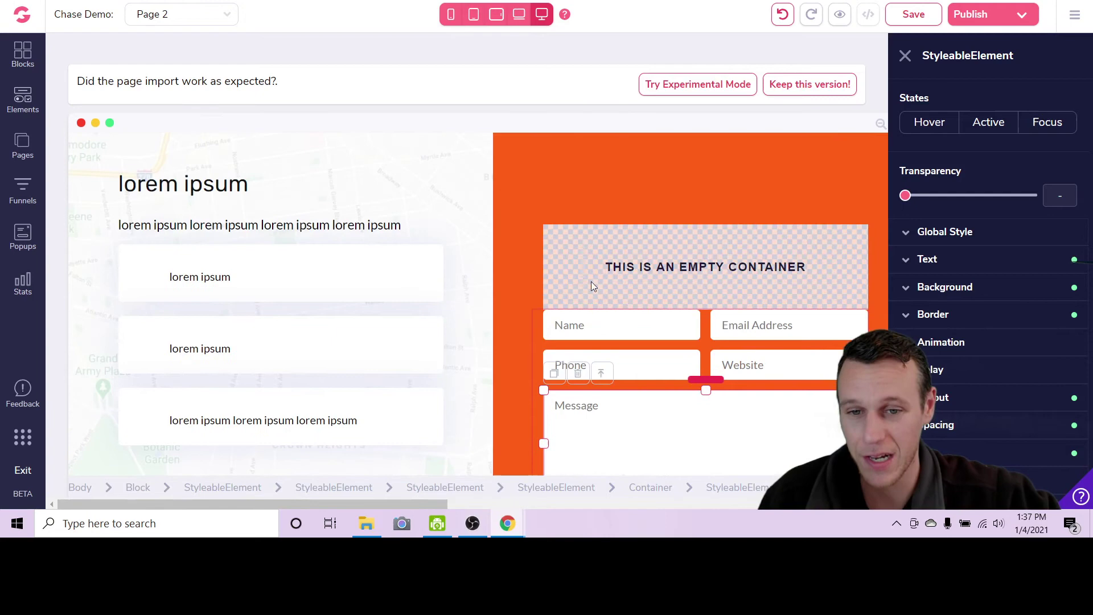
pyautogui.click(541, 342)
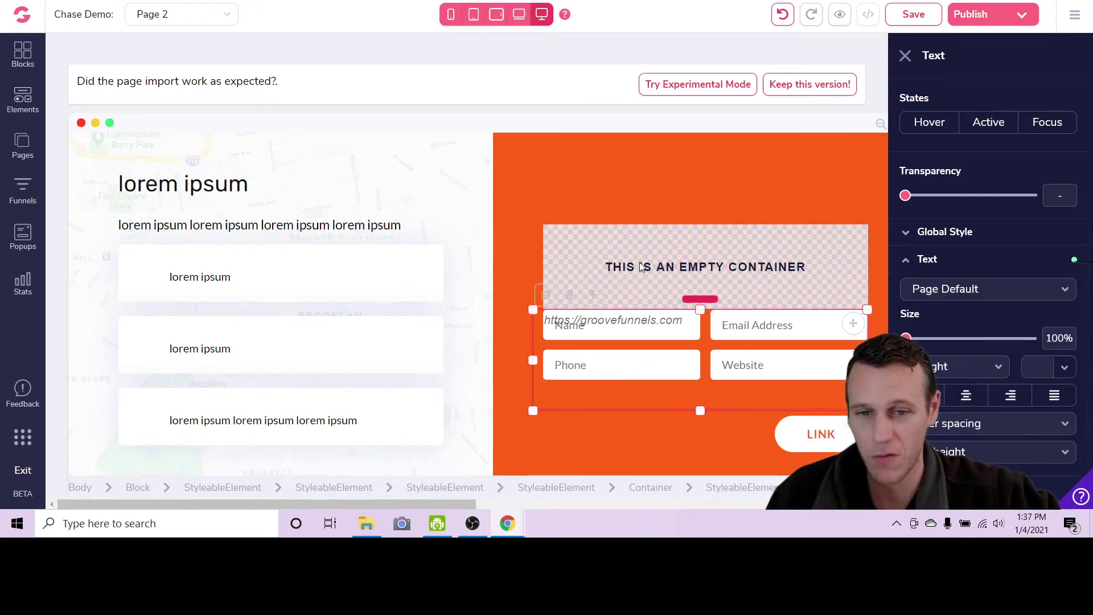
# Examine the available page elements, including the layout, text, list, button and media types
pyautogui.scroll(-1, 574, 228)
pyautogui.click(14, 150)
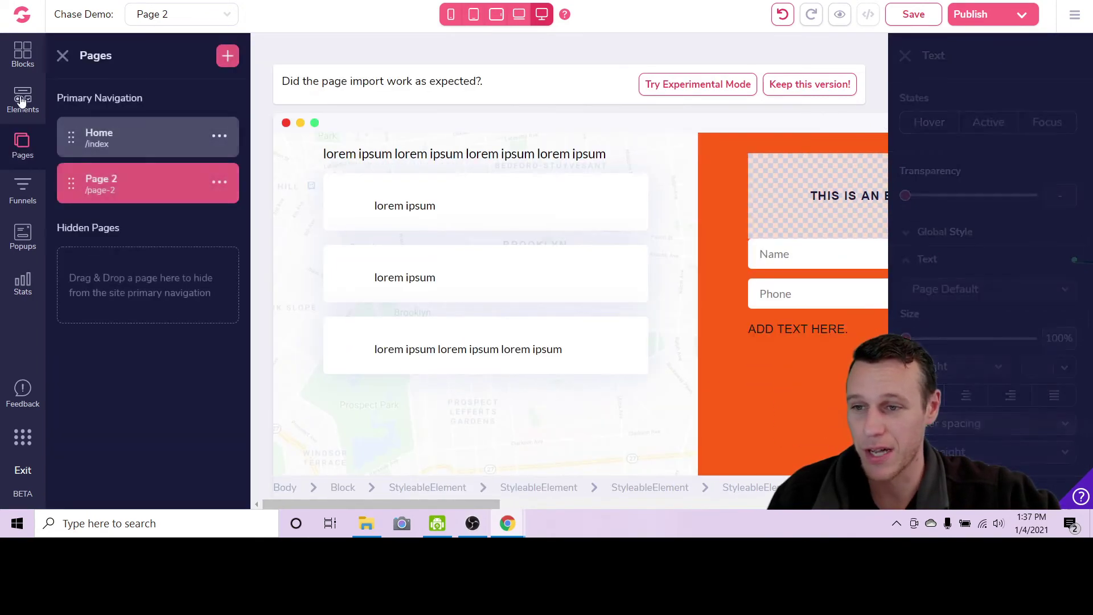
pyautogui.click(21, 149)
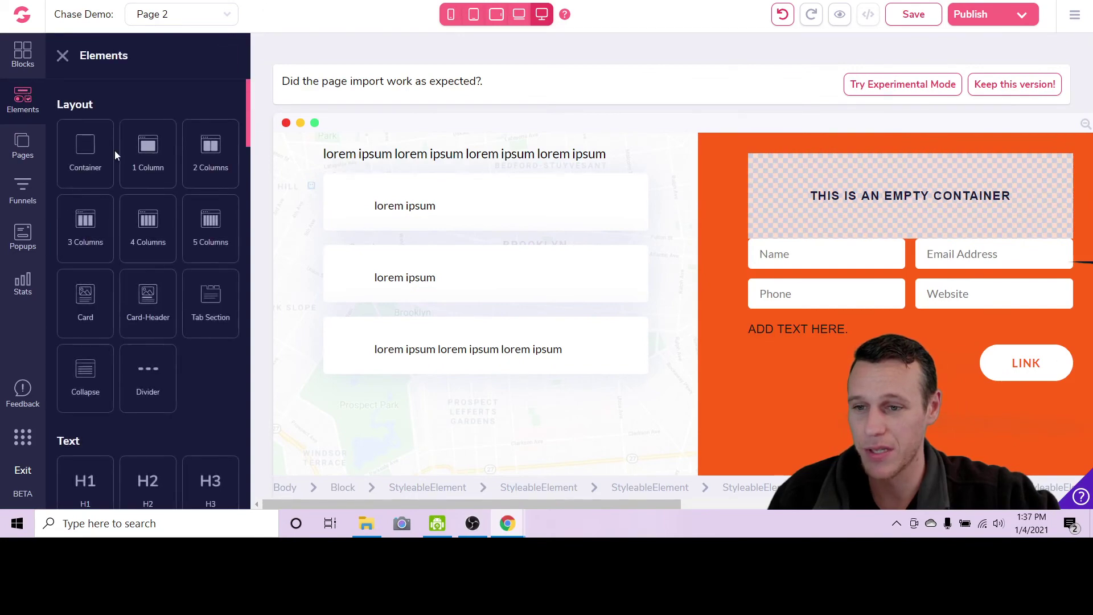
pyautogui.scroll(-3, 115, 150)
pyautogui.scroll(3, 182, 202)
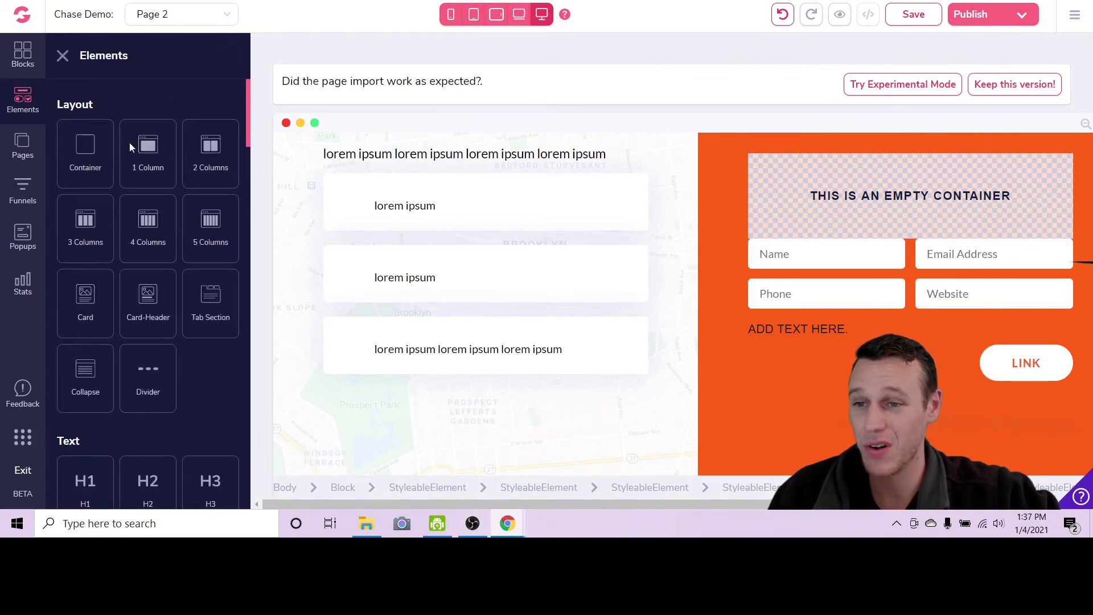
pyautogui.moveTo(132, 147); pyautogui.dragTo(134, 149)
pyautogui.scroll(-5, 101, 221)
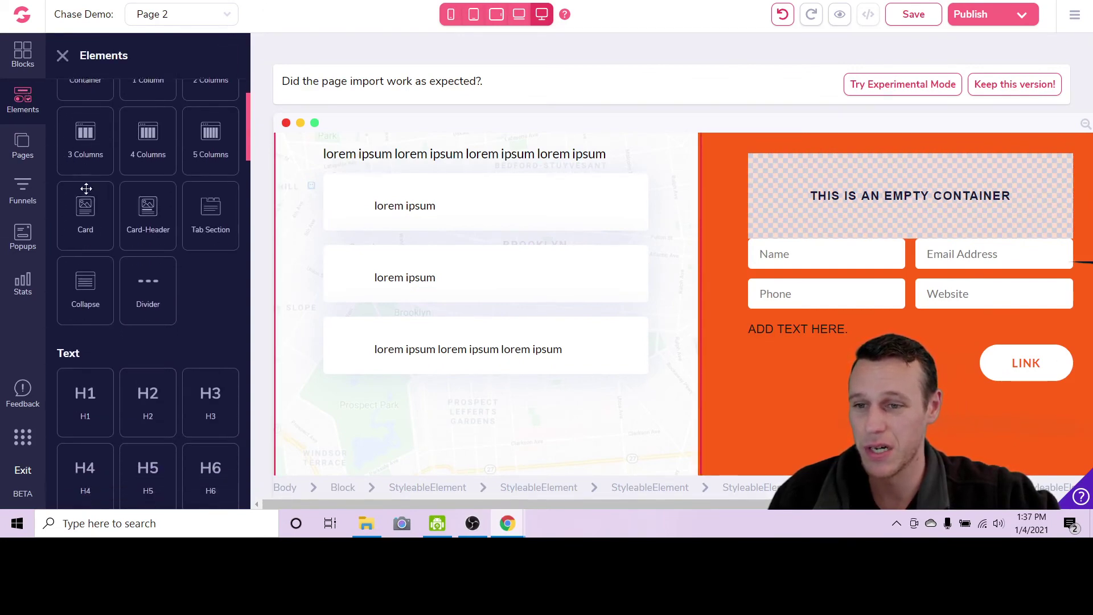
pyautogui.scroll(-3, 127, 179)
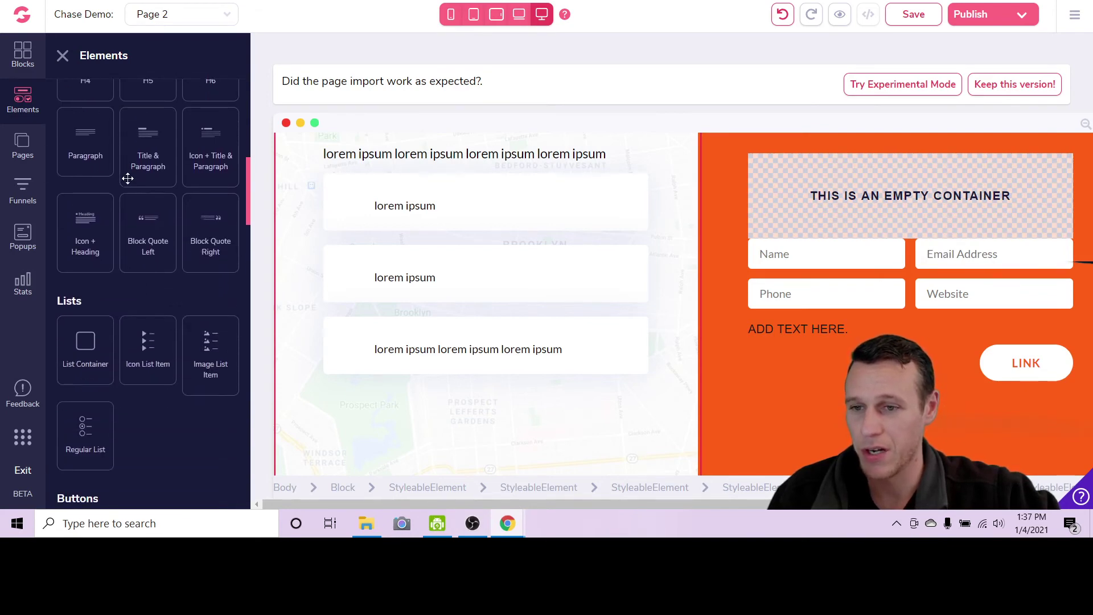
pyautogui.scroll(1, 148, 257)
pyautogui.scroll(4, 98, 154)
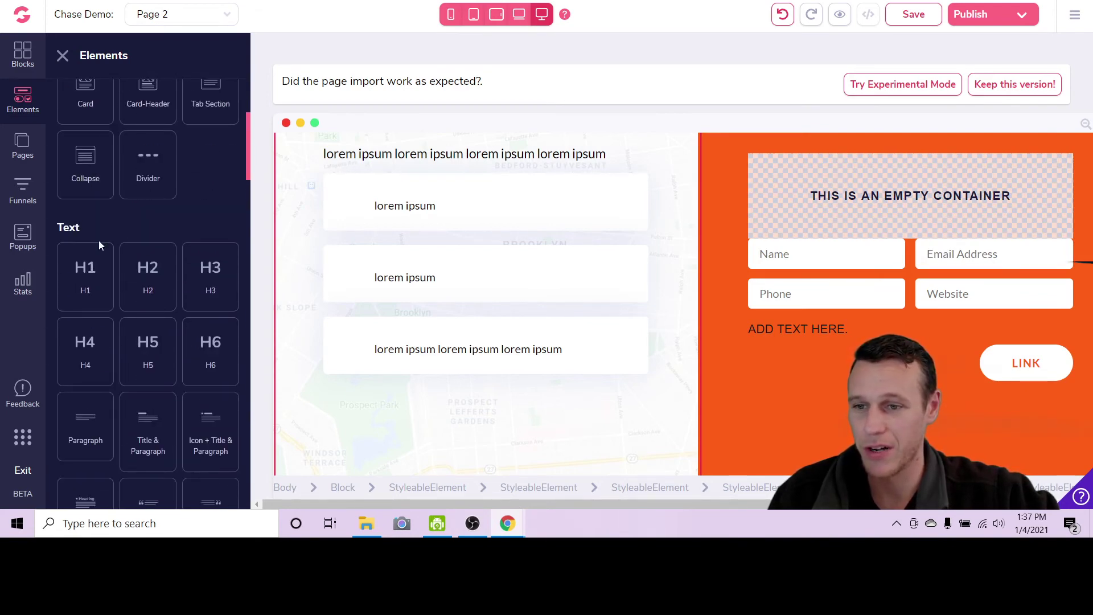
pyautogui.scroll(-8, 193, 262)
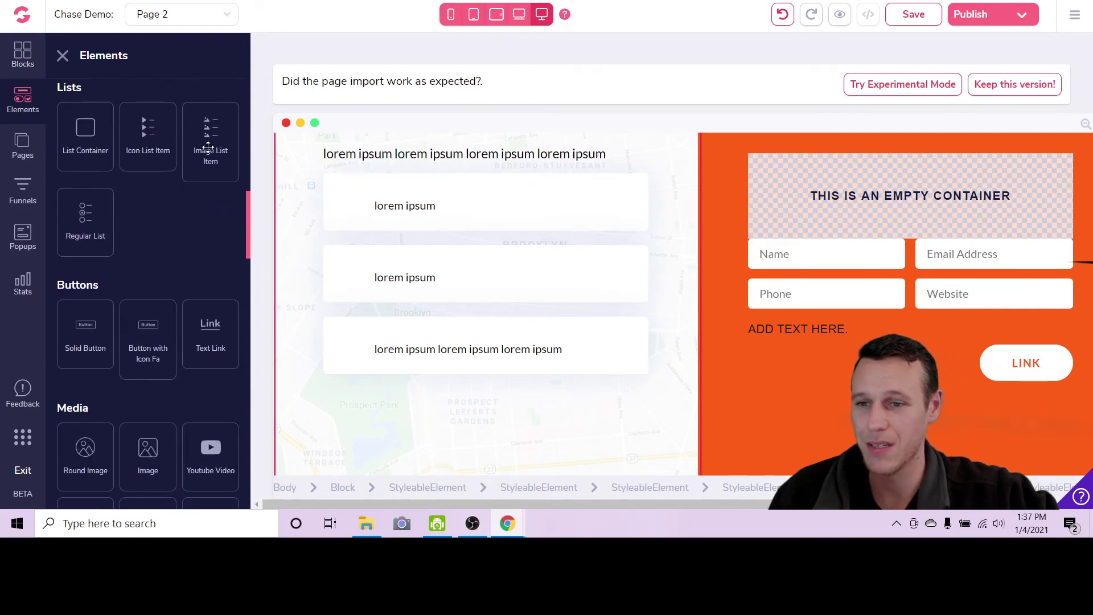
pyautogui.scroll(-3, 181, 183)
pyautogui.scroll(-3, 173, 190)
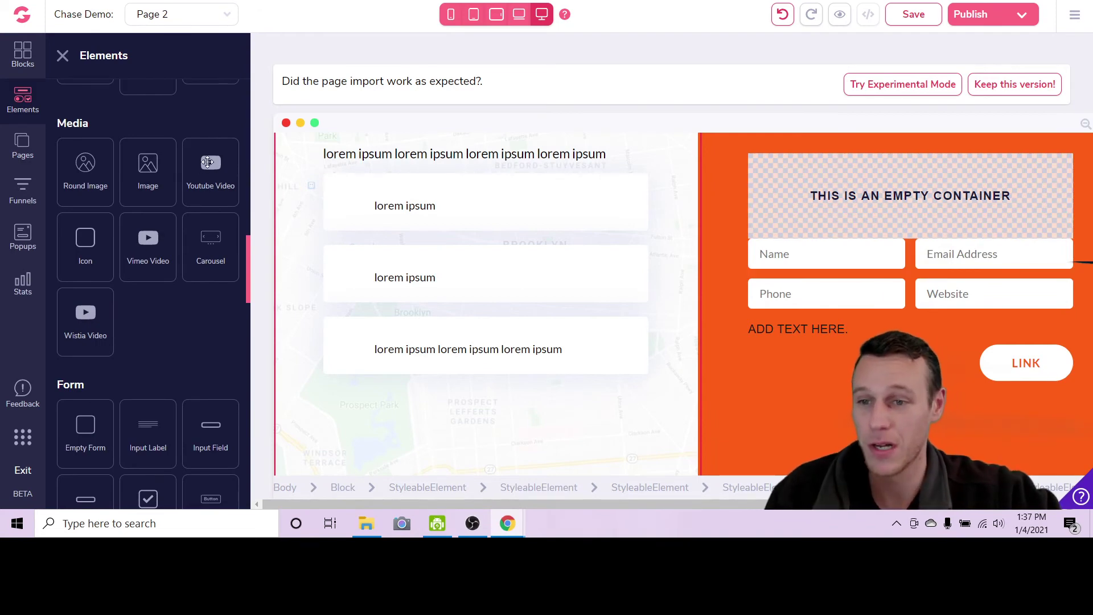
pyautogui.moveTo(208, 164); pyautogui.dragTo(160, 186)
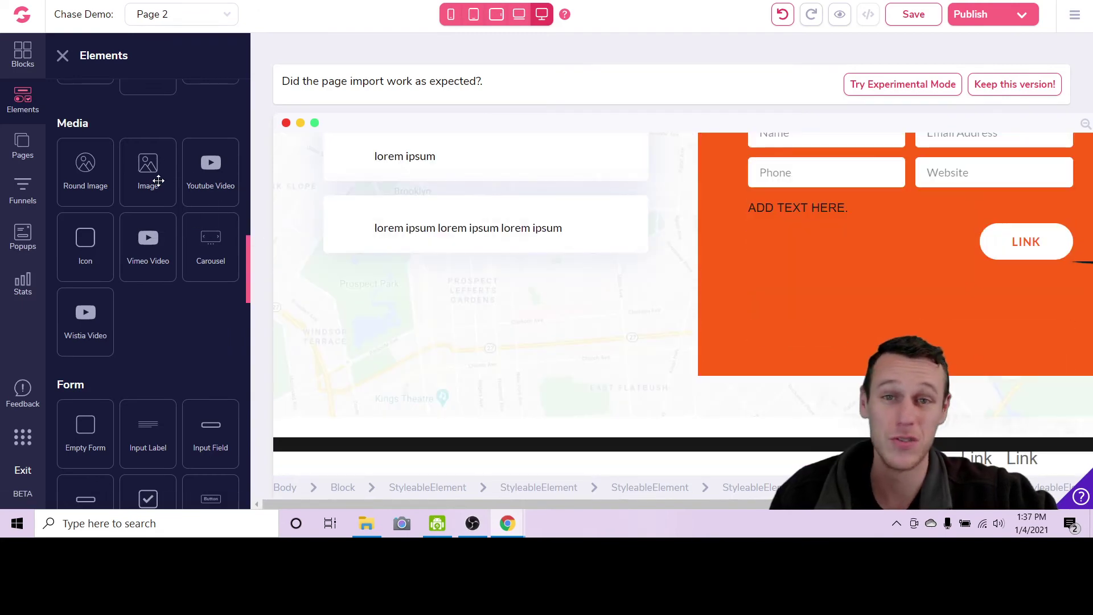
# Insert a Mailchimp subscription form into the empty container above the orange contact form's fields
pyautogui.scroll(-4, 181, 141)
pyautogui.scroll(-5, 182, 147)
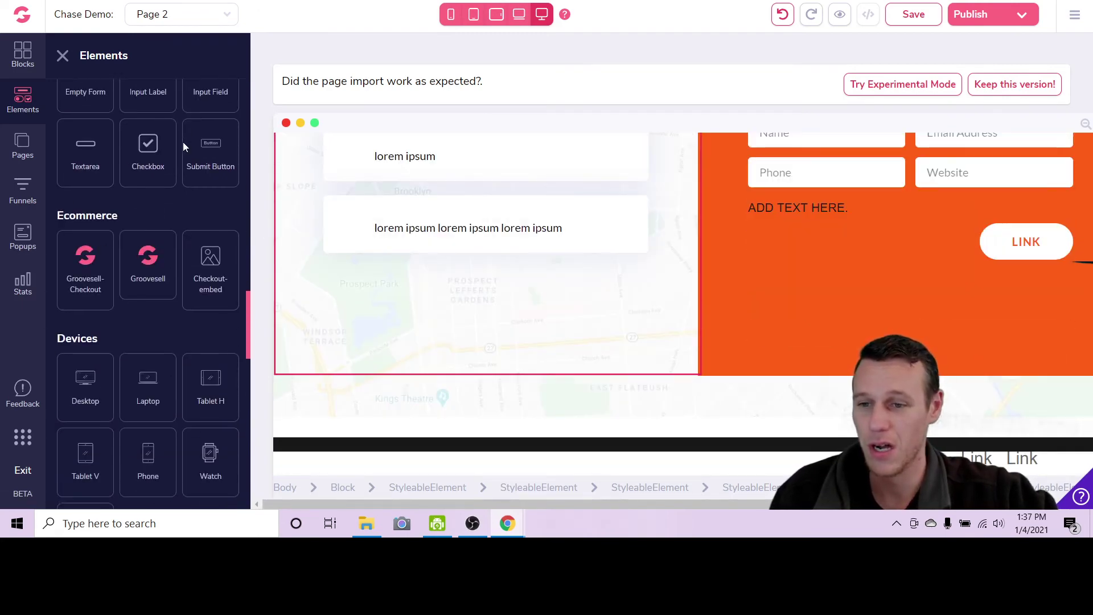
pyautogui.scroll(-10, 180, 144)
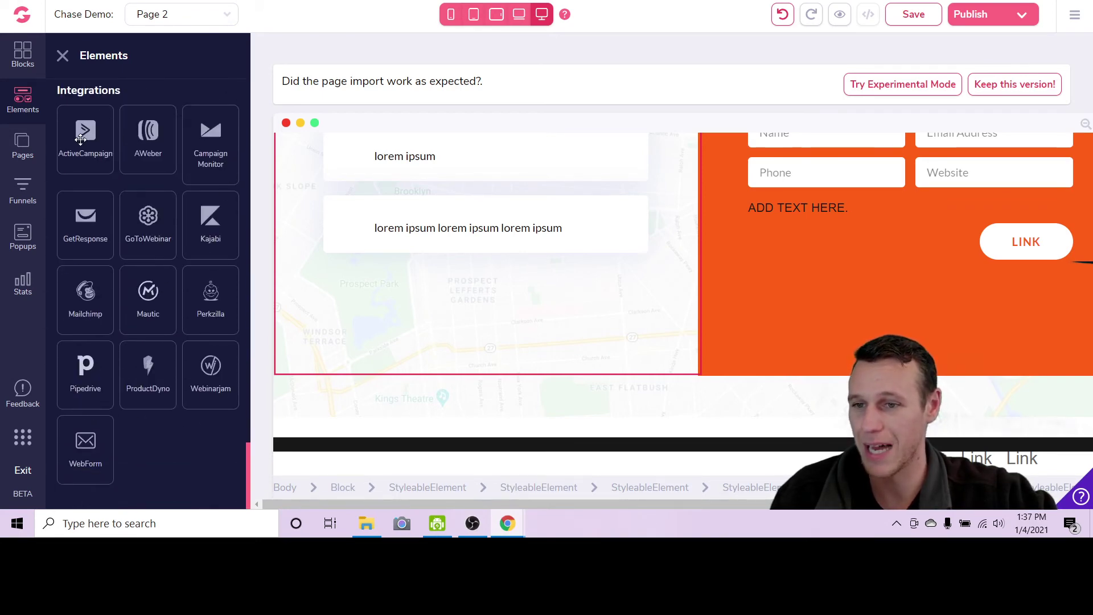
pyautogui.moveTo(86, 293); pyautogui.dragTo(826, 254)
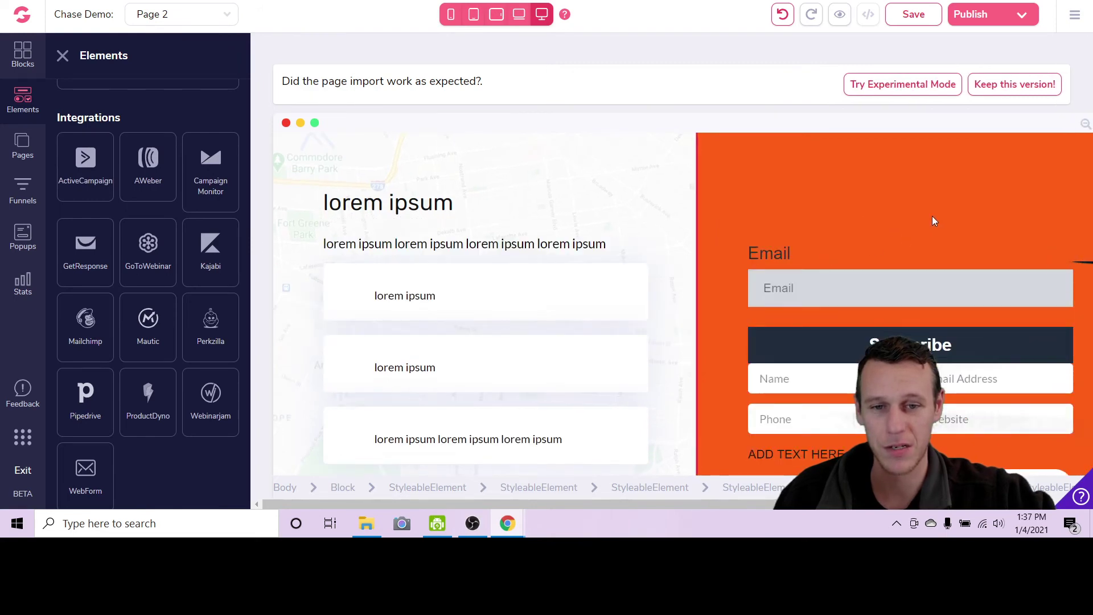
pyautogui.scroll(-3, 627, 235)
pyautogui.scroll(4, 626, 234)
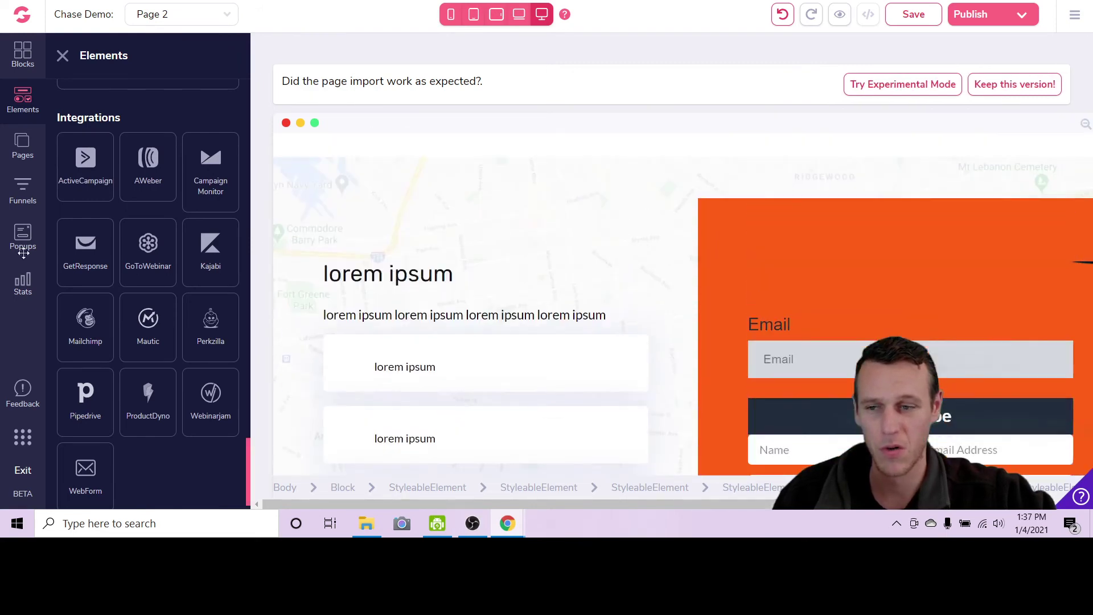
# Insert an empty form container between the Email label and the email input of the subscription form
pyautogui.scroll(13, 107, 250)
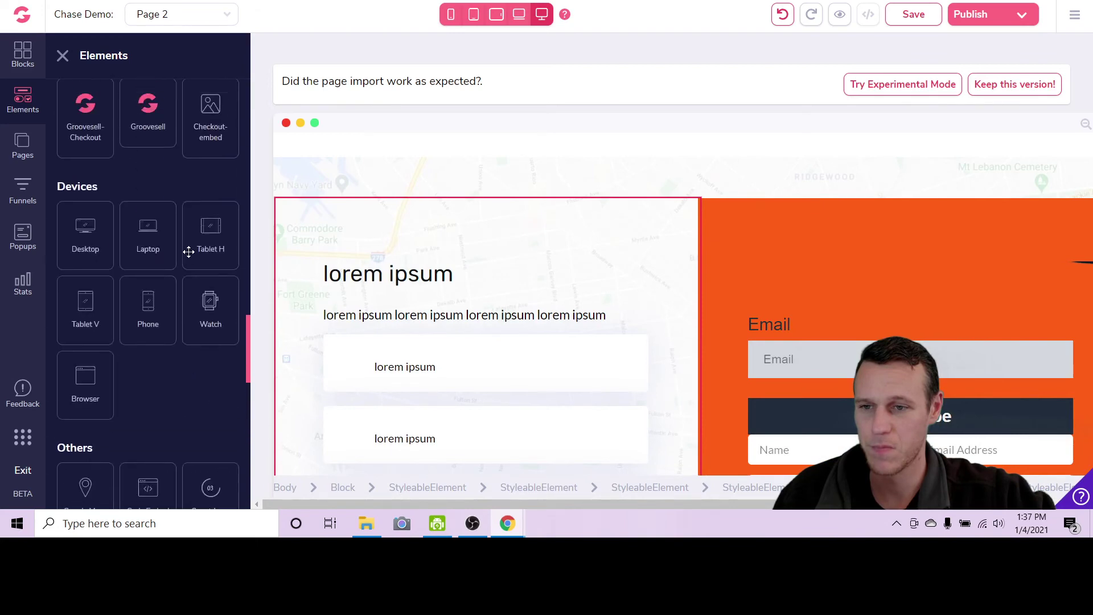
pyautogui.scroll(4, 193, 237)
pyautogui.scroll(4, 182, 253)
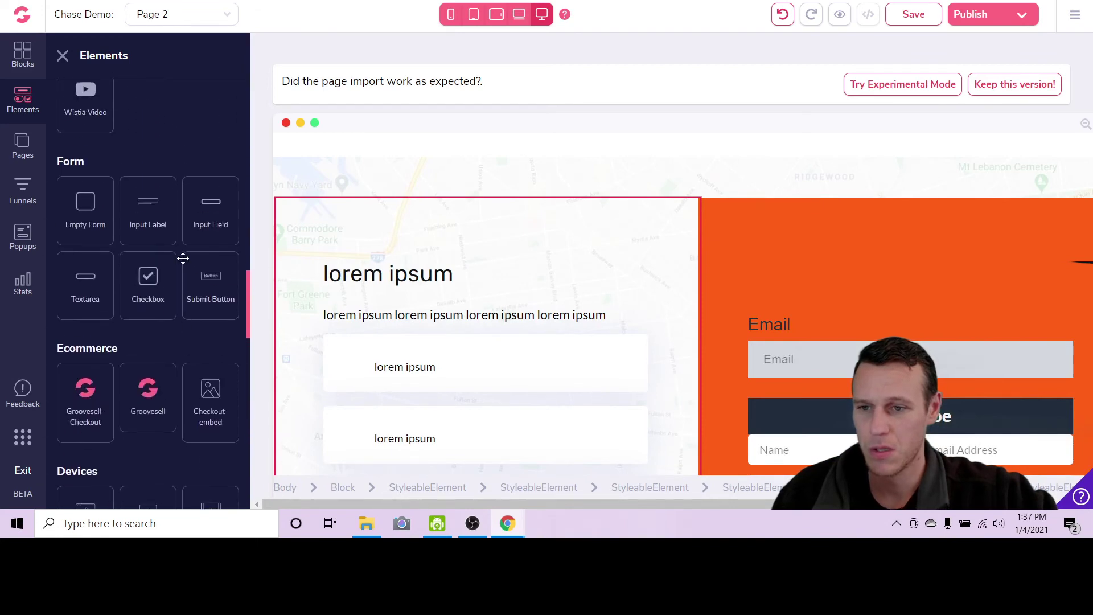
pyautogui.scroll(-2, 183, 256)
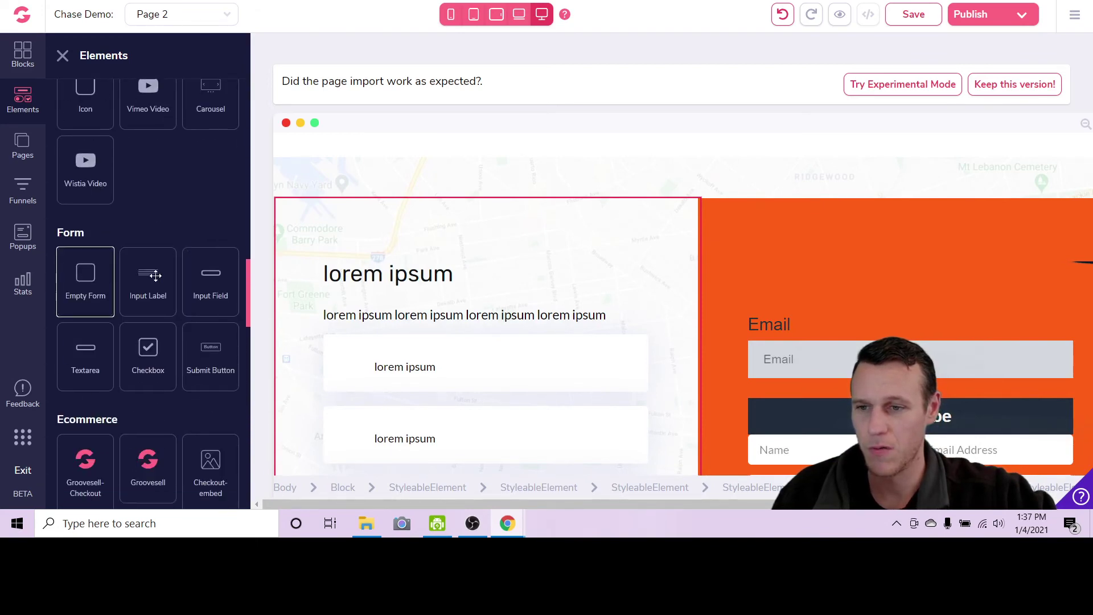
pyautogui.moveTo(155, 276); pyautogui.dragTo(835, 352)
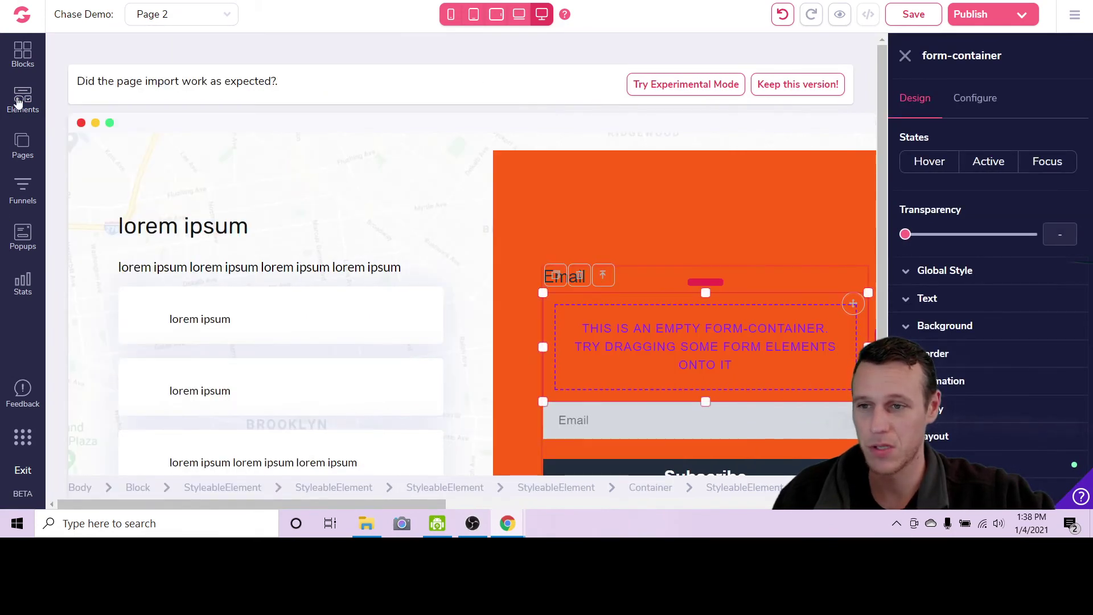
# Insert an input field between the Email label and the empty form container in the orange subscription form
pyautogui.click(17, 101)
pyautogui.scroll(-10, 119, 279)
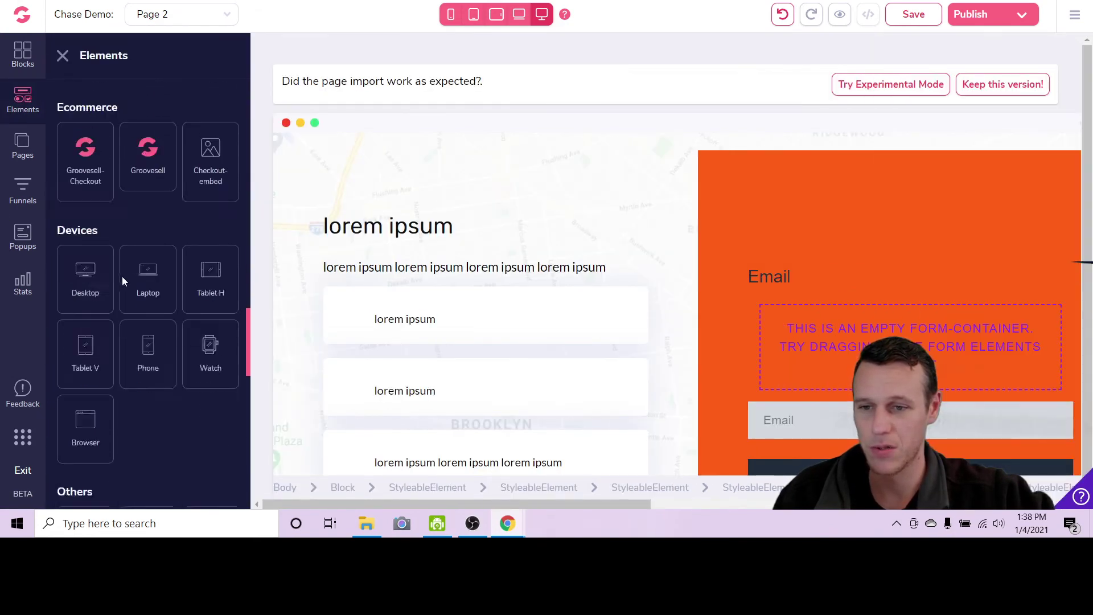
pyautogui.scroll(-7, 122, 279)
pyautogui.scroll(6, 125, 276)
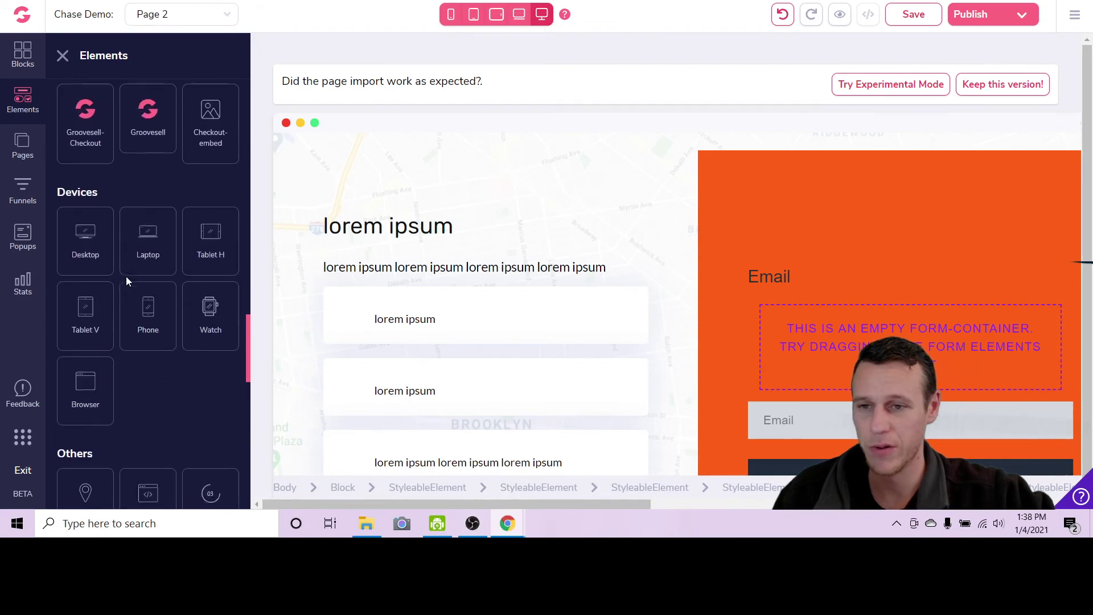
pyautogui.scroll(5, 126, 276)
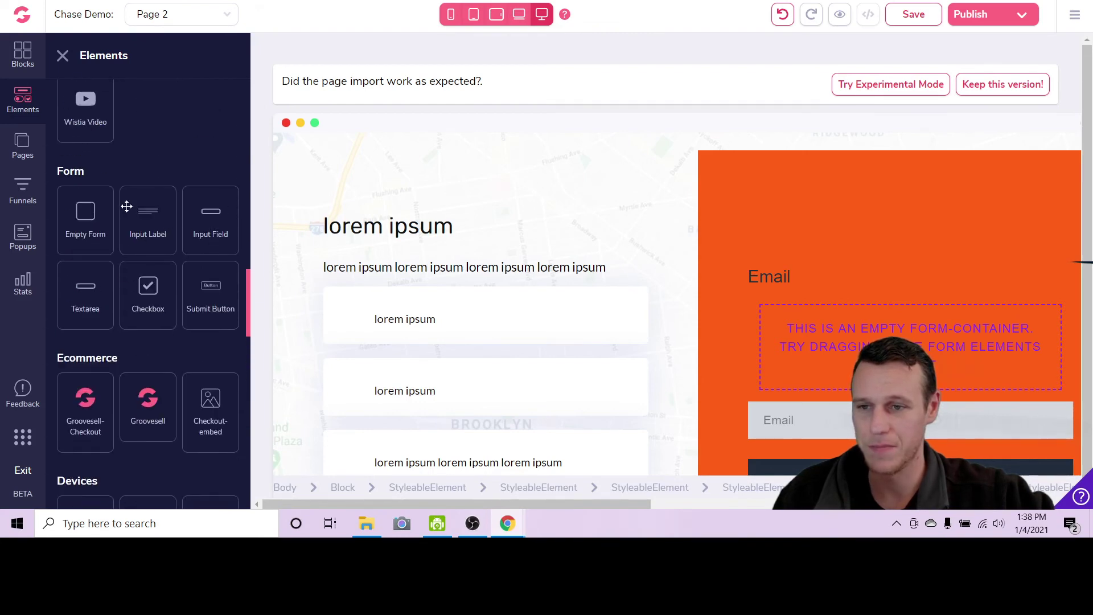
pyautogui.moveTo(192, 209); pyautogui.dragTo(821, 316)
pyautogui.click(903, 309)
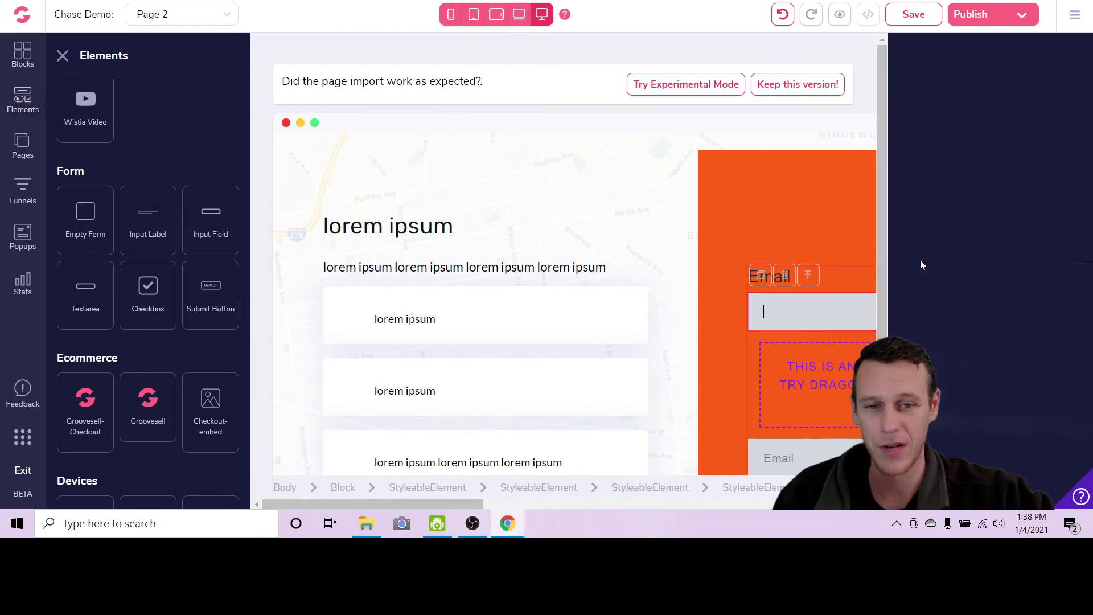
# Configure the new input field with ID "email", name "email" and placeholder "email here", and apply the update
pyautogui.click(974, 98)
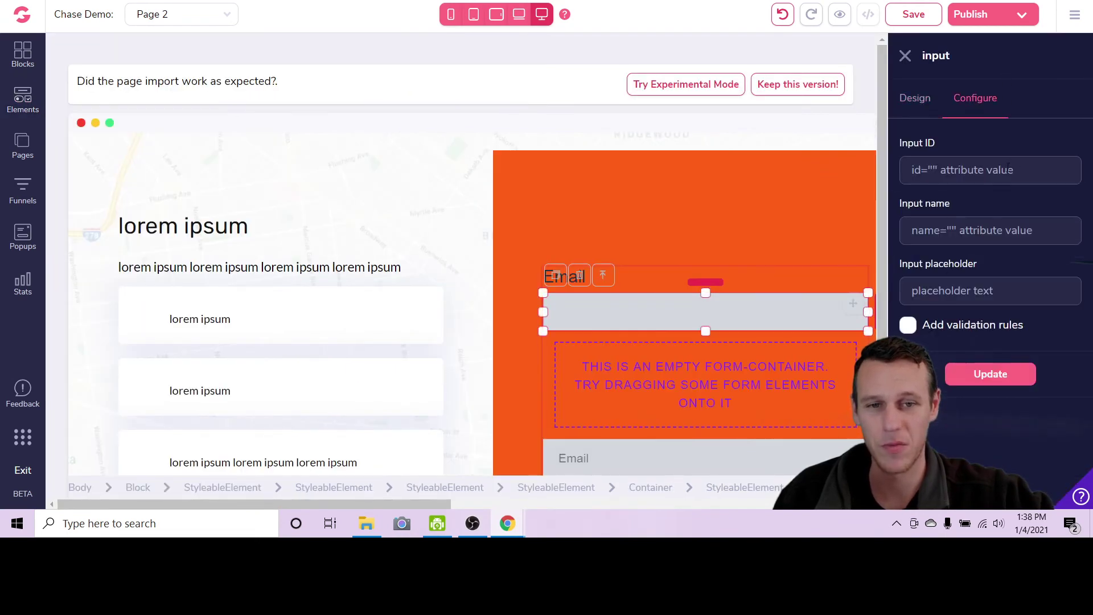
pyautogui.click(978, 170)
pyautogui.write('email')
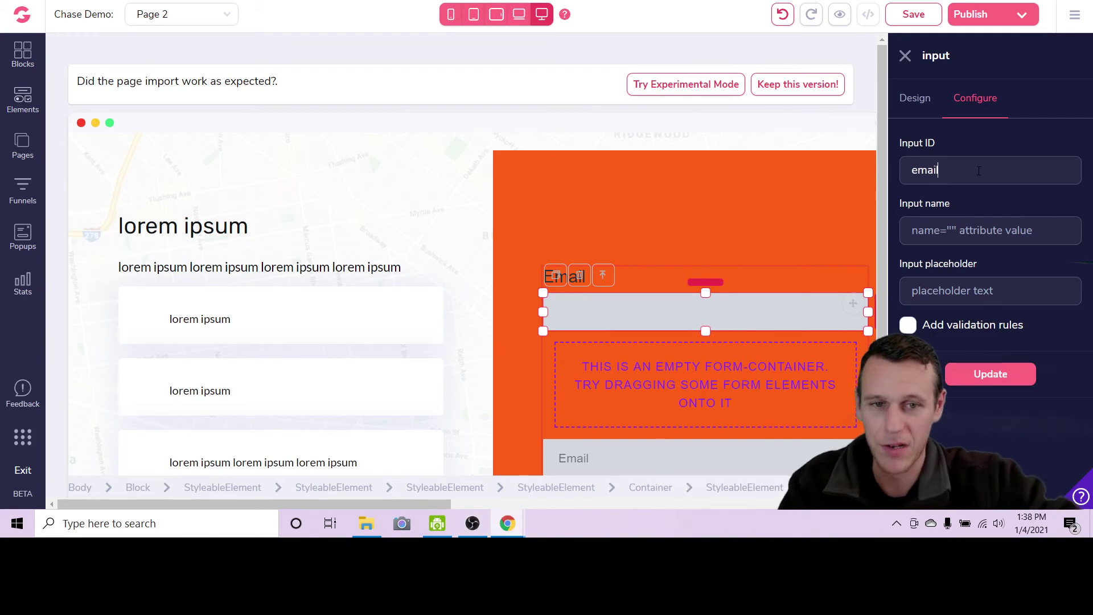
pyautogui.click(972, 231)
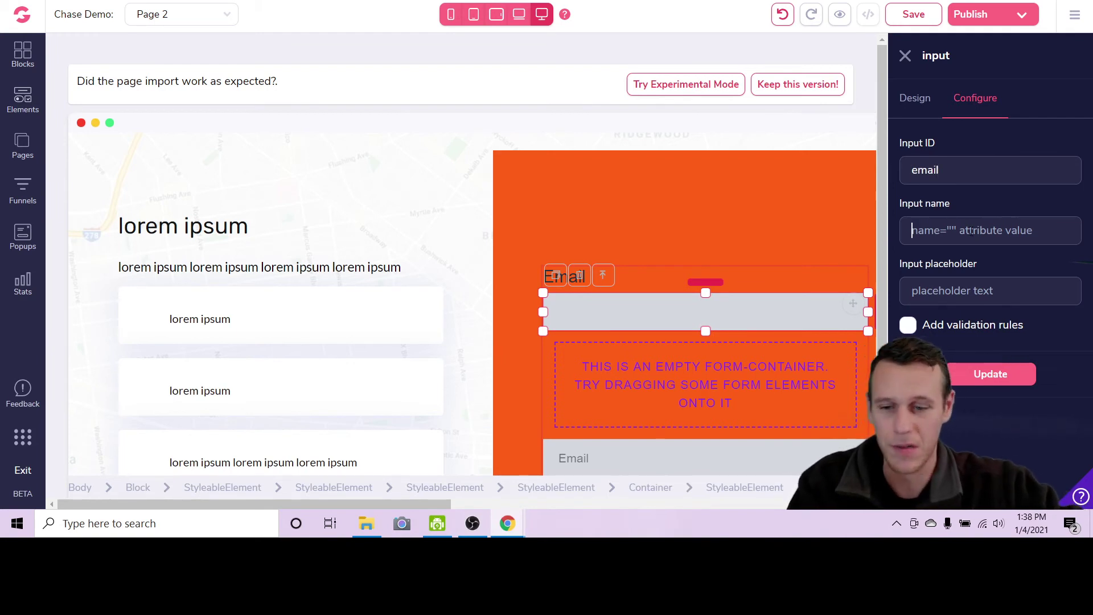
pyautogui.write('email')
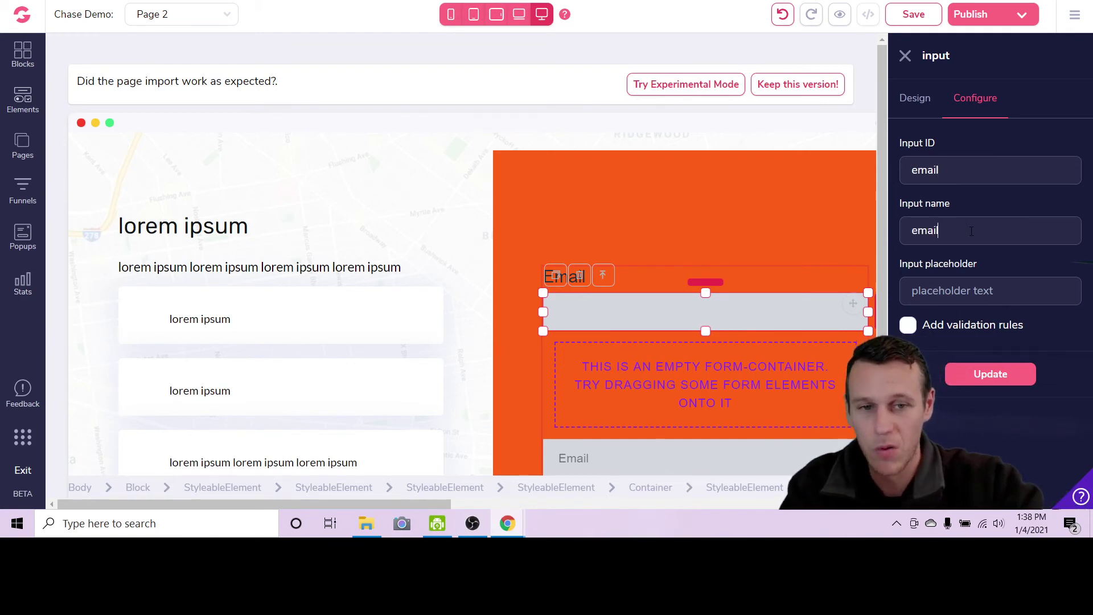
pyautogui.write('e')
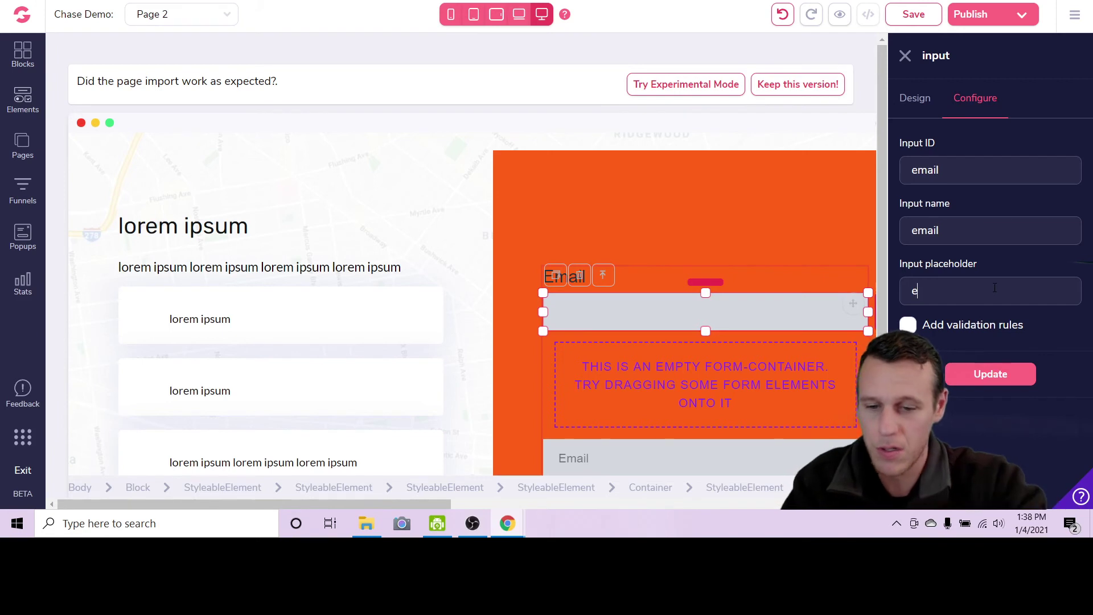
pyautogui.write('mail here')
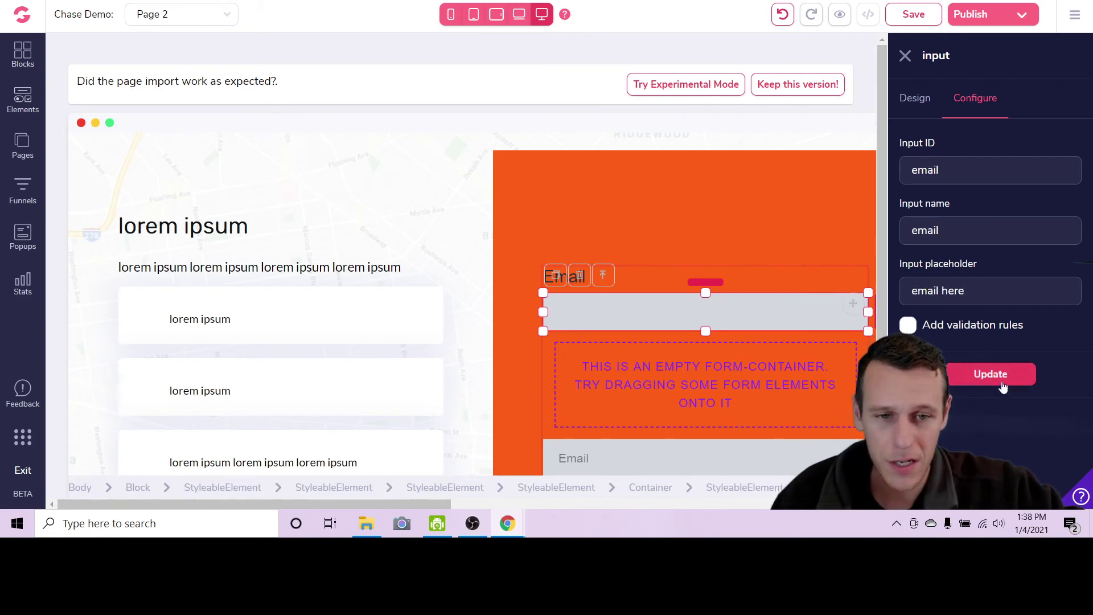
pyautogui.click(994, 376)
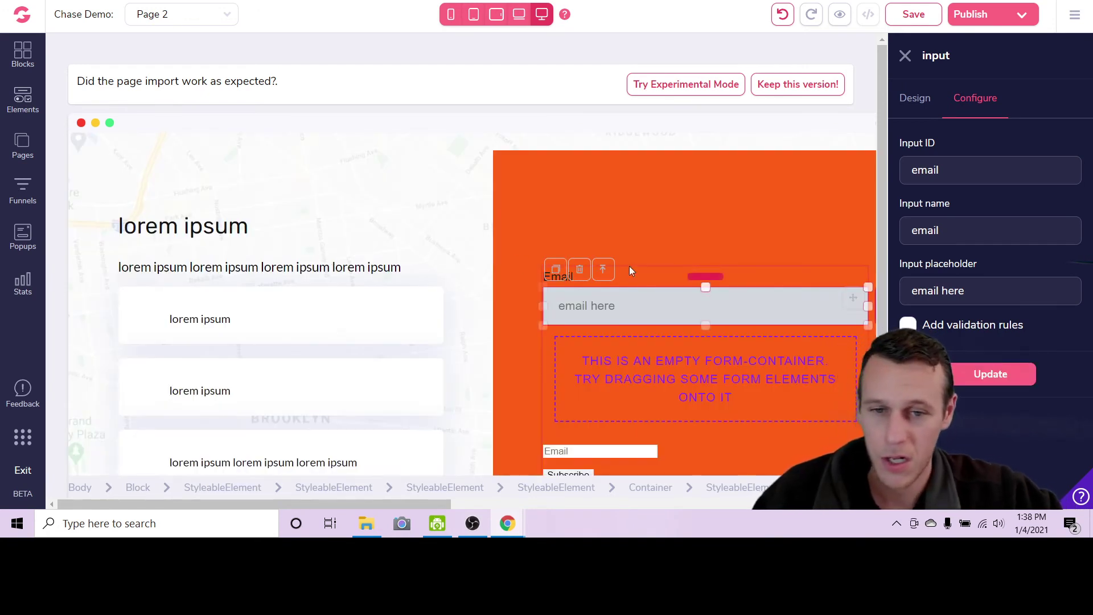
pyautogui.click(638, 299)
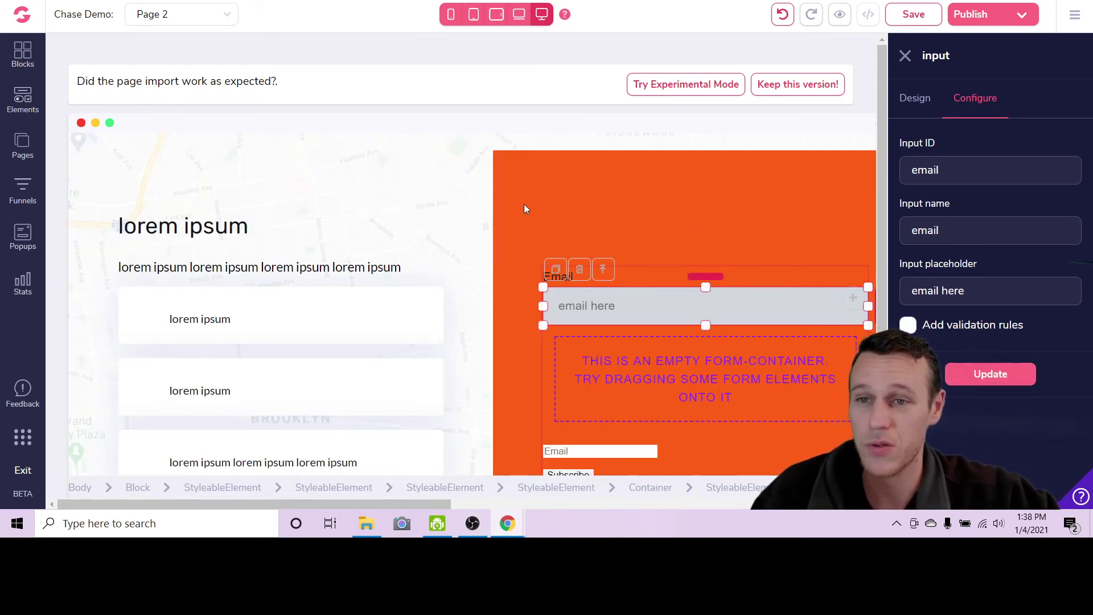
# Look over the page up to its header, and leave the editor for the GroovePages list of sites
pyautogui.scroll(11, 525, 205)
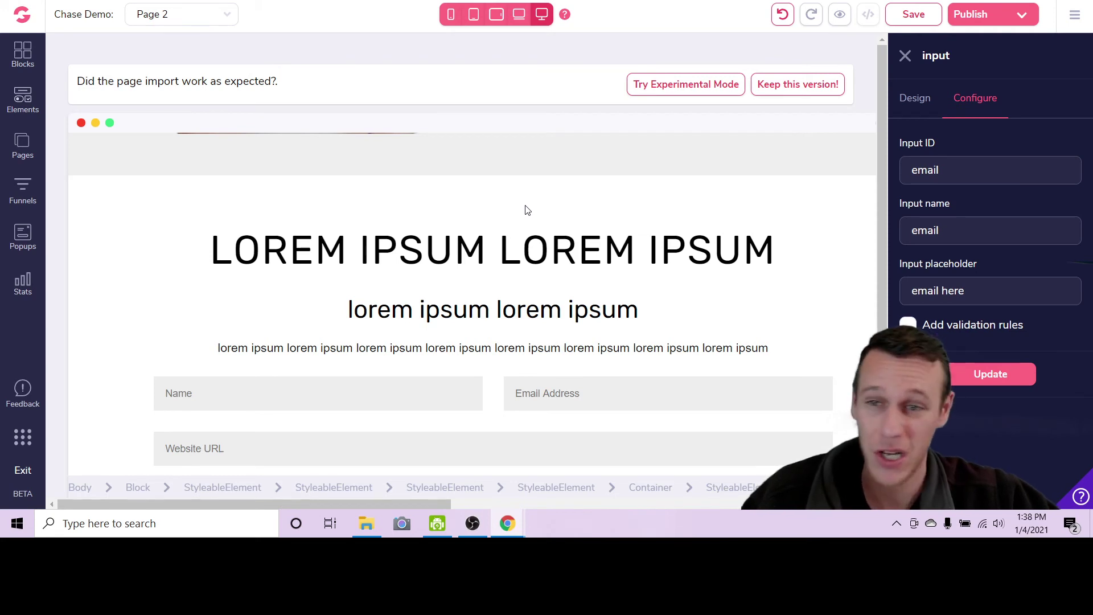
pyautogui.scroll(5, 645, 249)
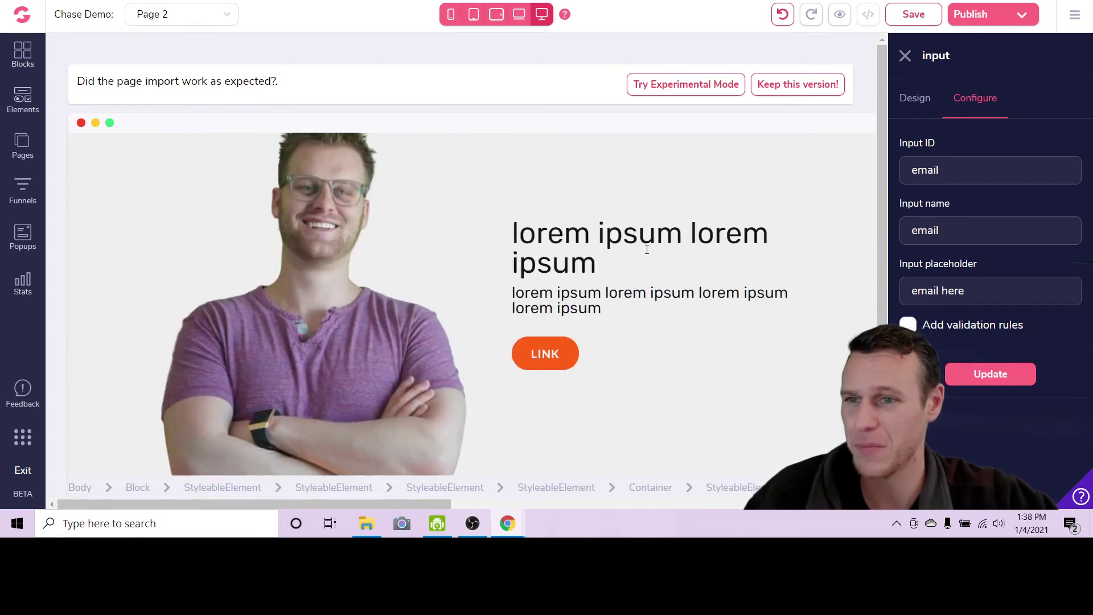
pyautogui.scroll(4, 659, 263)
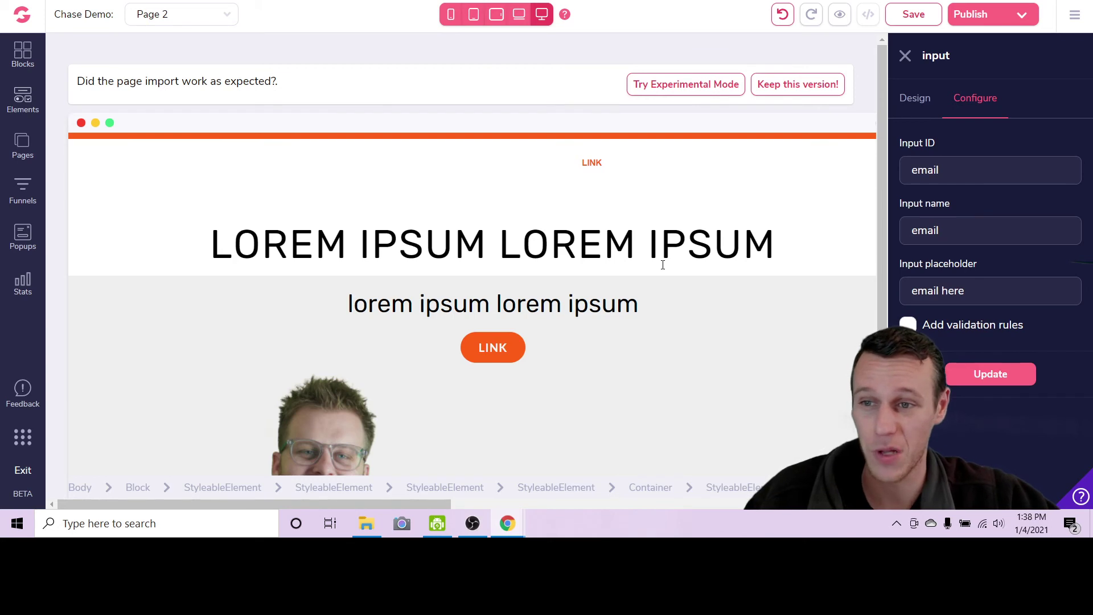
pyautogui.click(22, 27)
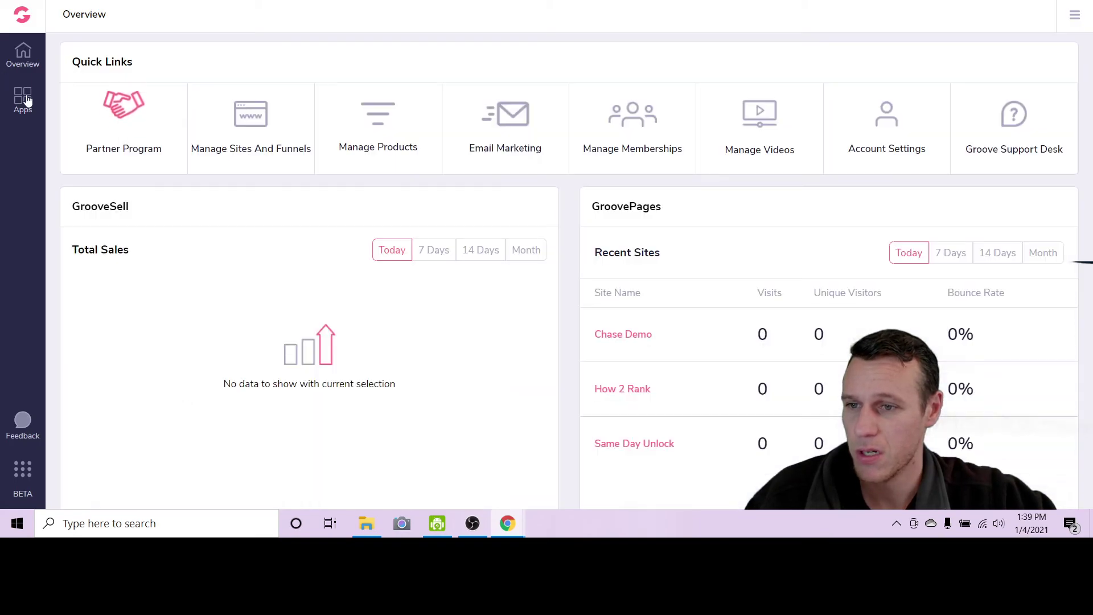
pyautogui.click(27, 101)
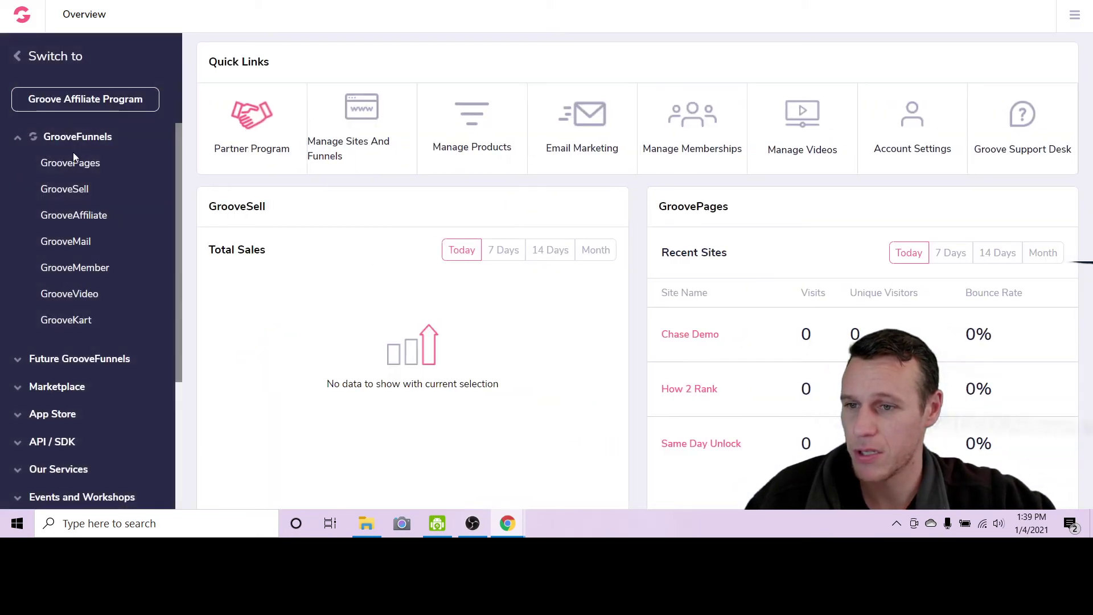
pyautogui.click(74, 159)
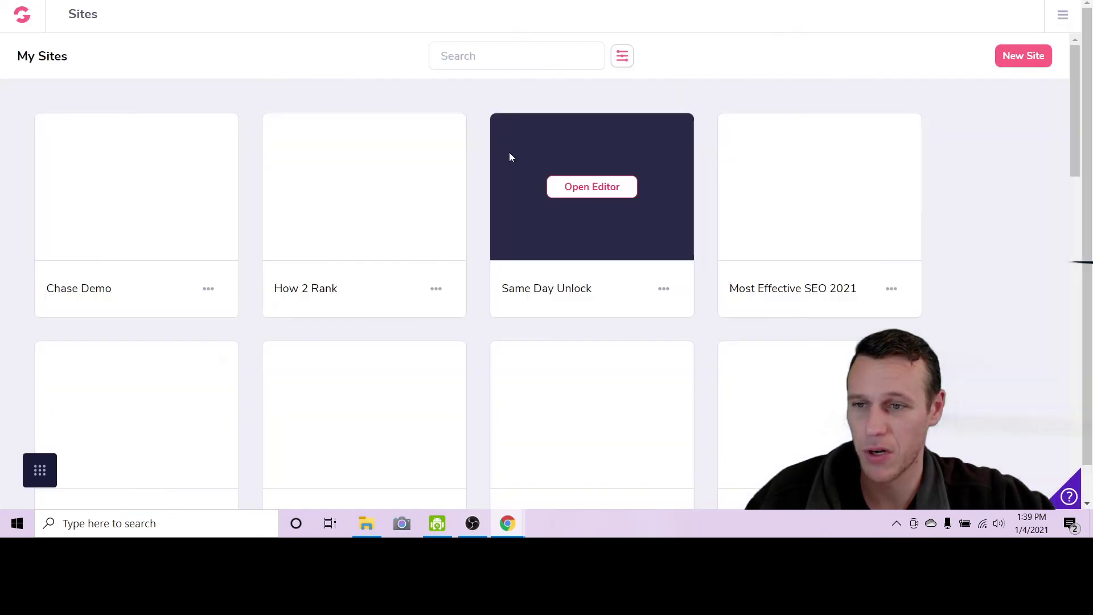
# Examine the thumbnails and names of all existing sites under My Sites
pyautogui.scroll(-12, 994, 139)
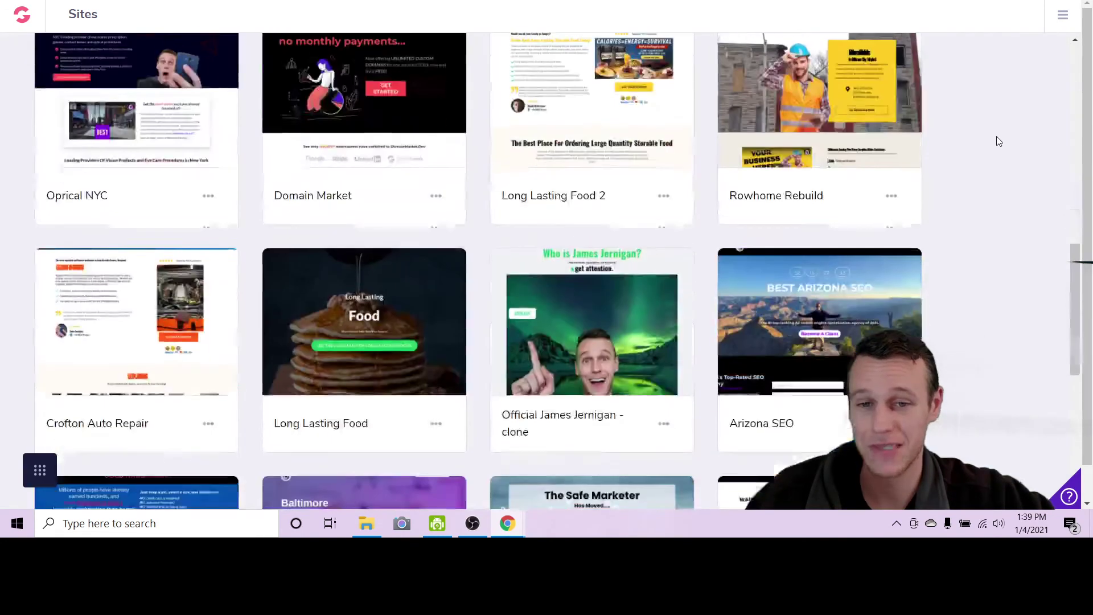
pyautogui.scroll(-10, 998, 142)
pyautogui.scroll(6, 1006, 268)
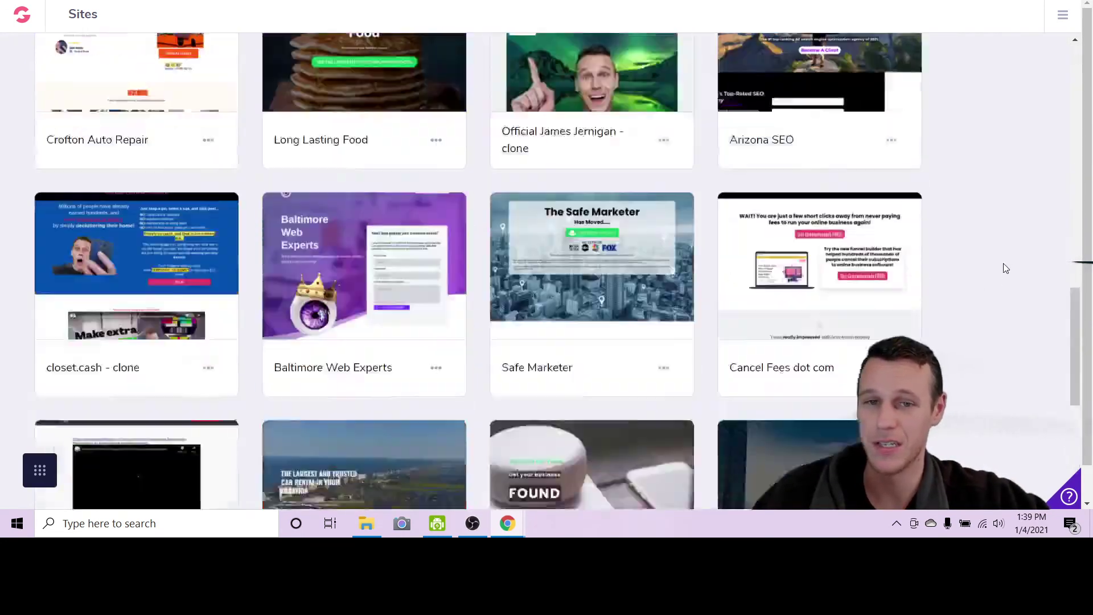
pyautogui.scroll(10, 1004, 264)
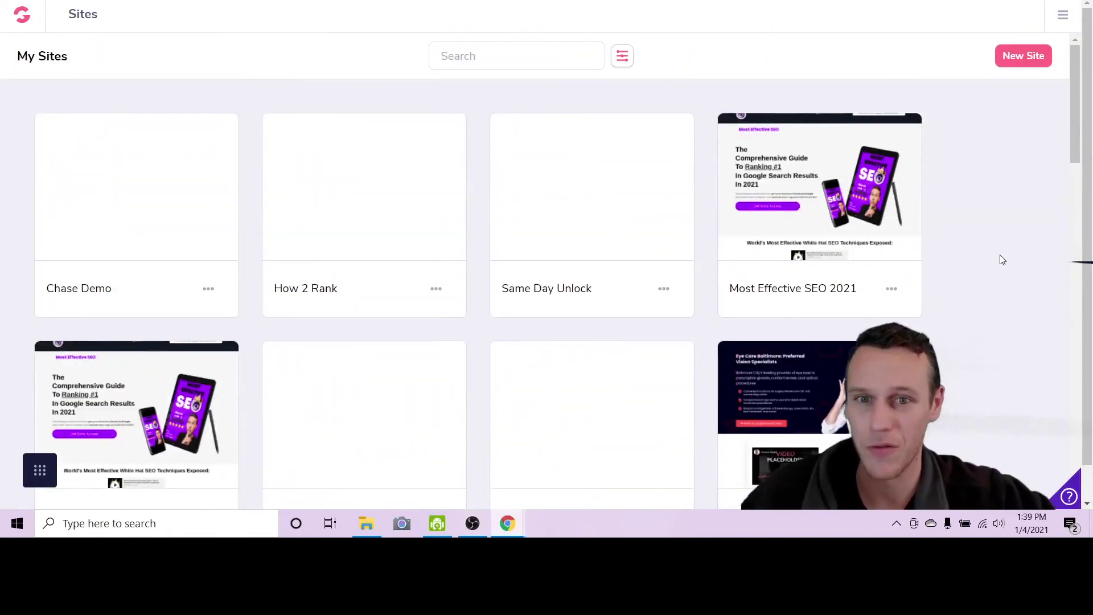
pyautogui.scroll(-15, 1003, 259)
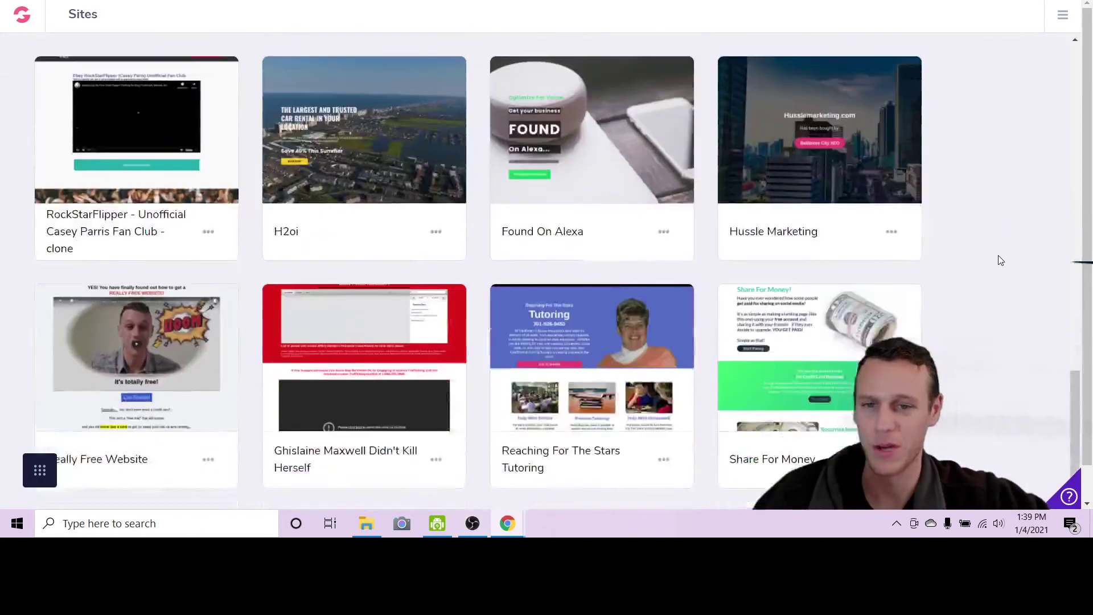
pyautogui.scroll(-3, 1001, 261)
pyautogui.scroll(12, 1001, 260)
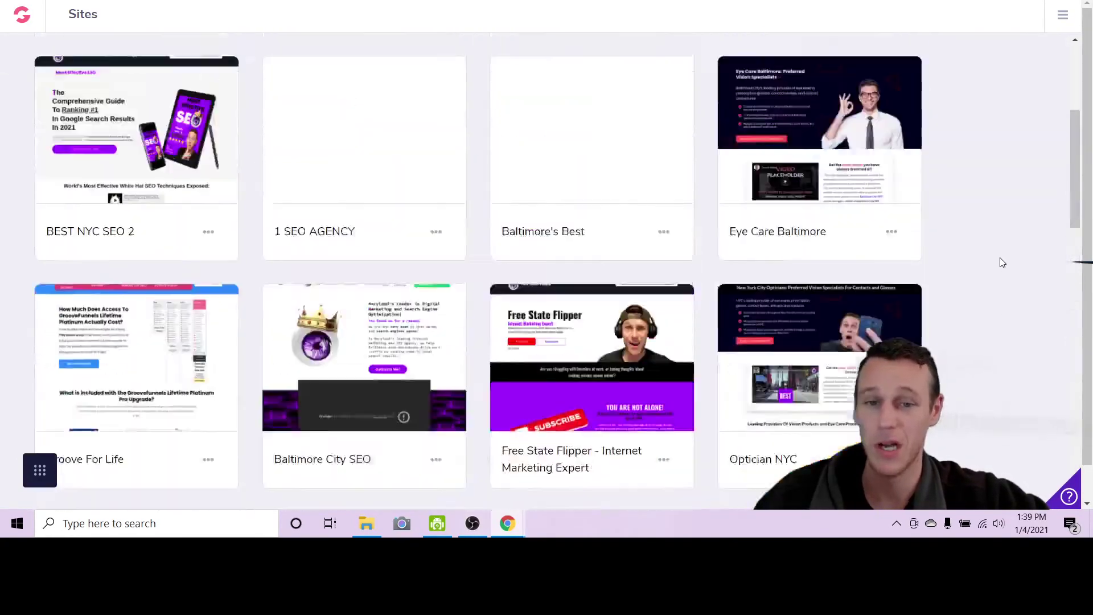
pyautogui.scroll(5, 1003, 262)
pyautogui.scroll(-12, 1002, 260)
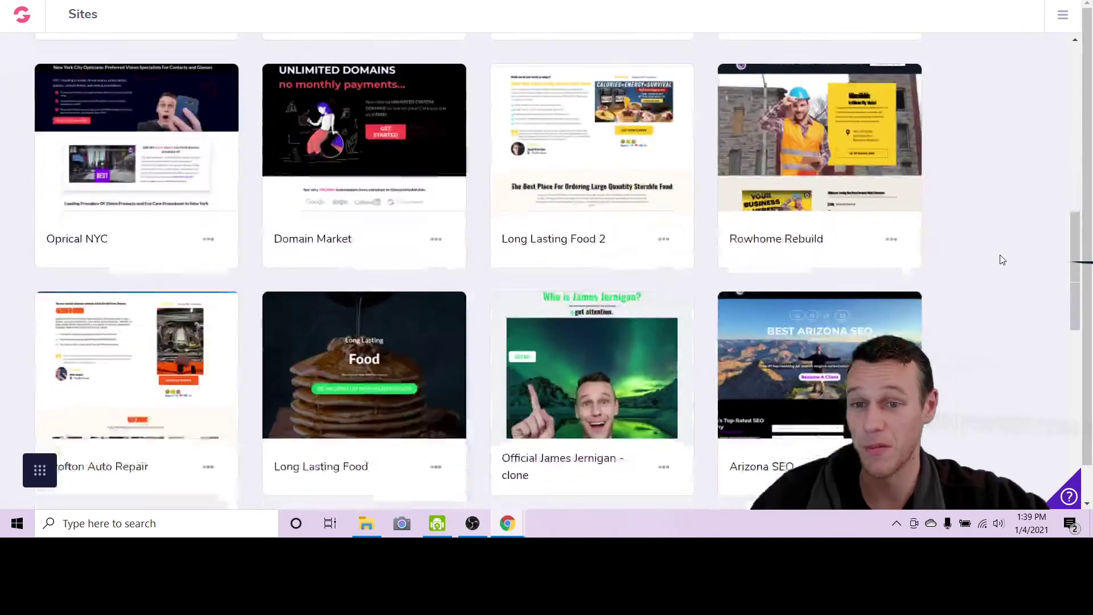
pyautogui.scroll(-15, 1003, 260)
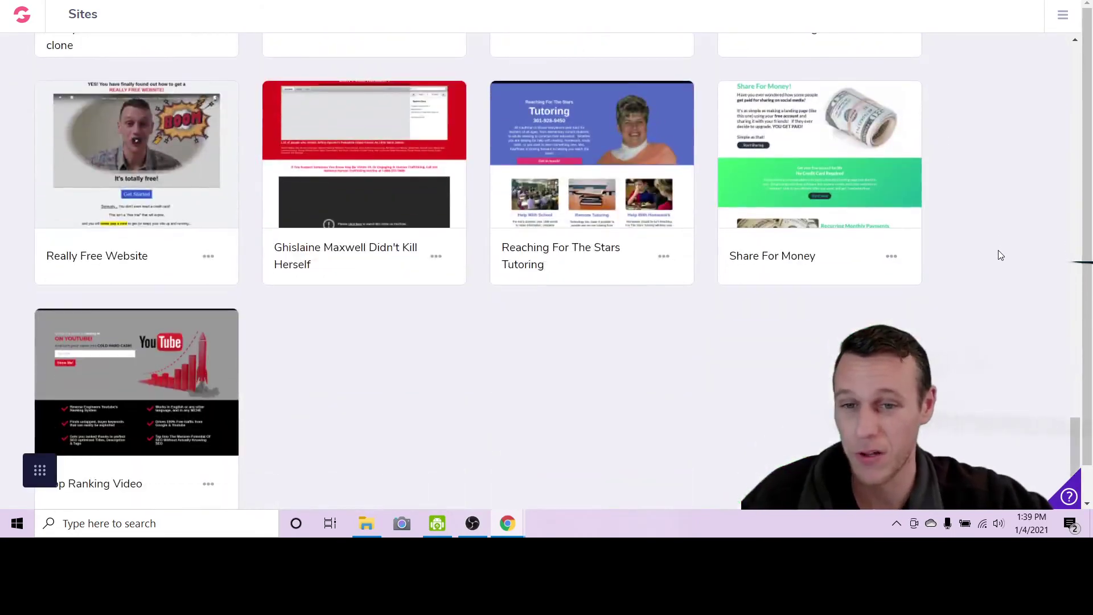
pyautogui.scroll(9, 991, 254)
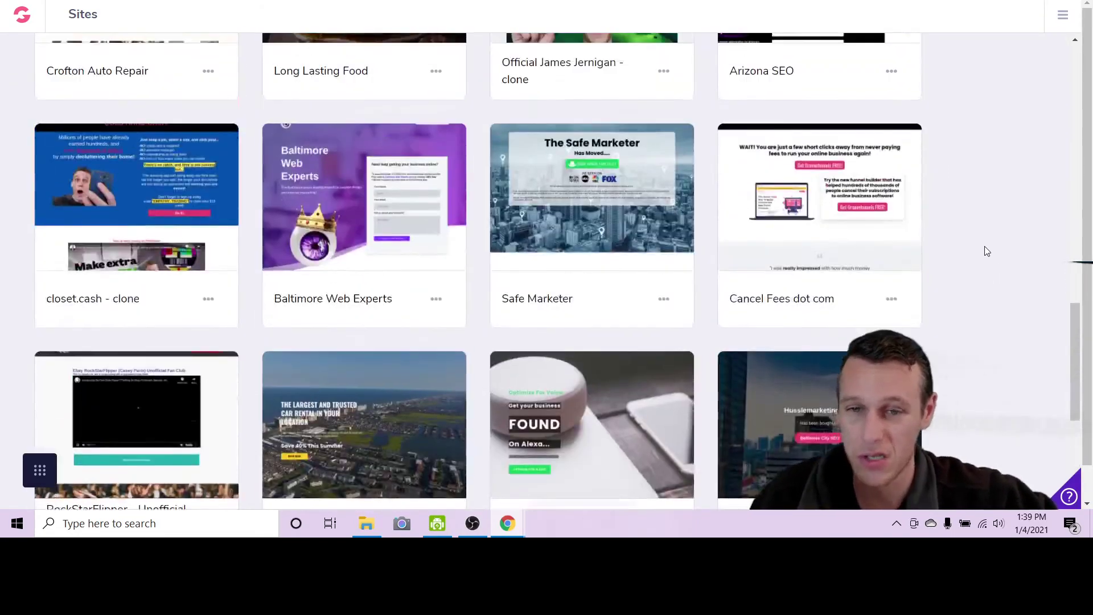
pyautogui.scroll(10, 987, 252)
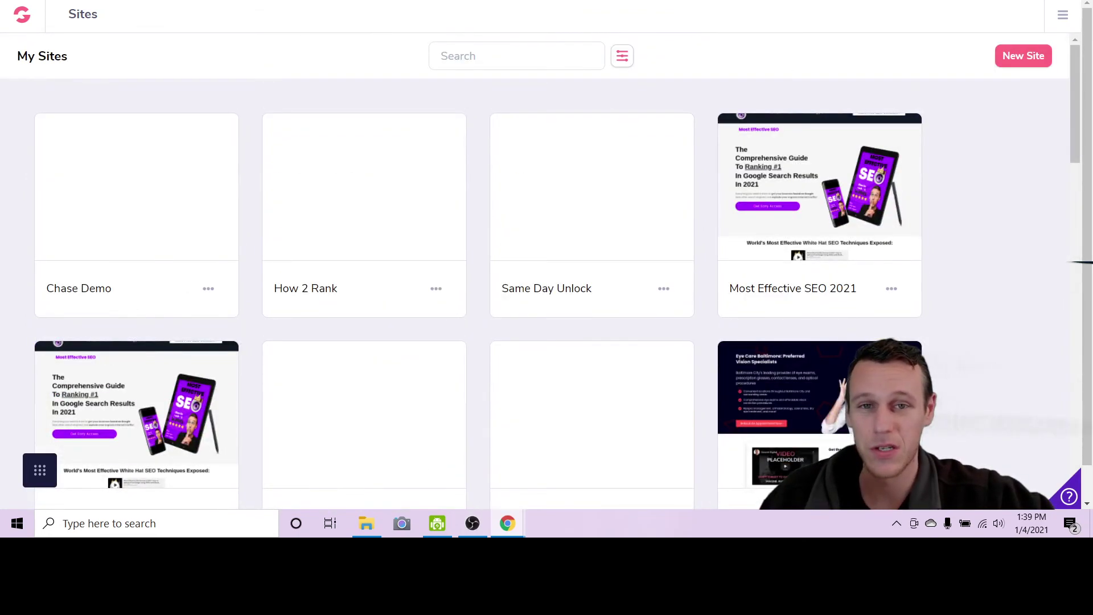
# Open the Chase Demo site in the editor, and go back to the GrooveFunnels overview to list the available apps
pyautogui.click(118, 182)
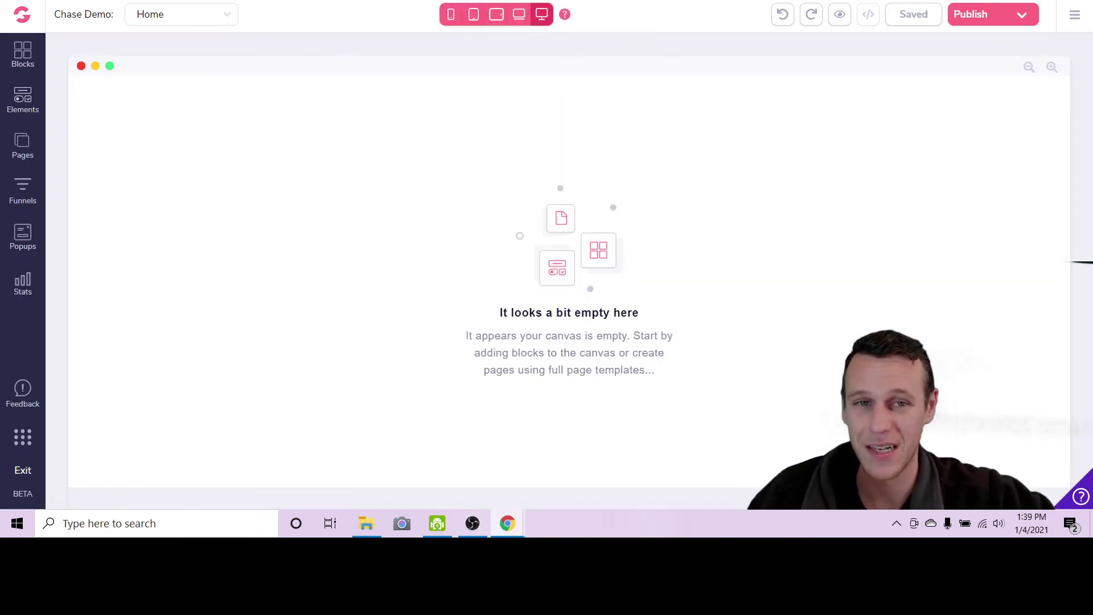
pyautogui.press('super+d')
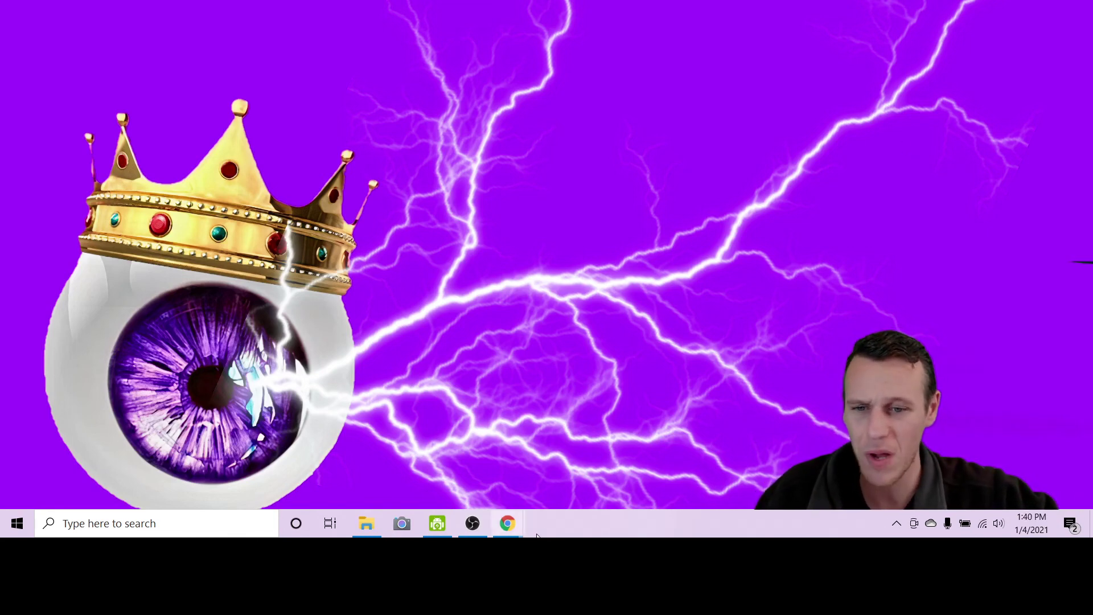
pyautogui.moveTo(506, 529)
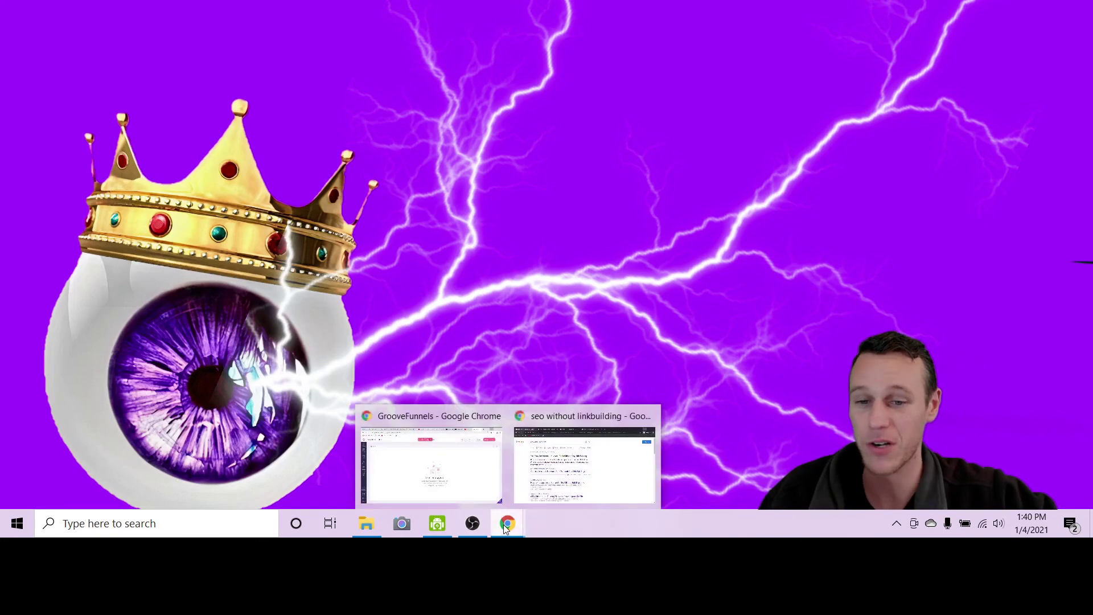
pyautogui.click(452, 459)
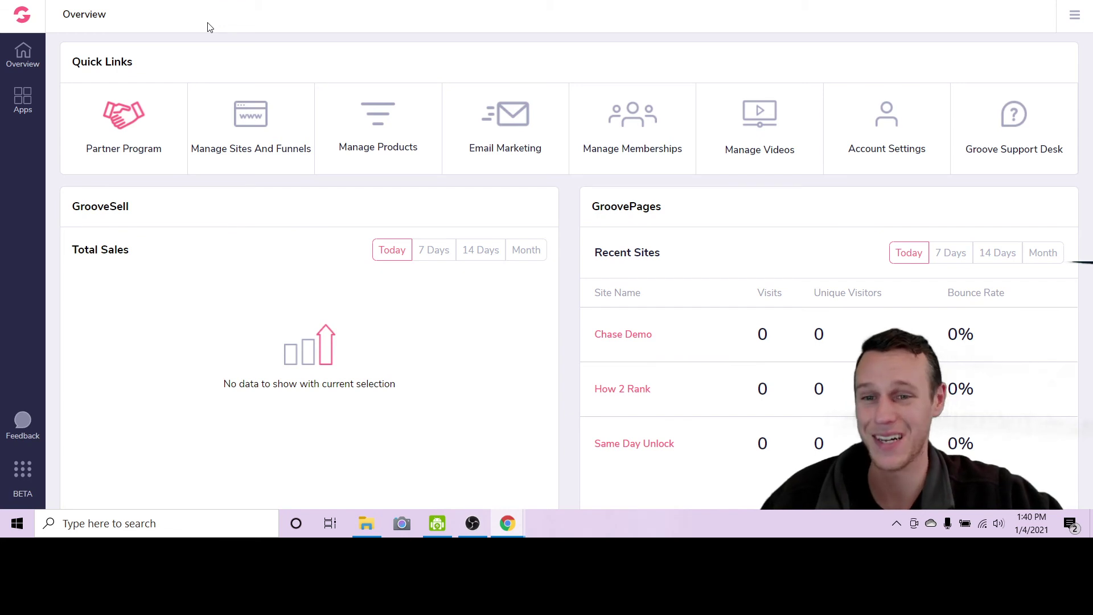
pyautogui.click(23, 98)
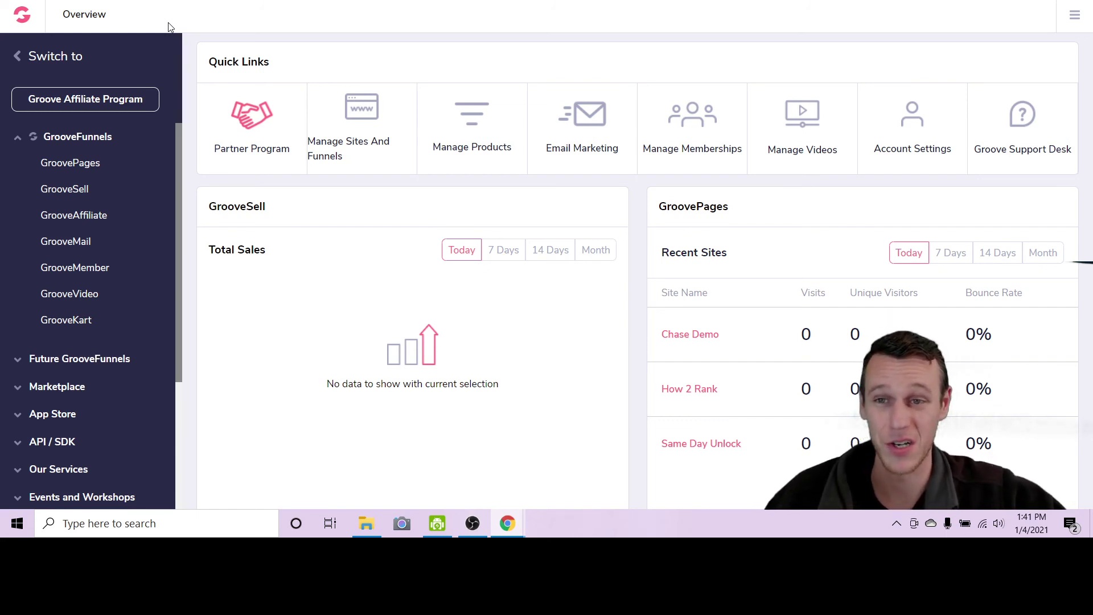
# Switch to the Facebook profile and open the "Want to rank higher?" image of the free SEO audits post
pyautogui.click(116, 105)
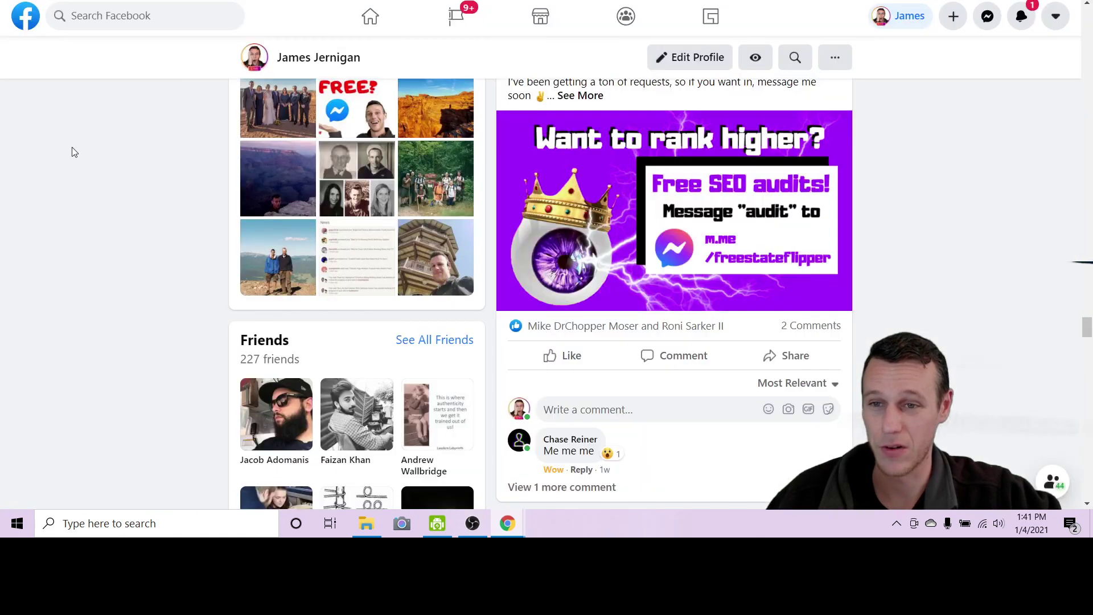
pyautogui.scroll(1, 643, 165)
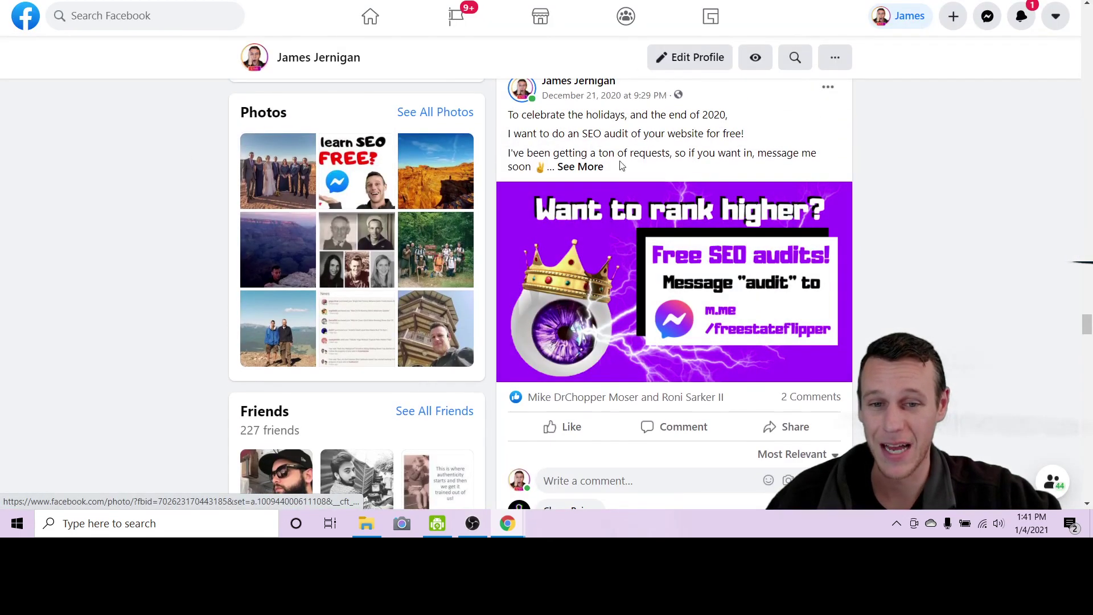
pyautogui.click(621, 194)
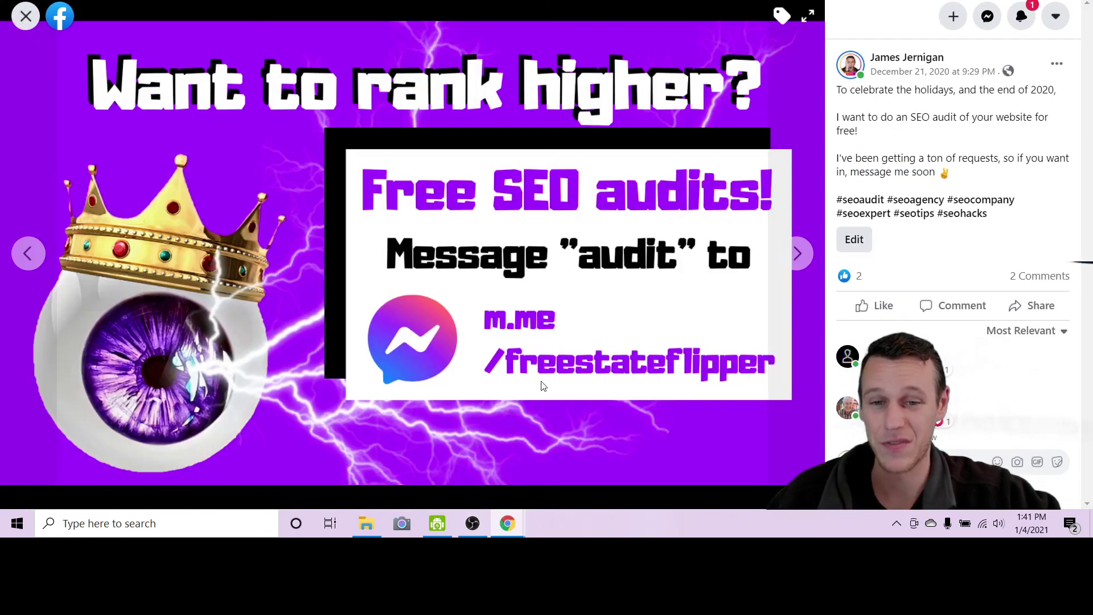
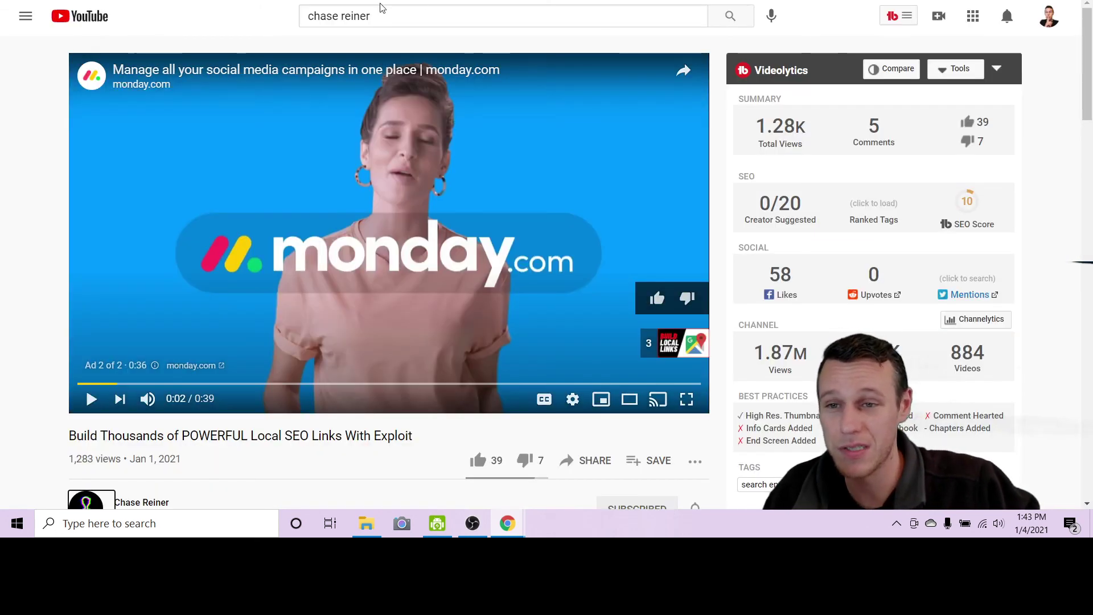
# View the Las Vegas Digital Marketing Agency video on YouTube and return to the desktop
pyautogui.click(387, 16)
pyautogui.press('Return')
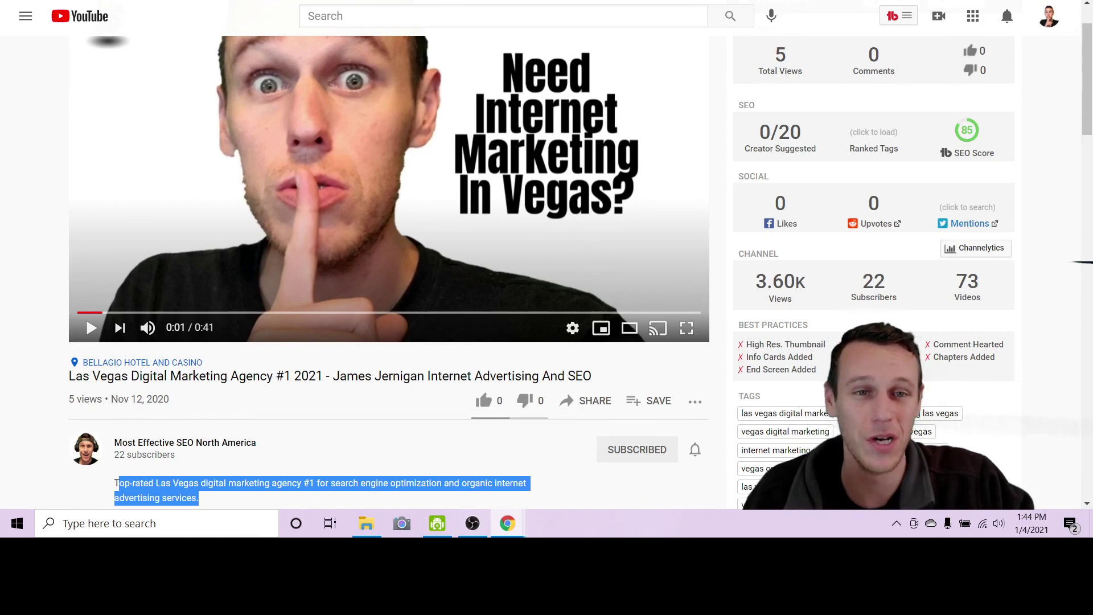
pyautogui.press('super+d')
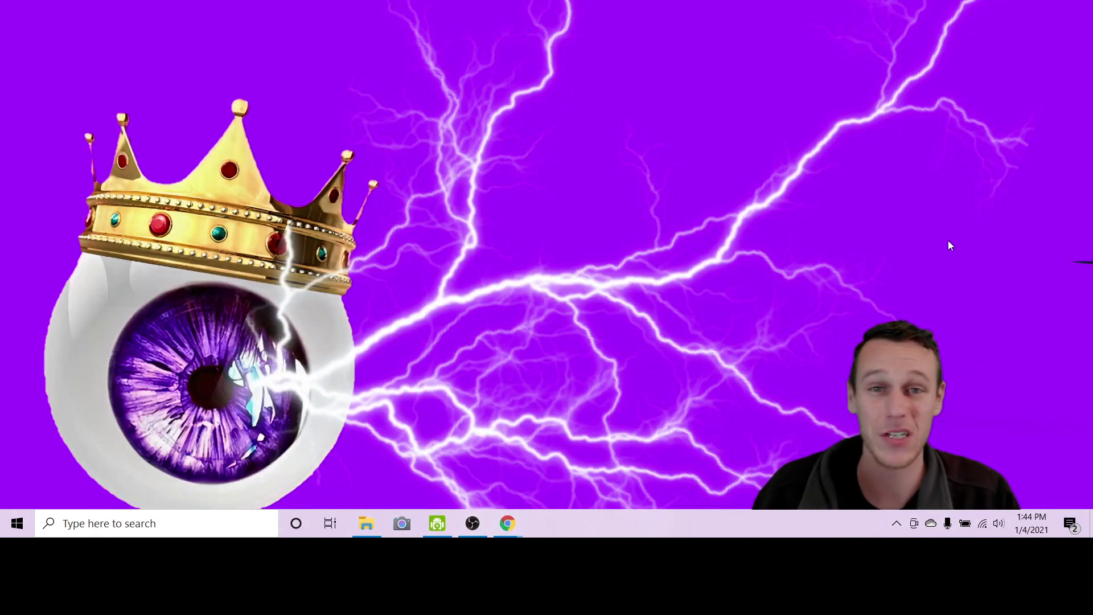